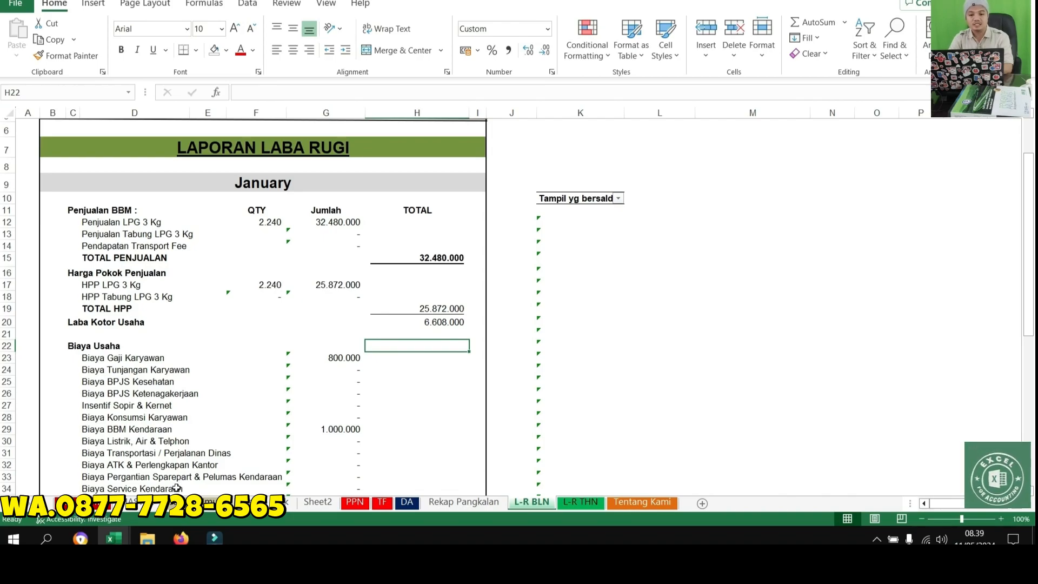
Review the monthly profit and loss report, the MASTER account list and the Jurnal_Umum transaction journal
{"action": "scroll", "coordinate": [114, 471], "scroll_direction": "up", "scroll_amount": 2}
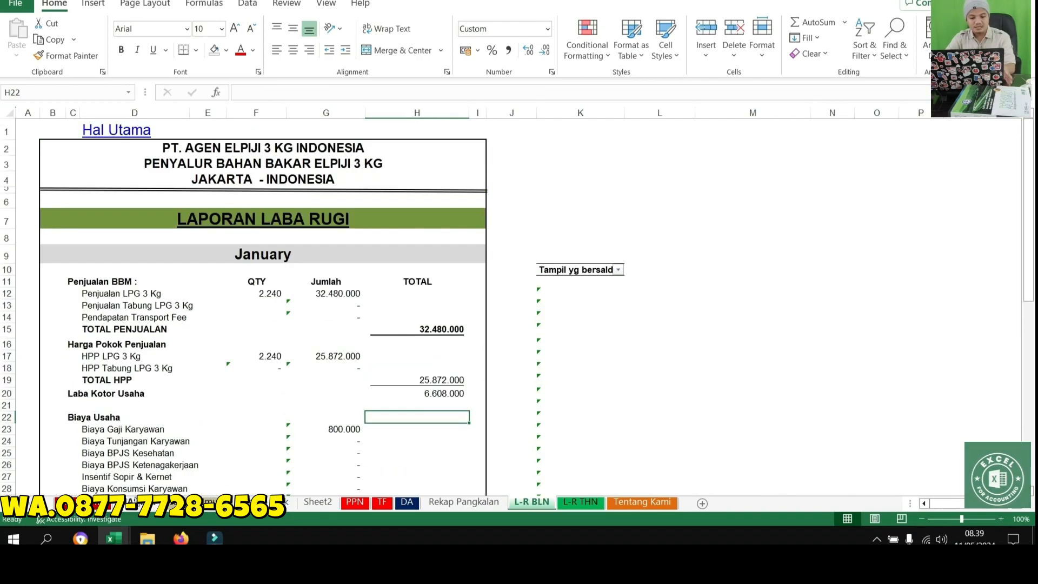
{"action": "left_click", "coordinate": [140, 505]}
{"action": "scroll", "coordinate": [141, 505], "scroll_direction": "up", "scroll_amount": 4}
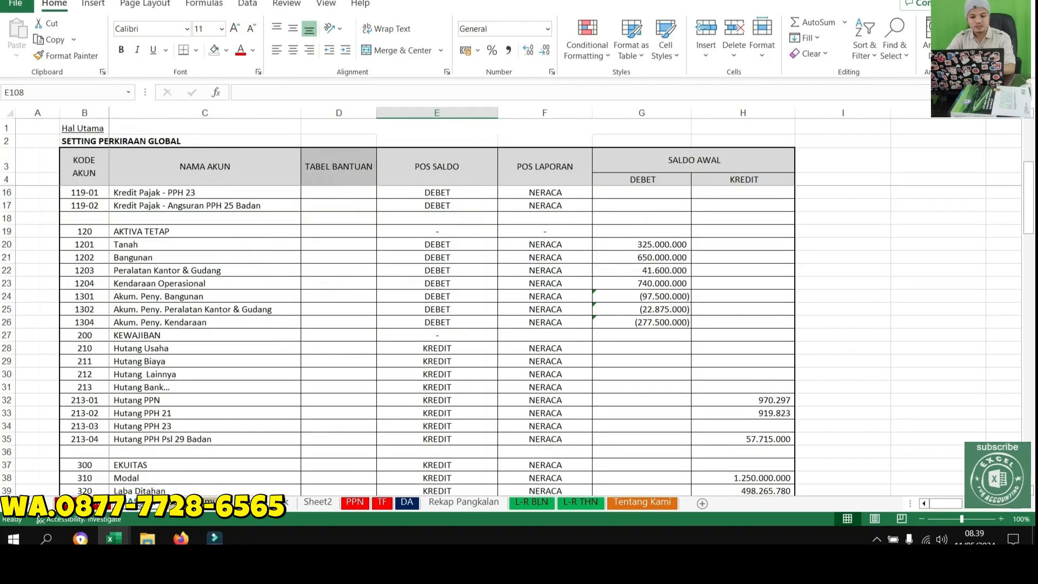
{"action": "left_click", "coordinate": [210, 503]}
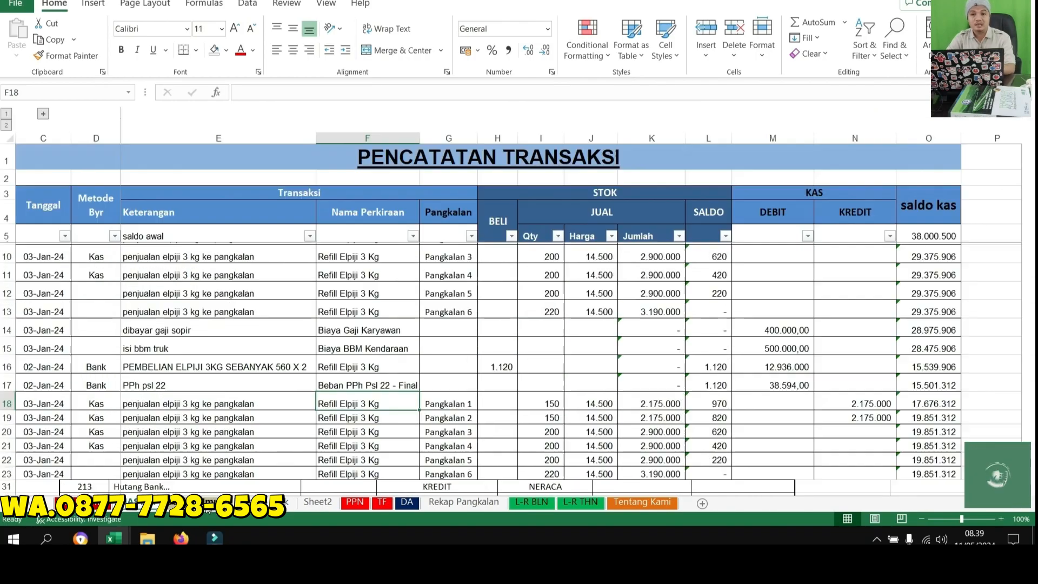
{"action": "scroll", "coordinate": [259, 404], "scroll_direction": "up", "scroll_amount": 2}
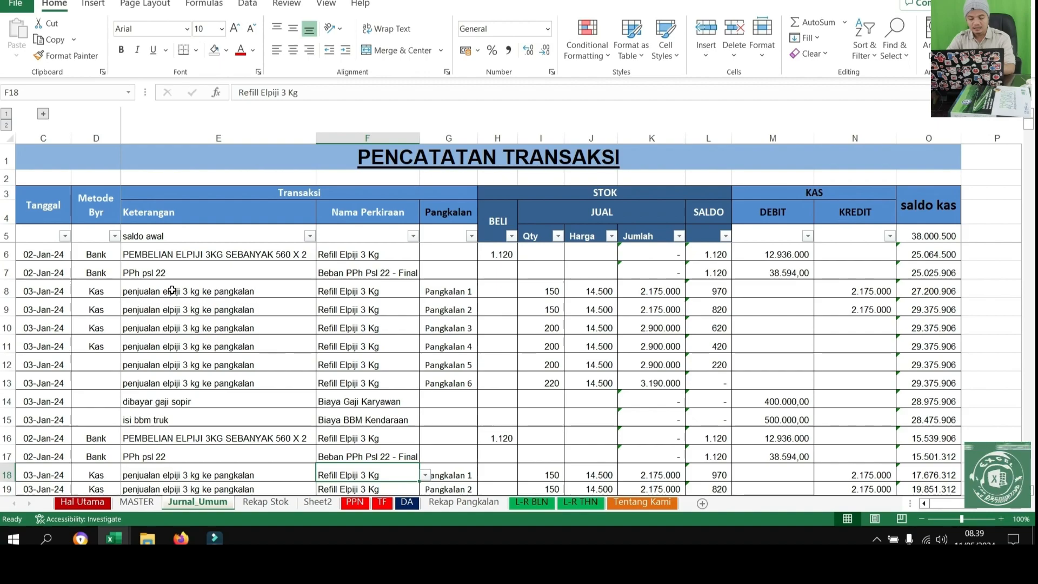
Examine the purchase, sales and HPP columns of the Refill Elpiji 3 Kg recap on the Rekap Stok sheet
{"action": "left_click", "coordinate": [263, 505]}
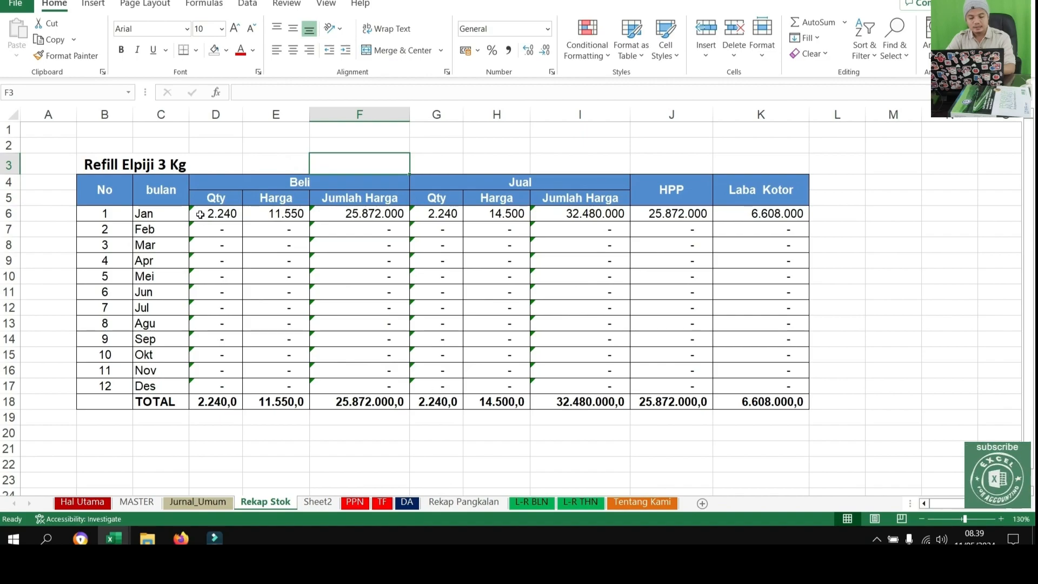
{"action": "left_click", "coordinate": [226, 216]}
{"action": "left_click", "coordinate": [354, 213]}
{"action": "left_click", "coordinate": [575, 229]}
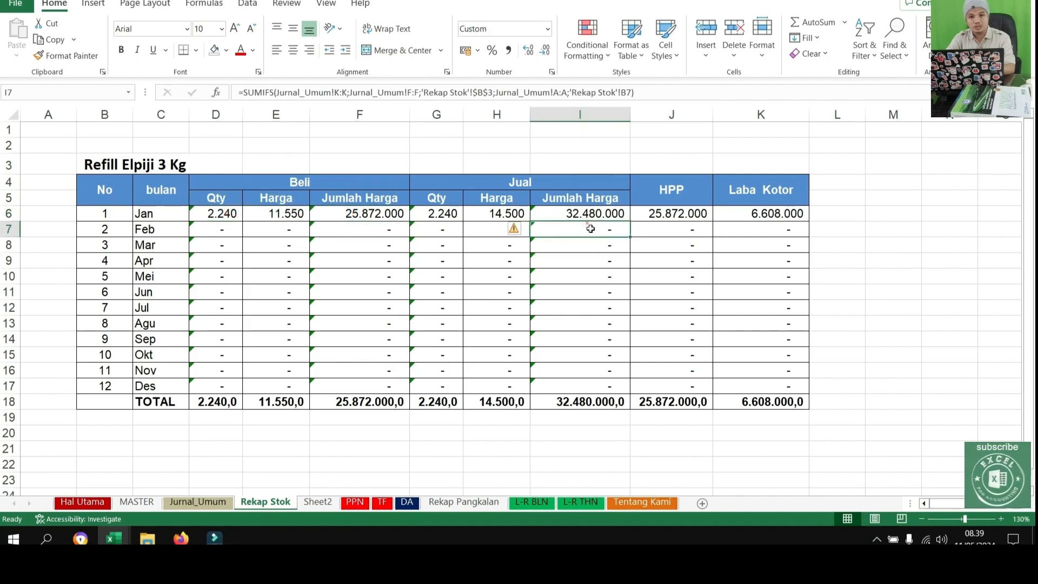
{"action": "left_click_drag", "start_coordinate": [665, 221], "coordinate": [679, 269]}
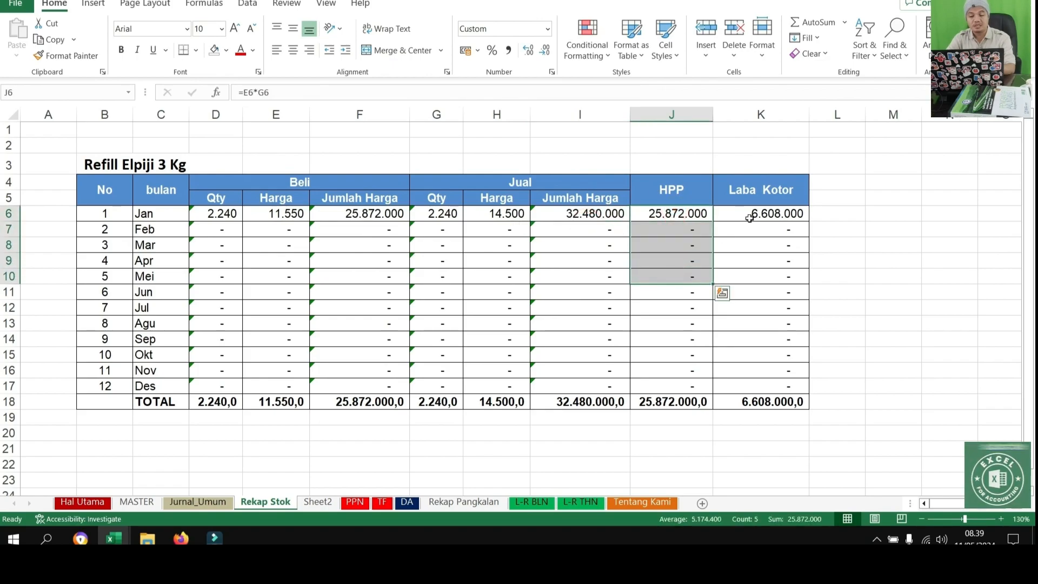
Look over the Daftar Pangkalan list on the Rekap Pangkalan sheet, and open the L-R BLN report
{"action": "left_click", "coordinate": [457, 505]}
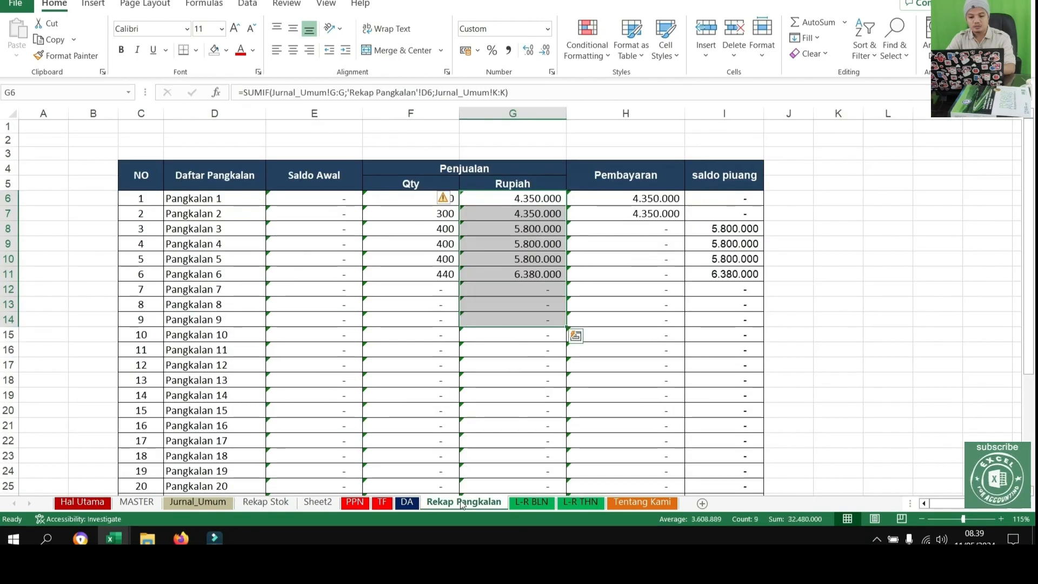
{"action": "left_click", "coordinate": [337, 366]}
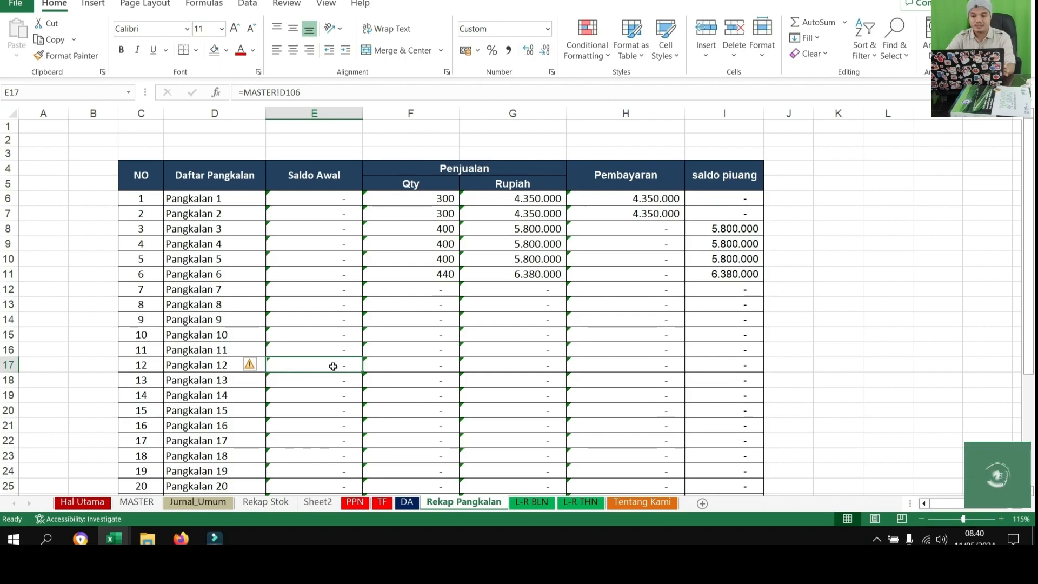
{"action": "left_click", "coordinate": [175, 204]}
{"action": "key", "text": "ctrl+shift+Down"}
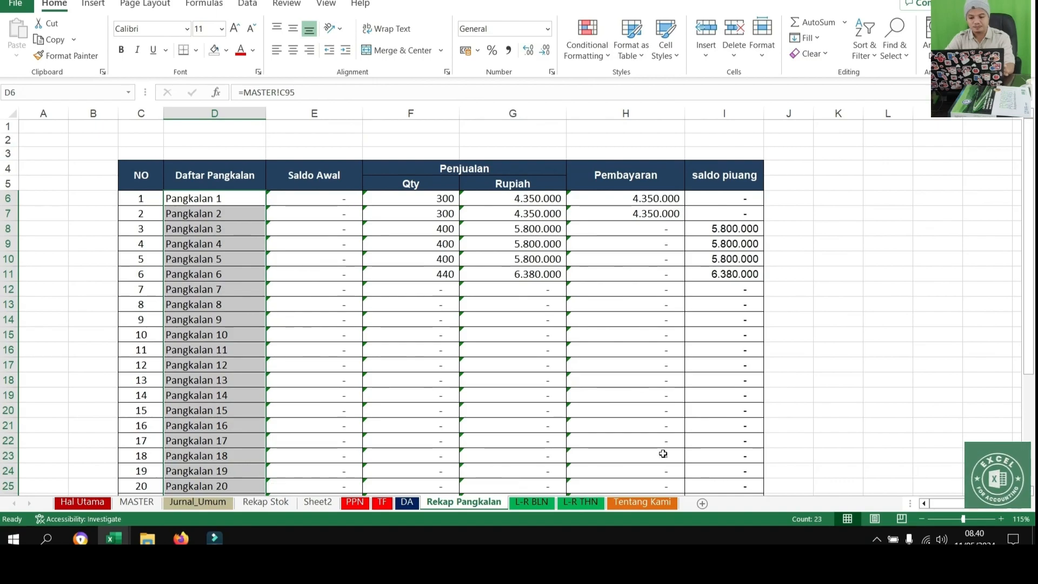
{"action": "left_click", "coordinate": [520, 504]}
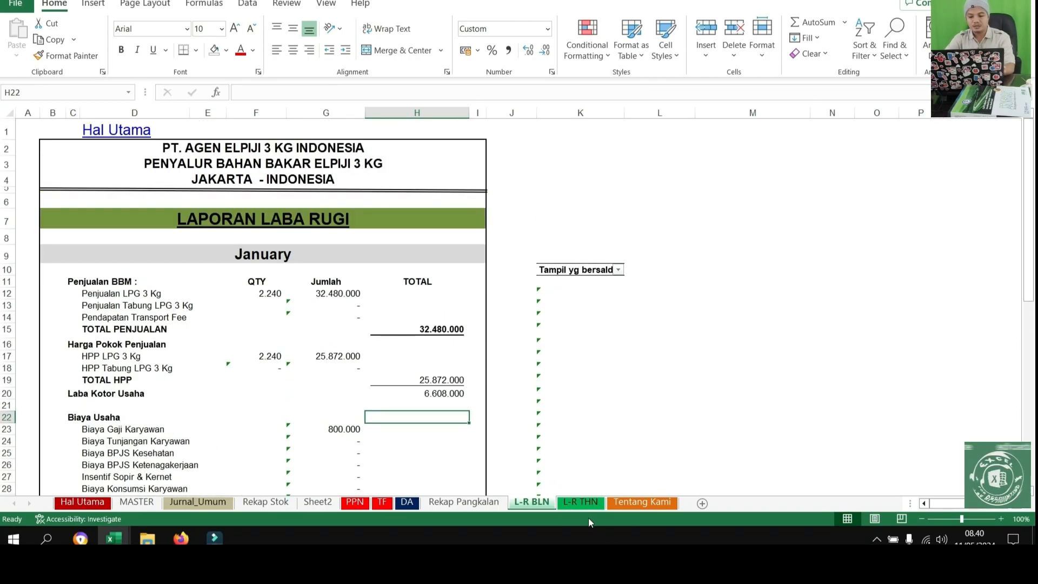
Set the year in the L-R THN profit and loss report heading to 2024
{"action": "left_click", "coordinate": [582, 502]}
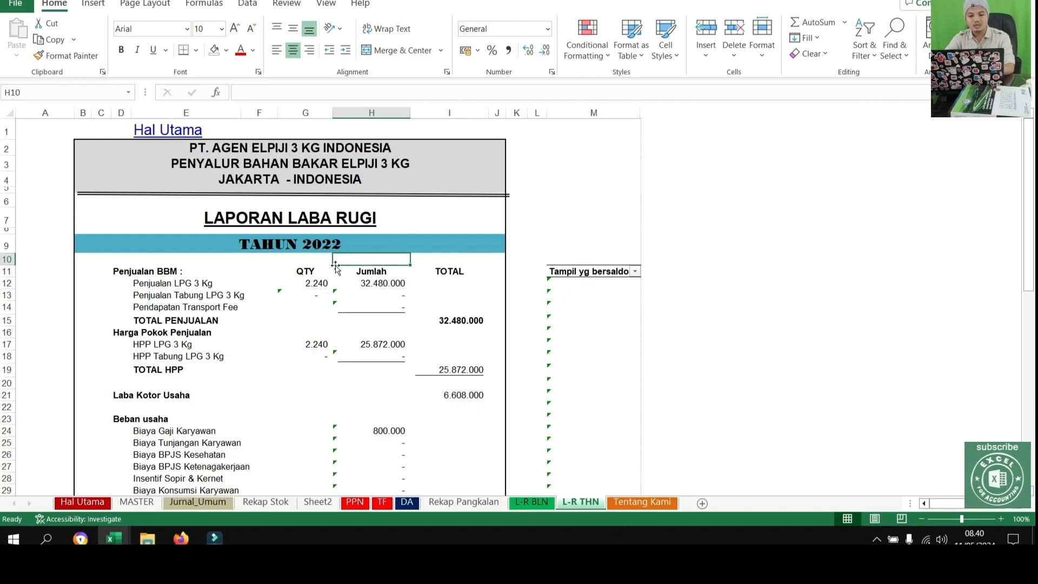
{"action": "left_click", "coordinate": [356, 245]}
{"action": "type", "text": "2024"}
{"action": "key", "text": "Return"}
{"action": "scroll", "coordinate": [465, 284], "scroll_direction": "down", "scroll_amount": 3}
{"action": "scroll", "coordinate": [473, 305], "scroll_direction": "up", "scroll_amount": 3}
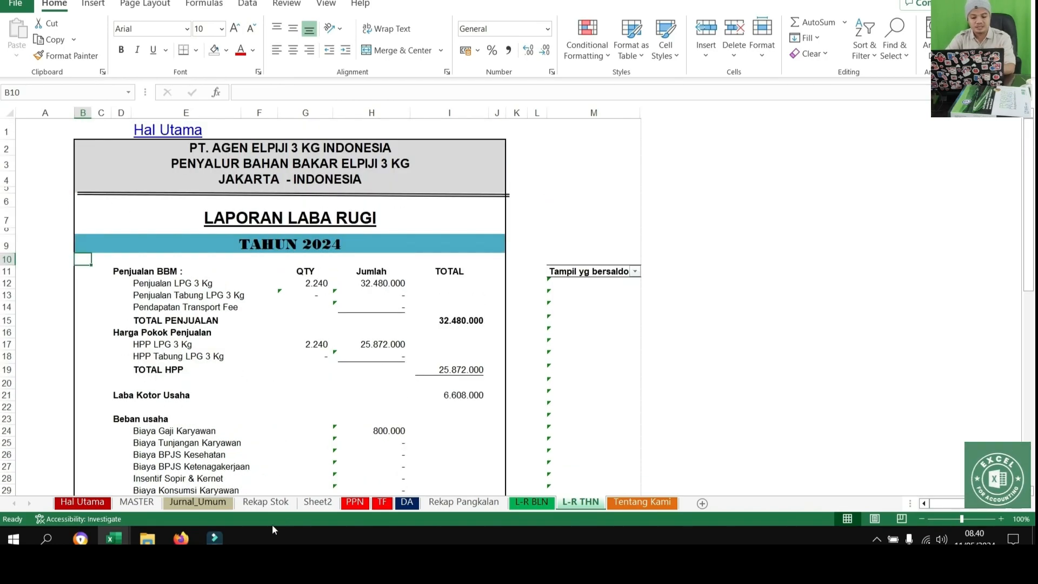
Clear the sample entries in the Jurnal_Umum Tanggal to Pangkalan columns and the stock BELI, Qty and Harga columns
{"action": "left_click", "coordinate": [198, 501]}
{"action": "left_click_drag", "start_coordinate": [46, 254], "coordinate": [440, 336]}
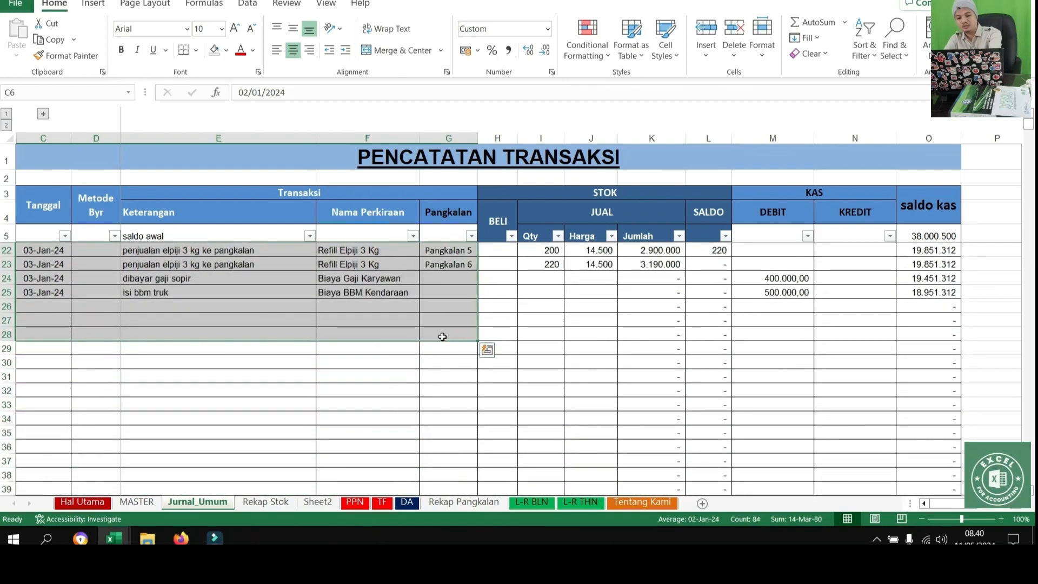
{"action": "scroll", "coordinate": [440, 336], "scroll_direction": "up", "scroll_amount": 5}
{"action": "left_click_drag", "start_coordinate": [503, 251], "coordinate": [583, 473]}
{"action": "key", "text": "Delete"}
Clear all sample cash entries in the KAS DEBIT and KREDIT columns of the journal
{"action": "scroll", "coordinate": [621, 405], "scroll_direction": "down", "scroll_amount": 3}
{"action": "left_click_drag", "start_coordinate": [776, 255], "coordinate": [845, 422]}
{"action": "key", "text": "Delete"}
{"action": "scroll", "coordinate": [923, 345], "scroll_direction": "up", "scroll_amount": 8}
{"action": "scroll", "coordinate": [1013, 245], "scroll_direction": "up", "scroll_amount": 5}
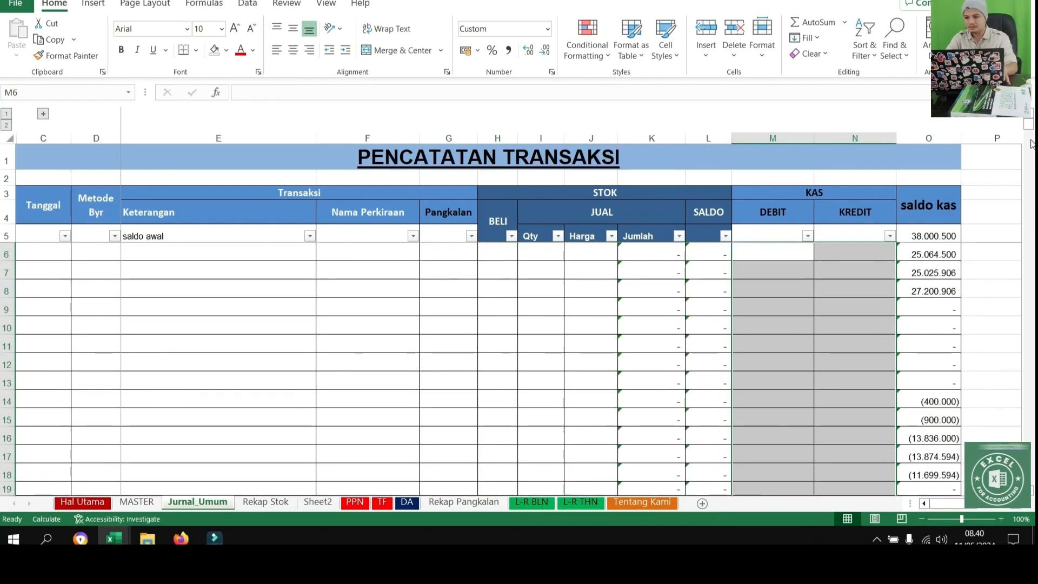
Examine the saldo kas formulas, the empty DEBIT and KREDIT cells, and the source of the opening balance in O5
{"action": "left_click", "coordinate": [927, 327]}
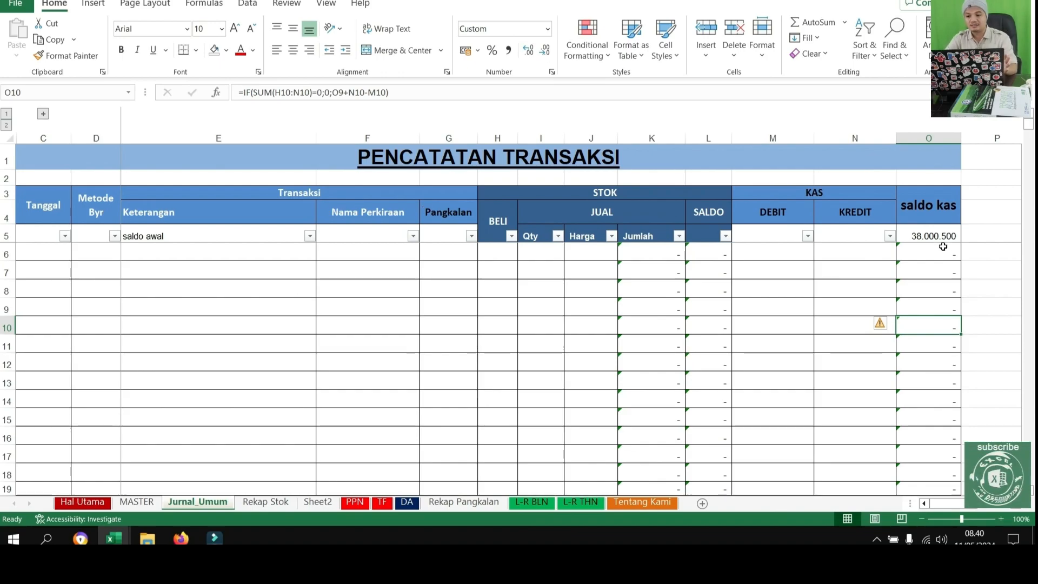
{"action": "left_click_drag", "start_coordinate": [876, 256], "coordinate": [840, 302]}
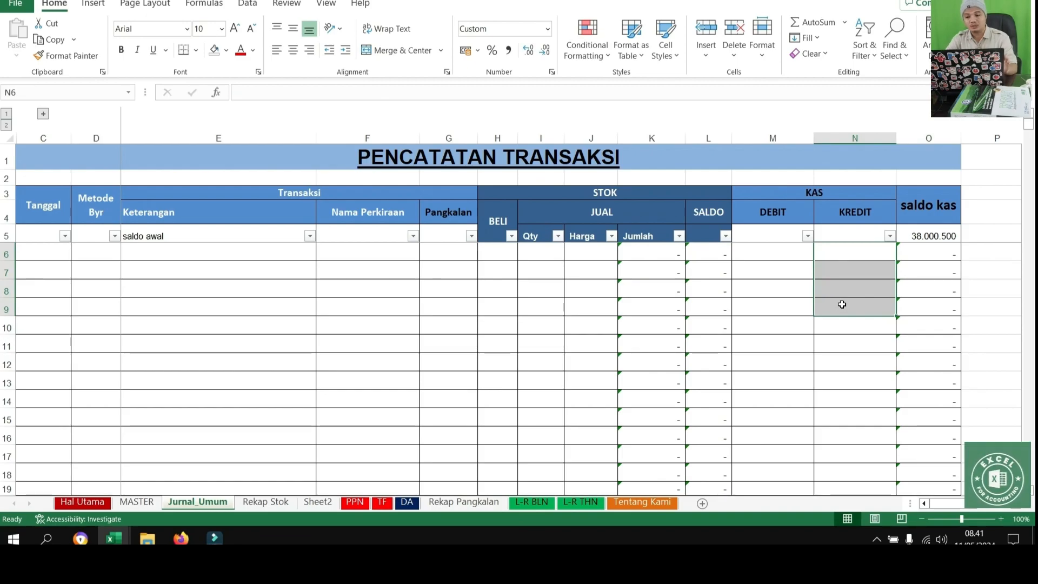
{"action": "left_click_drag", "start_coordinate": [779, 251], "coordinate": [768, 318]}
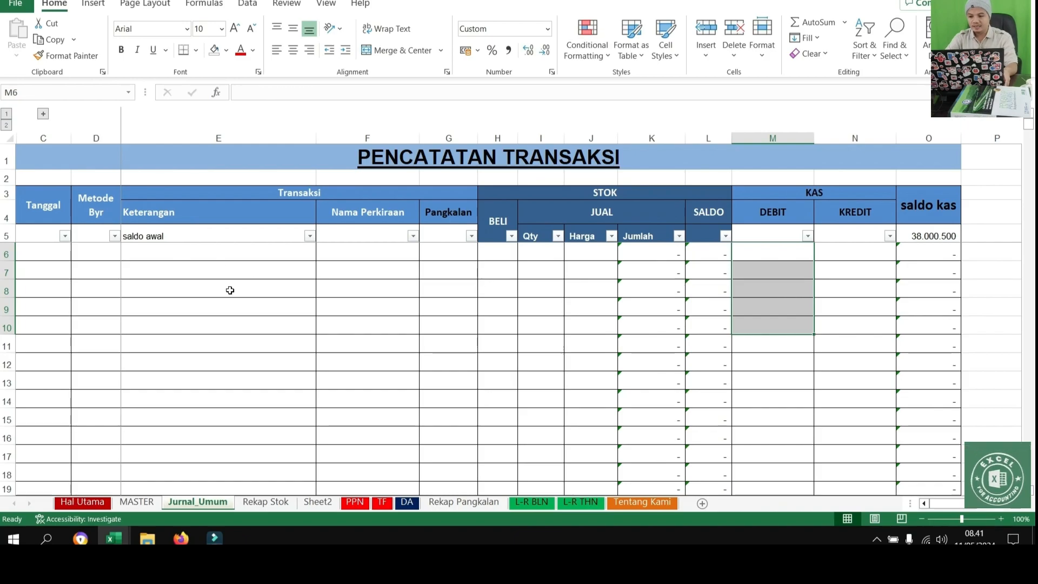
{"action": "left_click", "coordinate": [51, 252]}
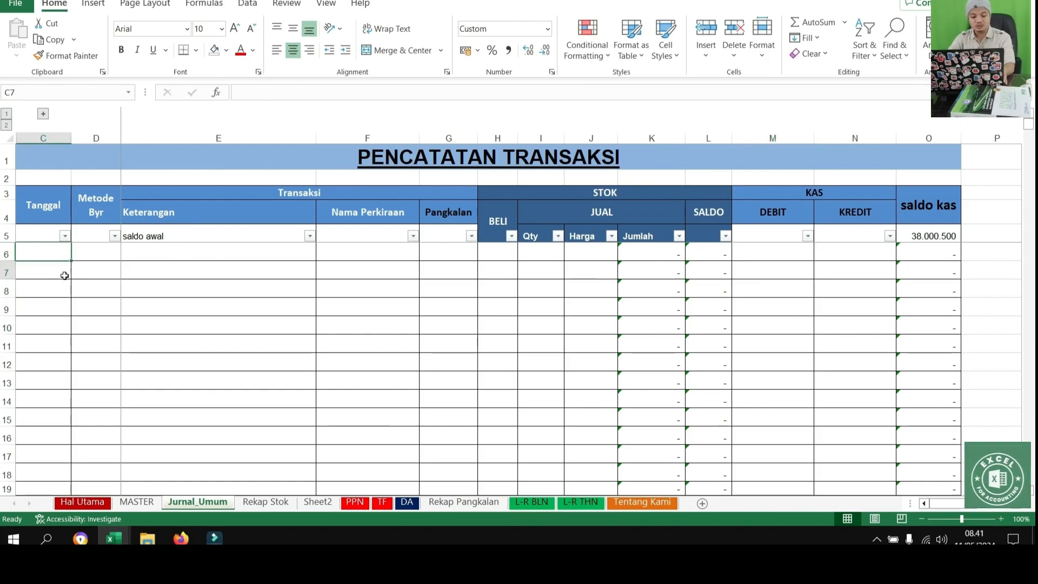
{"action": "key", "text": "Up"}
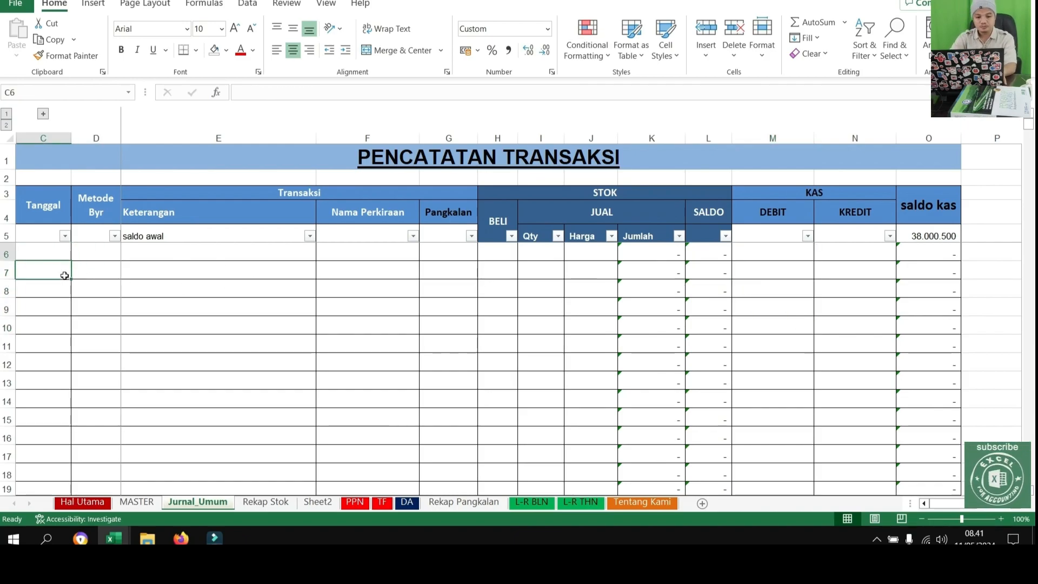
{"action": "key", "text": "Right"}
{"action": "key", "text": "Right"}
{"action": "key", "text": "Right"}
{"action": "key", "text": "Right"}
{"action": "key", "text": "Right"}
{"action": "key", "text": "Right"}
{"action": "key", "text": "Right"}
{"action": "key", "text": "Right"}
{"action": "key", "text": "Right"}
{"action": "key", "text": "Right"}
{"action": "key", "text": "Right"}
{"action": "key", "text": "Right"}
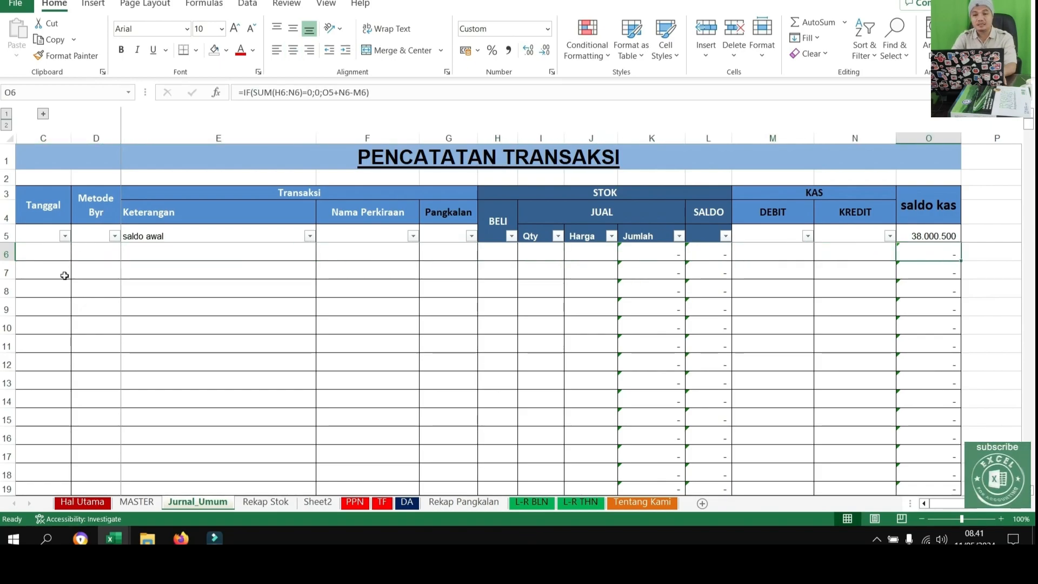
{"action": "key", "text": "Up"}
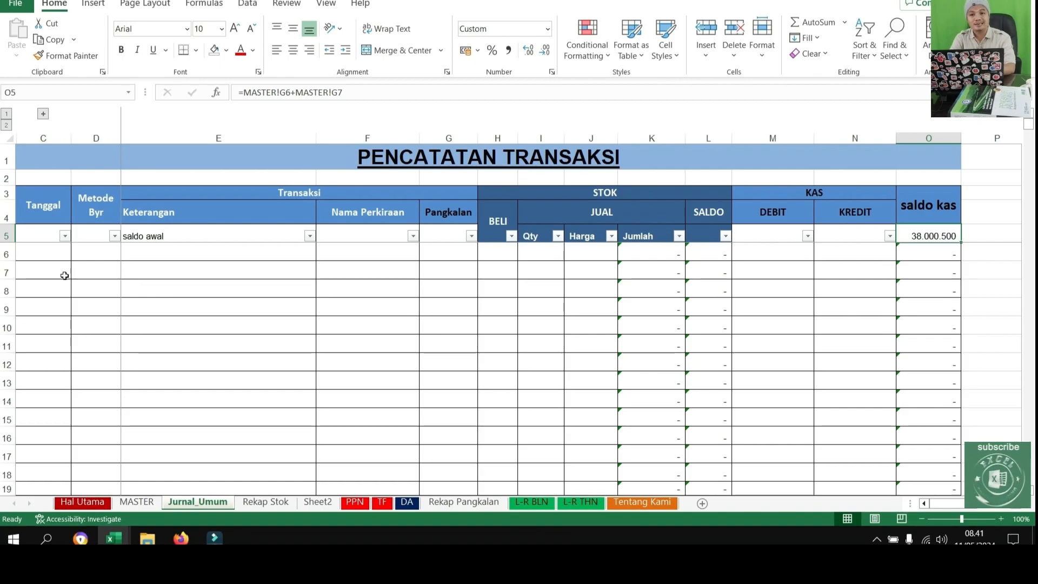
Enter 02/01/2024 as the Tanggal of the first transaction in row 6
{"action": "left_click", "coordinate": [40, 252]}
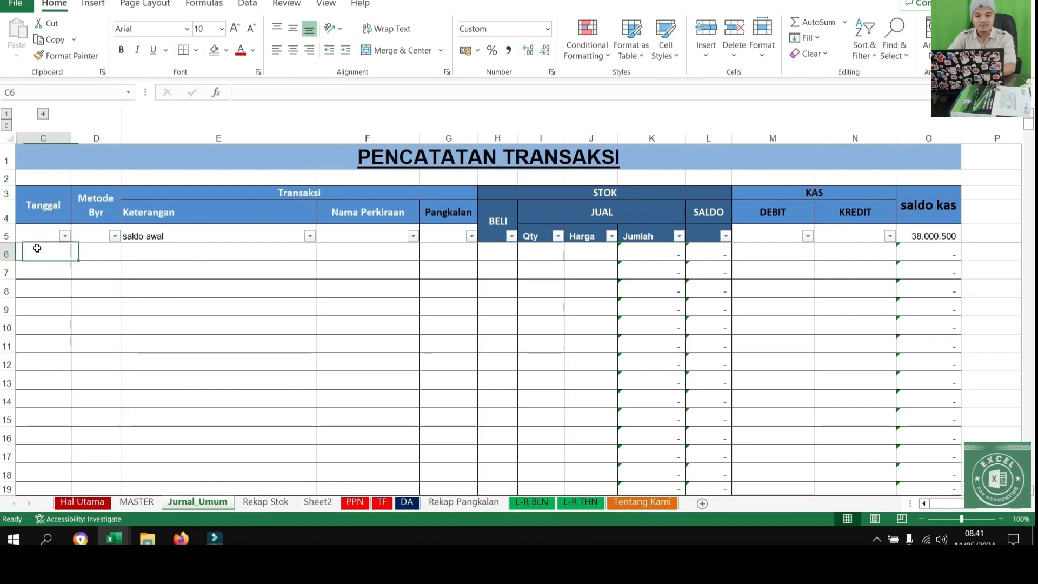
{"action": "type", "text": "01"}
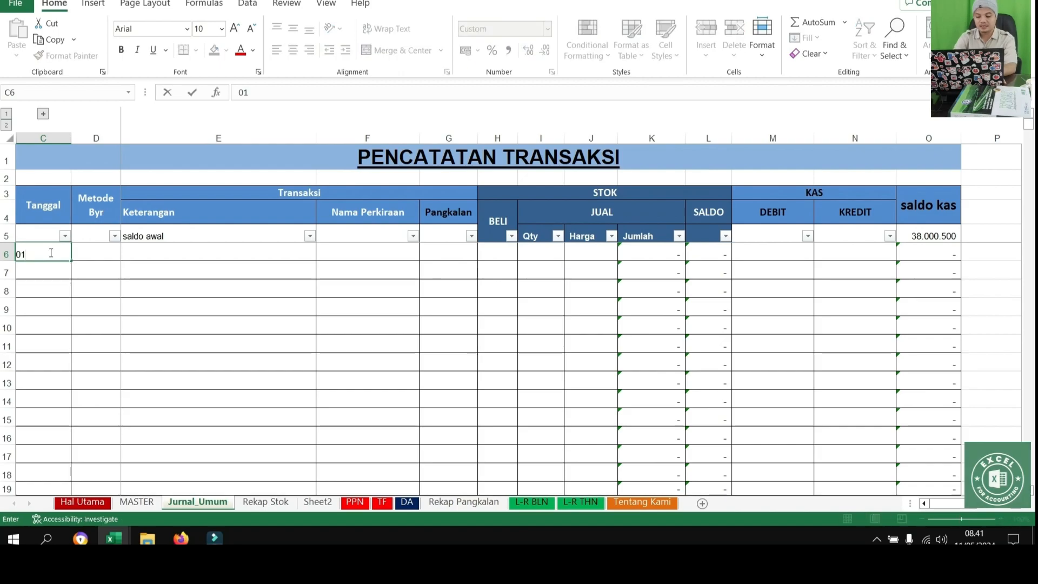
{"action": "key", "text": "BackSpace"}
{"action": "type", "text": "2/01/2024"}
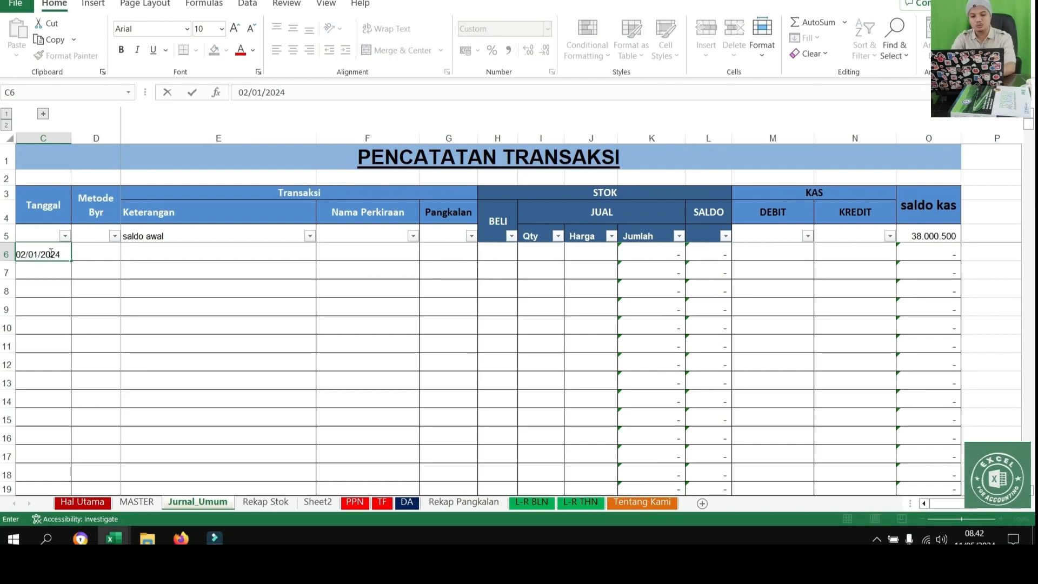
{"action": "key", "text": "Return"}
Copy the date from C6 into the second transaction row, C7
{"action": "left_click", "coordinate": [50, 254]}
{"action": "key", "text": "ctrl+c"}
{"action": "key", "text": "Down"}
{"action": "key", "text": "ctrl+v"}
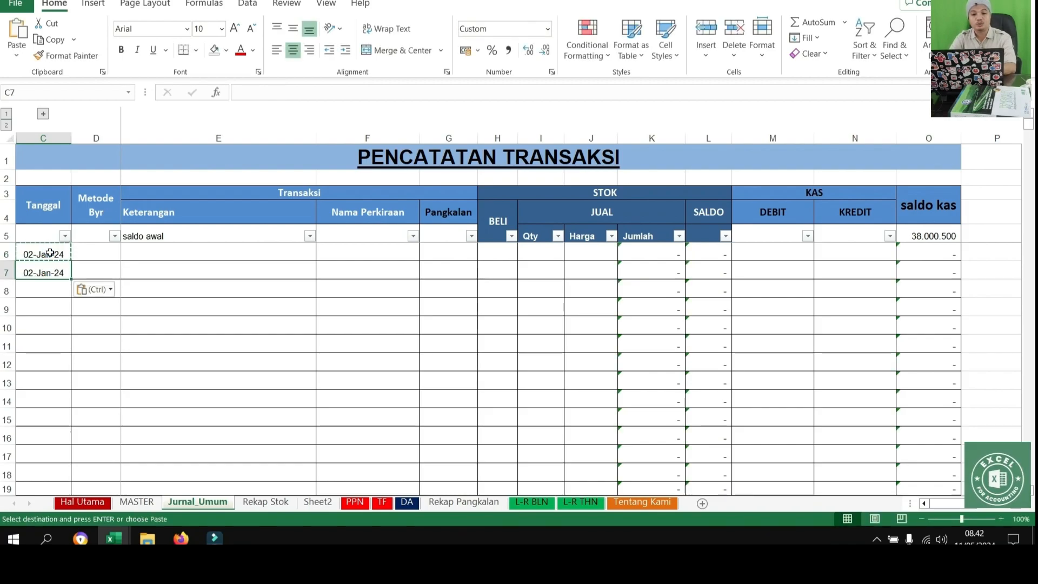
Enter "Penebusan Gas elpiji 3 kg 560 Tbg x 2 Trip" as the Keterangan of the first transaction in E6
{"action": "key", "text": "Right"}
{"action": "key", "text": "Up"}
{"action": "key", "text": "Right"}
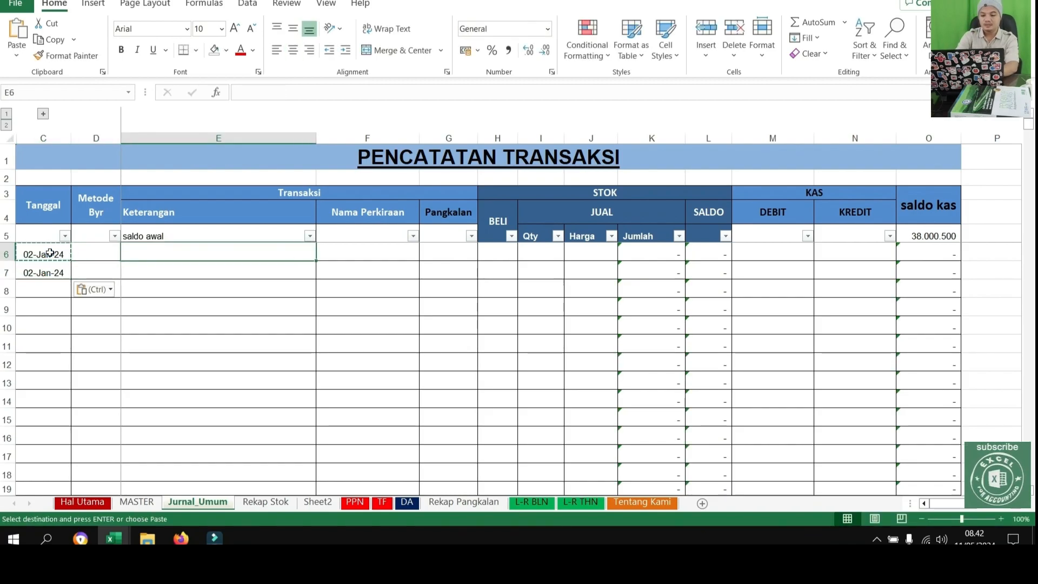
{"action": "type", "text": "pembelian a"}
{"action": "key", "text": "BackSpace"}
{"action": "key", "text": "BackSpace"}
{"action": "key", "text": "BackSpace"}
{"action": "key", "text": "BackSpace"}
{"action": "key", "text": "BackSpace"}
{"action": "key", "text": "BackSpace"}
{"action": "key", "text": "BackSpace"}
{"action": "key", "text": "BackSpace"}
{"action": "key", "text": "BackSpace"}
{"action": "key", "text": "BackSpace"}
{"action": "key", "text": "BackSpace"}
{"action": "key", "text": "BackSpace"}
{"action": "key", "text": "BackSpace"}
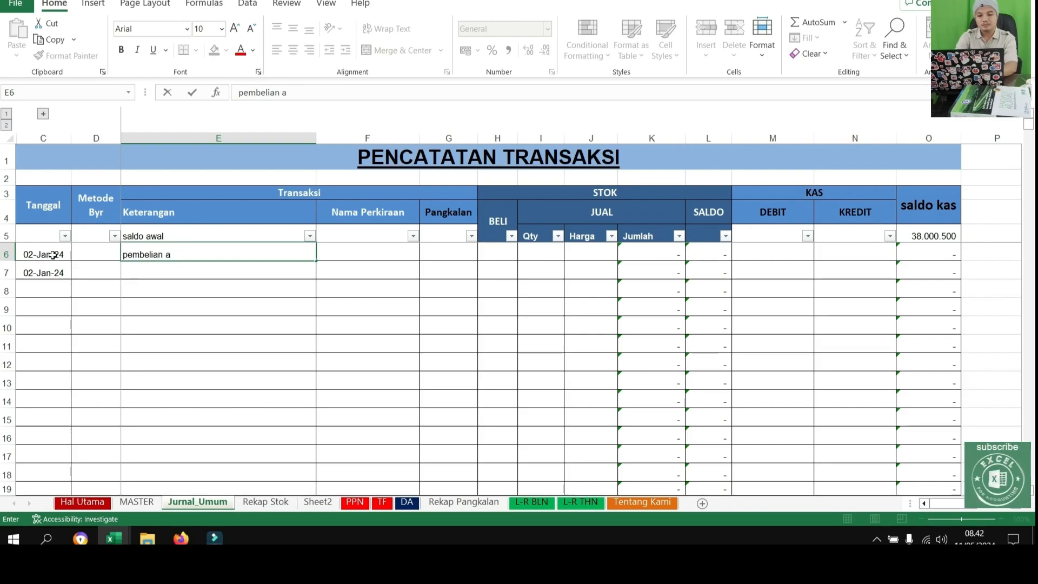
{"action": "type", "text": "Penebusan Gas elpiji"}
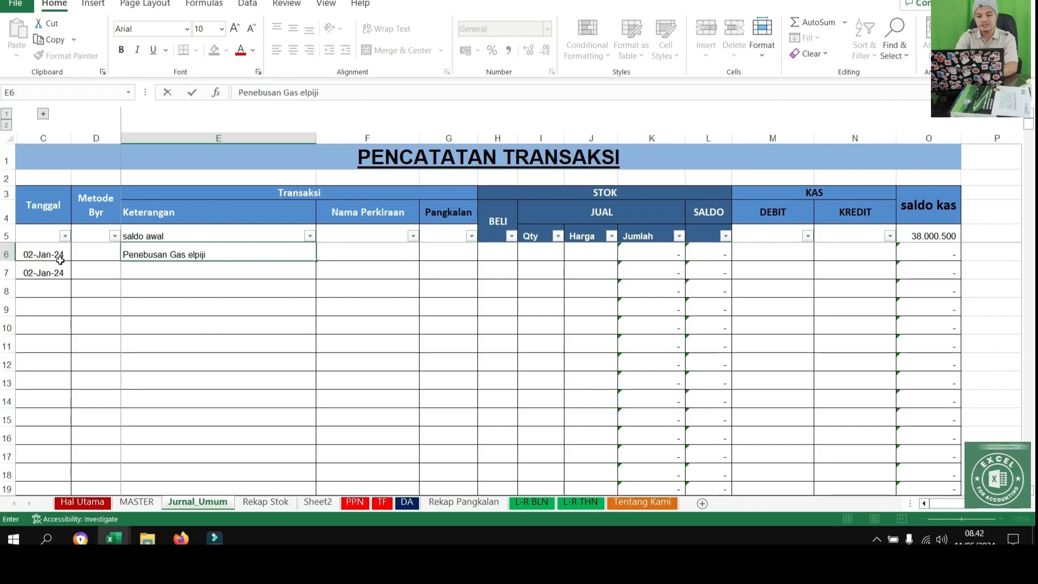
{"action": "type", "text": " 3 kg "}
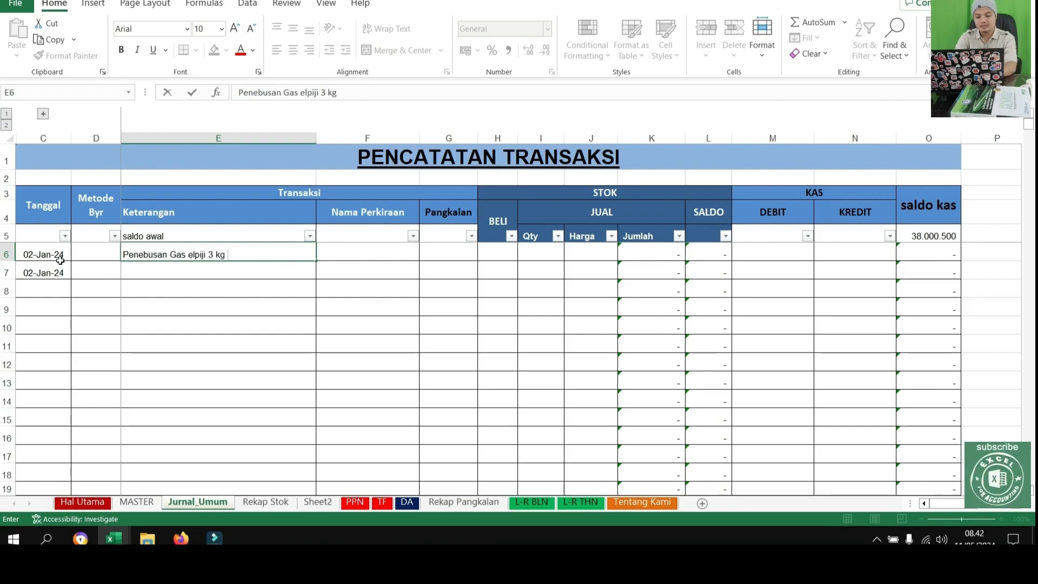
{"action": "type", "text": "560"}
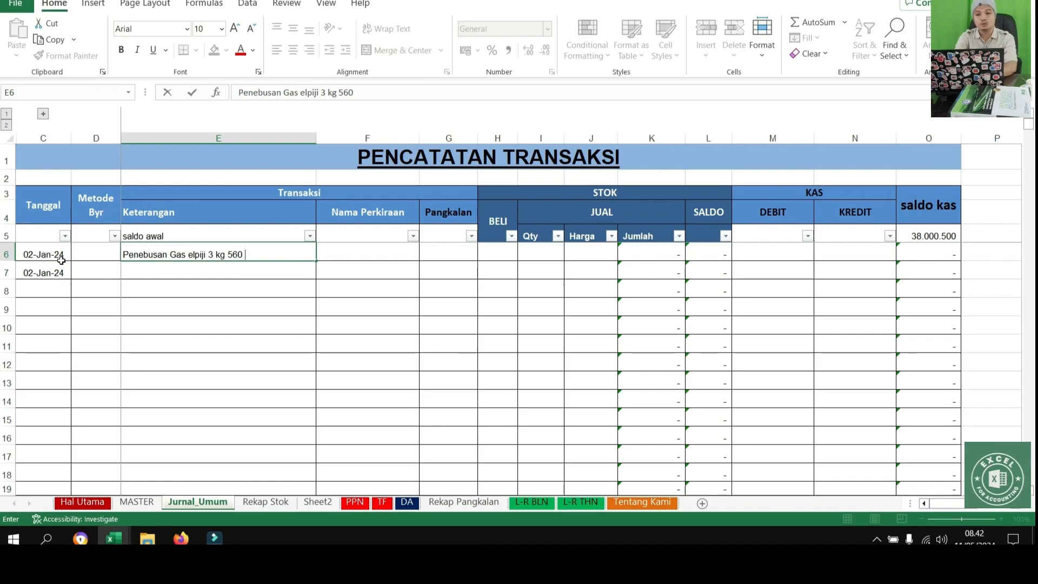
{"action": "type", "text": " Tb"}
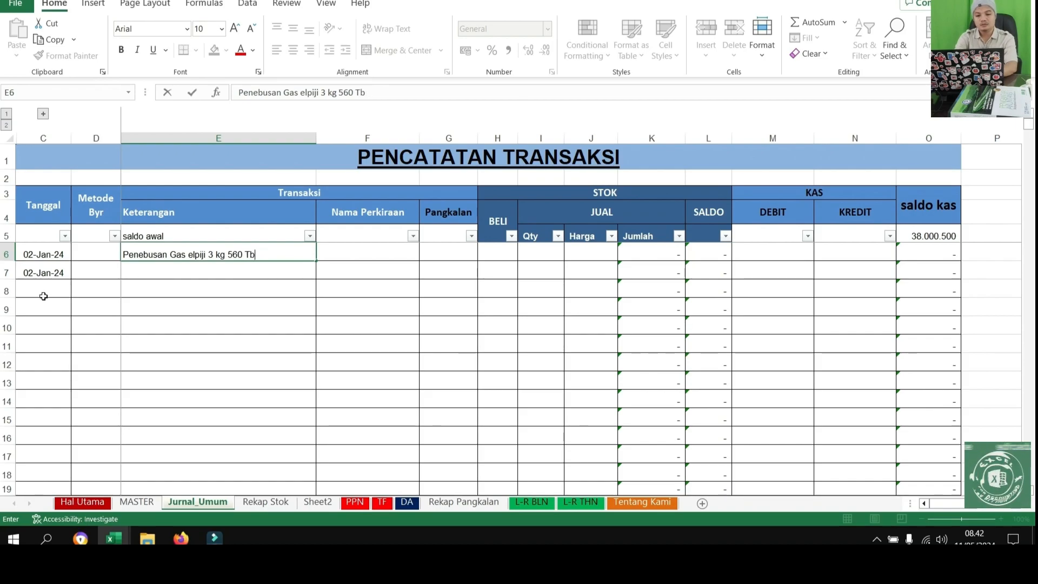
{"action": "type", "text": "g x 2 Trip"}
{"action": "key", "text": "Return"}
Copy the Keterangan text from E6 into the second transaction row, E7
{"action": "key", "text": "Up"}
{"action": "key", "text": "ctrl+c"}
{"action": "left_click", "coordinate": [42, 308]}
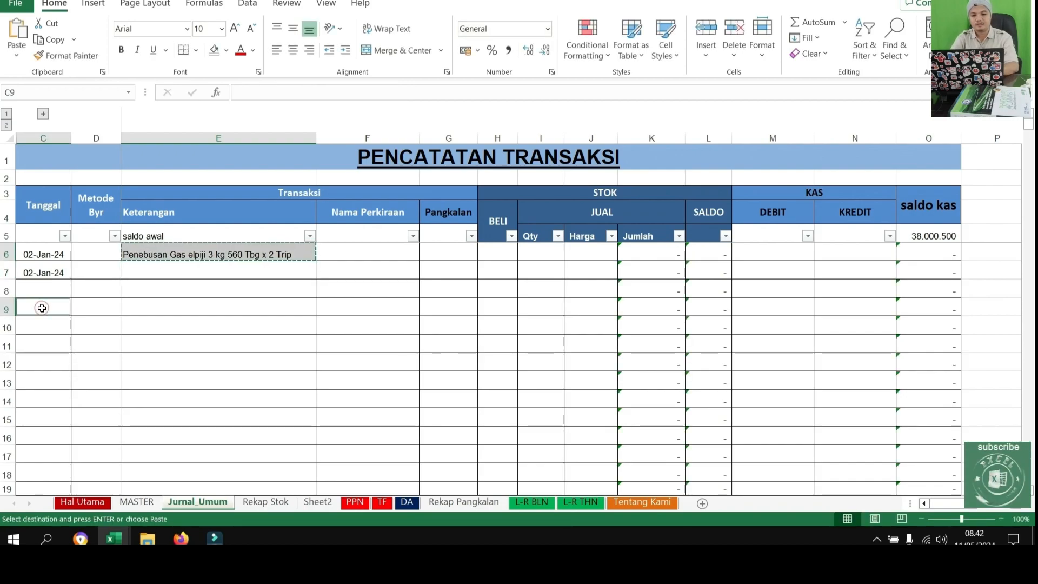
{"action": "key", "text": "Down"}
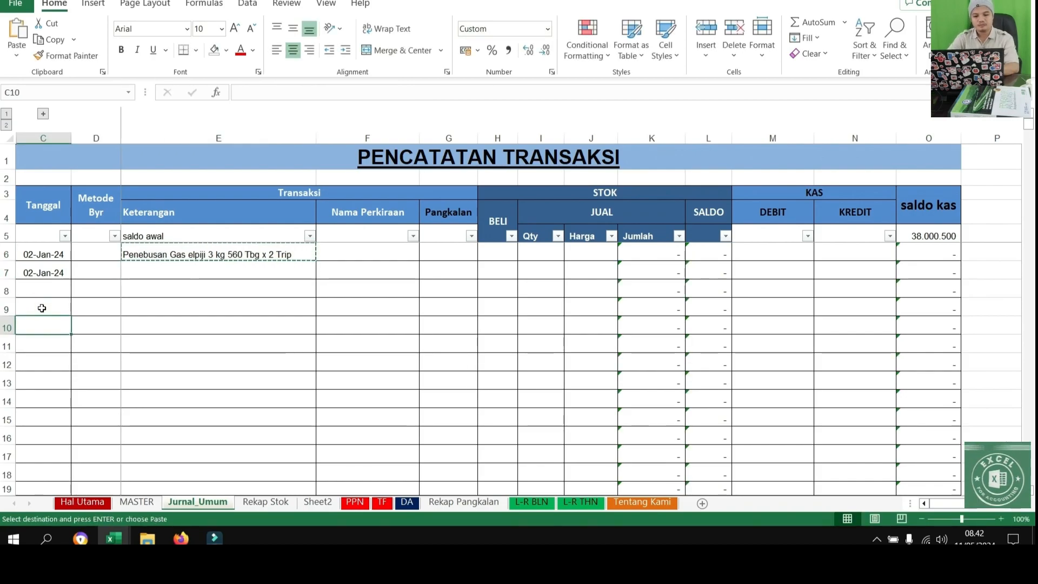
{"action": "left_click", "coordinate": [165, 273]}
{"action": "key", "text": "ctrl+v"}
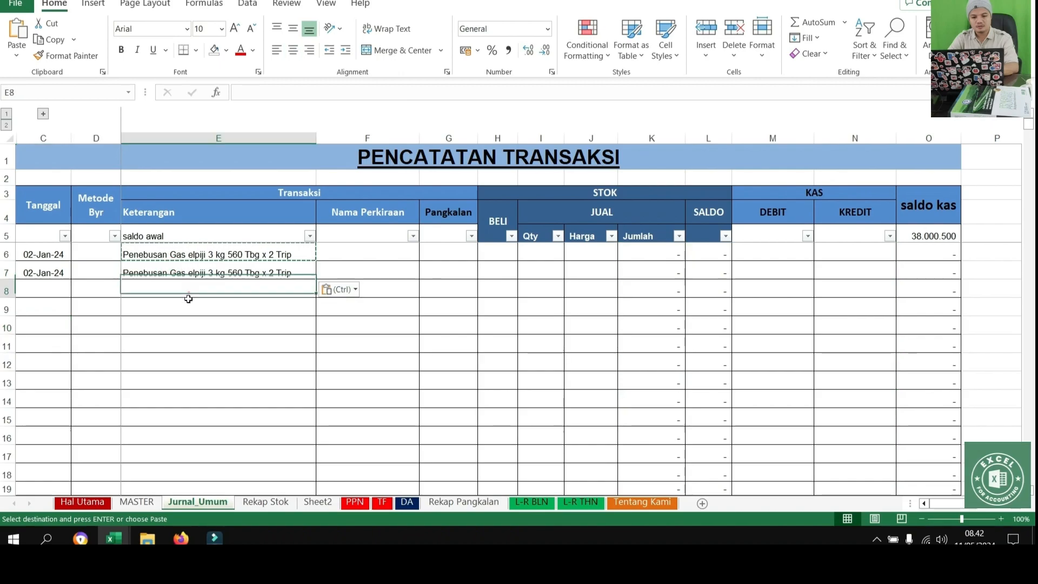
Choose Refill Elpiji 3 Kg as the Nama Perkiraan of the first transaction in F6
{"action": "left_click", "coordinate": [377, 249]}
{"action": "left_click", "coordinate": [426, 254]}
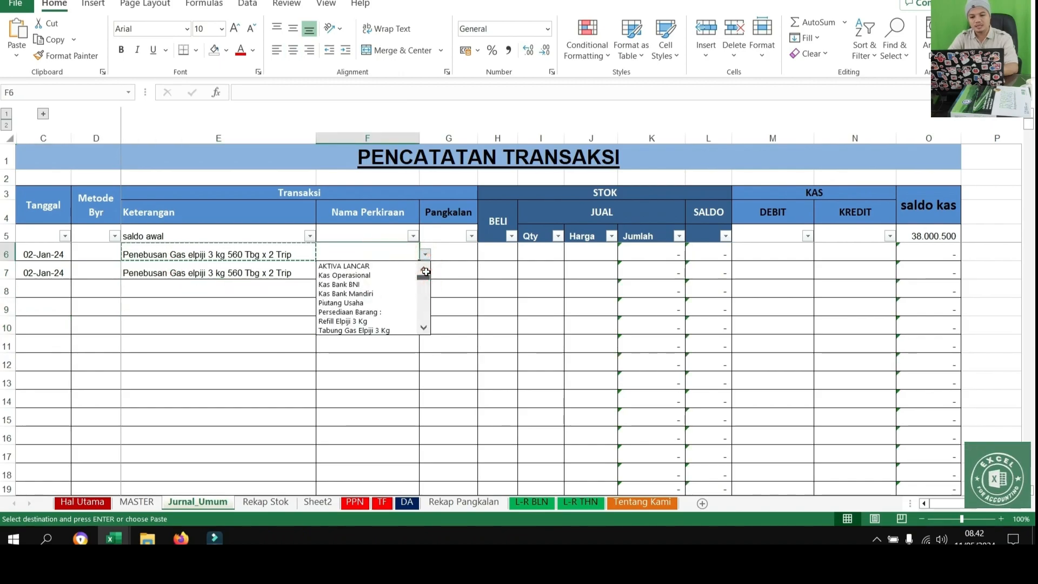
{"action": "left_click", "coordinate": [351, 321]}
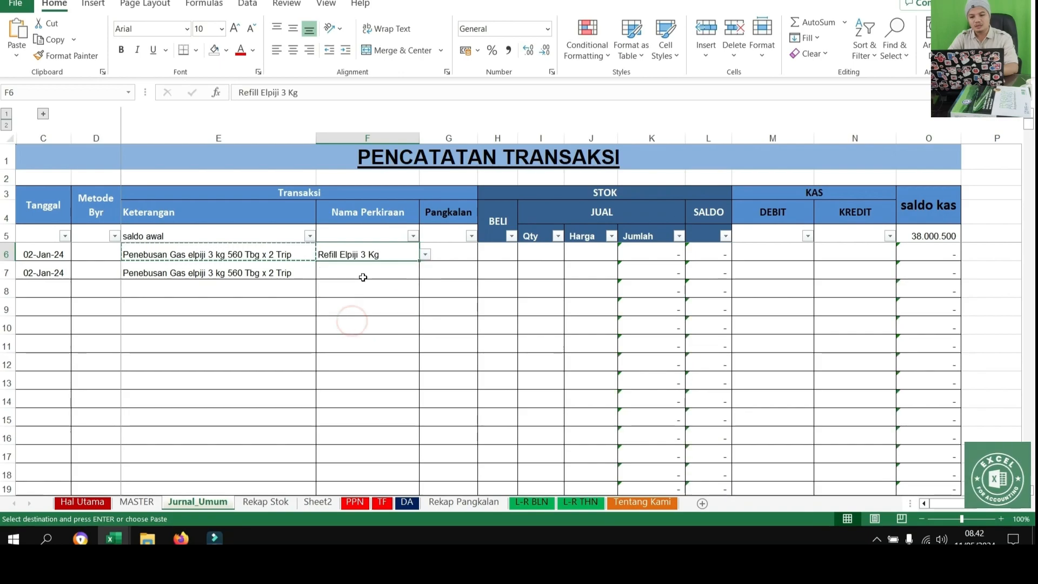
{"action": "left_click", "coordinate": [423, 255]}
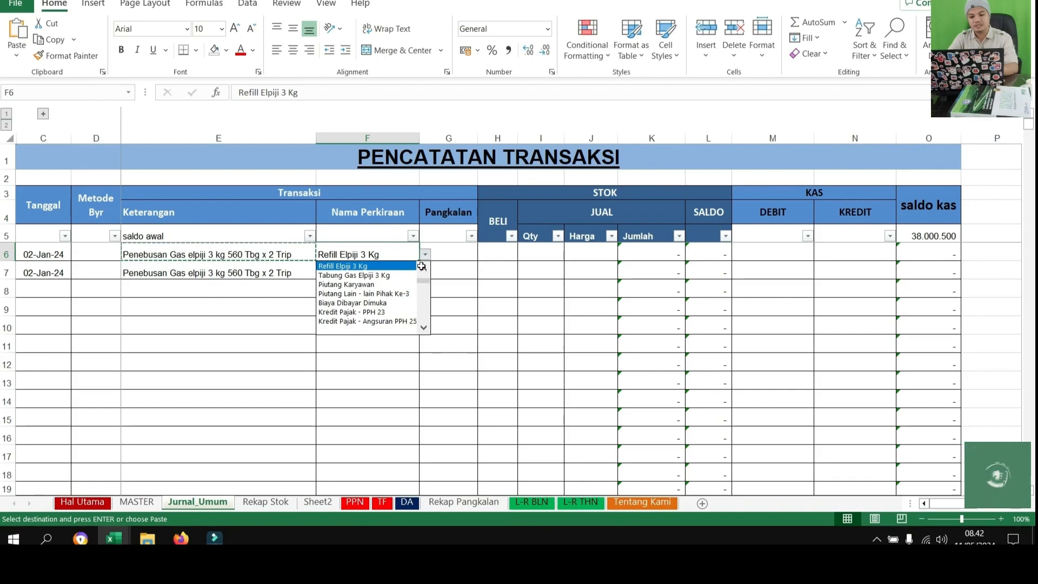
{"action": "left_click", "coordinate": [429, 254]}
{"action": "left_click", "coordinate": [368, 271]}
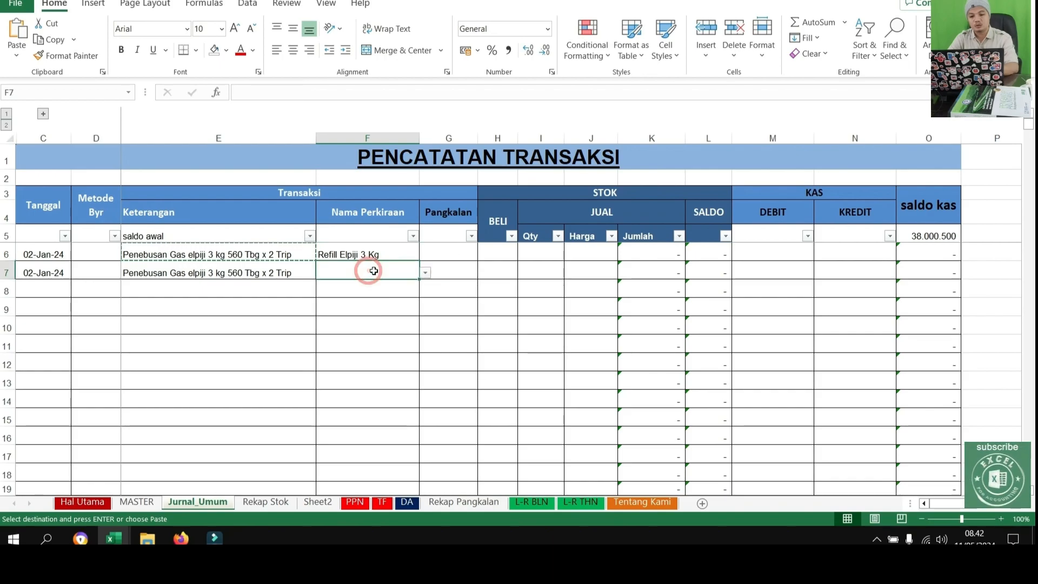
{"action": "key", "text": "ctrl+v"}
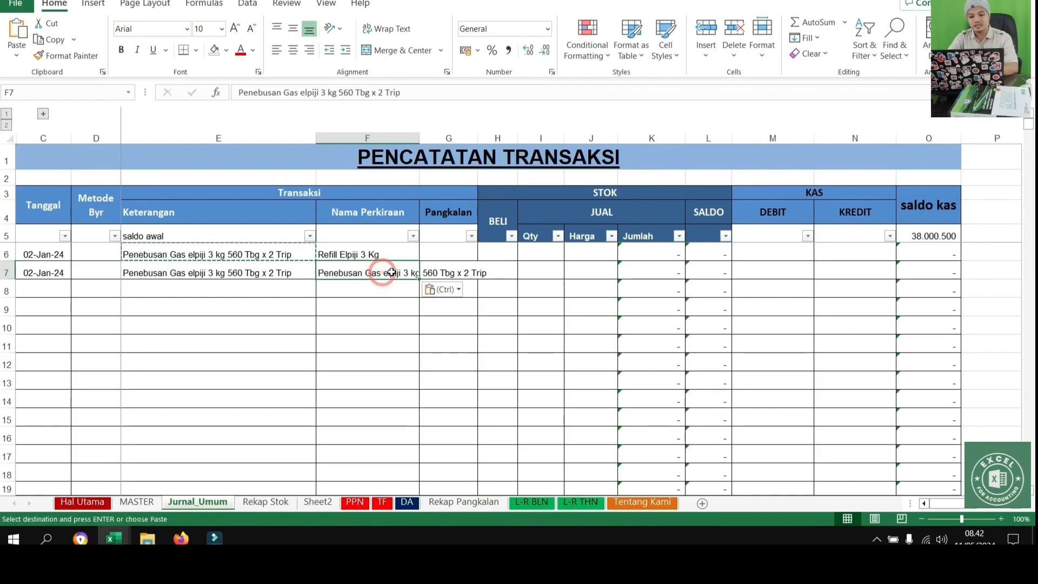
{"action": "left_click", "coordinate": [390, 314]}
{"action": "left_click", "coordinate": [398, 284]}
{"action": "key", "text": "ctrl+c"}
{"action": "left_click", "coordinate": [379, 271]}
{"action": "key", "text": "ctrl+v"}
Choose Beban PPh Psl 22 - Final as the Nama Perkiraan of the second transaction in F7
{"action": "left_click", "coordinate": [426, 272]}
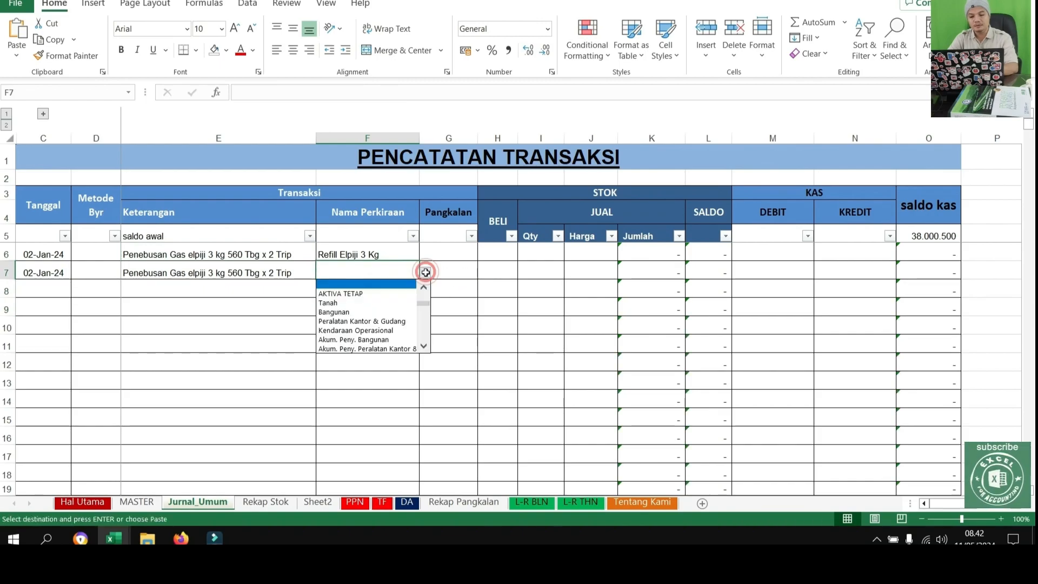
{"action": "left_click_drag", "start_coordinate": [425, 306], "coordinate": [424, 339]}
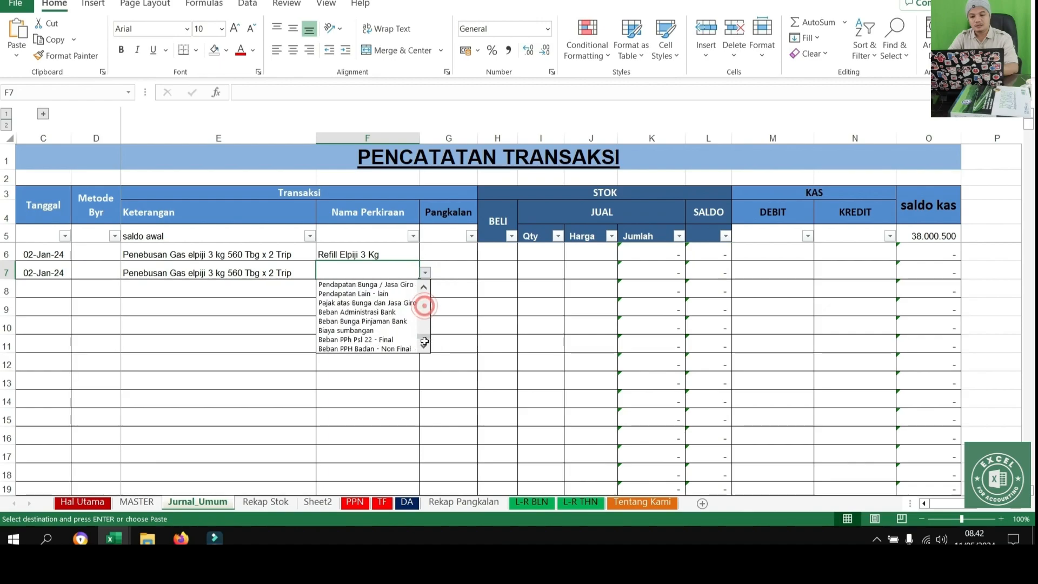
{"action": "left_click", "coordinate": [387, 340]}
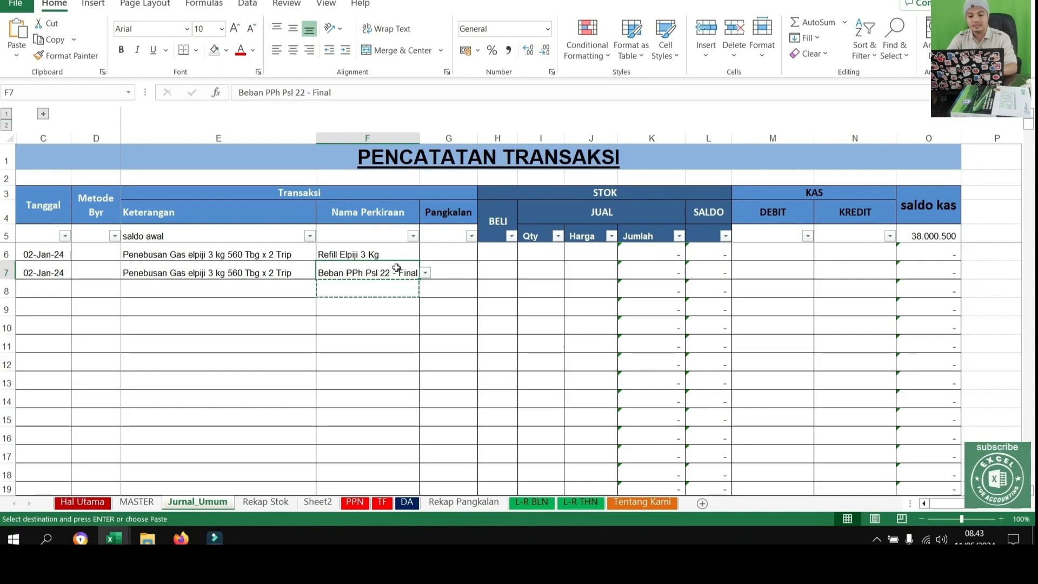
{"action": "left_click", "coordinate": [460, 254]}
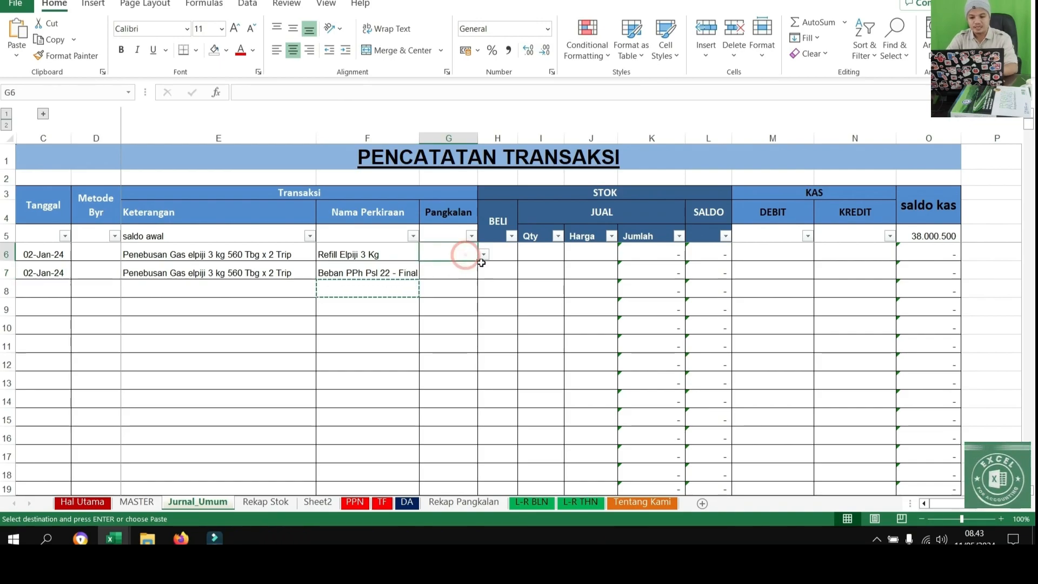
{"action": "left_click", "coordinate": [503, 255]}
{"action": "left_click", "coordinate": [445, 253]}
{"action": "left_click", "coordinate": [370, 255]}
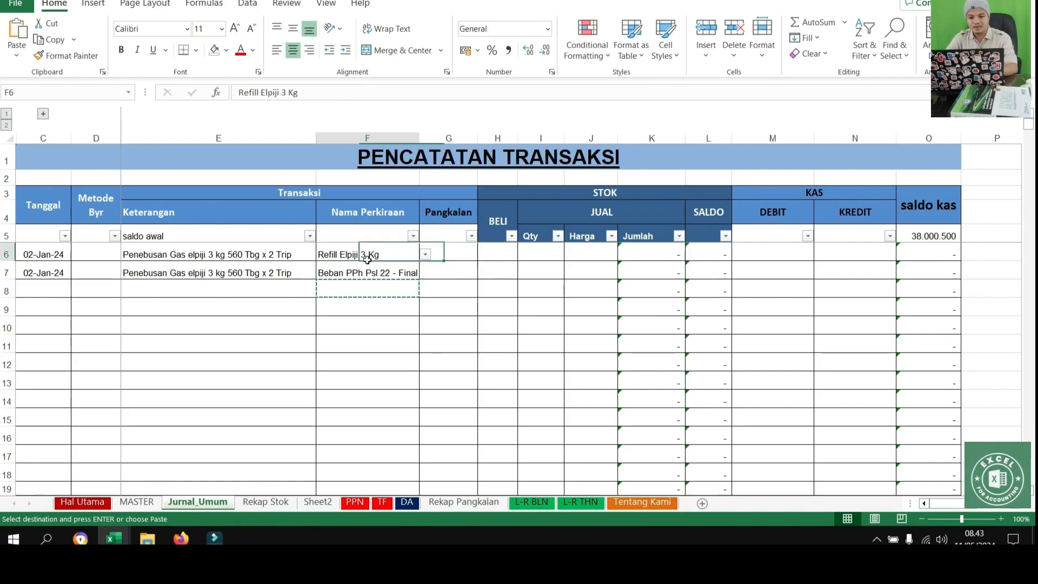
{"action": "left_click", "coordinate": [374, 283]}
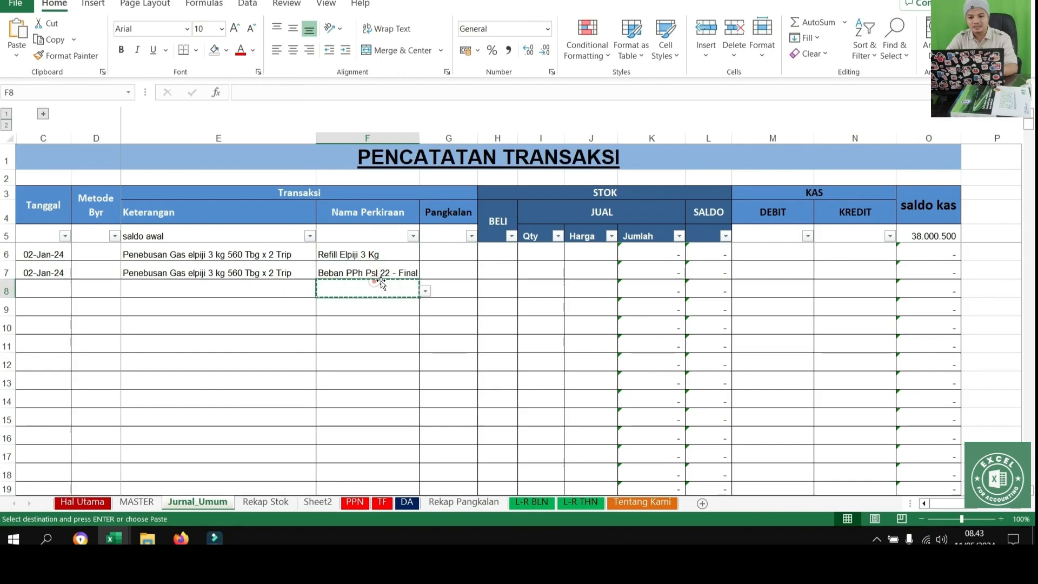
Enter =560*2 as the BELI stock quantity of the first transaction in H6
{"action": "left_click", "coordinate": [502, 255]}
{"action": "type", "text": "=5"}
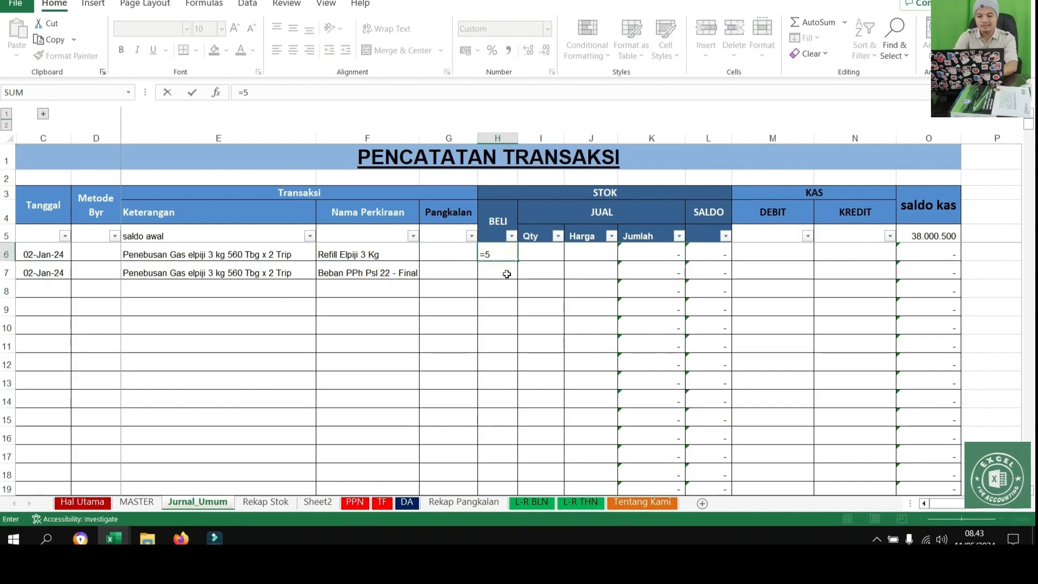
{"action": "type", "text": "60*2"}
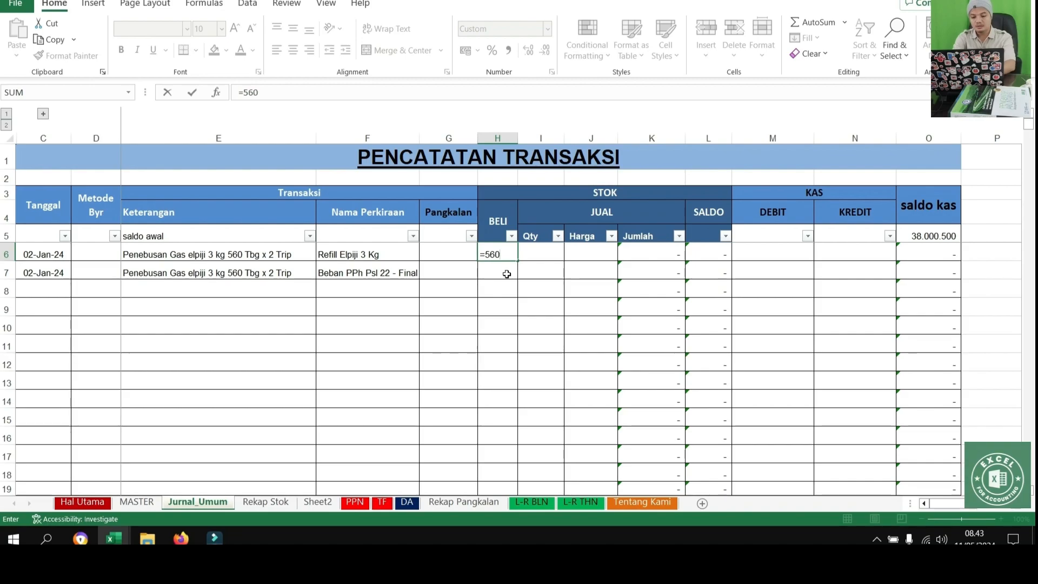
{"action": "key", "text": "Return"}
{"action": "key", "text": "Up"}
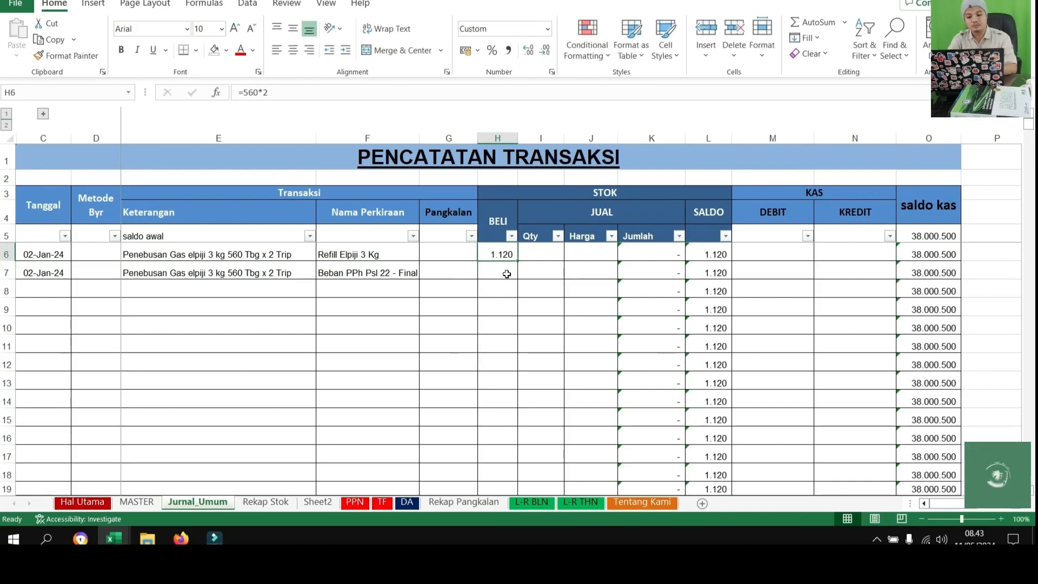
Copy the refill purchase amount 6468000 from G5 of Sheet2 into the first transaction's DEBIT cell, M6, in Jurnal_Umum
{"action": "left_click", "coordinate": [506, 274]}
{"action": "key", "text": "Right"}
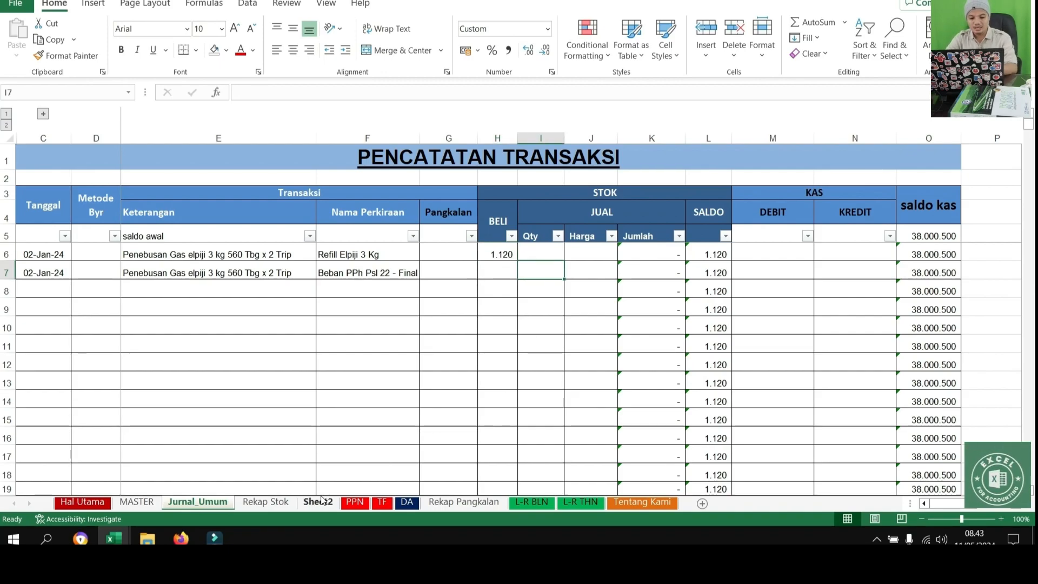
{"action": "left_click", "coordinate": [261, 503]}
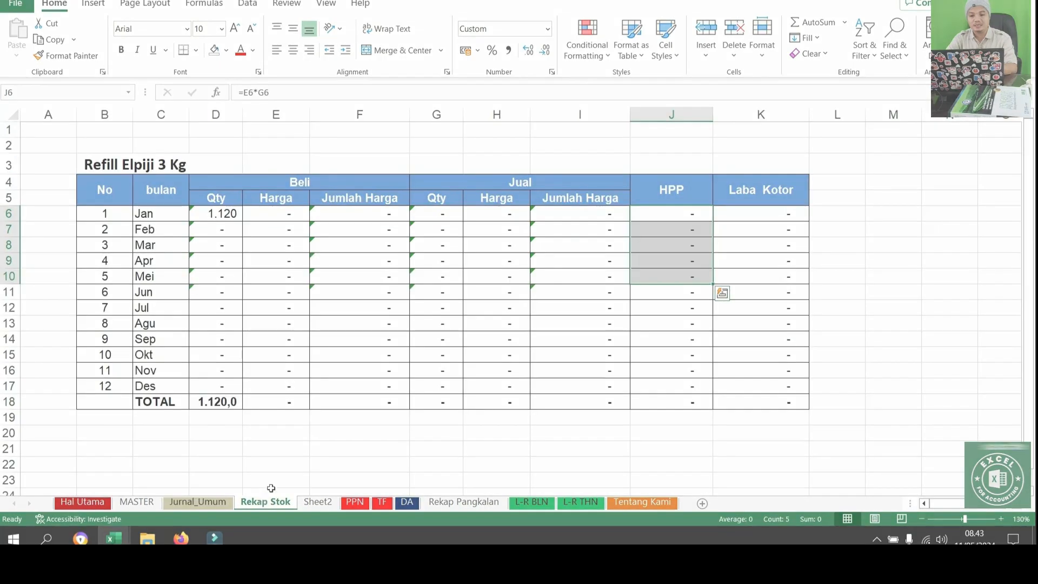
{"action": "left_click", "coordinate": [319, 507]}
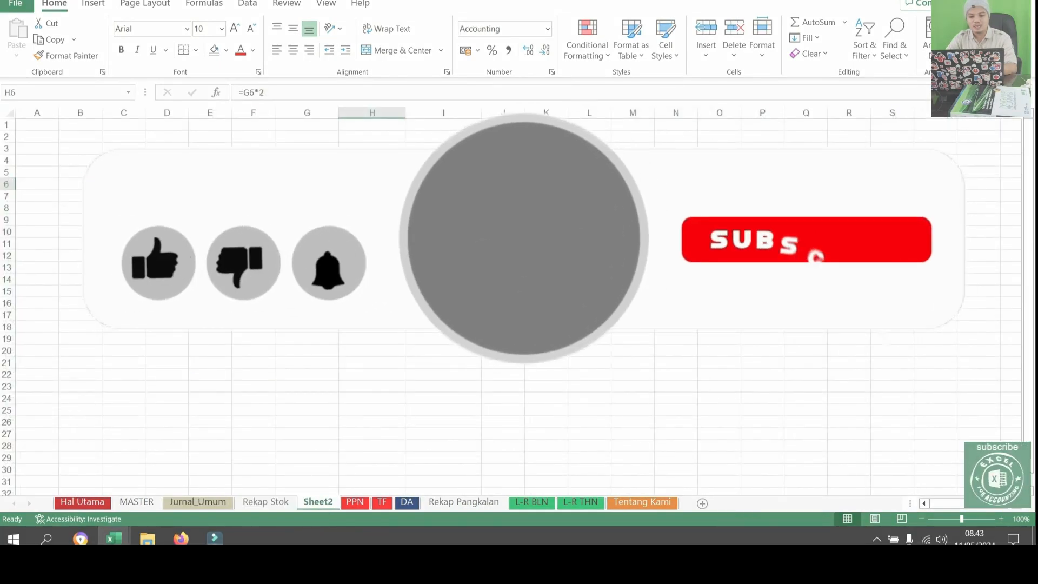
{"action": "key", "text": "ctrl+c"}
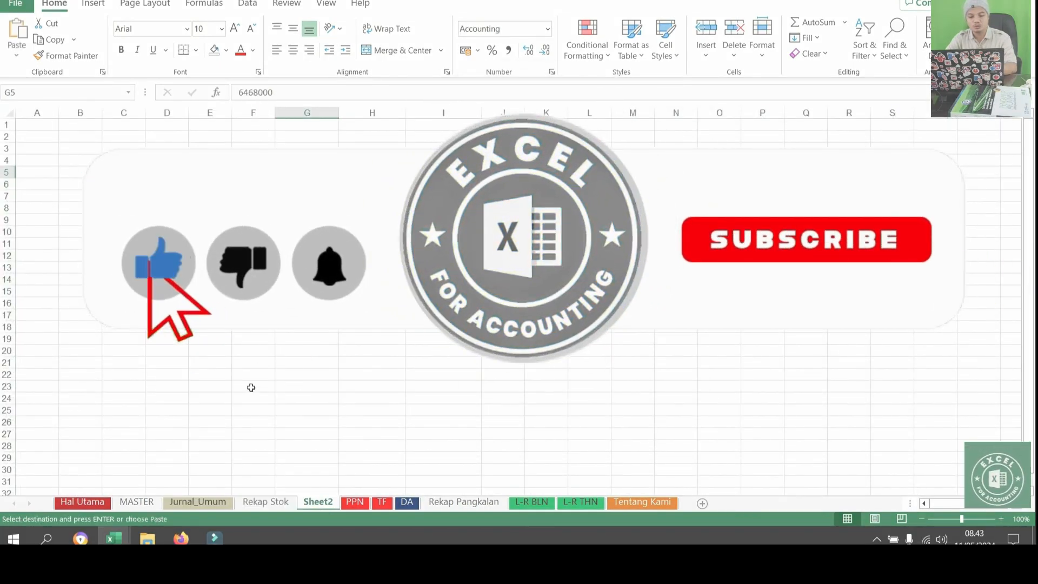
{"action": "left_click", "coordinate": [198, 502]}
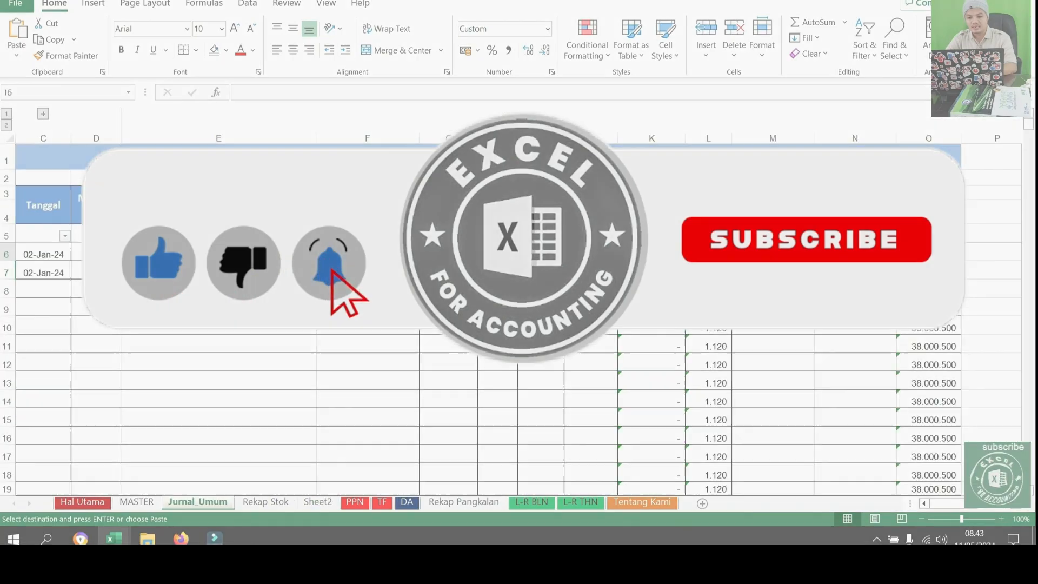
{"action": "left_click_drag", "start_coordinate": [540, 255], "coordinate": [652, 254]}
{"action": "right_click", "coordinate": [751, 255]}
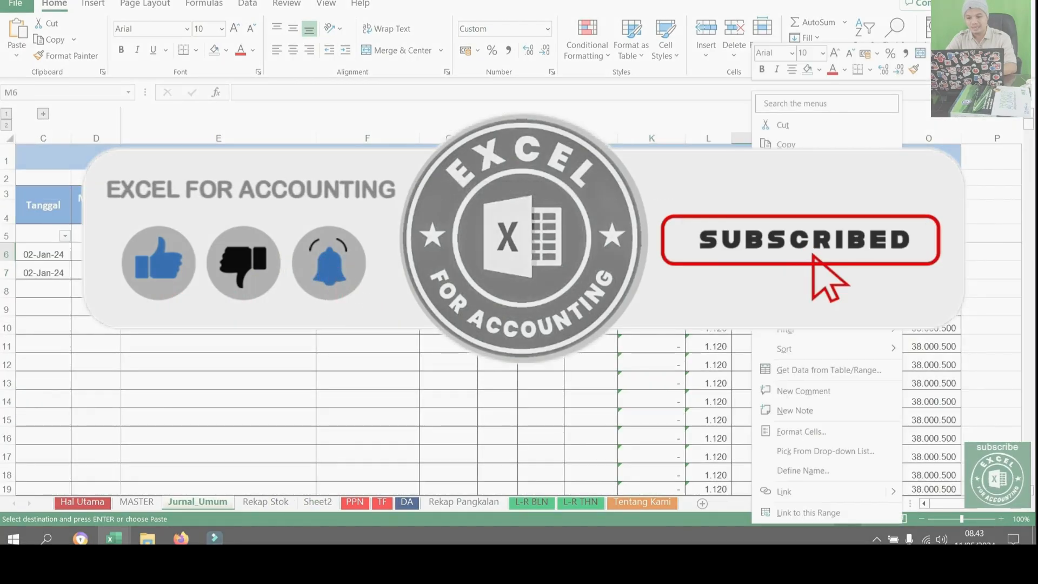
{"action": "left_click", "coordinate": [800, 192]}
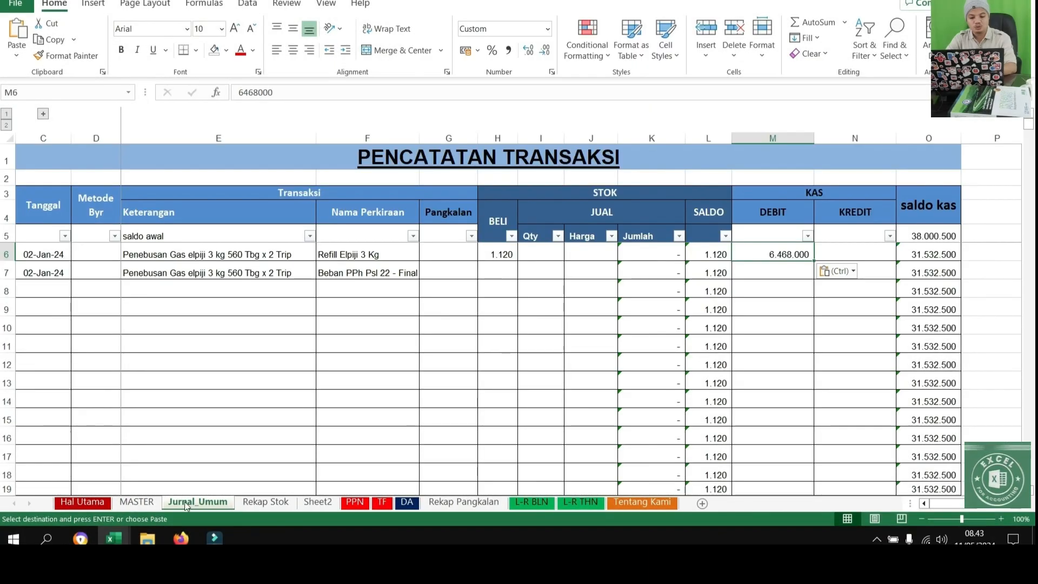
Copy the PPH 22 amount 19297 from G6 of Sheet2 into the second transaction's DEBIT cell, M7, in Jurnal_Umum
{"action": "left_click", "coordinate": [137, 503]}
{"action": "left_click", "coordinate": [255, 503]}
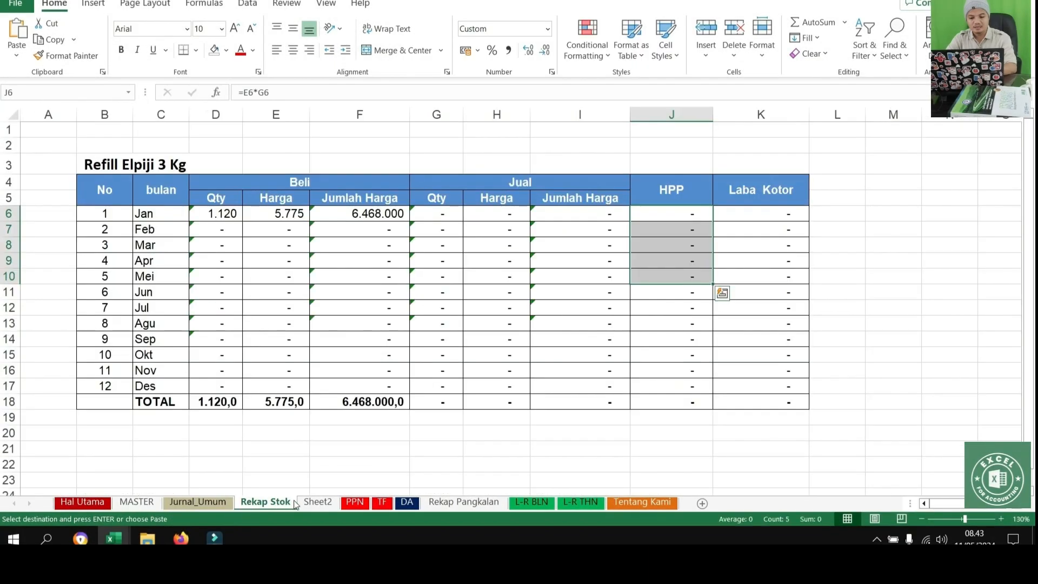
{"action": "left_click", "coordinate": [318, 503]}
{"action": "left_click", "coordinate": [307, 183]}
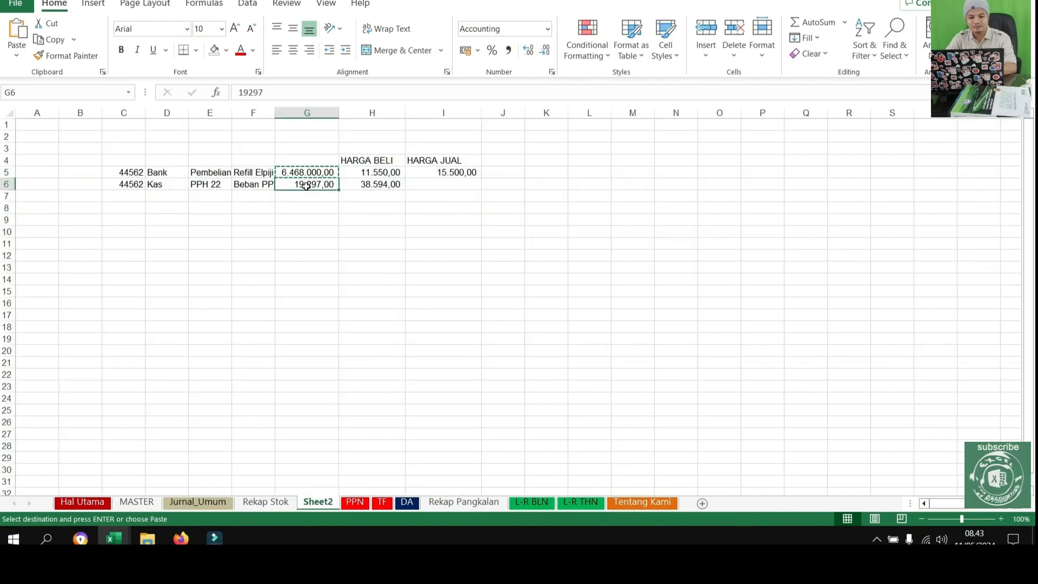
{"action": "left_click", "coordinate": [198, 503]}
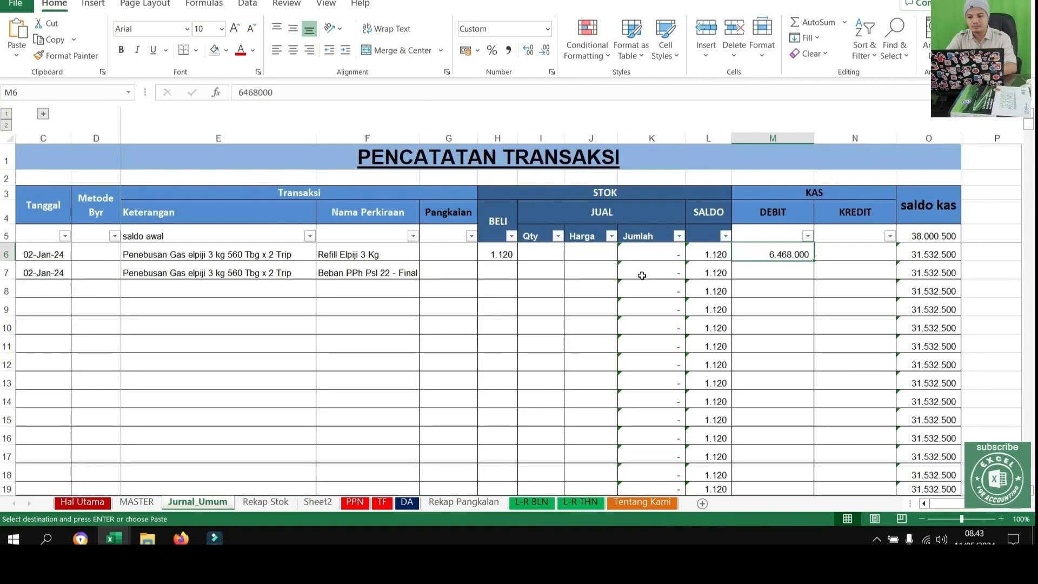
{"action": "right_click", "coordinate": [768, 271]}
{"action": "left_click", "coordinate": [822, 182]}
Review the two recorded journal rows with their stock columns, and examine January's Beli and Jual columns in the Rekap Stok sheet
{"action": "left_click_drag", "start_coordinate": [776, 253], "coordinate": [778, 272]}
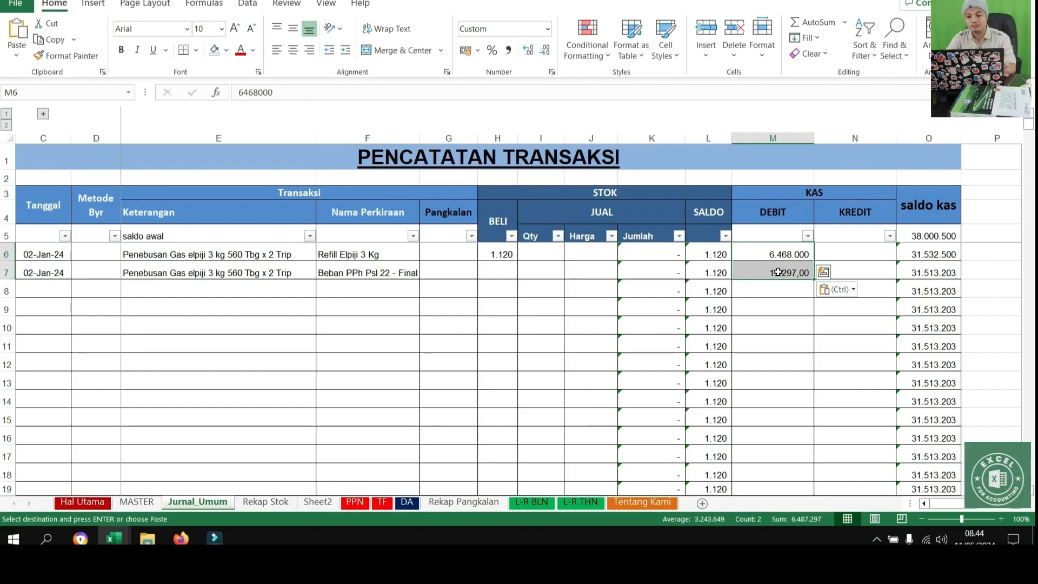
{"action": "left_click_drag", "start_coordinate": [56, 270], "coordinate": [533, 264]}
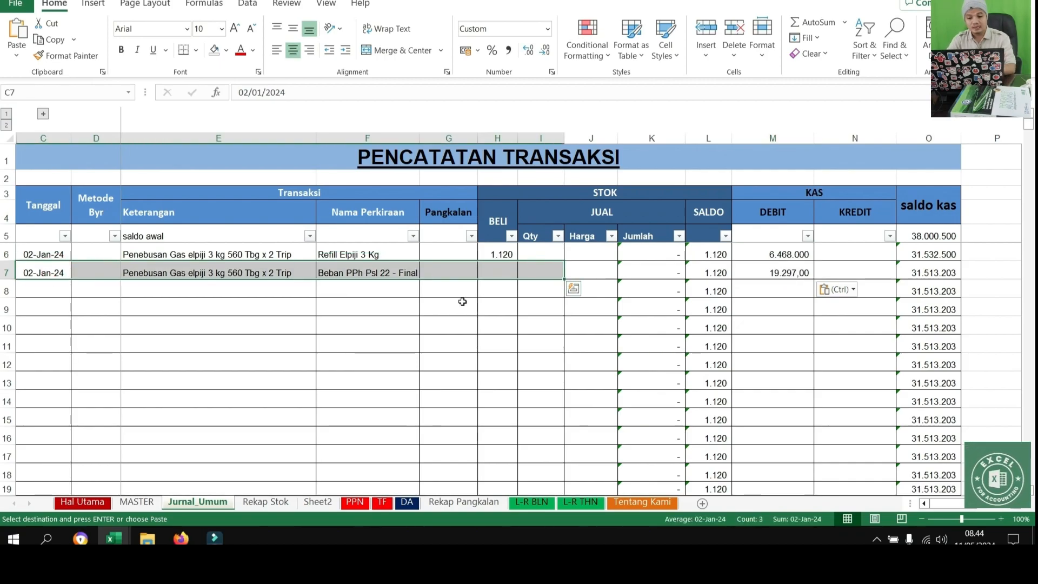
{"action": "left_click_drag", "start_coordinate": [28, 253], "coordinate": [547, 263]}
{"action": "left_click", "coordinate": [472, 310]}
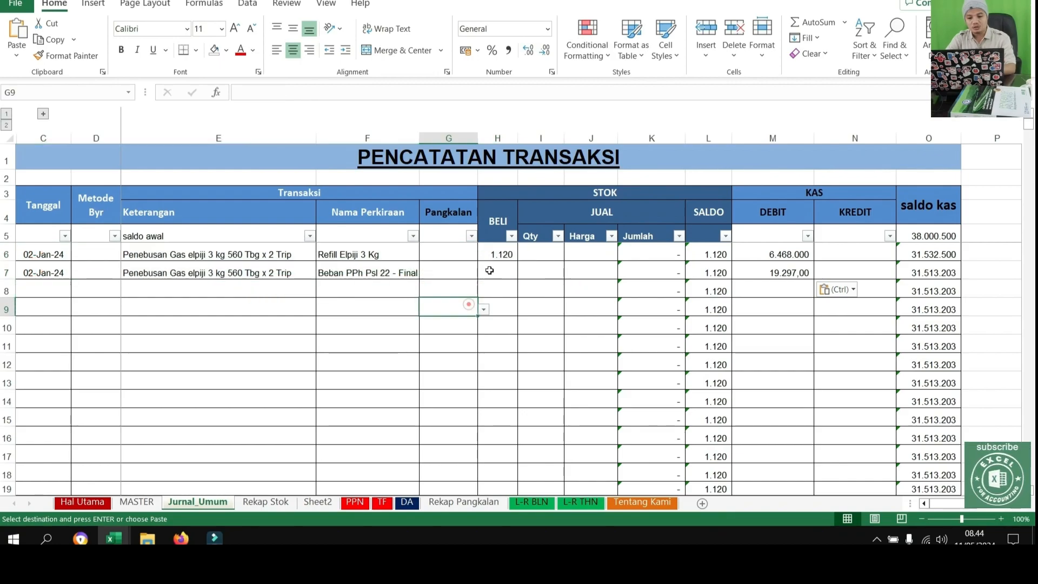
{"action": "left_click", "coordinate": [524, 196]}
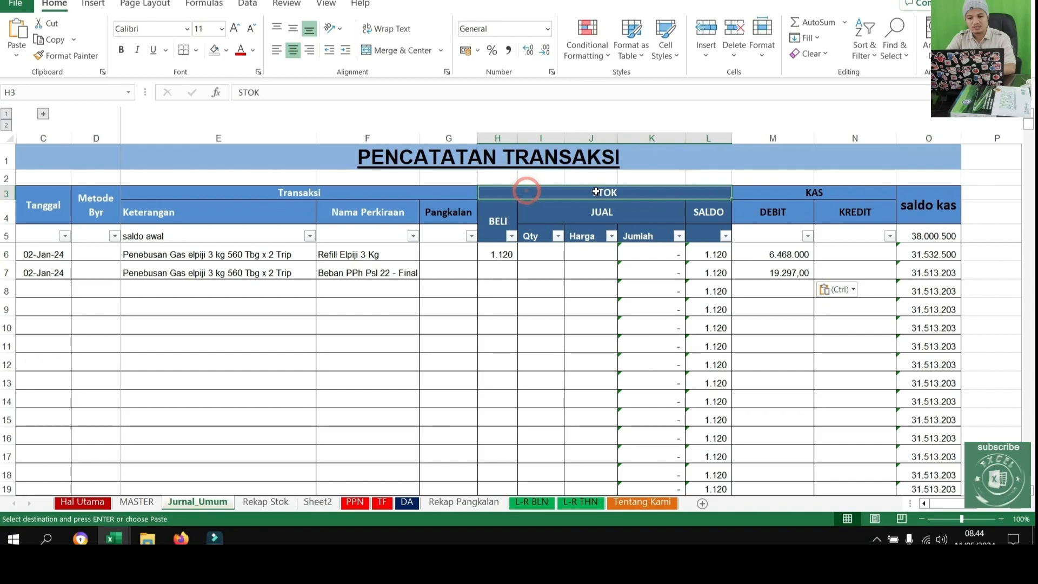
{"action": "left_click", "coordinate": [603, 285]}
{"action": "left_click_drag", "start_coordinate": [495, 255], "coordinate": [561, 257]}
{"action": "left_click", "coordinate": [548, 282]}
{"action": "left_click", "coordinate": [499, 254]}
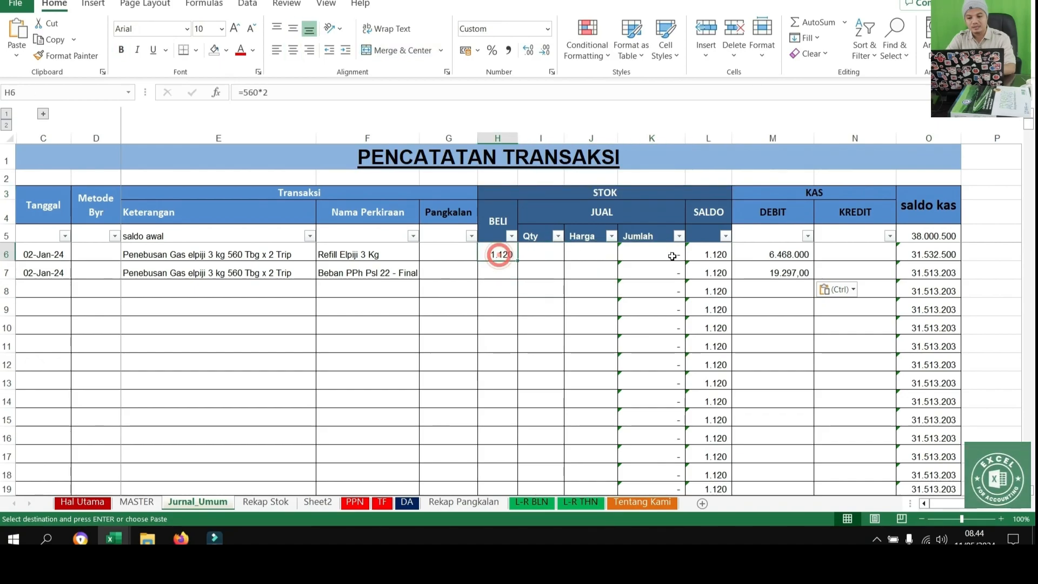
{"action": "left_click", "coordinate": [724, 257]}
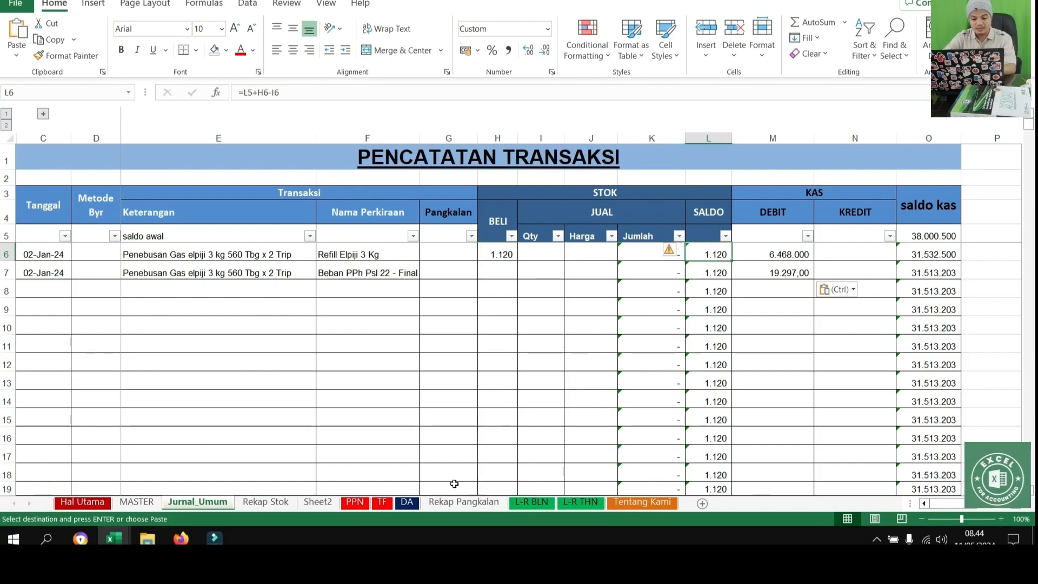
{"action": "left_click", "coordinate": [277, 503]}
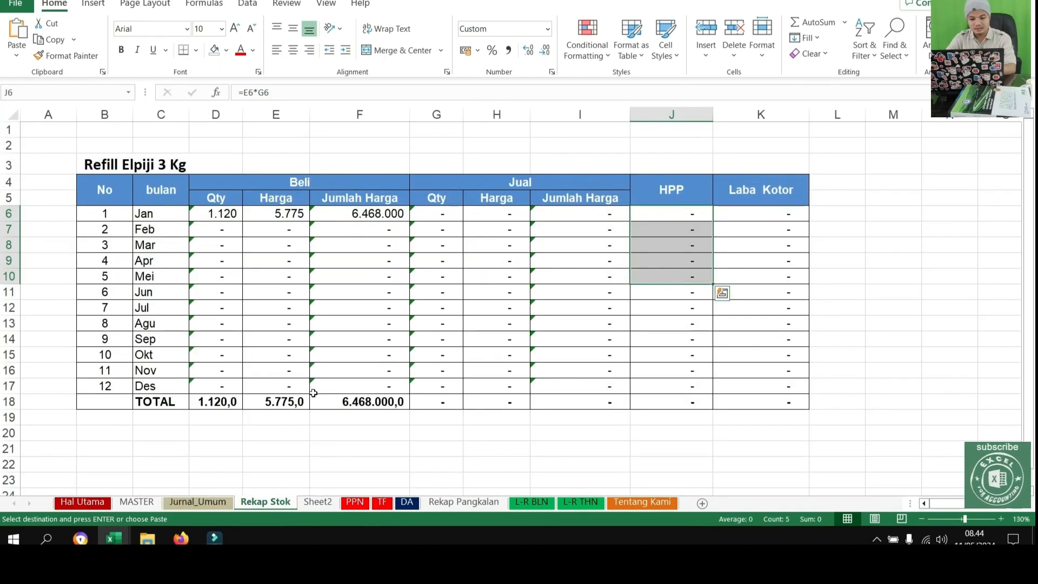
{"action": "left_click_drag", "start_coordinate": [180, 206], "coordinate": [311, 218]}
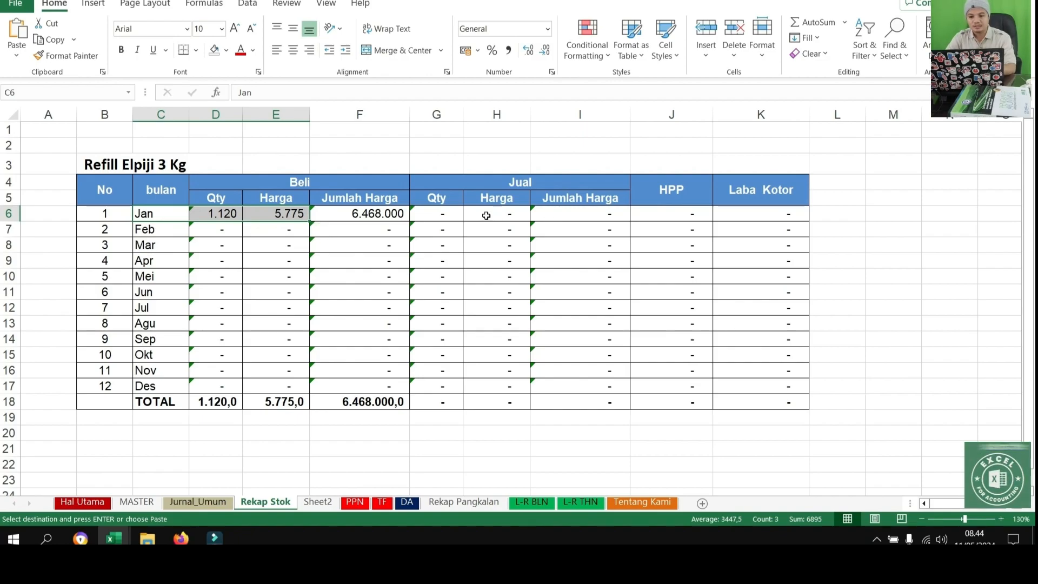
{"action": "left_click_drag", "start_coordinate": [493, 215], "coordinate": [580, 307]}
{"action": "left_click", "coordinate": [198, 502]}
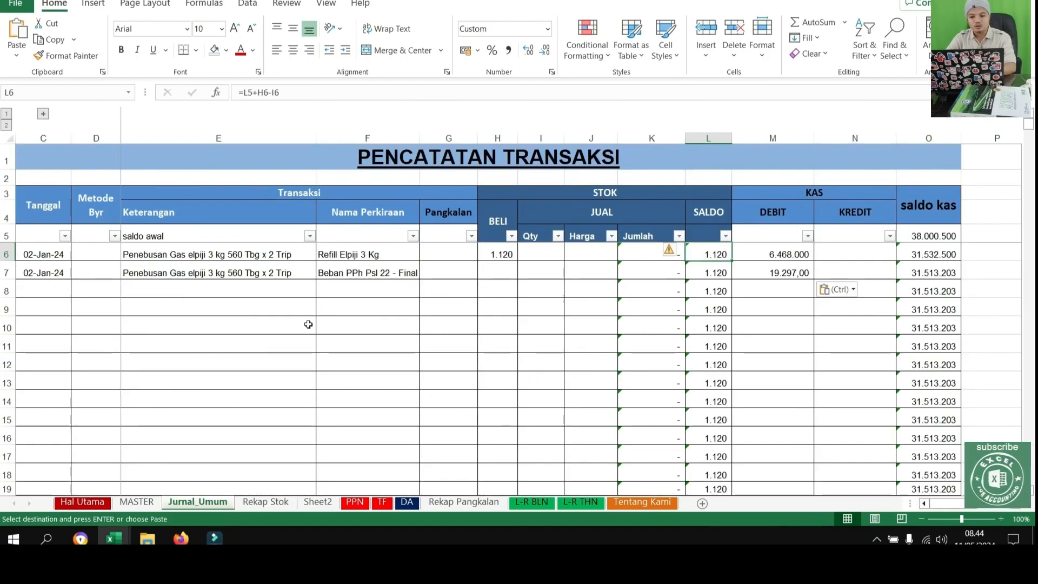
Enter the date 03/01/2024 for the first sales row in C8 of Jurnal_Umum
{"action": "left_click", "coordinate": [292, 329]}
{"action": "left_click", "coordinate": [47, 275]}
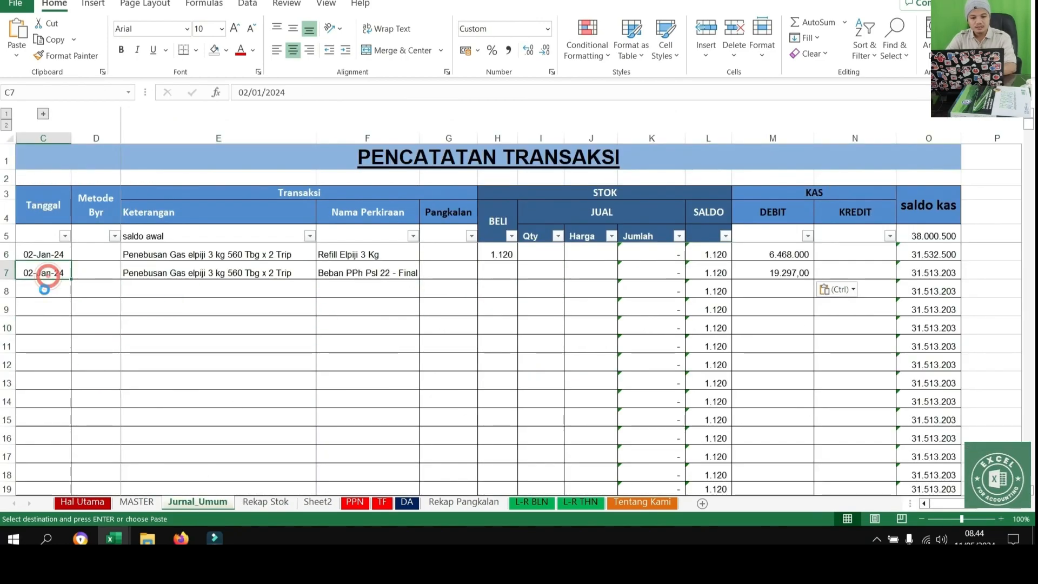
{"action": "left_click", "coordinate": [45, 290]}
{"action": "key", "text": "ctrl+v"}
{"action": "double_click", "coordinate": [27, 292]}
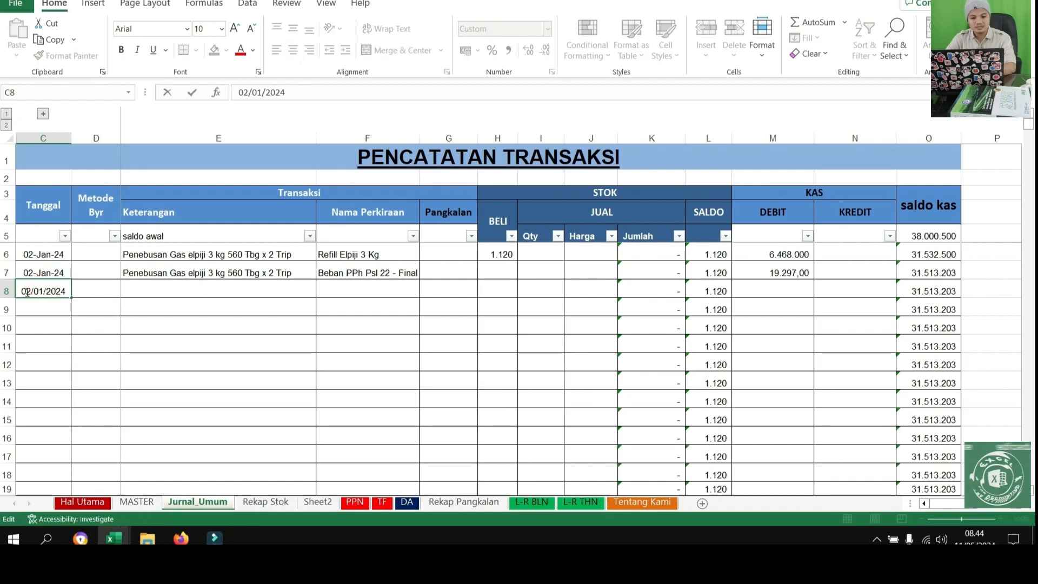
{"action": "key", "text": "BackSpace"}
{"action": "type", "text": "3"}
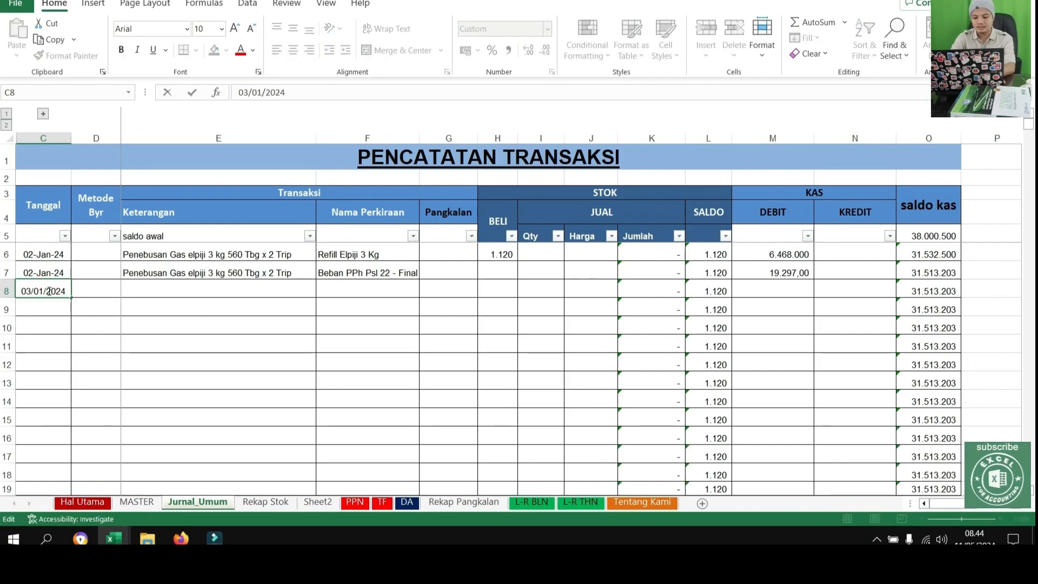
{"action": "key", "text": "Return"}
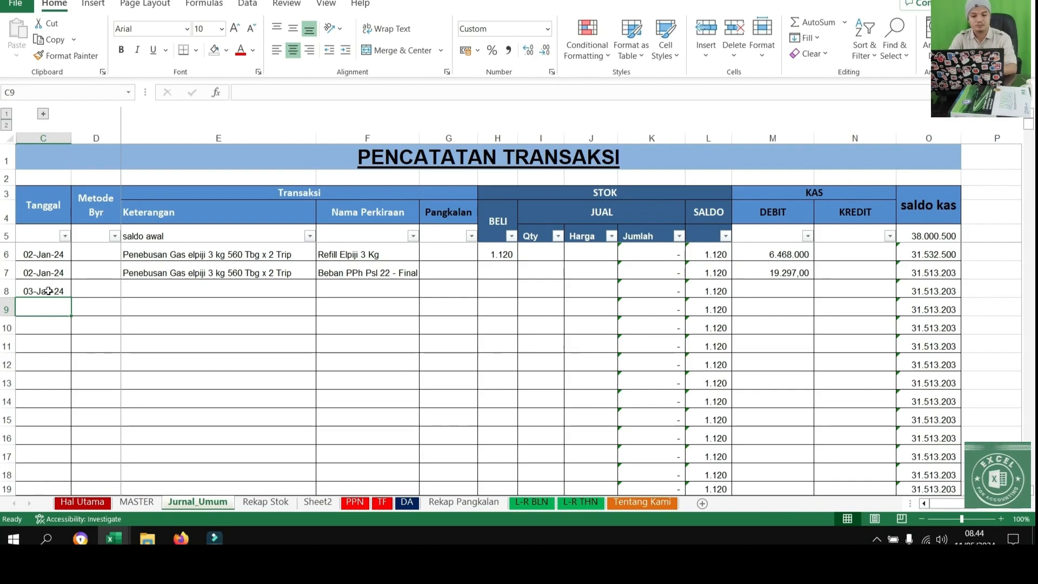
Copy the 03-Jan-24 date from C8 into the four rows below it, C9 to C12
{"action": "left_click", "coordinate": [48, 291]}
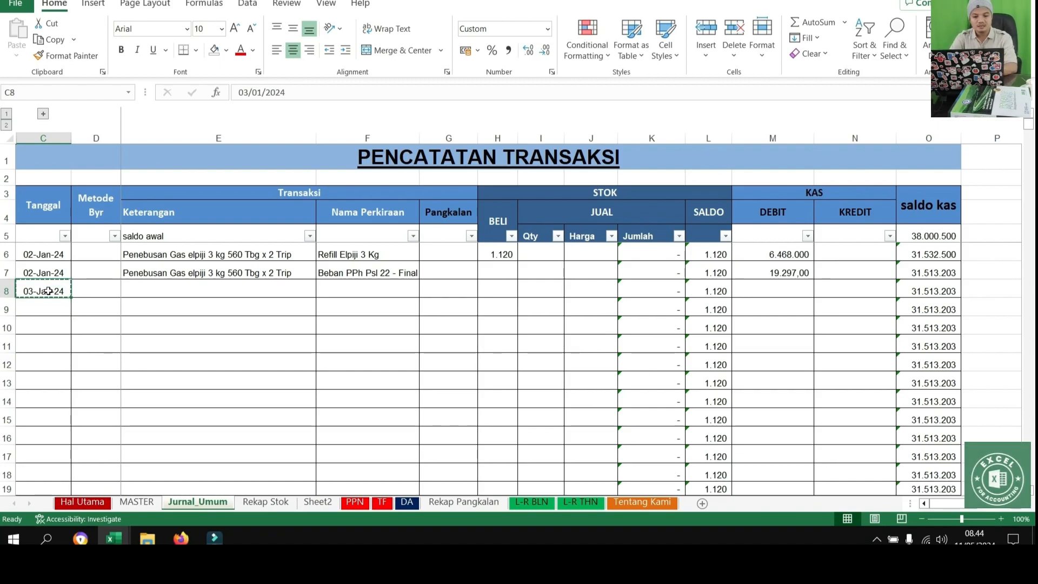
{"action": "key", "text": "ctrl+c"}
{"action": "key", "text": "Down"}
{"action": "key", "text": "ctrl+v"}
{"action": "key", "text": "Down"}
{"action": "key", "text": "ctrl+v"}
{"action": "key", "text": "Down"}
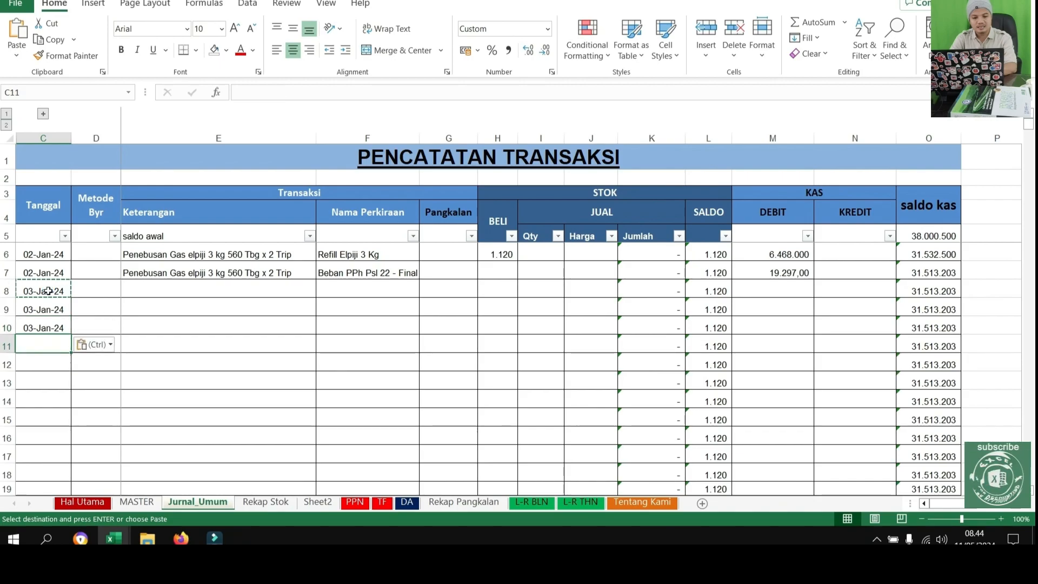
{"action": "key", "text": "ctrl+v"}
{"action": "key", "text": "Down"}
{"action": "key", "text": "ctrl+v"}
{"action": "key", "text": "Up"}
{"action": "key", "text": "Up"}
{"action": "key", "text": "Up"}
{"action": "key", "text": "Up"}
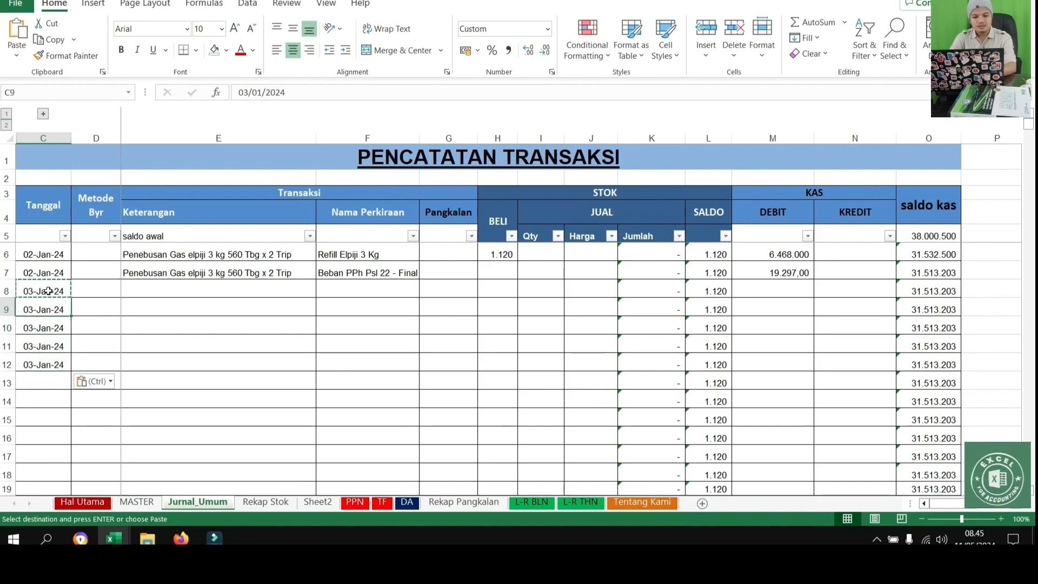
Enter the Keterangan text "penjualan gas elpiji 3 Kg ke pangkalan" for the 3 January transaction in E8
{"action": "key", "text": "Right"}
{"action": "key", "text": "Right"}
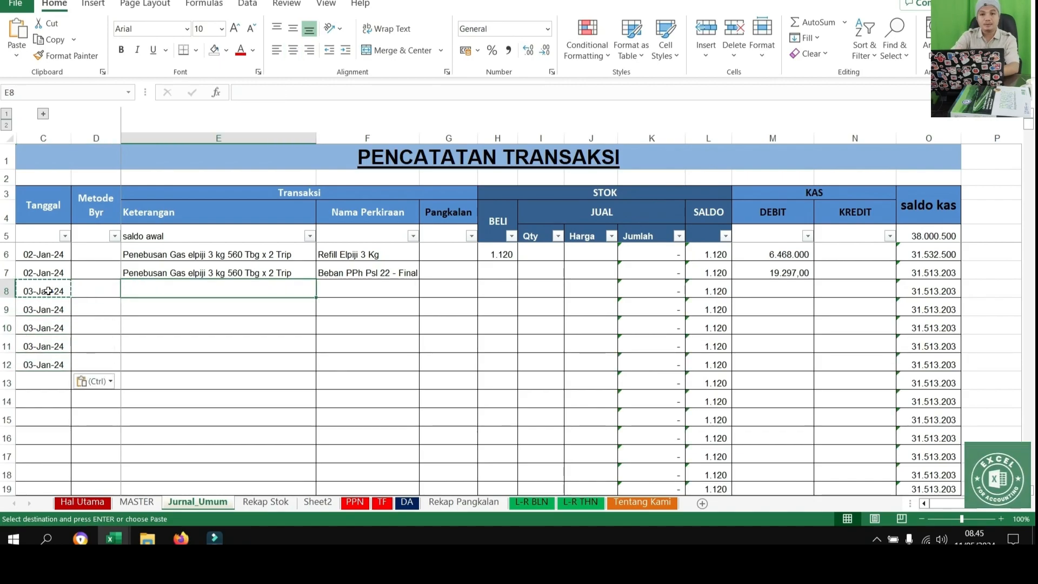
{"action": "left_click", "coordinate": [48, 291]}
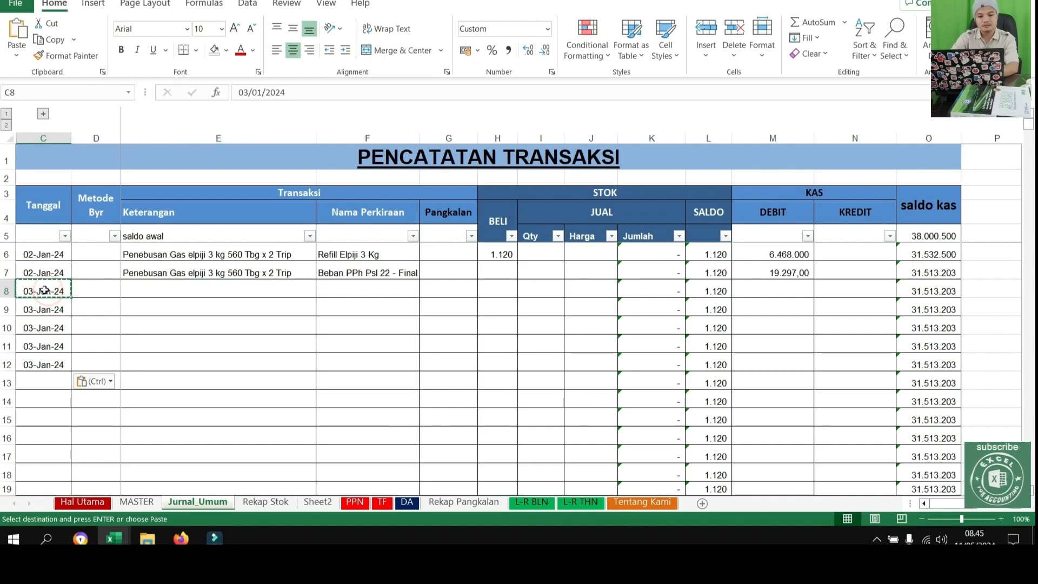
{"action": "left_click", "coordinate": [175, 297]}
{"action": "type", "text": "penu"}
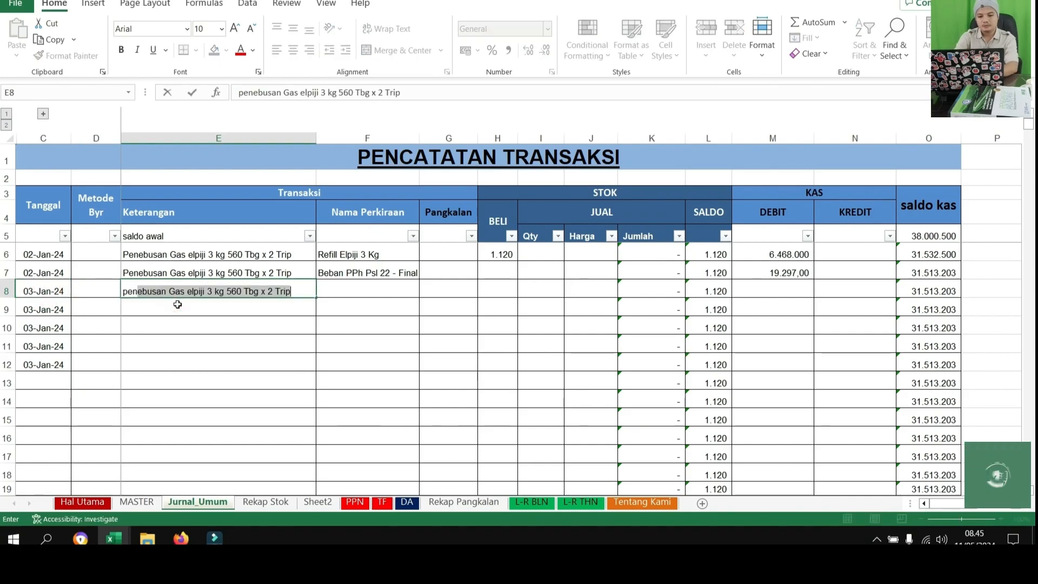
{"action": "type", "text": "alan"}
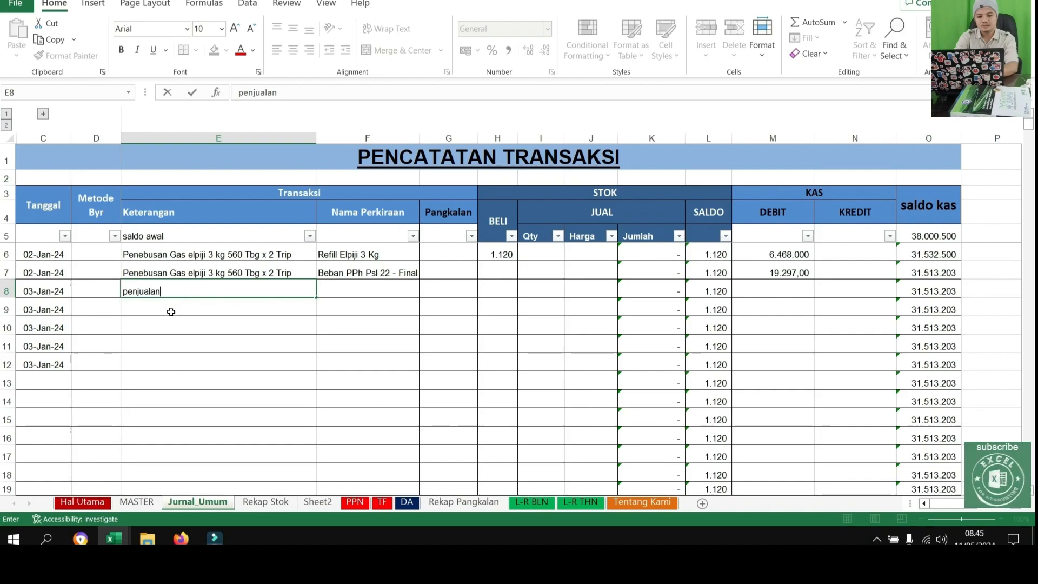
{"action": "type", "text": " gas elpiji 3kg ke pangkalan"}
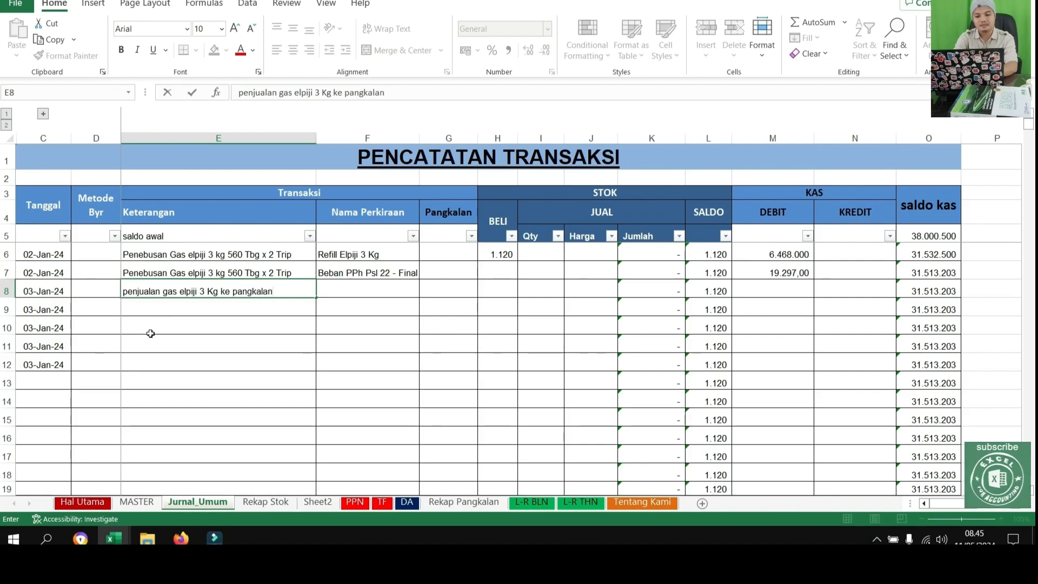
{"action": "key", "text": "Return"}
Copy the sales description from E8 into the remaining 3 January rows, E9 to E12
{"action": "left_click", "coordinate": [243, 294]}
{"action": "key", "text": "ctrl+c"}
{"action": "left_click_drag", "start_coordinate": [243, 310], "coordinate": [248, 366]}
{"action": "key", "text": "ctrl+v"}
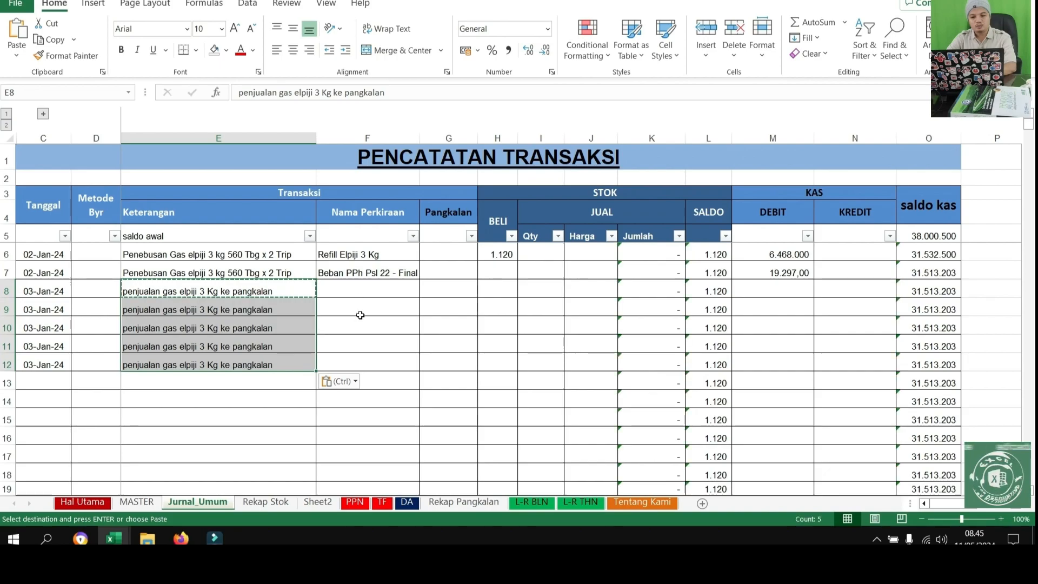
Set the Nama Perkiraan of the first sales row, F8, to Refill Elpiji 3 Kg
{"action": "left_click", "coordinate": [387, 290]}
{"action": "left_click", "coordinate": [426, 293]}
{"action": "left_click", "coordinate": [425, 293]}
{"action": "left_click", "coordinate": [365, 255]}
{"action": "key", "text": "ctrl+c"}
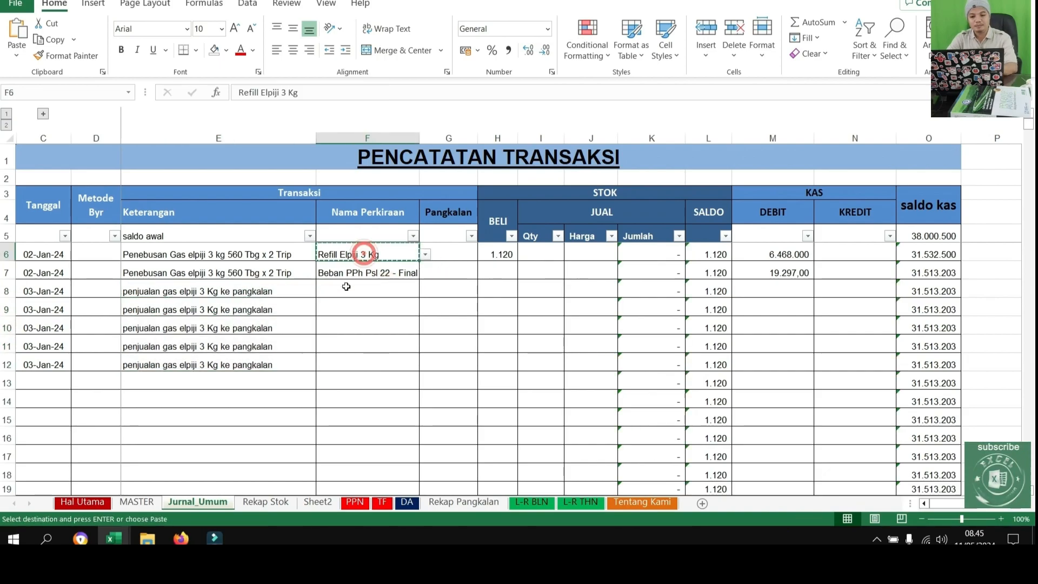
{"action": "left_click", "coordinate": [350, 290]}
{"action": "left_click", "coordinate": [425, 293]}
{"action": "scroll", "coordinate": [373, 335], "scroll_direction": "down", "scroll_amount": 2}
{"action": "scroll", "coordinate": [423, 346], "scroll_direction": "down", "scroll_amount": 3}
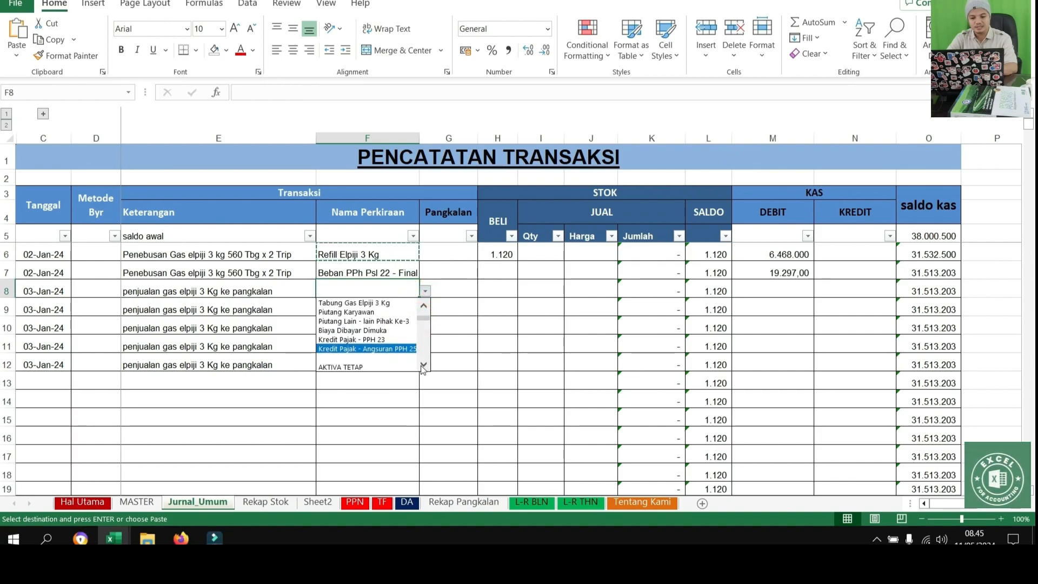
{"action": "left_click", "coordinate": [424, 305]}
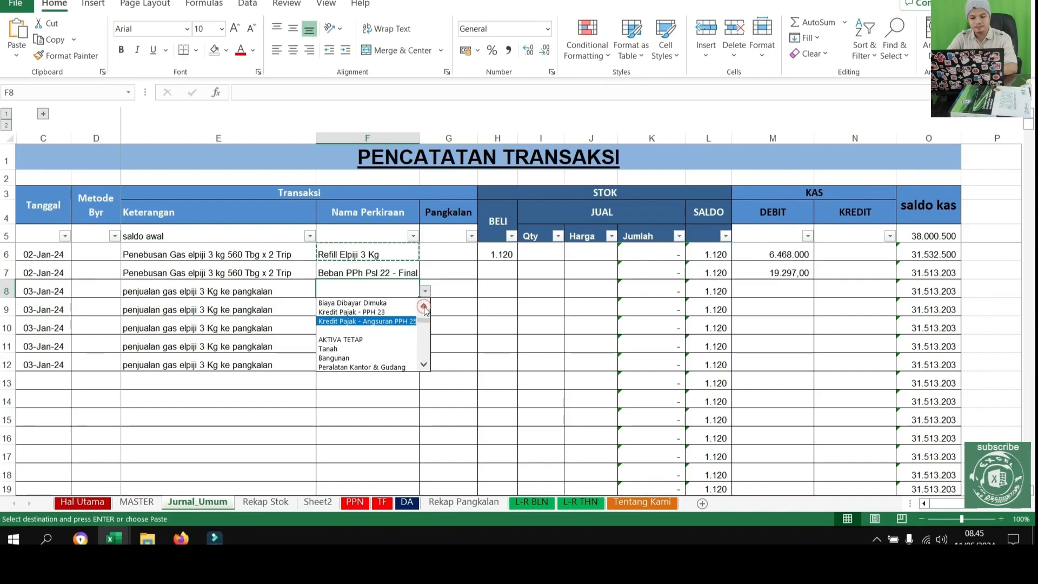
{"action": "left_click", "coordinate": [374, 357]}
{"action": "left_click", "coordinate": [442, 339]}
Copy the Refill Elpiji 3 Kg account from F8 into the other sales rows, F9 to F12
{"action": "left_click", "coordinate": [374, 290]}
{"action": "key", "text": "ctrl+c"}
{"action": "left_click_drag", "start_coordinate": [374, 290], "coordinate": [371, 364]}
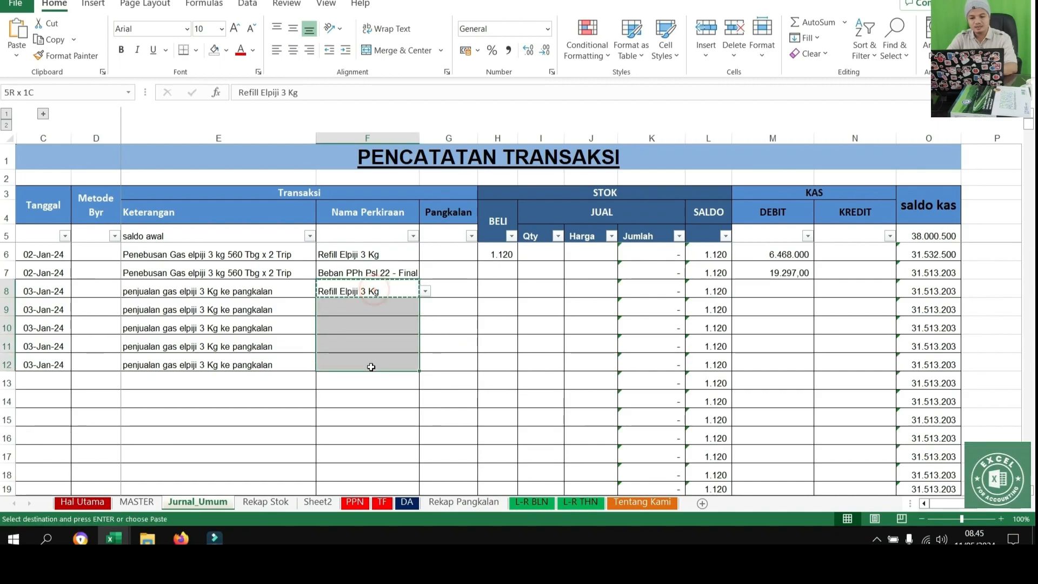
{"action": "key", "text": "ctrl+v"}
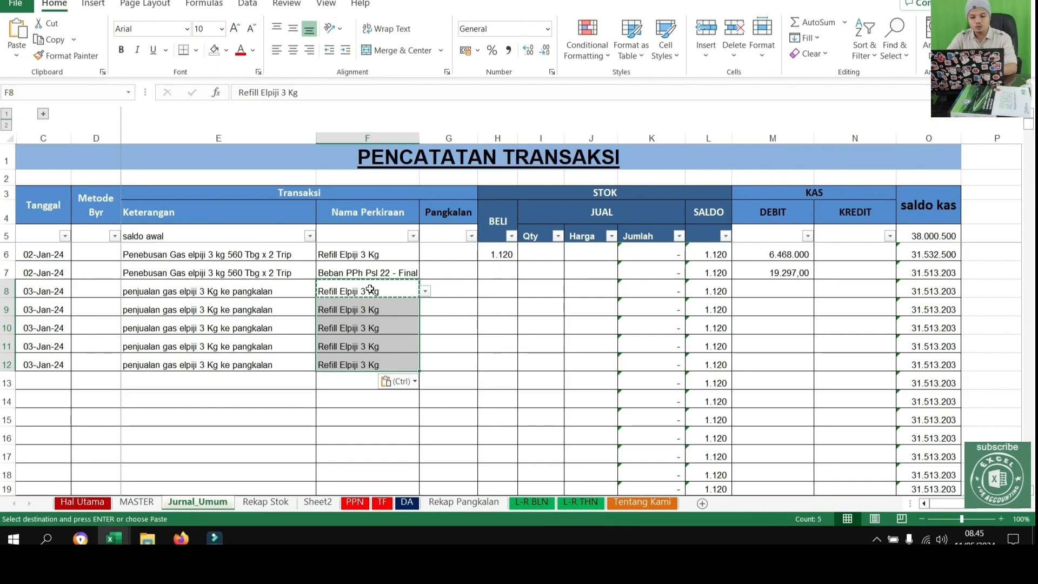
Assign Pangkalan 1 through Pangkalan 5, in order, to the five sales rows in G8 to G12
{"action": "left_click_drag", "start_coordinate": [217, 291], "coordinate": [449, 291]}
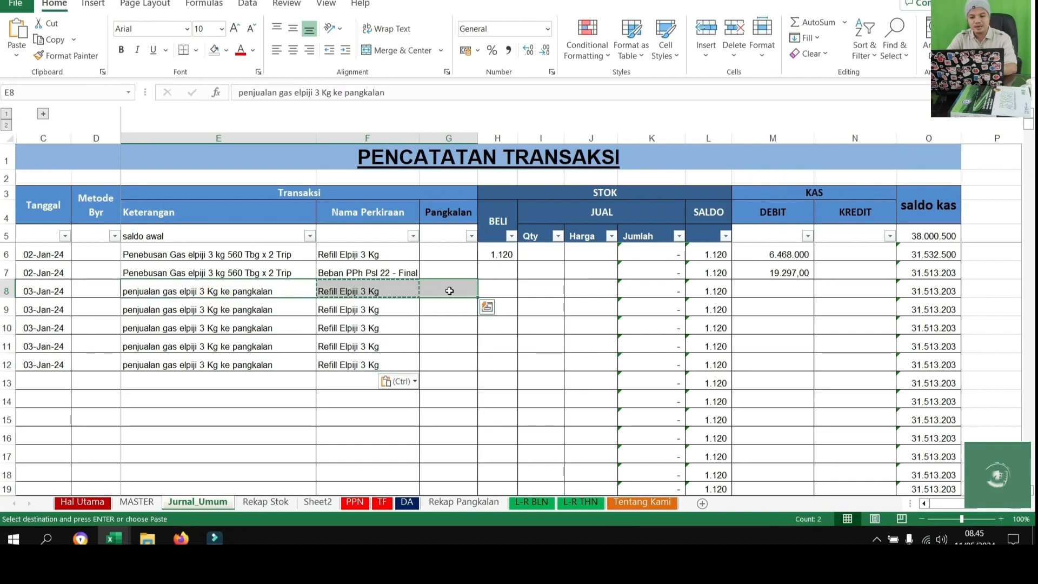
{"action": "left_click", "coordinate": [448, 290]}
{"action": "left_click", "coordinate": [483, 292]}
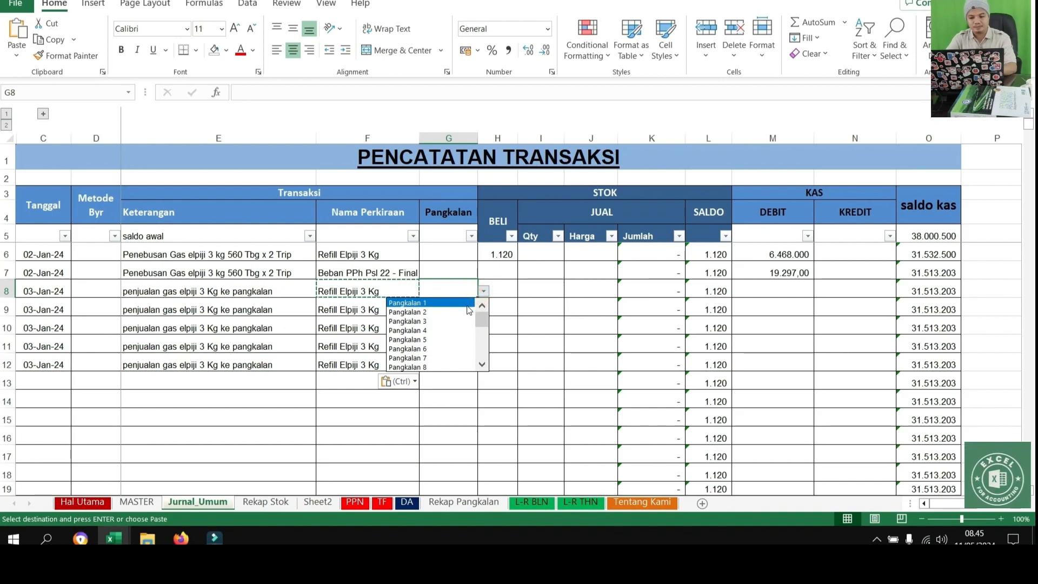
{"action": "left_click", "coordinate": [466, 304]}
{"action": "left_click", "coordinate": [457, 310]}
{"action": "left_click", "coordinate": [484, 309]}
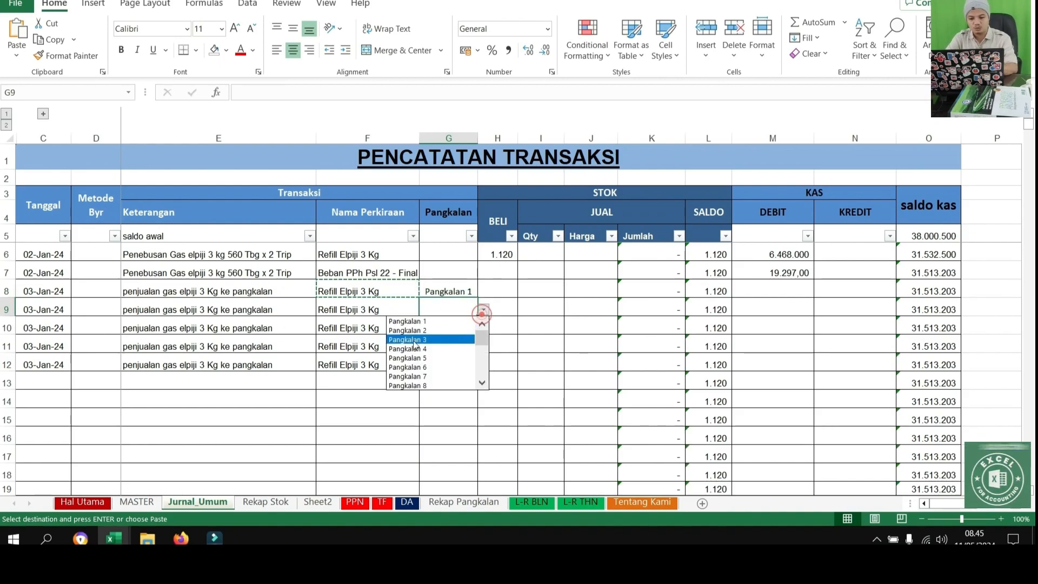
{"action": "left_click", "coordinate": [459, 331]}
{"action": "left_click", "coordinate": [468, 327]}
{"action": "left_click", "coordinate": [483, 327]}
{"action": "left_click", "coordinate": [433, 357]}
{"action": "left_click", "coordinate": [457, 349]}
{"action": "left_click", "coordinate": [483, 346]}
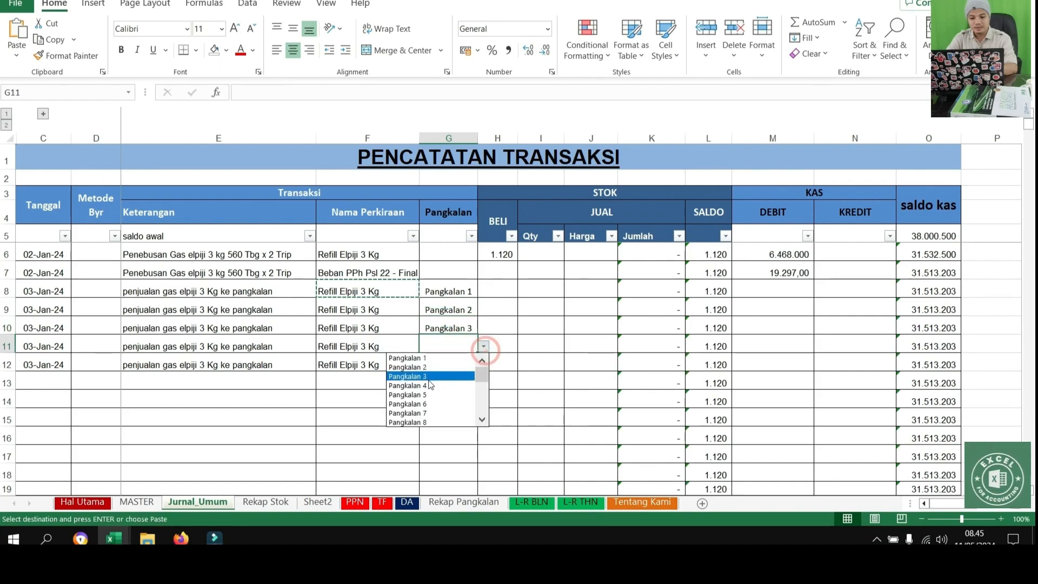
{"action": "left_click", "coordinate": [425, 385]}
{"action": "left_click", "coordinate": [469, 364]}
{"action": "left_click", "coordinate": [483, 364]}
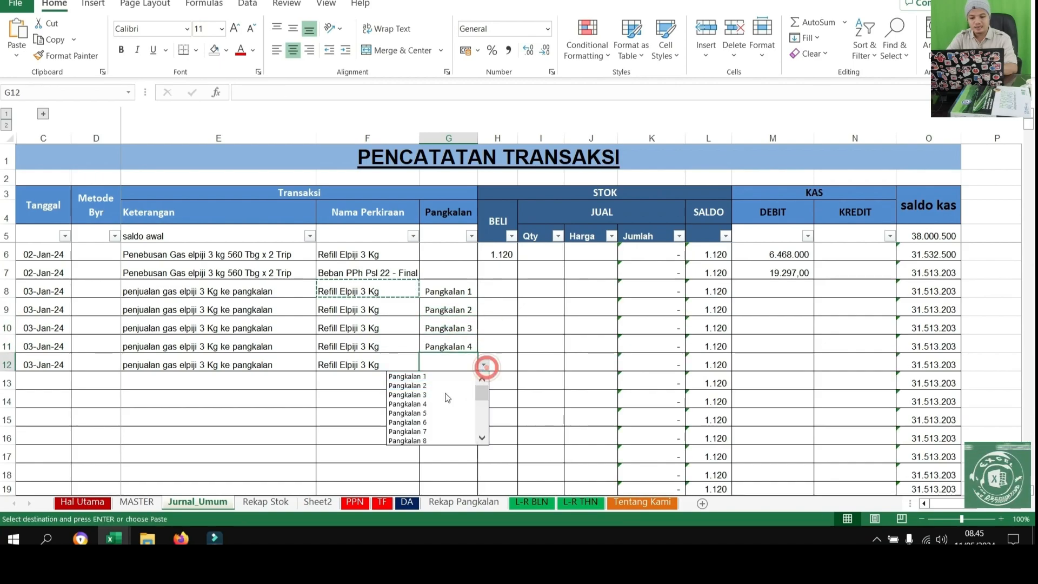
{"action": "left_click", "coordinate": [427, 412]}
Format the JUAL header cell above Qty, Harga and Jumlah with a green fill and black text
{"action": "left_click", "coordinate": [546, 327]}
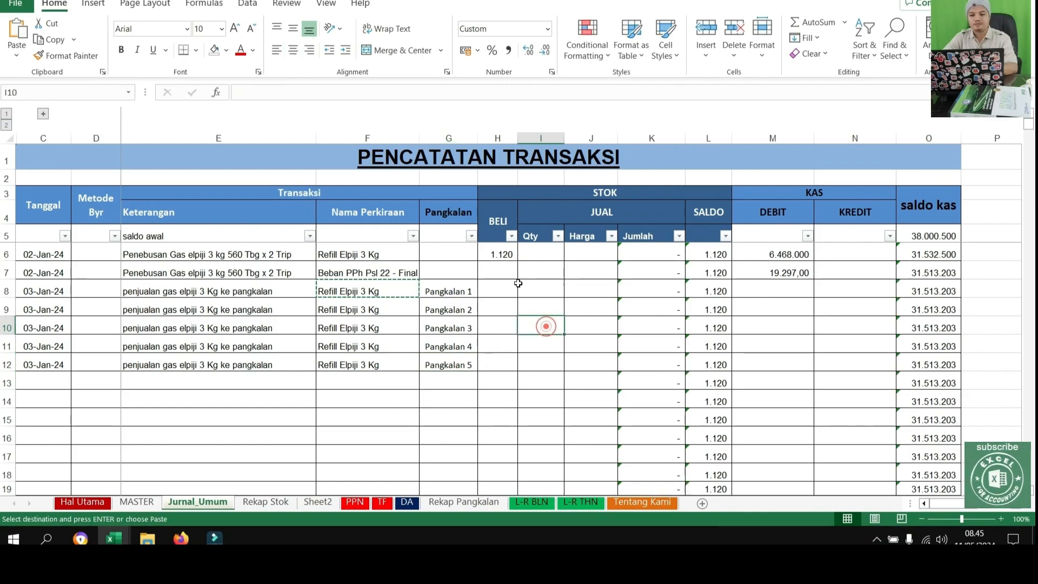
{"action": "left_click", "coordinate": [548, 272]}
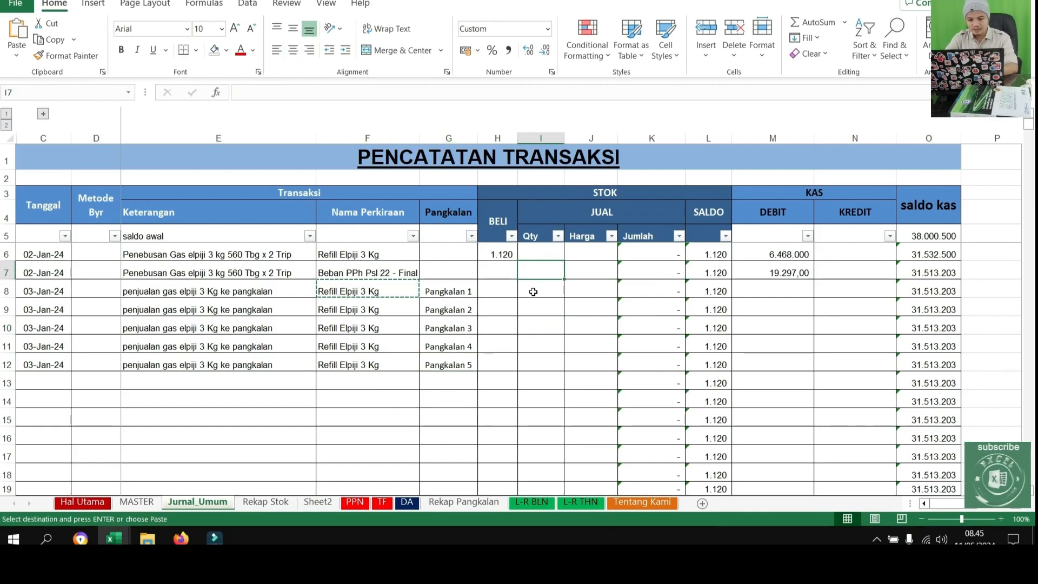
{"action": "mouse_move", "coordinate": [560, 212]}
{"action": "left_mouse_down"}
{"action": "mouse_move", "coordinate": [584, 227]}
{"action": "mouse_move", "coordinate": [622, 325]}
{"action": "mouse_move", "coordinate": [619, 420]}
{"action": "mouse_move", "coordinate": [627, 346]}
{"action": "left_mouse_up"}
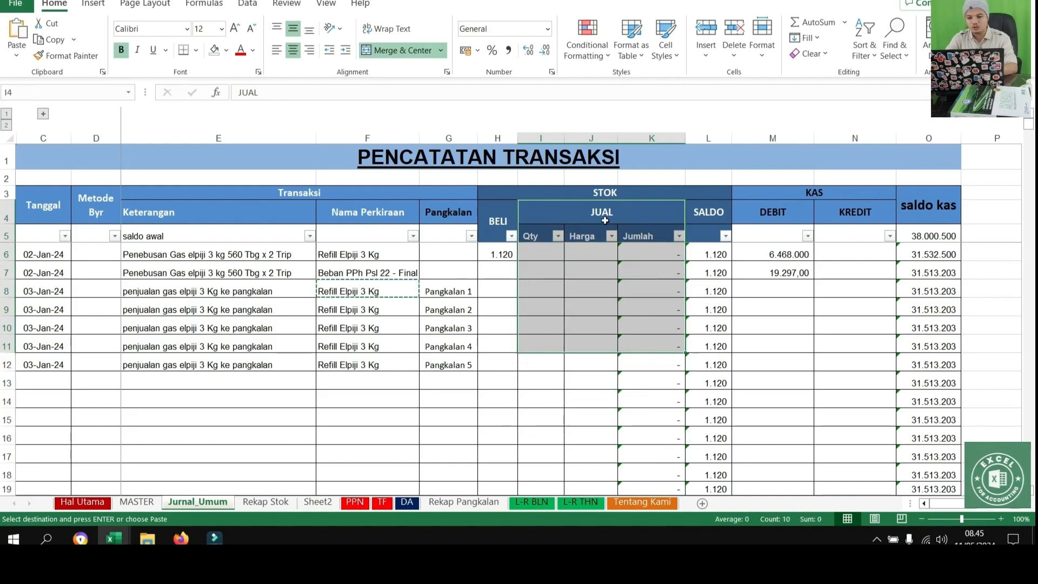
{"action": "left_click", "coordinate": [603, 219]}
{"action": "left_click", "coordinate": [253, 51]}
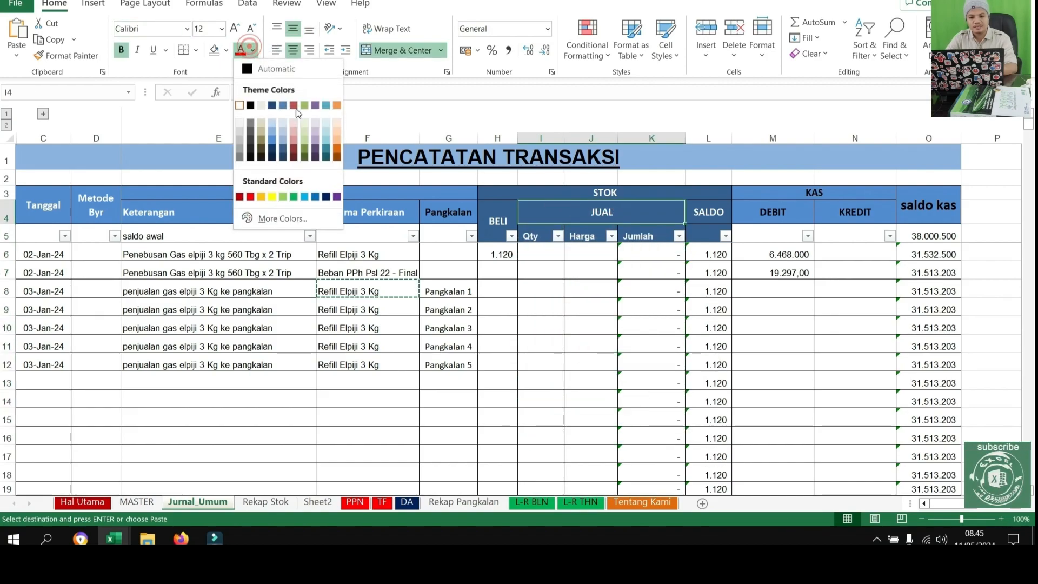
{"action": "left_click", "coordinate": [305, 107]}
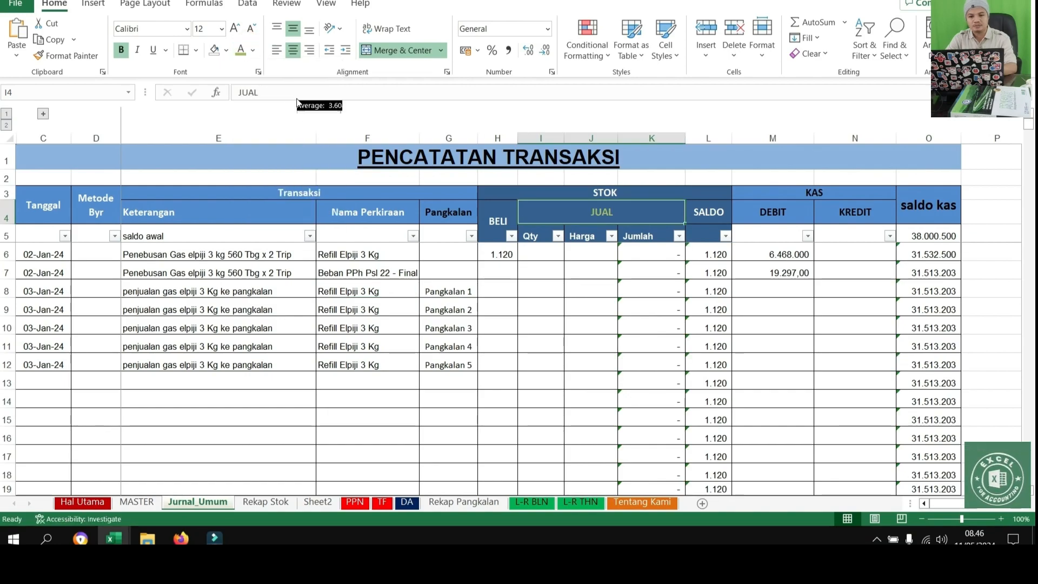
{"action": "left_click", "coordinate": [226, 50]}
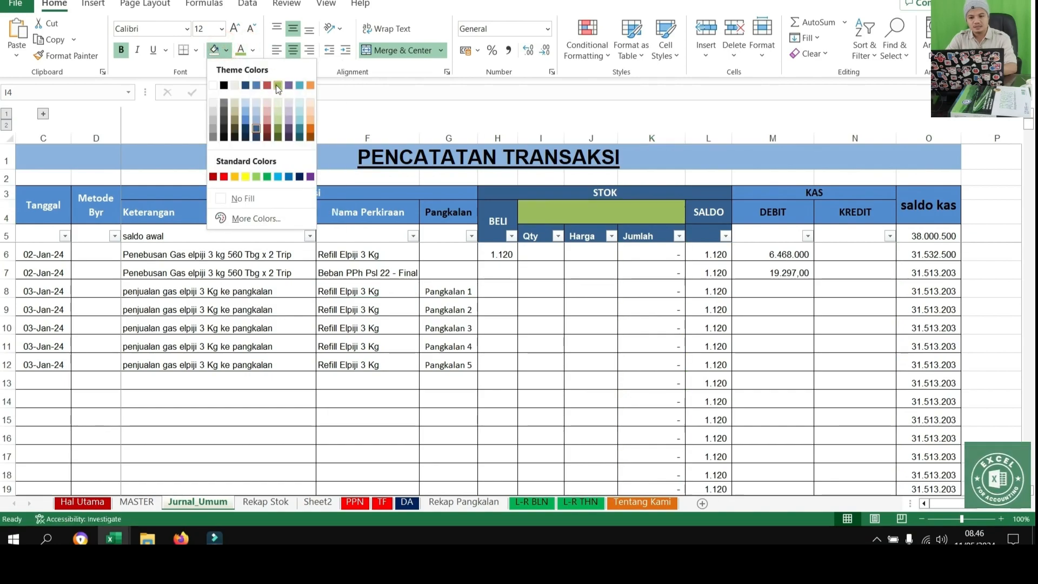
{"action": "left_click", "coordinate": [276, 85]}
{"action": "left_click", "coordinate": [253, 50]}
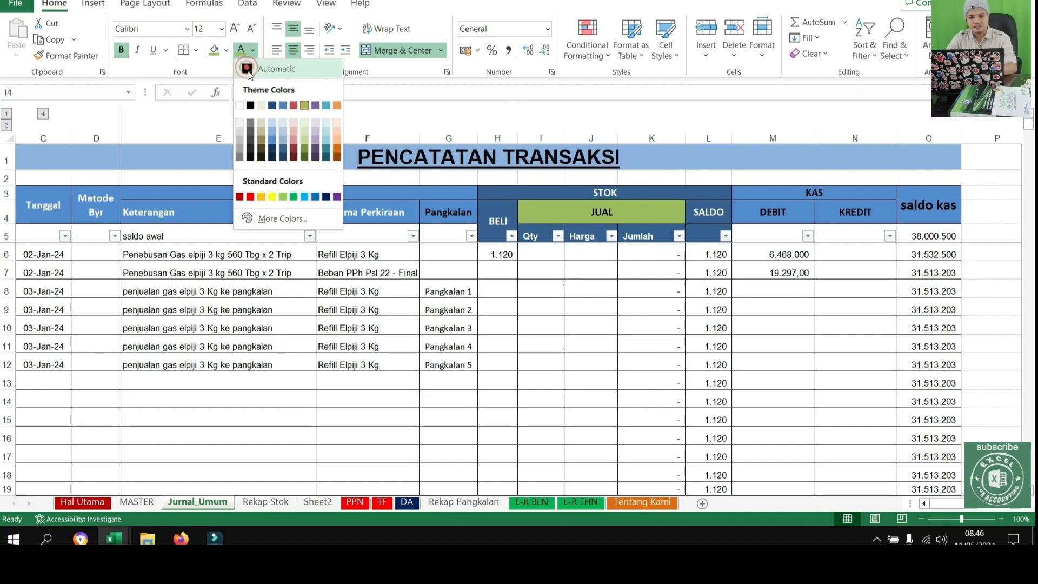
{"action": "left_click", "coordinate": [250, 106]}
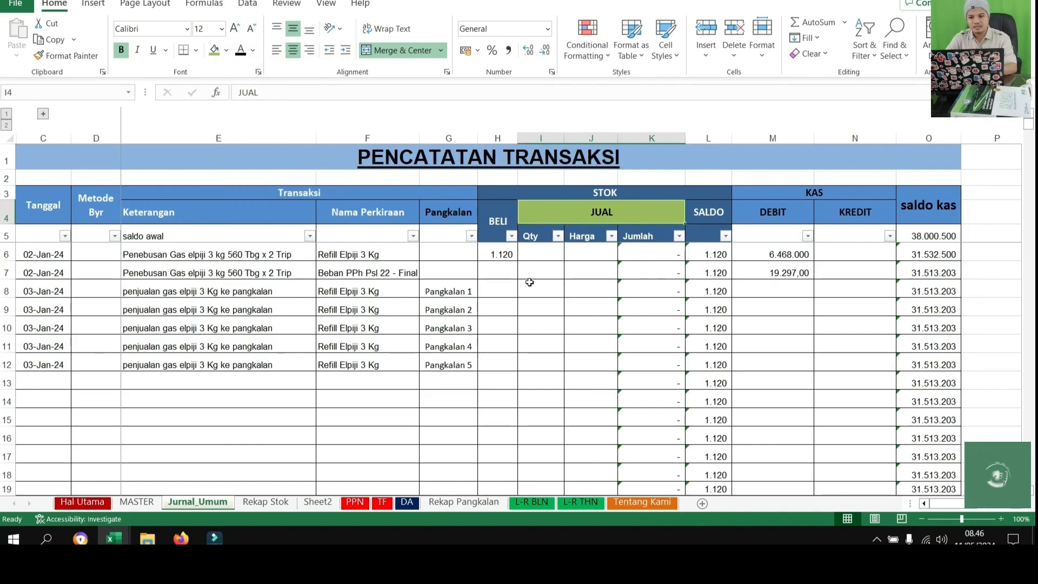
Enter 150 as the JUAL Qty sold to Pangkalan 1 in I8
{"action": "left_click_drag", "start_coordinate": [601, 212], "coordinate": [600, 322]}
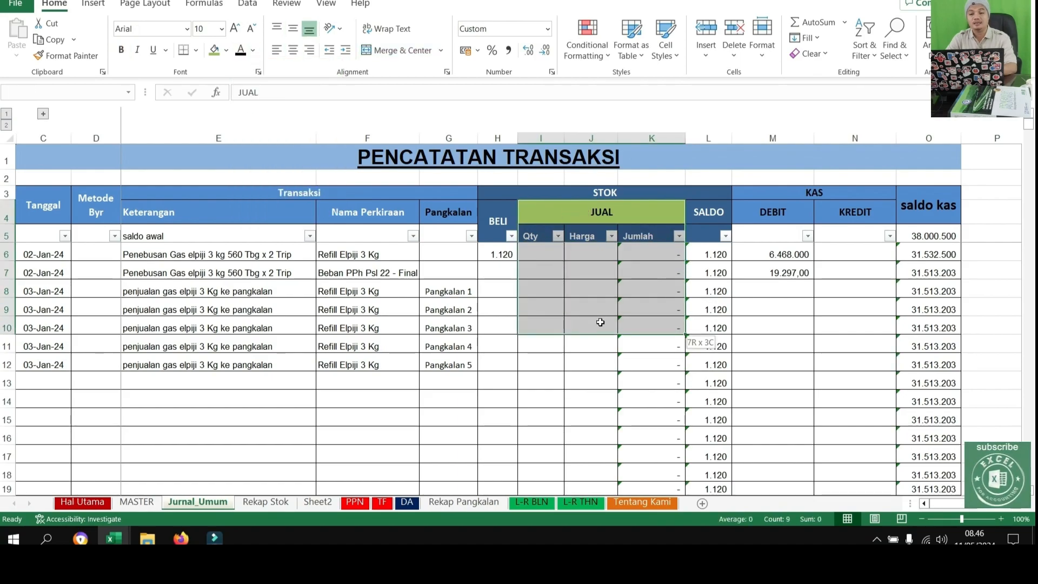
{"action": "left_click", "coordinate": [543, 355]}
{"action": "left_click_drag", "start_coordinate": [376, 291], "coordinate": [513, 298]}
{"action": "left_click", "coordinate": [545, 285]}
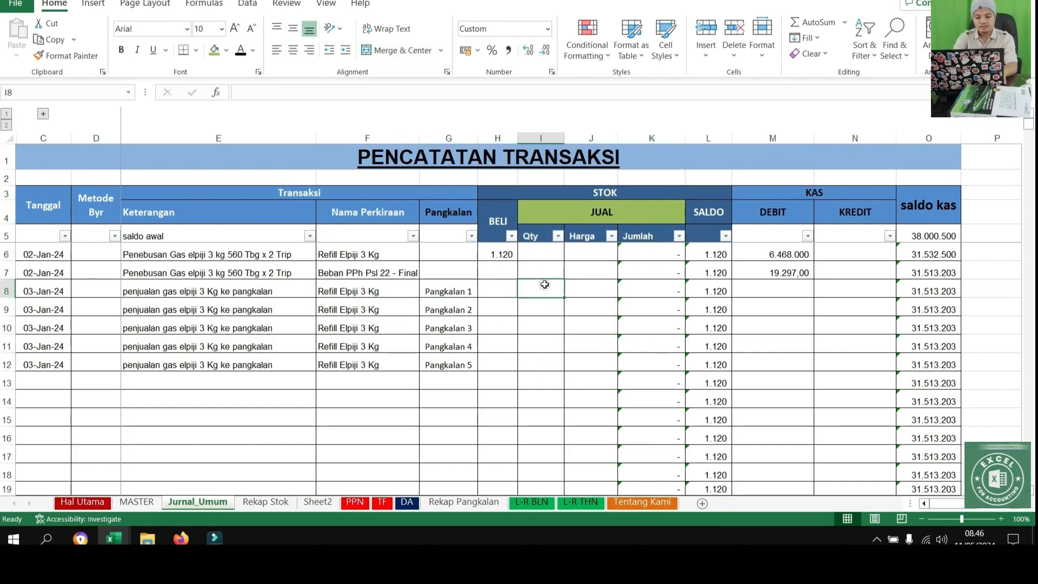
{"action": "type", "text": "120"}
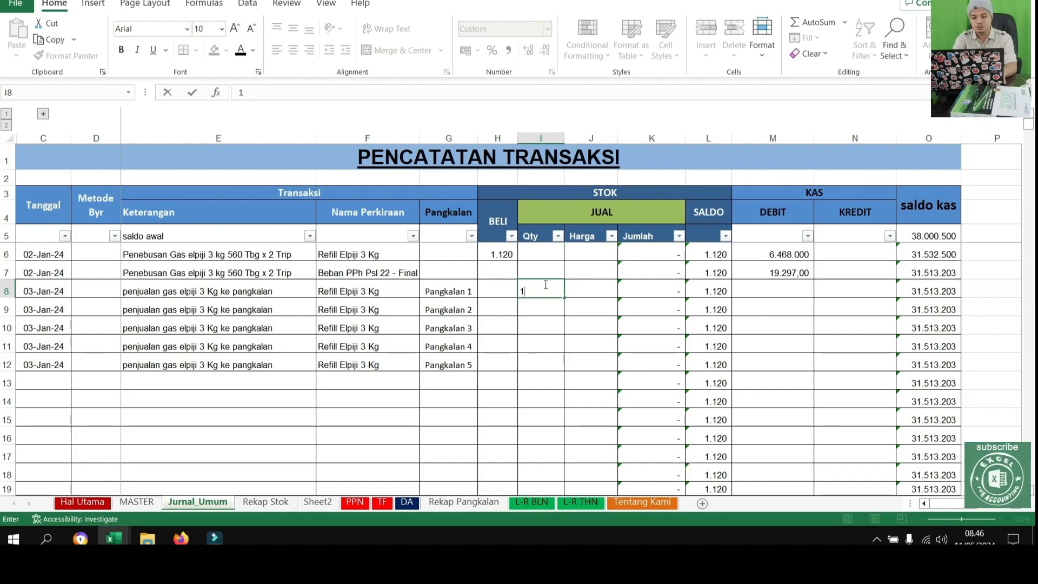
{"action": "key", "text": "Return"}
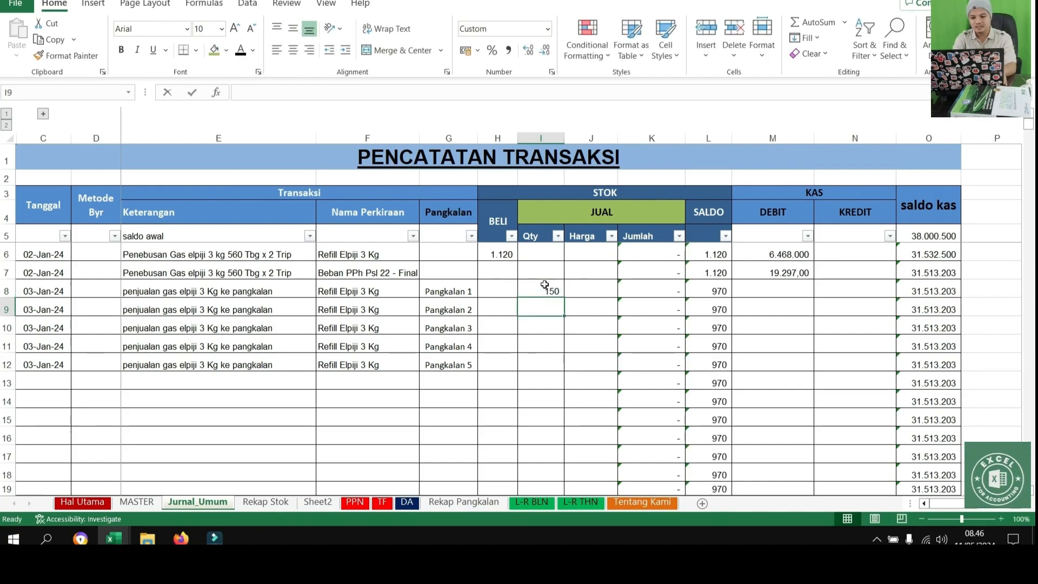
Enter the JUAL Qty for Pangkalan 2 to 5 in I9 to I12: 150, 200, 200 and 150
{"action": "type", "text": "150"}
{"action": "key", "text": "Return"}
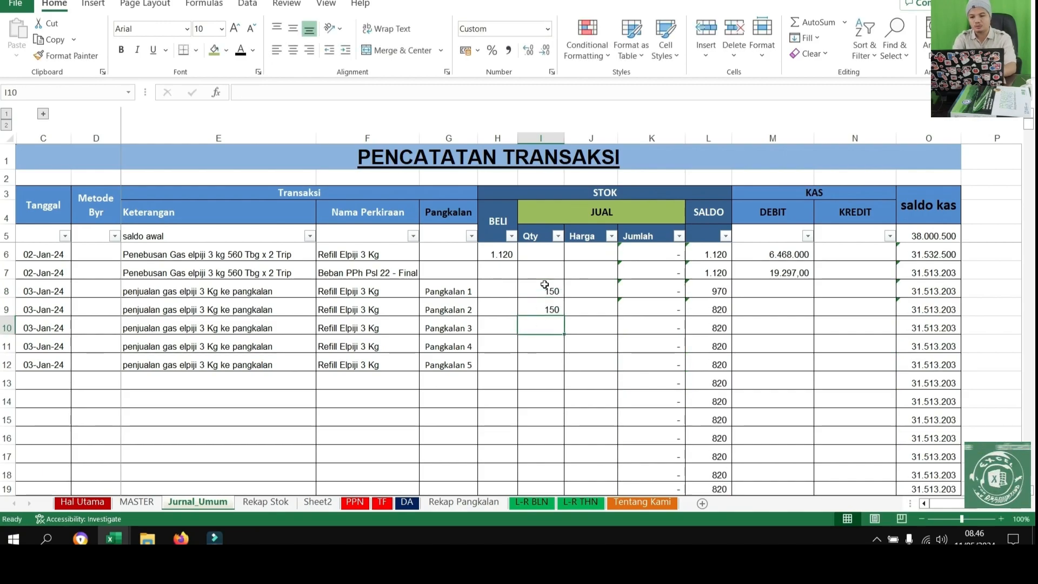
{"action": "type", "text": "200"}
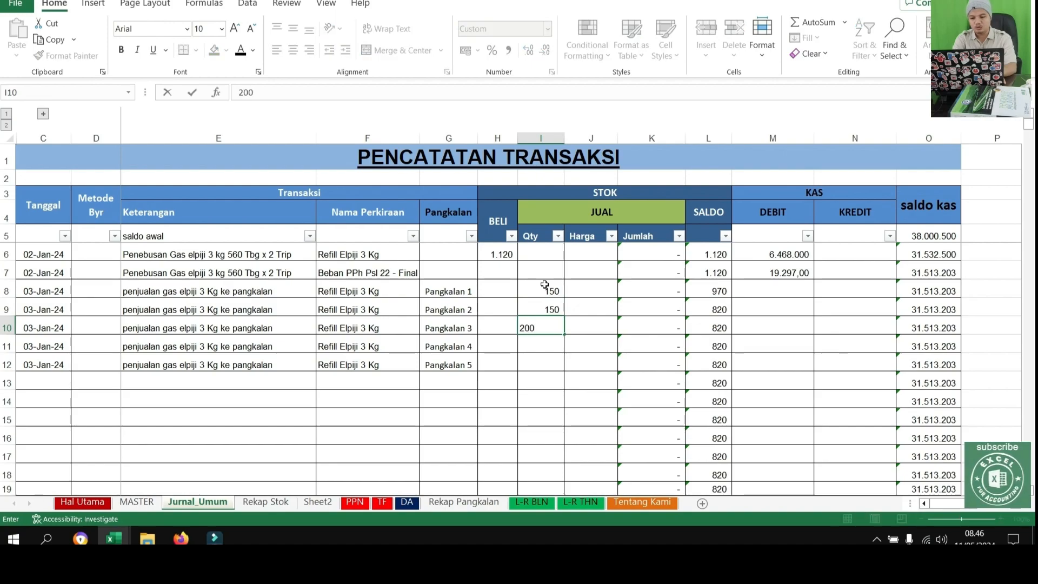
{"action": "key", "text": "Return"}
{"action": "type", "text": "200"}
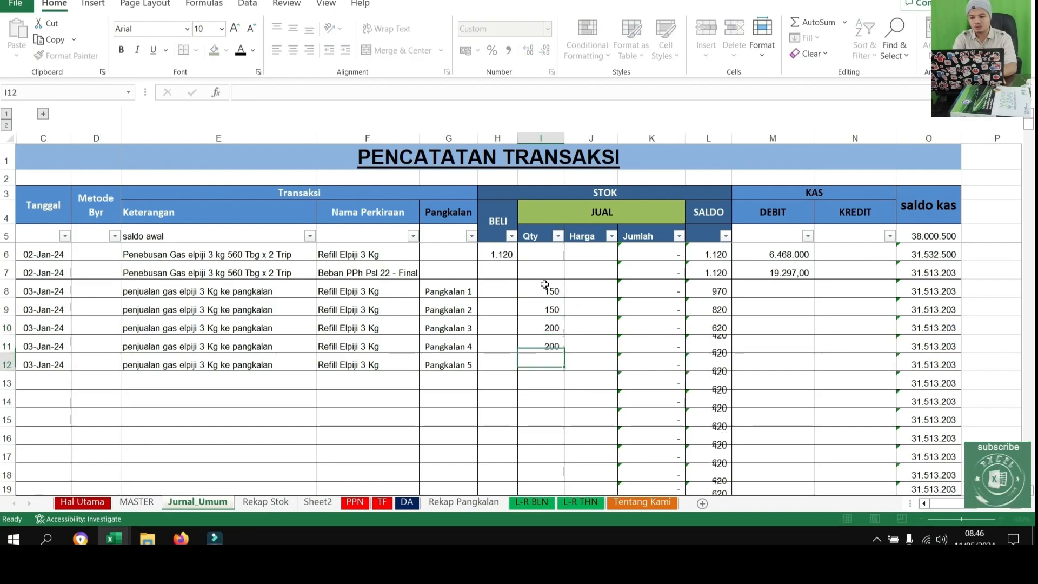
{"action": "key", "text": "Return"}
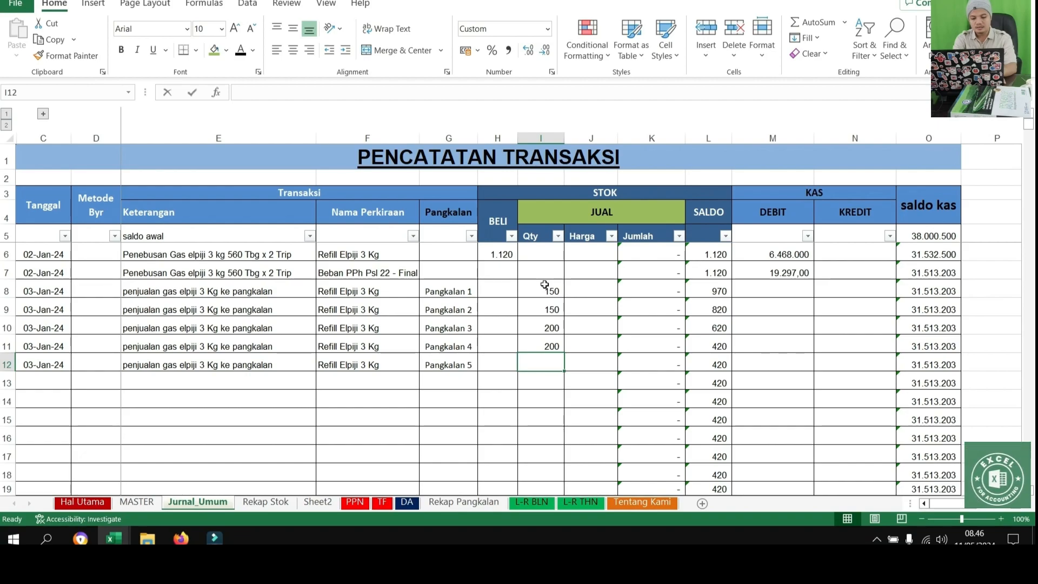
{"action": "type", "text": "150"}
{"action": "key", "text": "Return"}
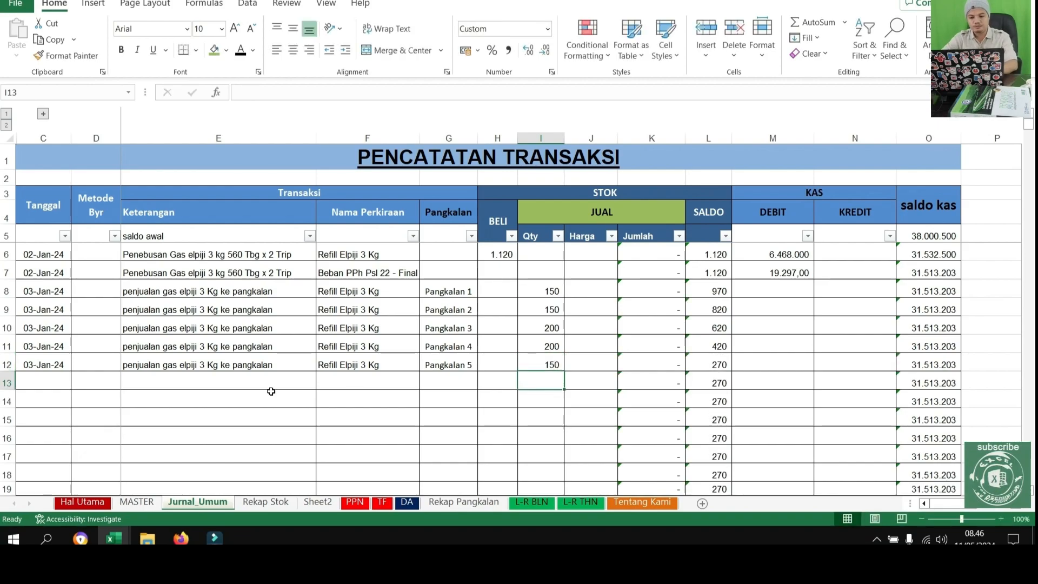
Copy the date 03-Jan-24 and the sales description from row 12 into C13 and E13
{"action": "left_click", "coordinate": [37, 368]}
{"action": "key", "text": "ctrl+c"}
{"action": "key", "text": "Down"}
{"action": "key", "text": "ctrl+v"}
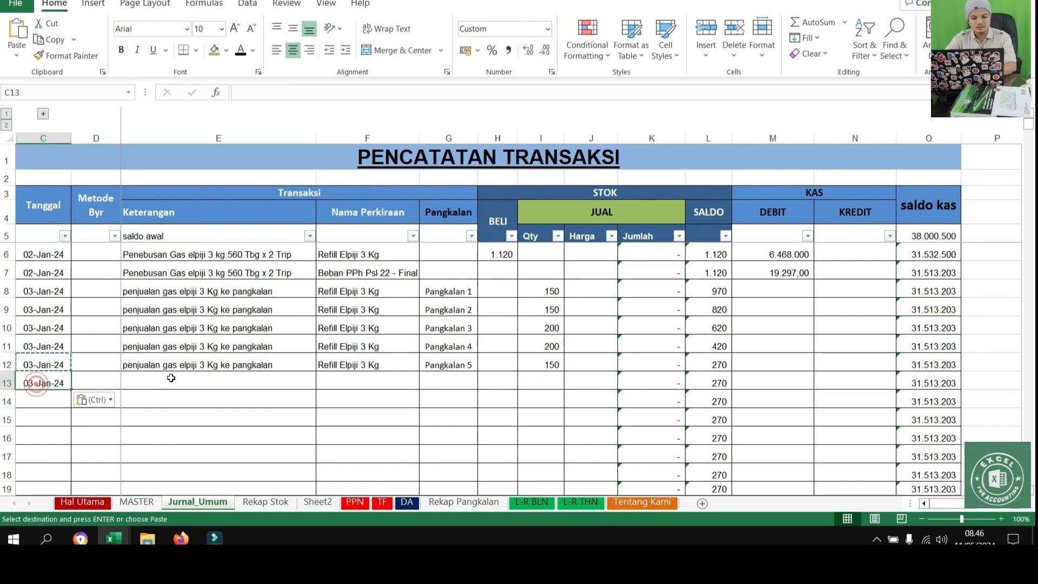
{"action": "left_click", "coordinate": [187, 378]}
{"action": "key", "text": "ctrl"}
{"action": "left_click", "coordinate": [196, 361]}
{"action": "left_click", "coordinate": [202, 365]}
{"action": "key", "text": "ctrl+c"}
{"action": "left_click", "coordinate": [187, 383]}
{"action": "key", "text": "ctrl+v"}
Copy the Refill Elpiji 3 Kg account into F13 and assign Pangkalan 6 in G13
{"action": "left_click", "coordinate": [368, 380]}
{"action": "left_click", "coordinate": [362, 365]}
{"action": "key", "text": "ctrl+c"}
{"action": "left_click", "coordinate": [361, 385]}
{"action": "key", "text": "ctrl+v"}
{"action": "left_click", "coordinate": [452, 384]}
{"action": "left_click", "coordinate": [484, 383]}
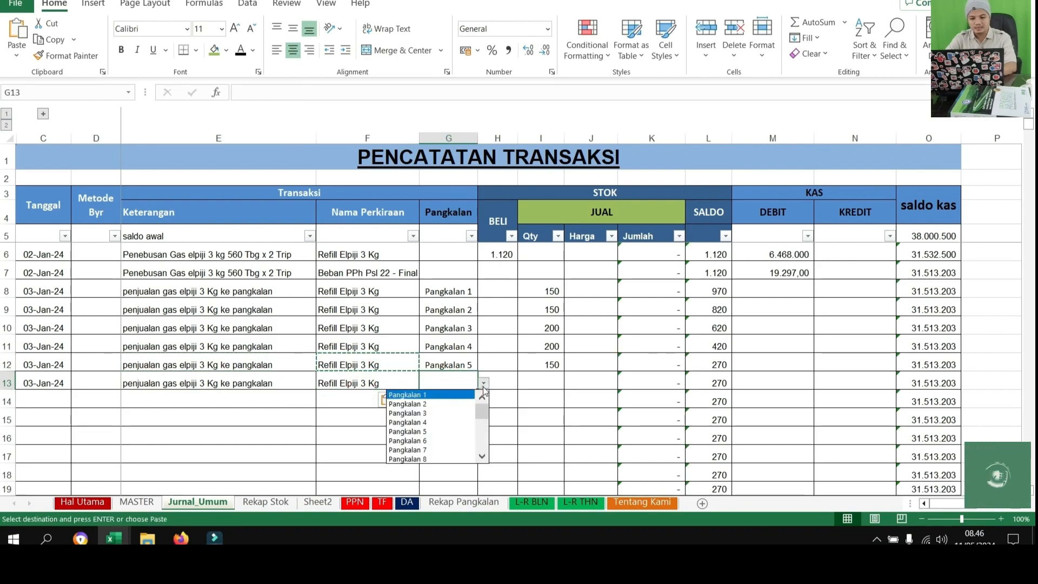
{"action": "left_click", "coordinate": [416, 440]}
Enter 270 as the JUAL Qty sold to Pangkalan 6 in I13
{"action": "left_click", "coordinate": [546, 383]}
{"action": "type", "text": "2"}
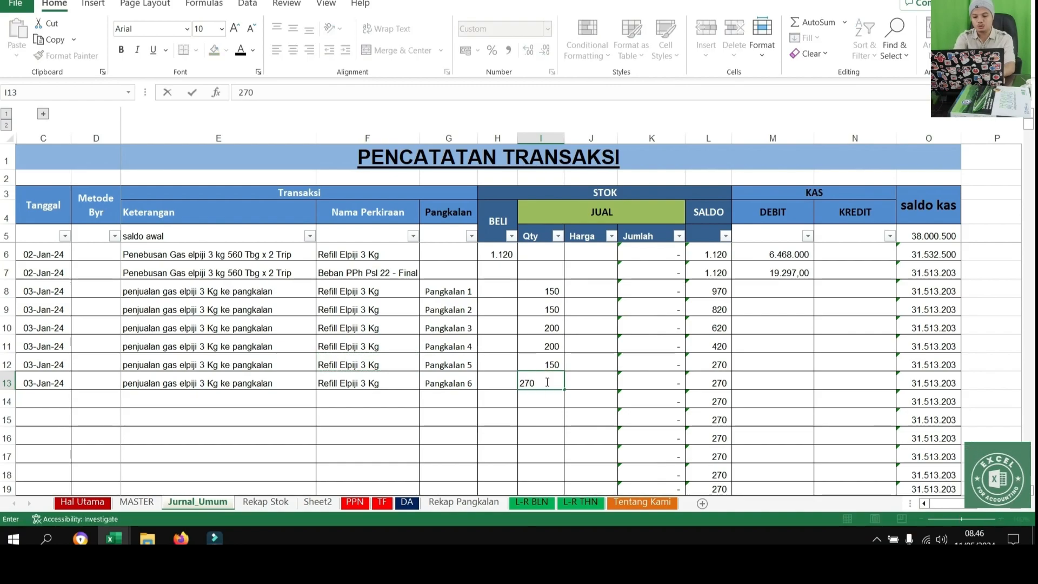
{"action": "type", "text": "70"}
{"action": "key", "text": "ctrl+Return"}
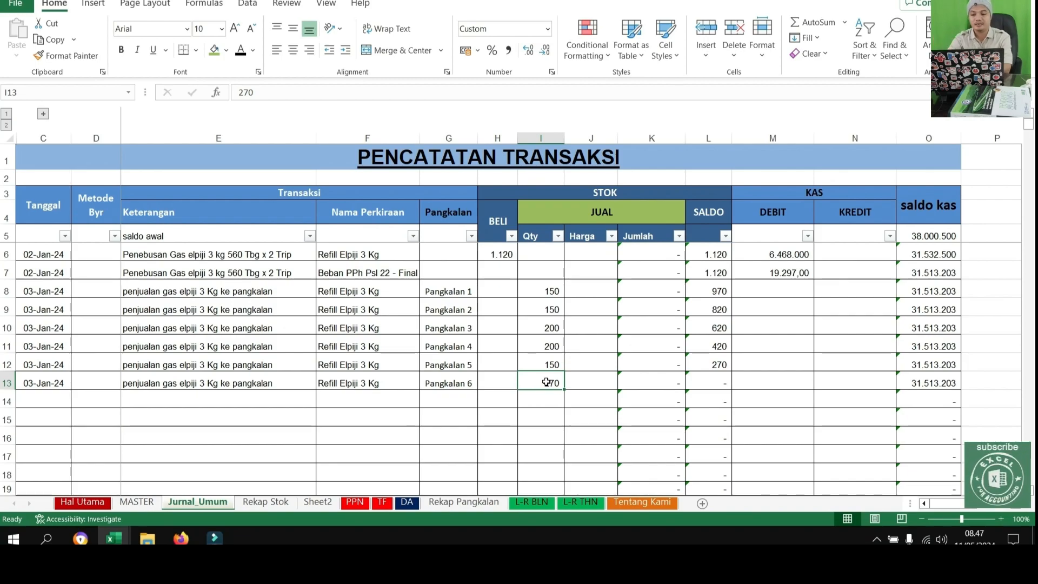
Enter 14500 as the JUAL Harga for Pangkalan 1 in J8
{"action": "key", "text": "Up"}
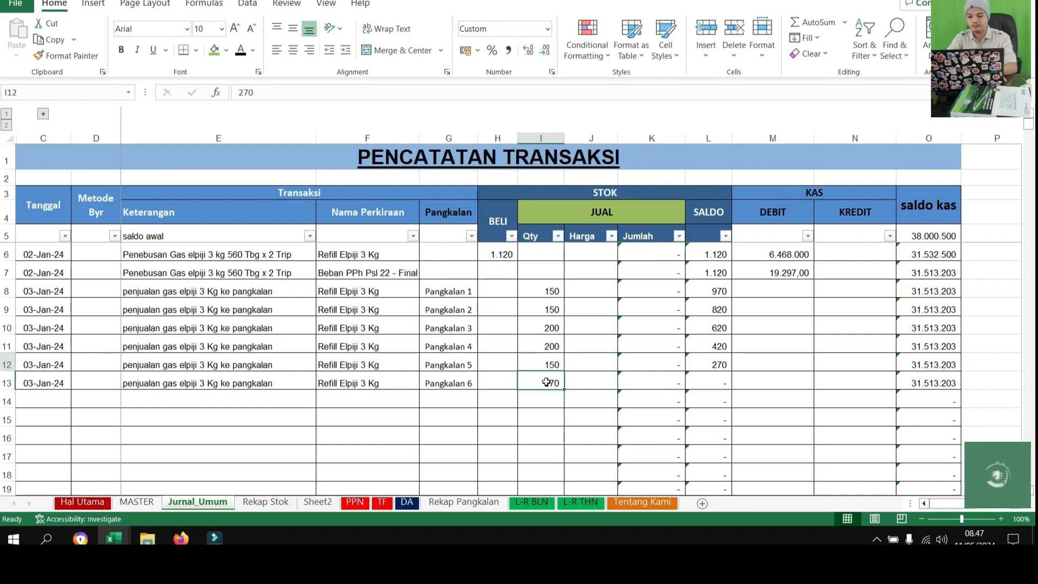
{"action": "key", "text": "Up"}
{"action": "key", "text": "Up"}
{"action": "key", "text": "Up"}
{"action": "key", "text": "Up"}
{"action": "key", "text": "Right"}
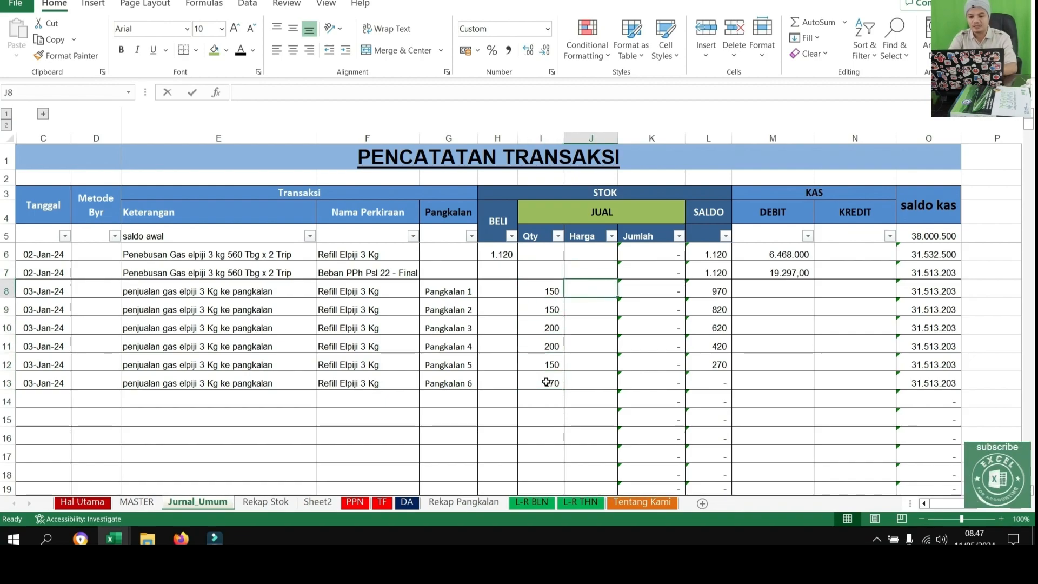
{"action": "type", "text": "14500"}
{"action": "key", "text": "Return"}
Copy the Harga from J8 into the other sales rows, J9 to J13
{"action": "key", "text": "Up"}
{"action": "key", "text": "ctrl+c"}
{"action": "key", "text": "shift+Down"}
{"action": "key", "text": "shift+Down"}
{"action": "key", "text": "shift+Down"}
{"action": "key", "text": "shift+Down"}
{"action": "key", "text": "shift+Down"}
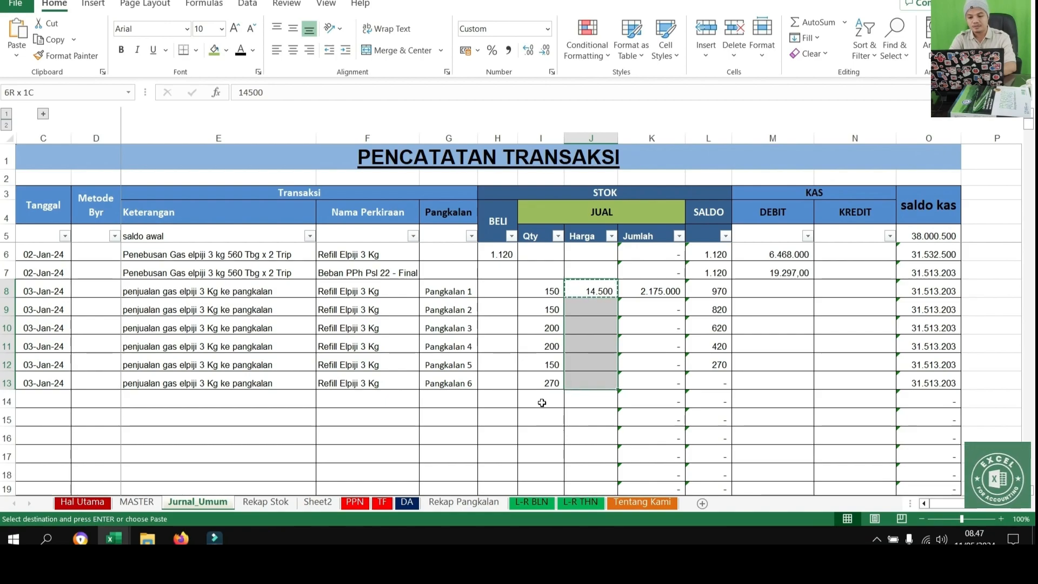
{"action": "key", "text": "ctrl+v"}
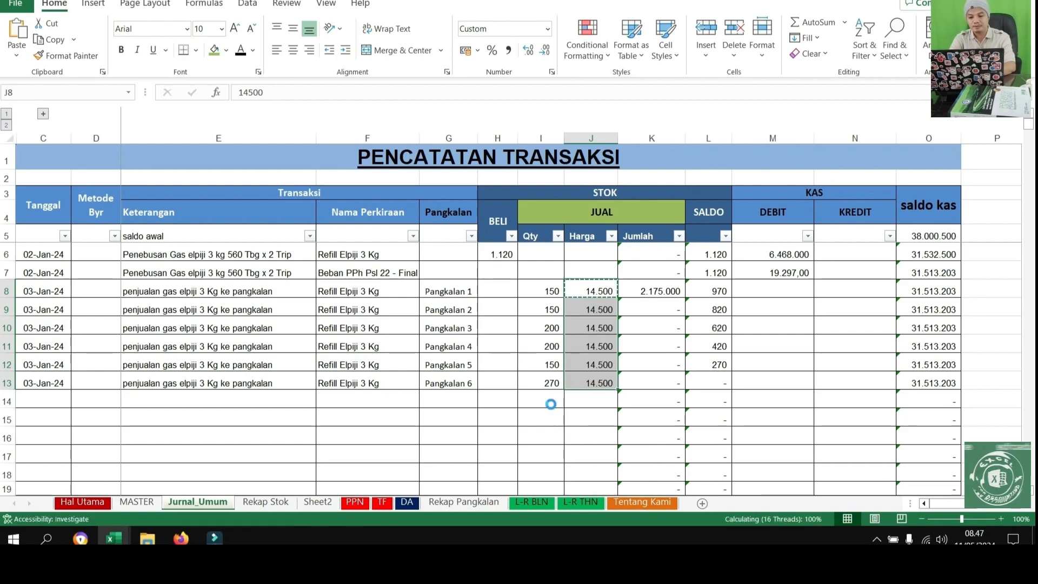
Review the 03-Jan-24 sales to Pangkalan 1 to 6 in rows 8 to 13, including Qty, Harga and Jumlah
{"action": "key", "text": "Down"}
{"action": "key", "text": "Right"}
{"action": "key", "text": "Right"}
{"action": "key", "text": "Right"}
{"action": "key", "text": "Down"}
{"action": "key", "text": "Down"}
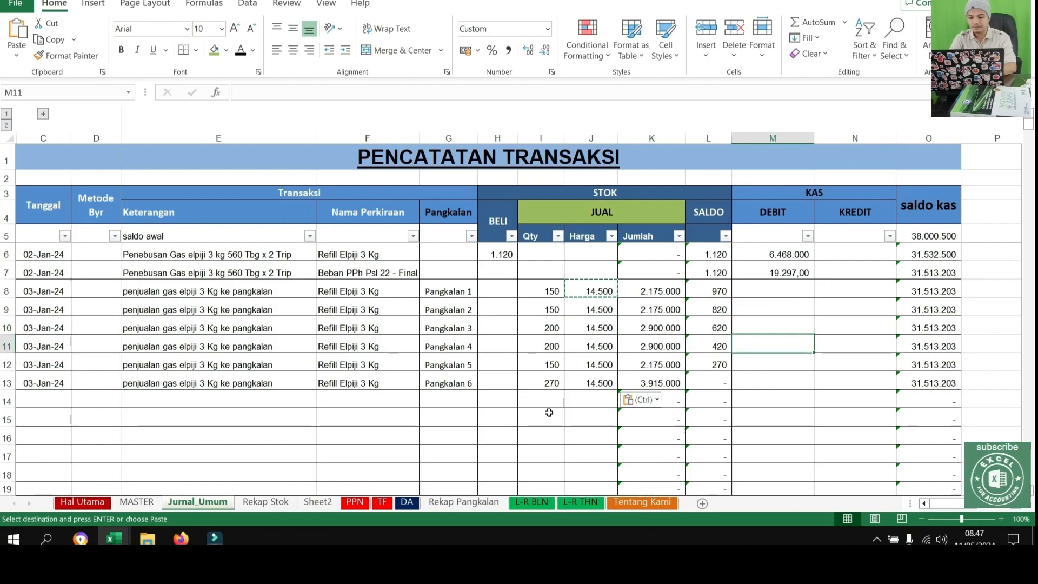
{"action": "left_click_drag", "start_coordinate": [49, 293], "coordinate": [765, 398]}
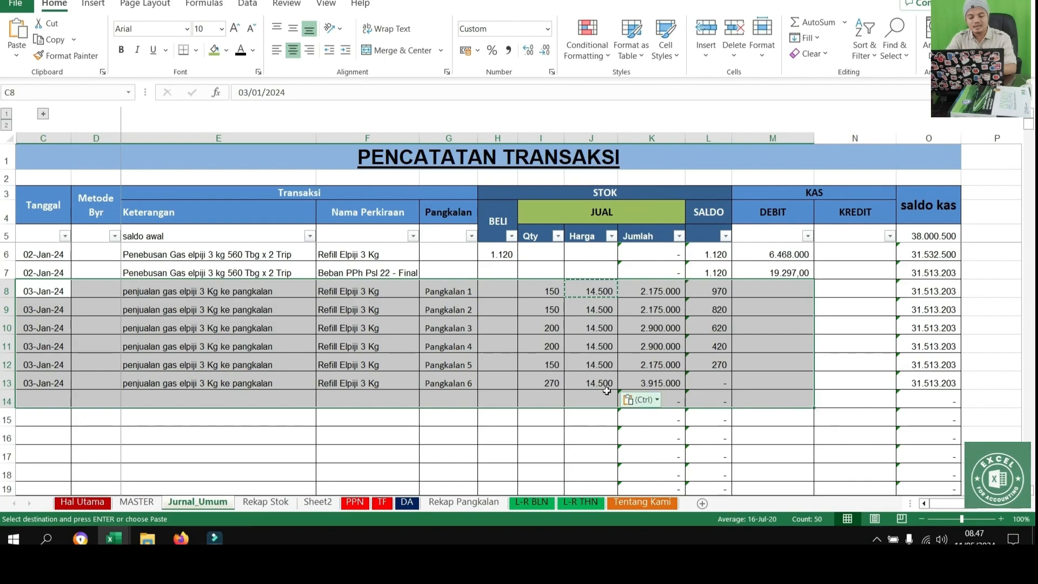
{"action": "left_click", "coordinate": [565, 384]}
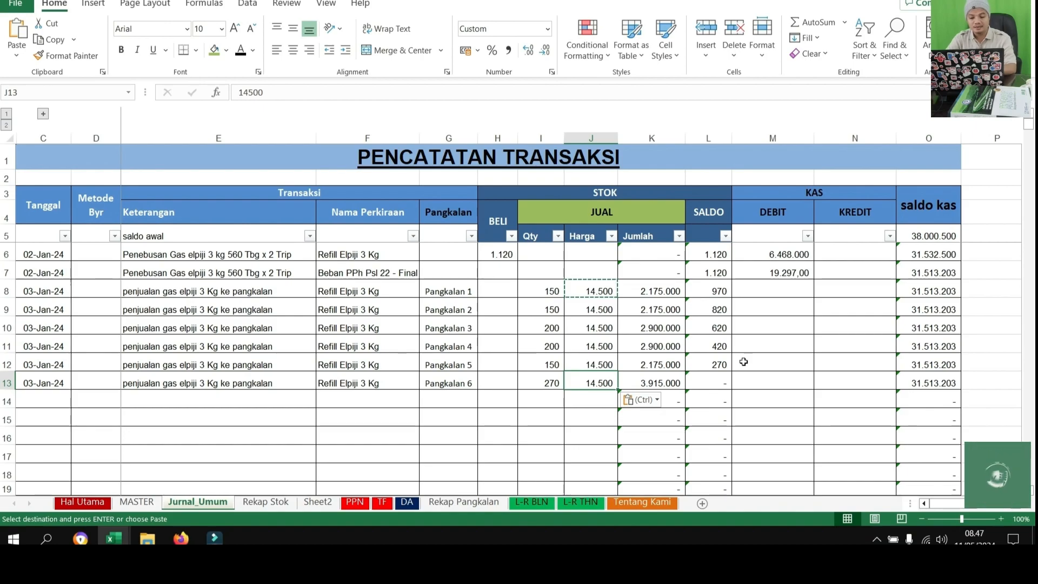
On the Rekap Pangkalan sheet, capitalise the header in I4 so it reads "Saldo piuang"
{"action": "left_click", "coordinate": [467, 510]}
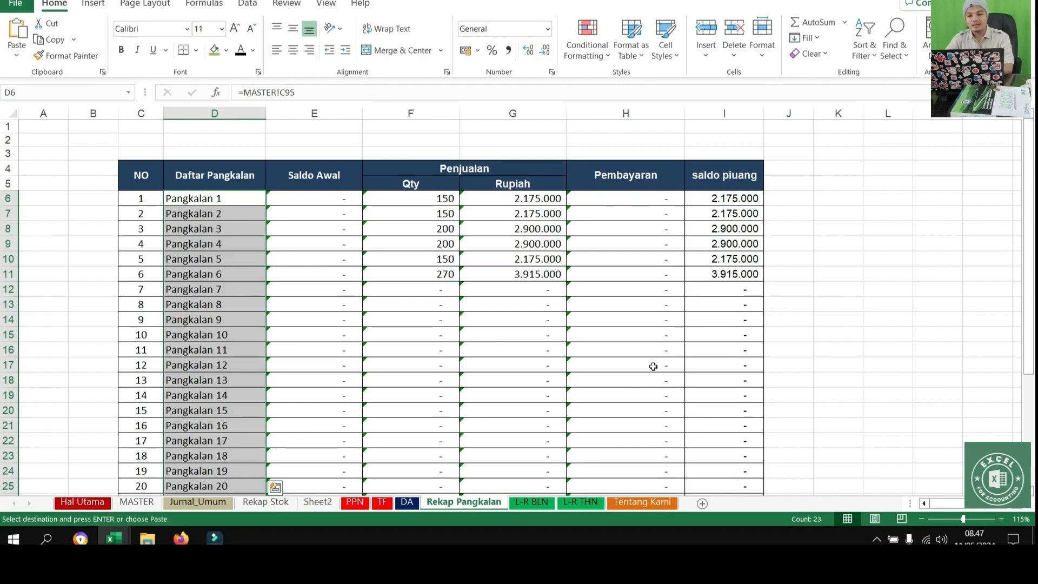
{"action": "left_click", "coordinate": [697, 175]}
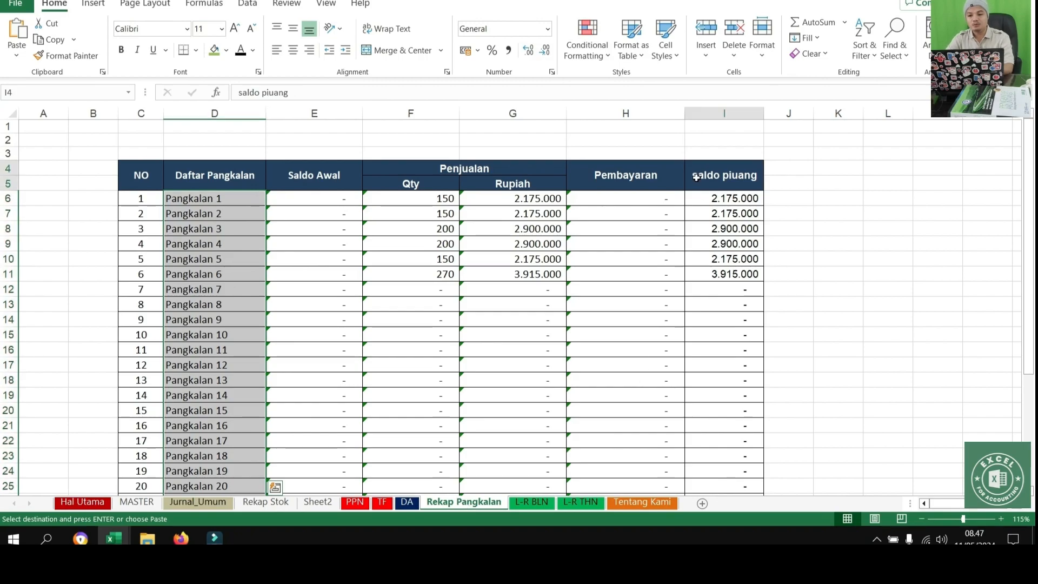
{"action": "left_click", "coordinate": [243, 92]}
{"action": "key", "text": "BackSpace"}
{"action": "type", "text": "S"}
{"action": "key", "text": "Return"}
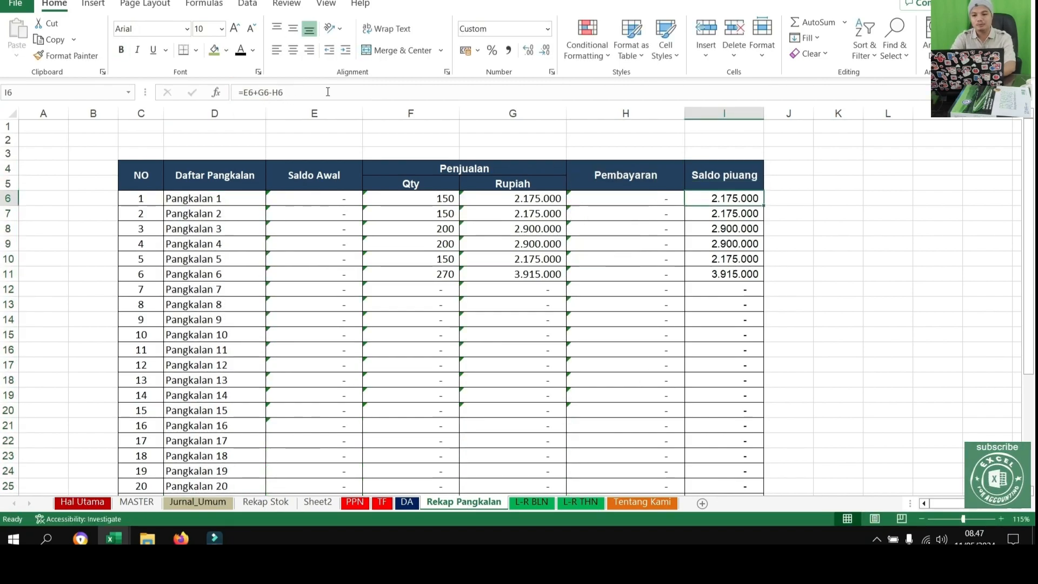
Examine the sales and receivable balances of Pangkalan 1 to 6 in rows 6 to 11 of the recap
{"action": "left_click", "coordinate": [169, 199]}
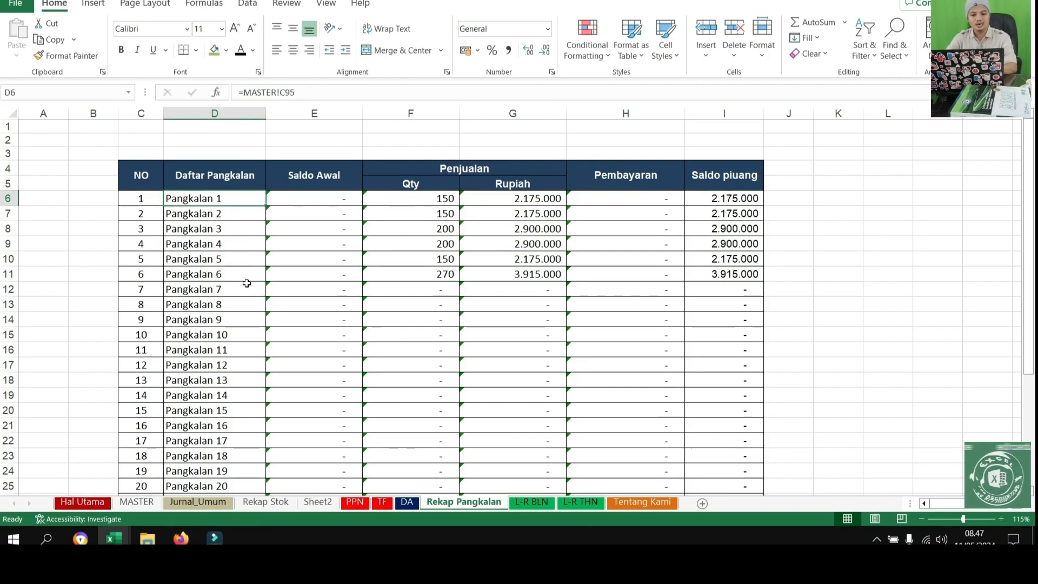
{"action": "left_click_drag", "start_coordinate": [142, 274], "coordinate": [675, 282]}
{"action": "left_click_drag", "start_coordinate": [756, 198], "coordinate": [748, 272]}
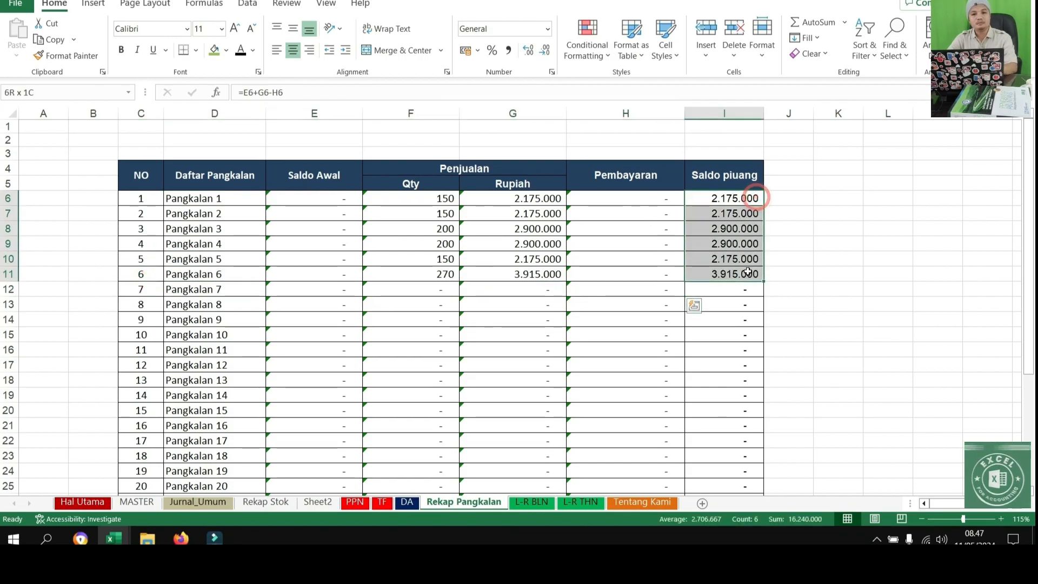
{"action": "left_click_drag", "start_coordinate": [748, 272], "coordinate": [748, 272]}
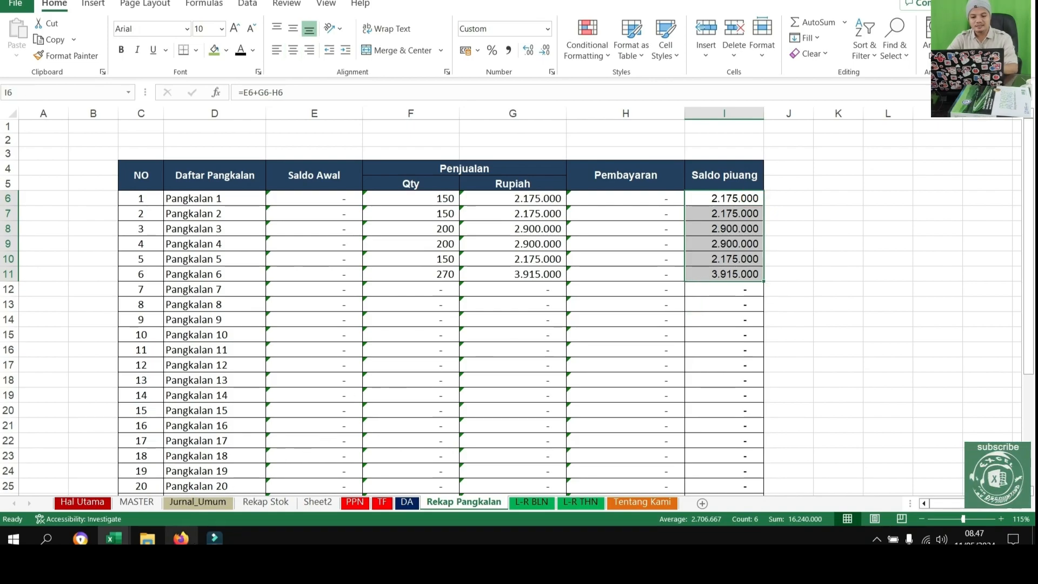
On the Jurnal_Umum sheet, record Pangkalan 1's payment in KREDIT cell N8 with the formula =K8
{"action": "left_click", "coordinate": [196, 502]}
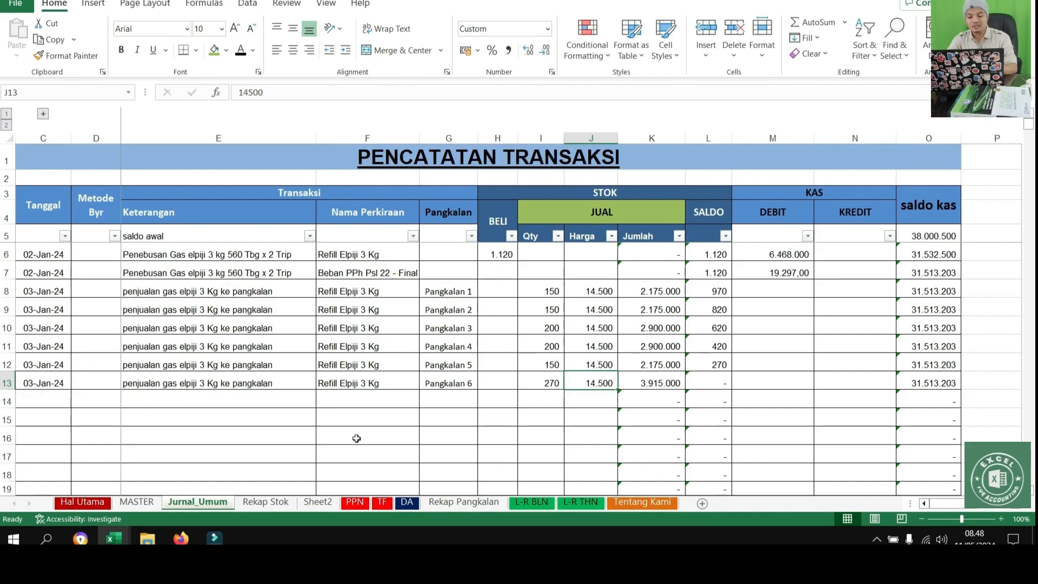
{"action": "left_click_drag", "start_coordinate": [59, 286], "coordinate": [800, 347]}
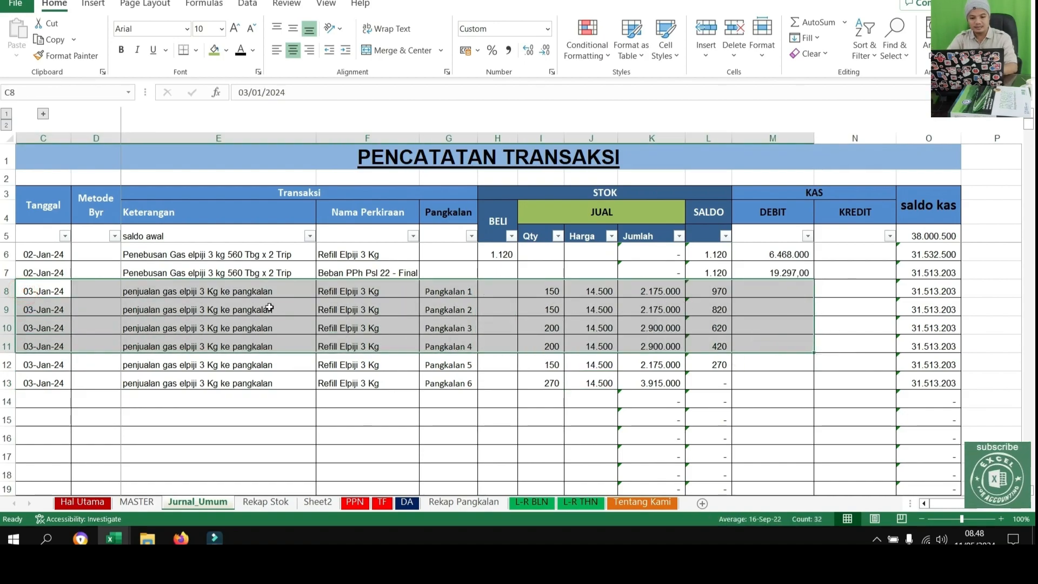
{"action": "left_click_drag", "start_coordinate": [38, 292], "coordinate": [798, 327]}
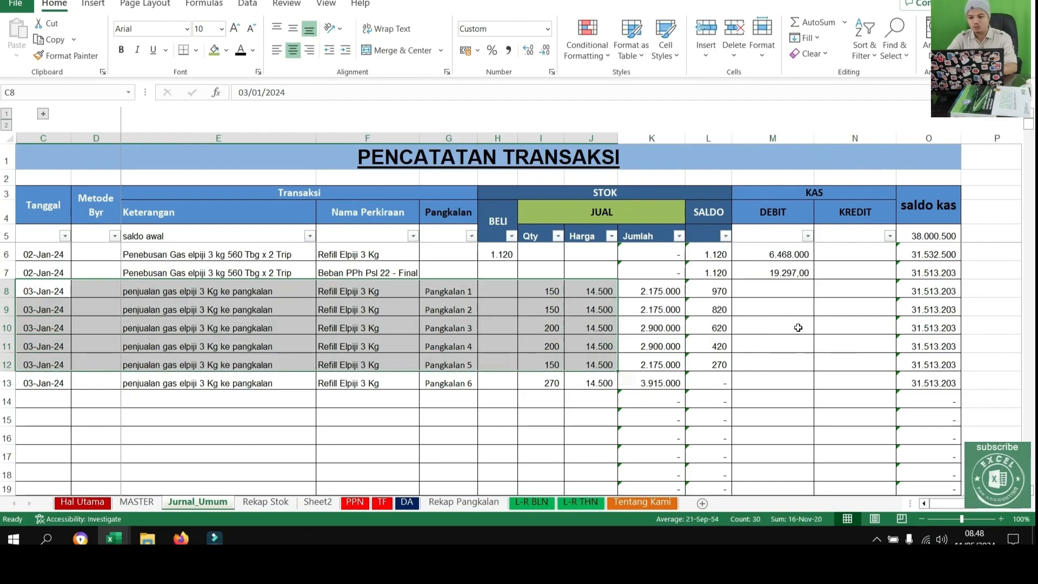
{"action": "left_click", "coordinate": [827, 295]}
{"action": "type", "text": "="}
{"action": "key", "text": "Left"}
{"action": "key", "text": "Left"}
{"action": "key", "text": "Left"}
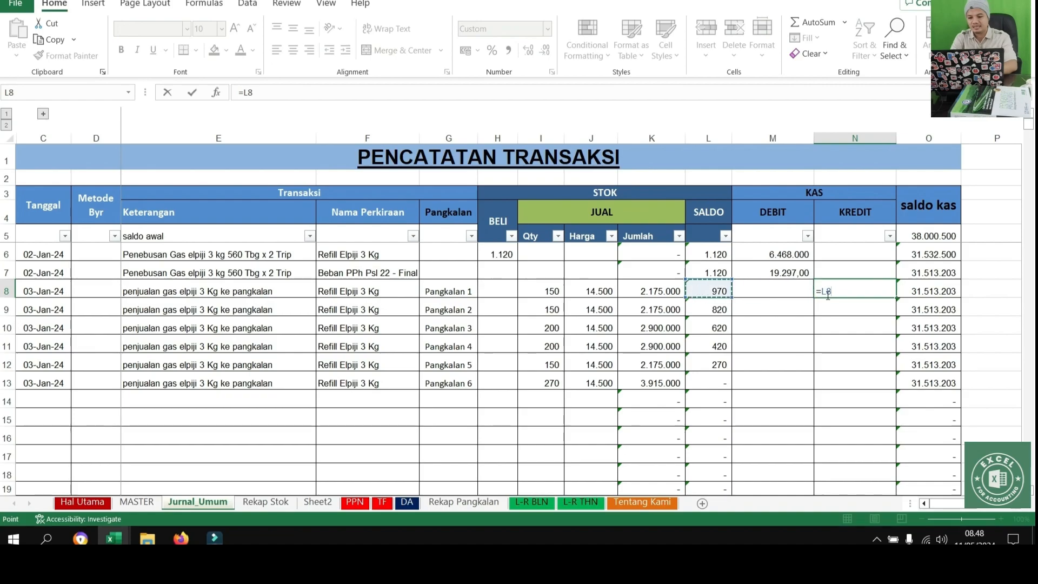
{"action": "key", "text": "Return"}
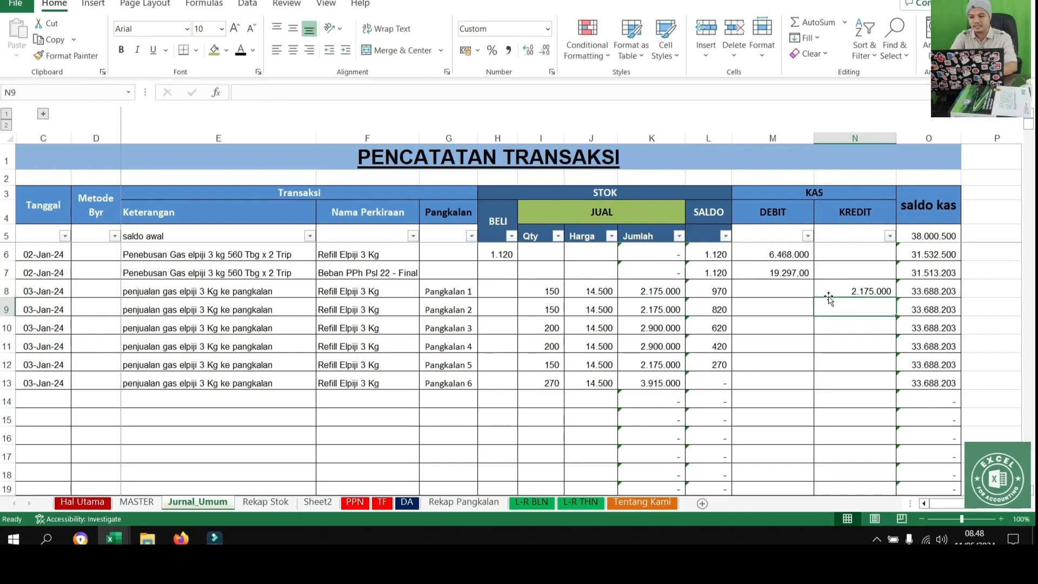
Fill the KREDIT payment formula from N8 down to N11 for Pangkalan 2 to 4
{"action": "left_click", "coordinate": [873, 296]}
{"action": "left_click", "coordinate": [899, 302]}
{"action": "left_click", "coordinate": [891, 295]}
{"action": "left_click_drag", "start_coordinate": [895, 298], "coordinate": [893, 350]}
{"action": "left_click", "coordinate": [857, 395]}
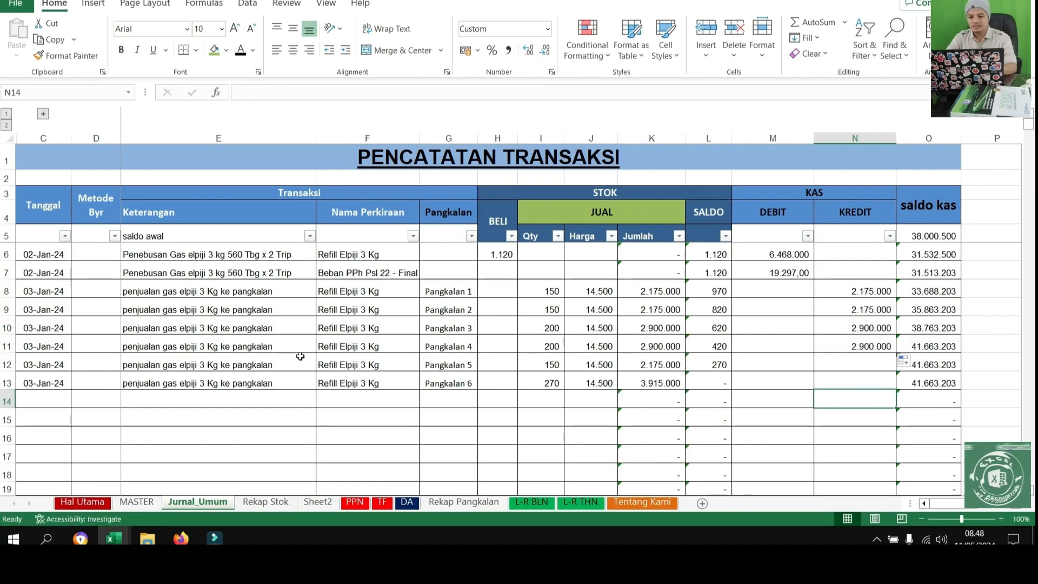
Check the unpaid Pangkalan 6 sale, and examine the payments and receivable balances on the Rekap Pangkalan sheet
{"action": "left_click_drag", "start_coordinate": [26, 388], "coordinate": [857, 385]}
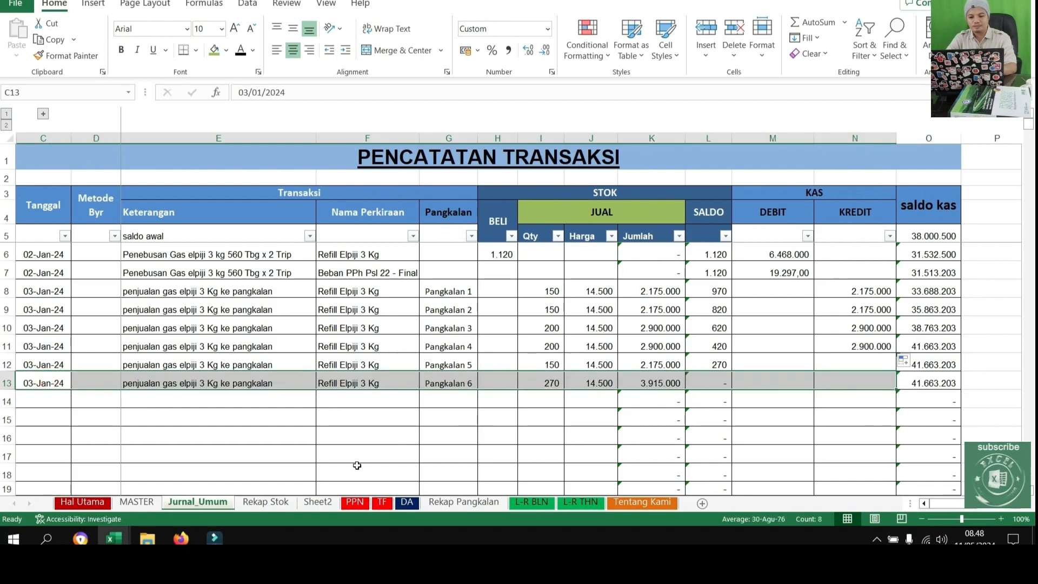
{"action": "left_click", "coordinate": [442, 503]}
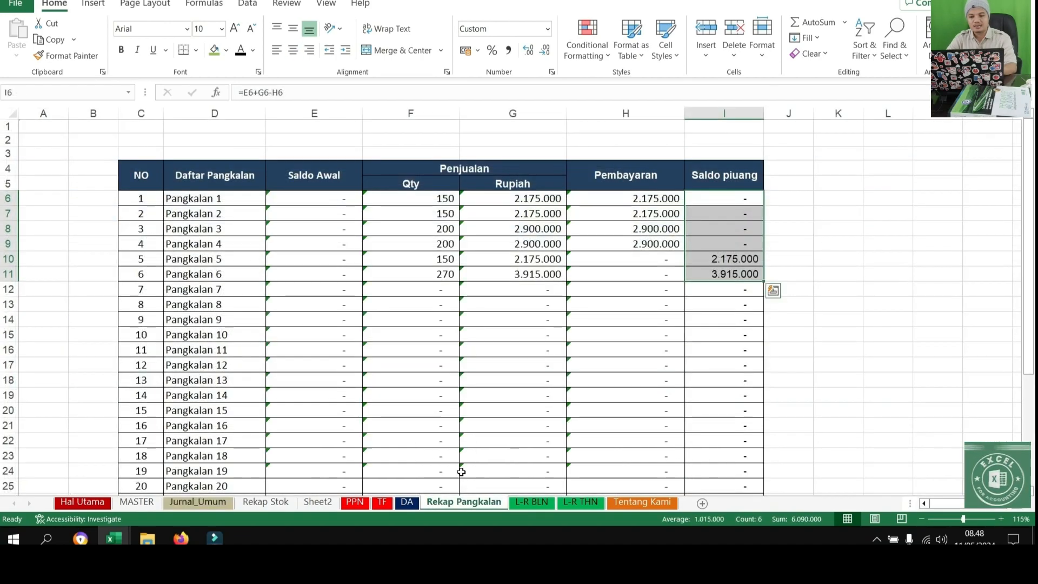
{"action": "left_click_drag", "start_coordinate": [185, 199], "coordinate": [280, 221]}
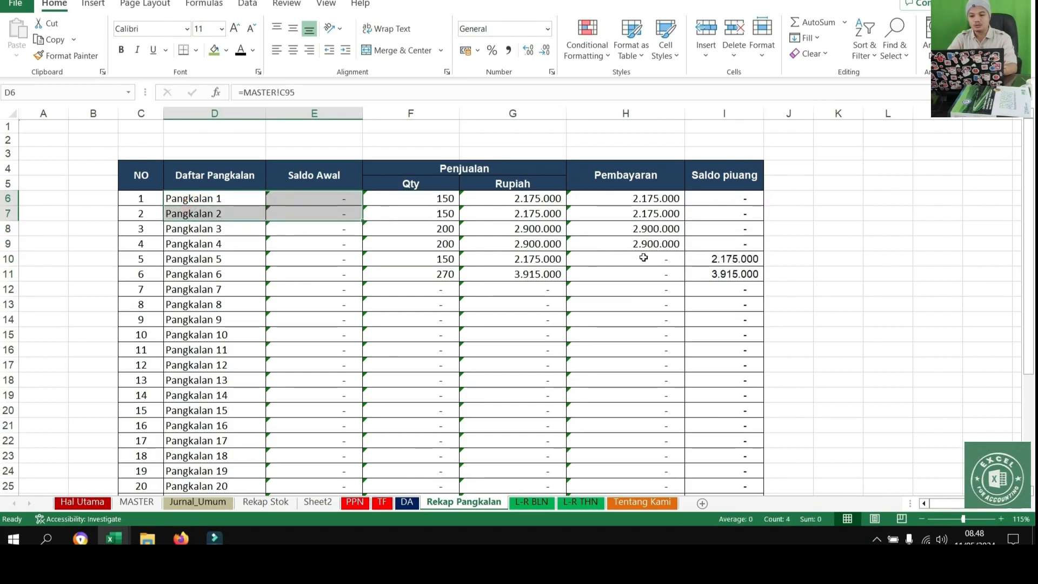
{"action": "left_click", "coordinate": [720, 244]}
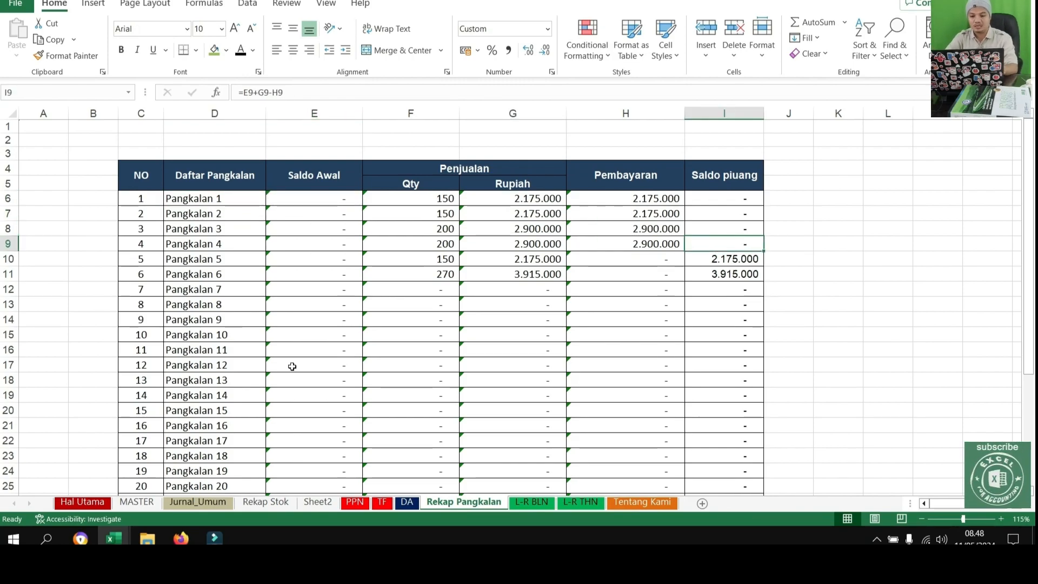
Return to the Jurnal_Umum sheet and review the paid sales in rows 8 to 11 with their KREDIT entries
{"action": "left_click", "coordinate": [211, 503]}
{"action": "left_click", "coordinate": [382, 403]}
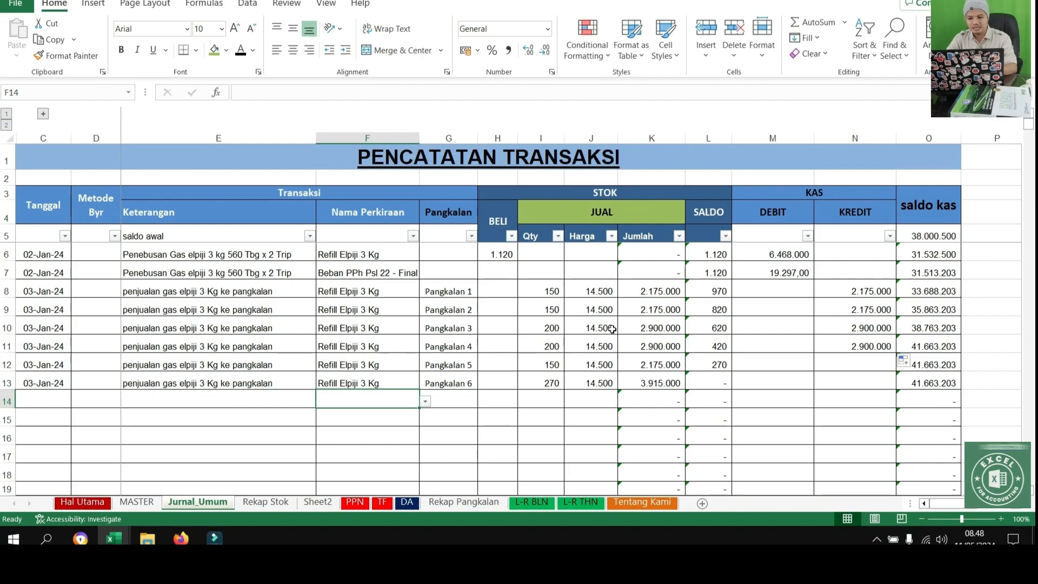
{"action": "left_click_drag", "start_coordinate": [860, 291], "coordinate": [45, 340]}
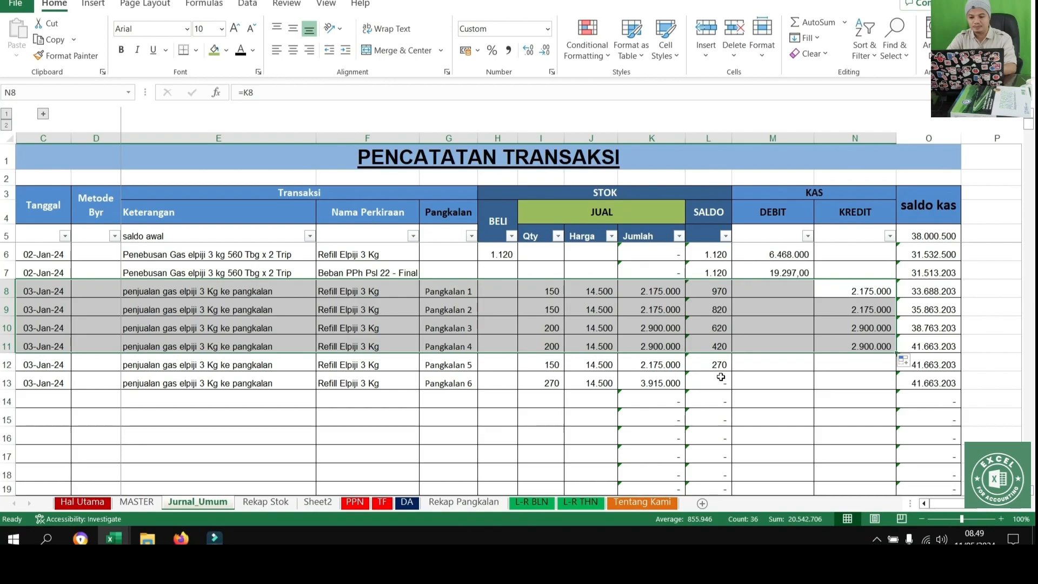
{"action": "left_click", "coordinate": [863, 347]}
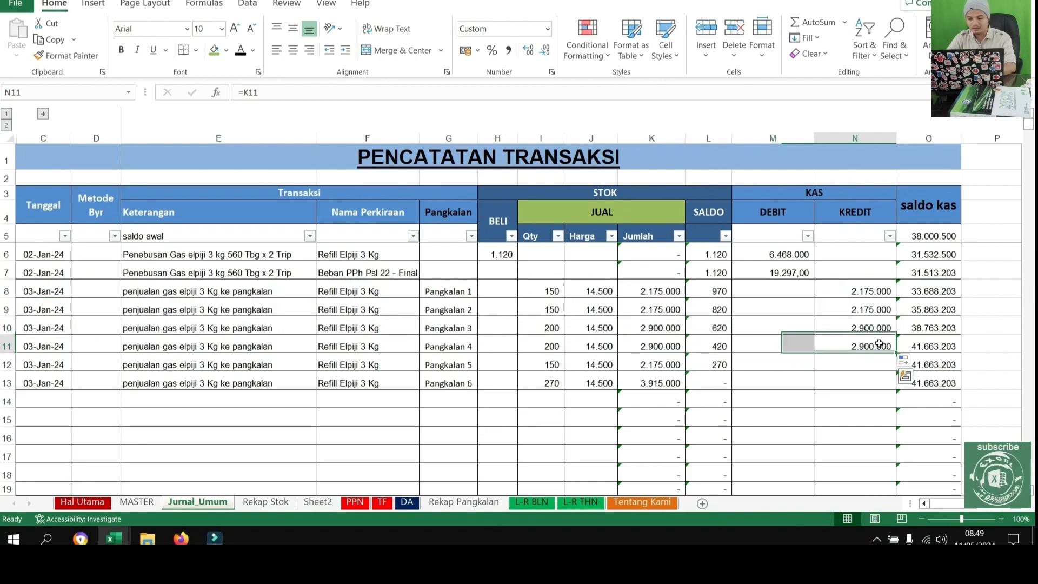
Fill the KREDIT payment formula down to N12 for Pangkalan 5 and check its receivable balance on the Rekap Pangkalan sheet
{"action": "left_click_drag", "start_coordinate": [896, 356], "coordinate": [896, 371]}
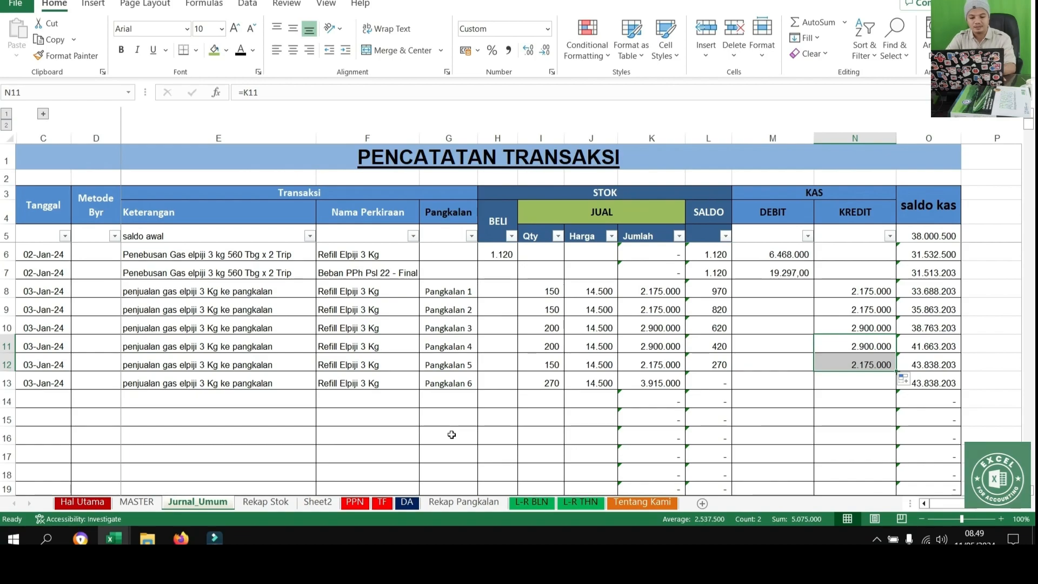
{"action": "left_click", "coordinate": [456, 504]}
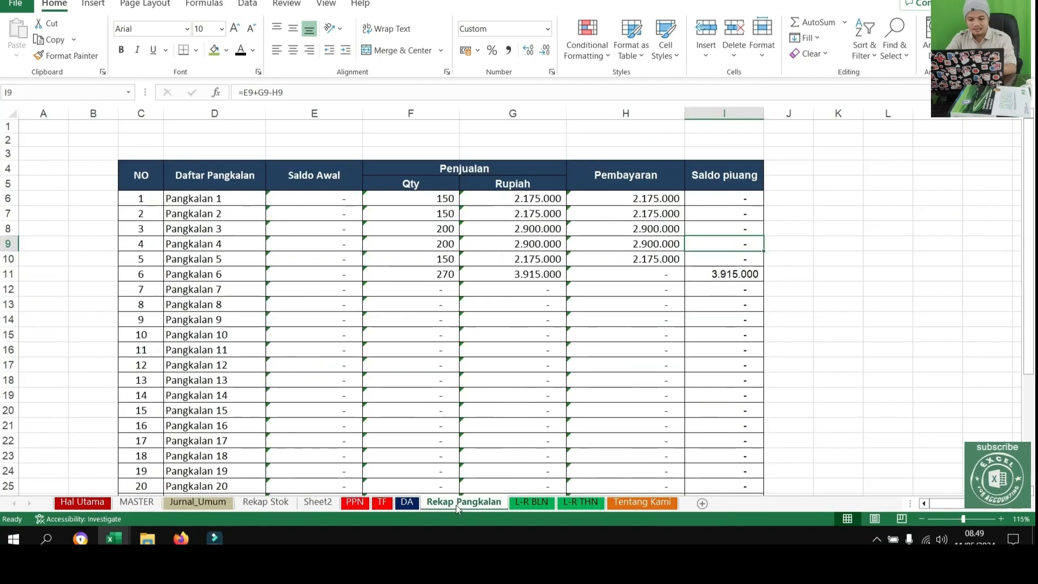
Examine the January profit and loss report on the L-R BLN sheet, focusing on the Penjualan LPG 3 Kg row
{"action": "left_click", "coordinate": [527, 502]}
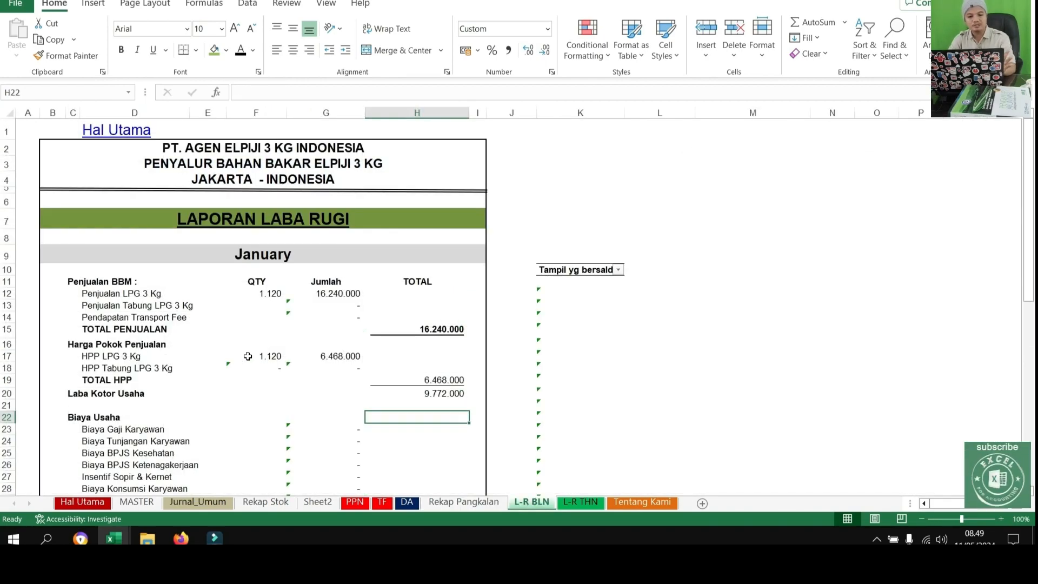
{"action": "left_click", "coordinate": [97, 293]}
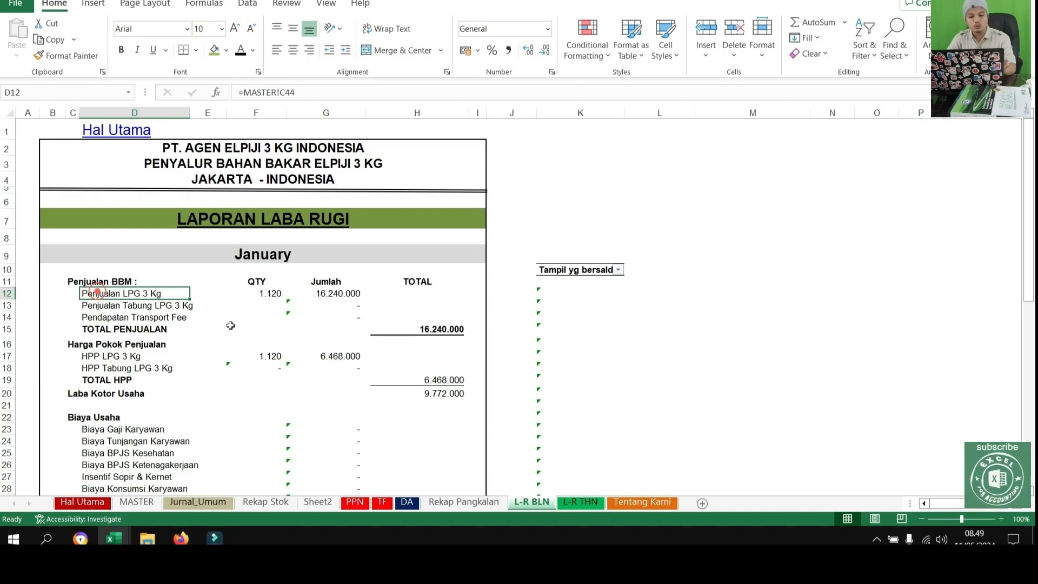
{"action": "left_click", "coordinate": [353, 293]}
{"action": "left_click", "coordinate": [489, 318]}
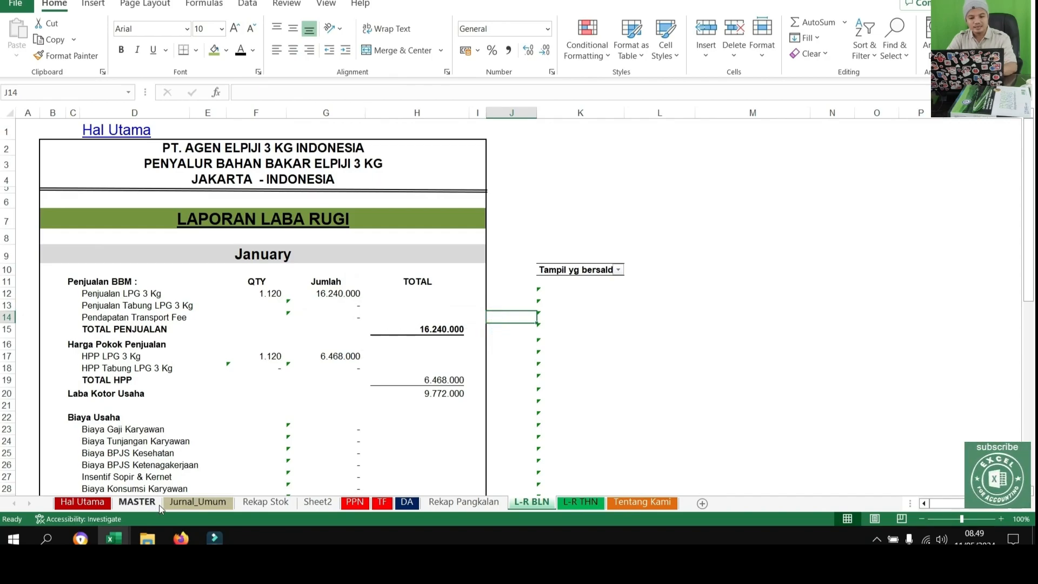
Trace the LPG purchase cost through the report sheets, checking the January unit price on Rekap Stok and DEBIT cell M6 on Jurnal_Umum
{"action": "left_click", "coordinate": [203, 503]}
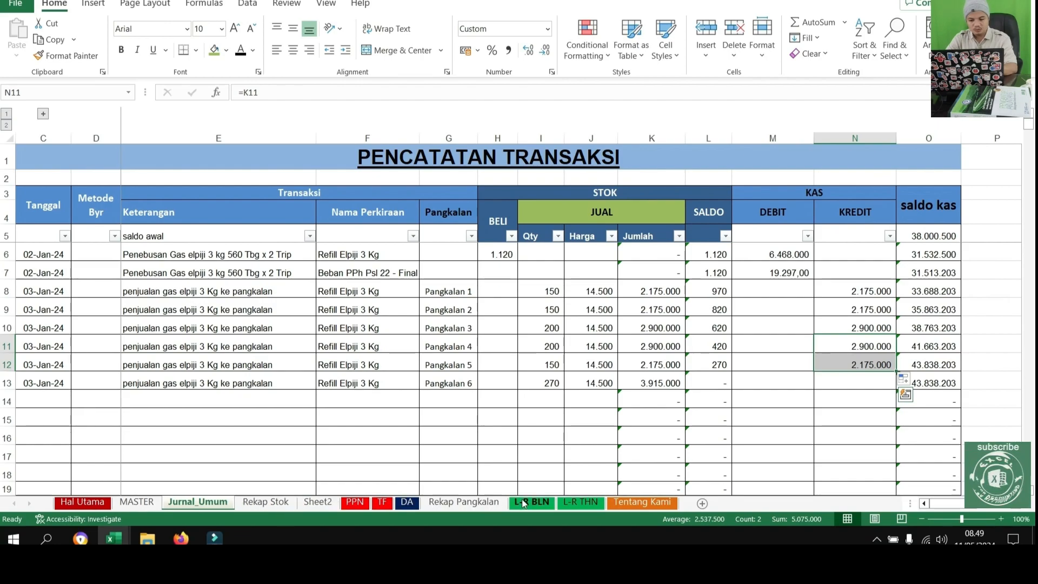
{"action": "left_click", "coordinate": [517, 503]}
{"action": "left_click", "coordinate": [411, 503]}
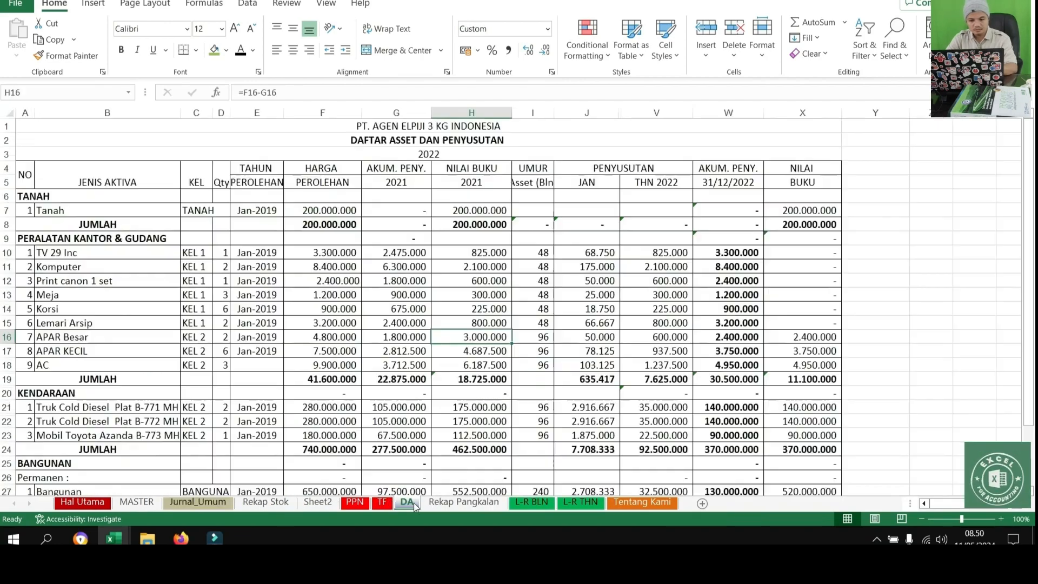
{"action": "left_click", "coordinate": [457, 502]}
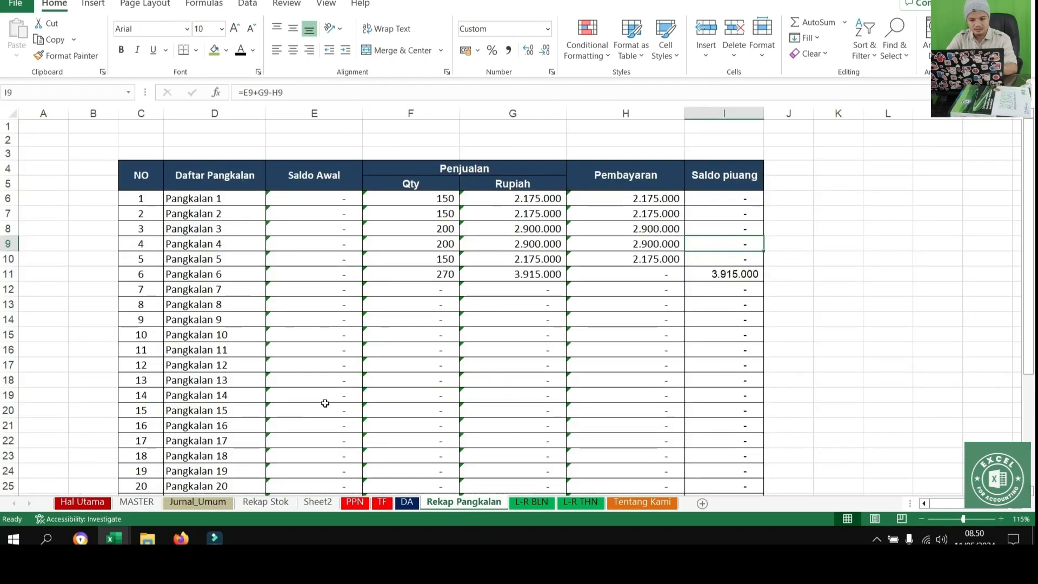
{"action": "left_click", "coordinate": [265, 502]}
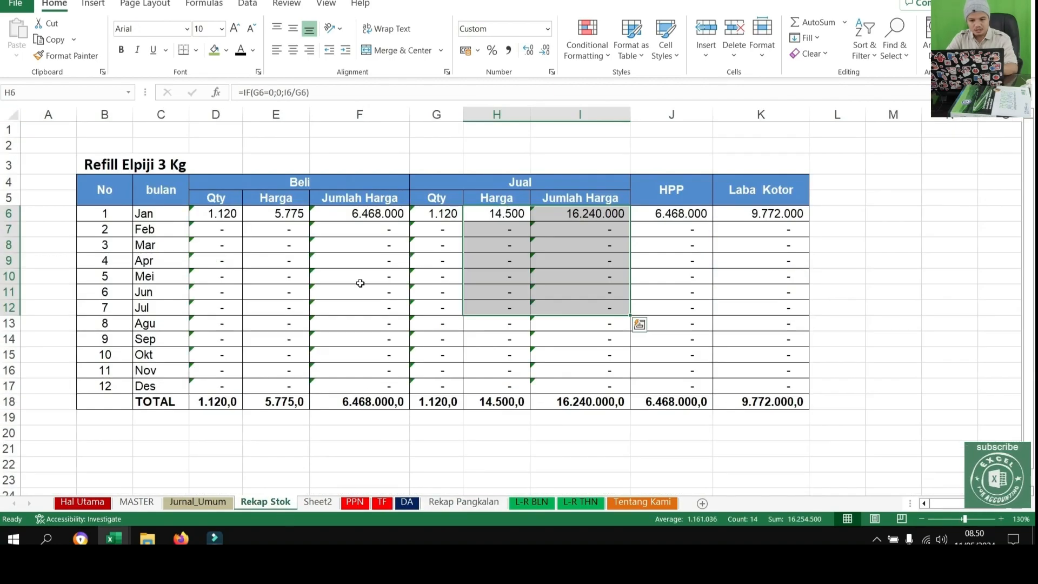
{"action": "left_click", "coordinate": [294, 212]}
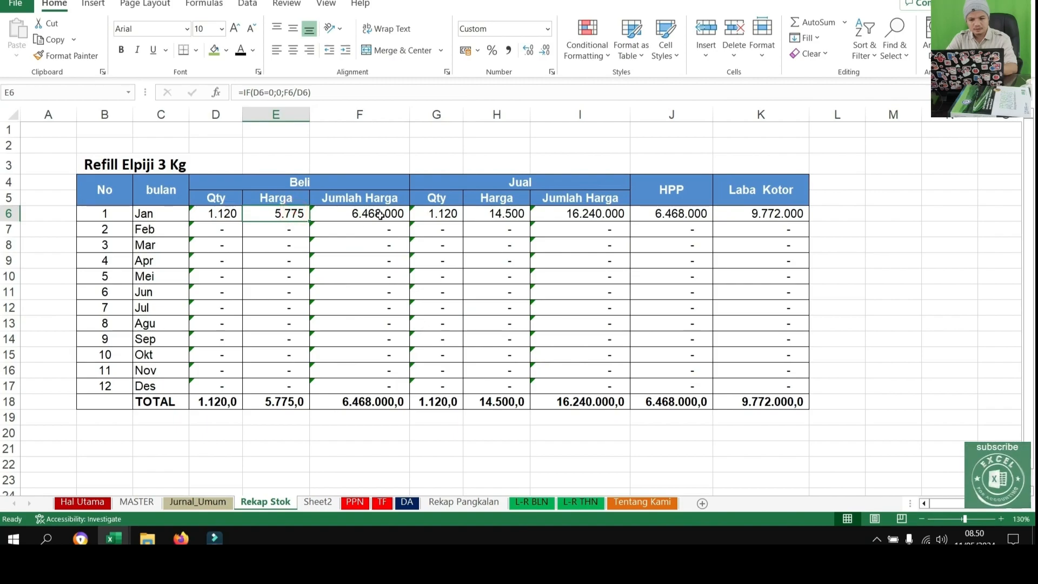
{"action": "left_click", "coordinate": [196, 502]}
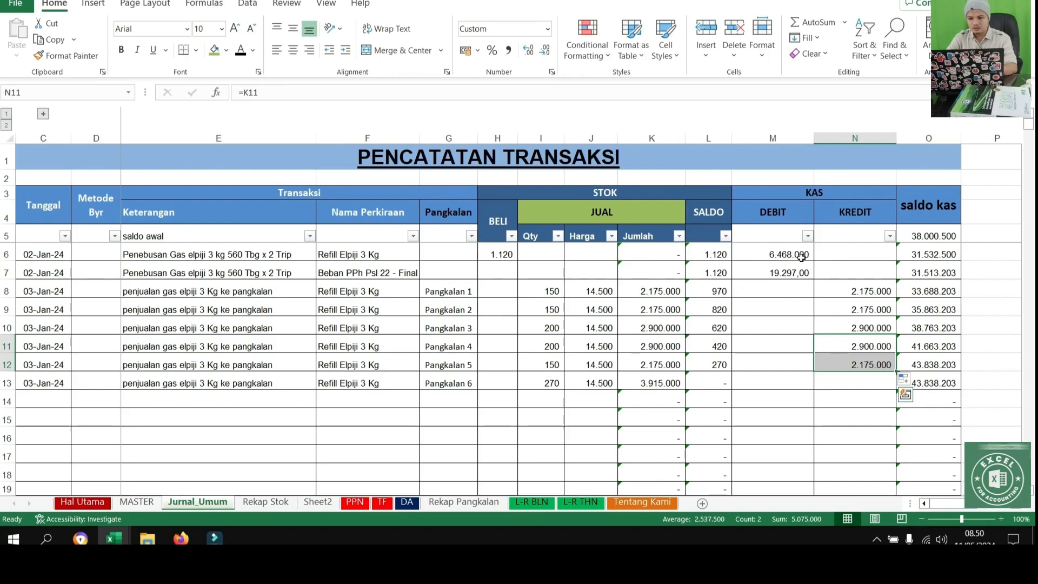
{"action": "left_click", "coordinate": [784, 257]}
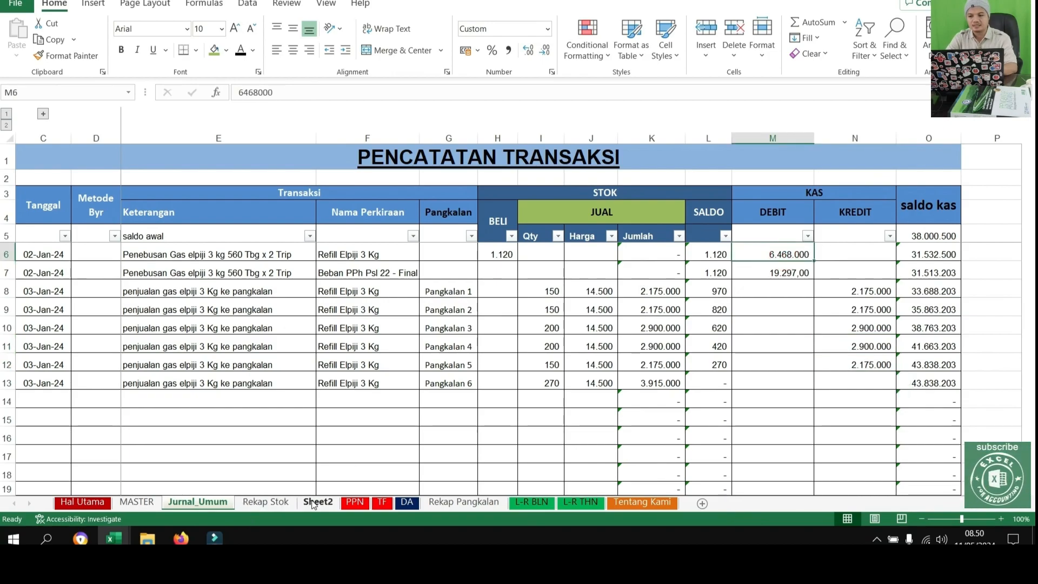
On Sheet2, calculate the purchase amount for two trips in cell K5 with the formula =G5*2
{"action": "left_click", "coordinate": [317, 502]}
{"action": "left_click", "coordinate": [572, 179]}
{"action": "key", "text": "Up"}
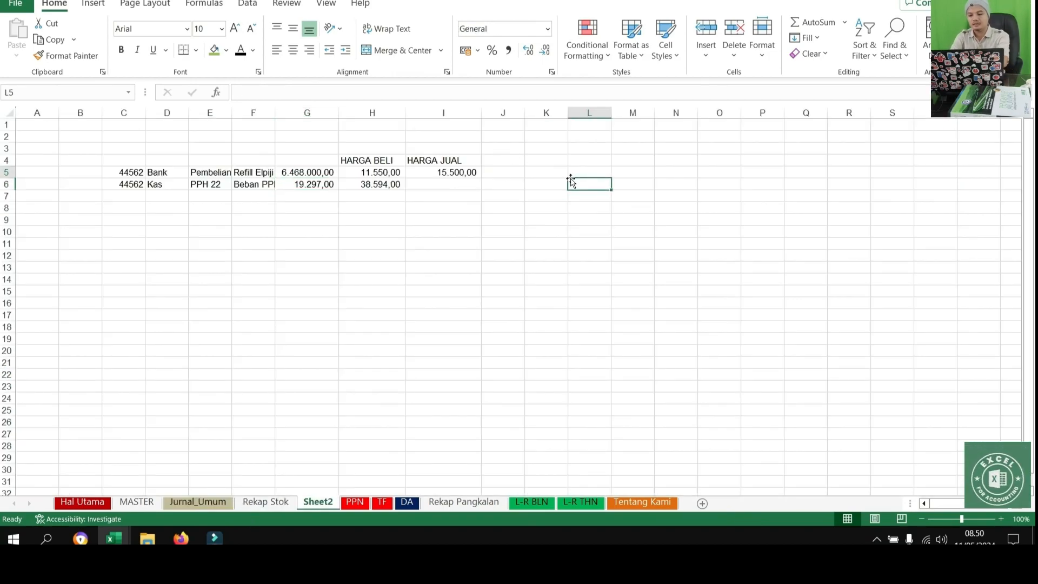
{"action": "key", "text": "Left"}
{"action": "type", "text": "="}
{"action": "key", "text": "Left"}
{"action": "key", "text": "Left"}
{"action": "key", "text": "Left"}
{"action": "key", "text": "Left"}
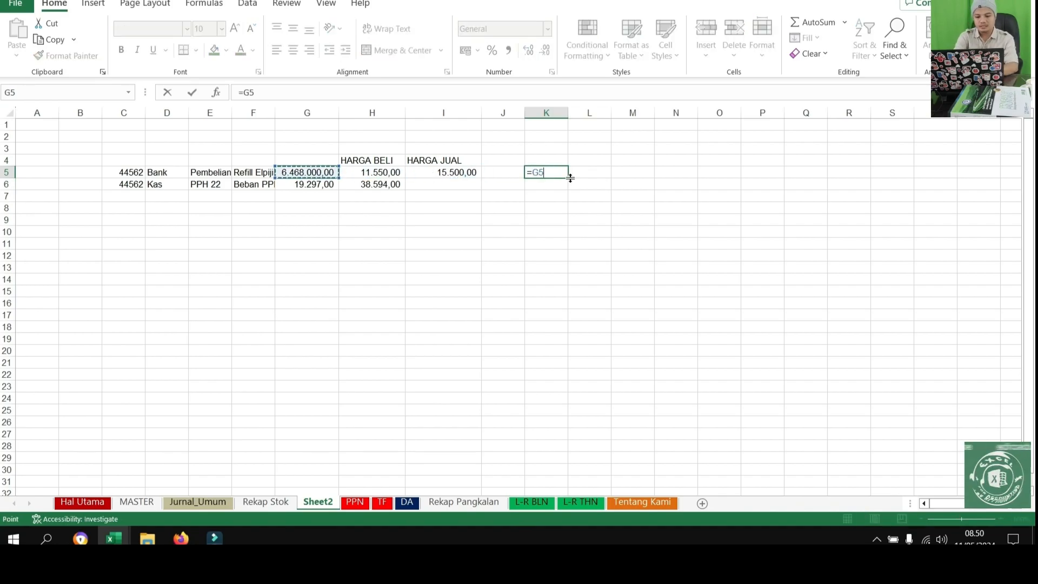
{"action": "type", "text": "*2"}
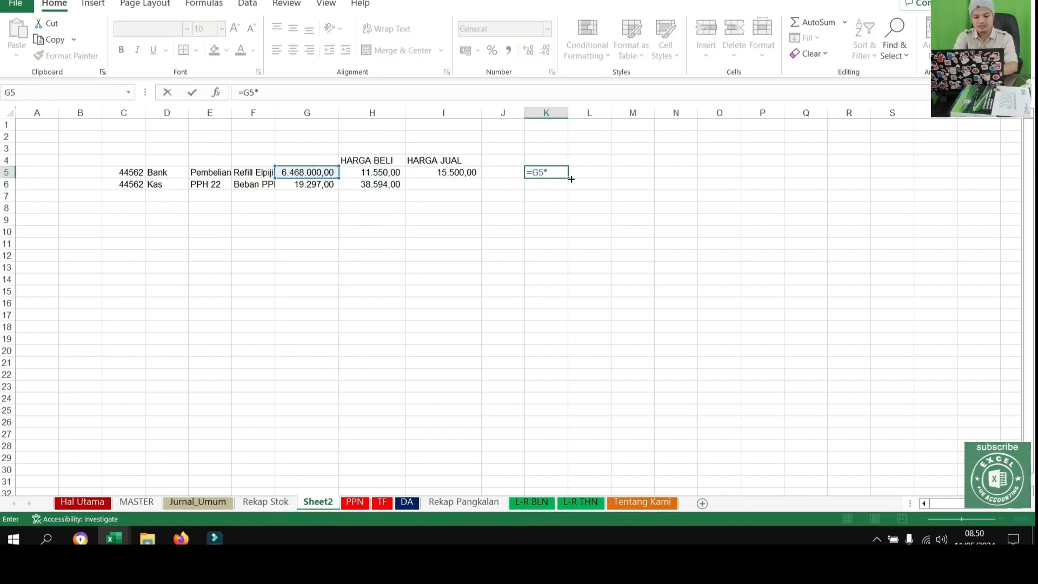
{"action": "key", "text": "Return"}
Fill the doubling formula down to K6 and paste both results as values into DEBIT cells M6:M7 of Jurnal_Umum
{"action": "left_click", "coordinate": [571, 174]}
{"action": "left_click_drag", "start_coordinate": [592, 178], "coordinate": [593, 190]}
{"action": "key", "text": "ctrl+c"}
{"action": "left_click", "coordinate": [198, 502]}
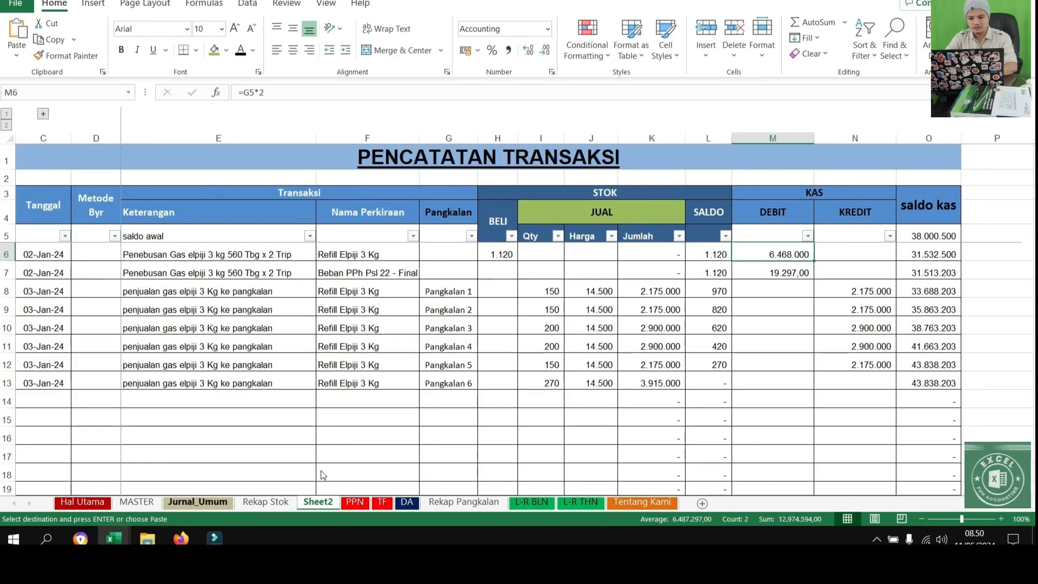
{"action": "left_click", "coordinate": [785, 256]}
{"action": "right_click", "coordinate": [787, 258]}
{"action": "left_click", "coordinate": [838, 187]}
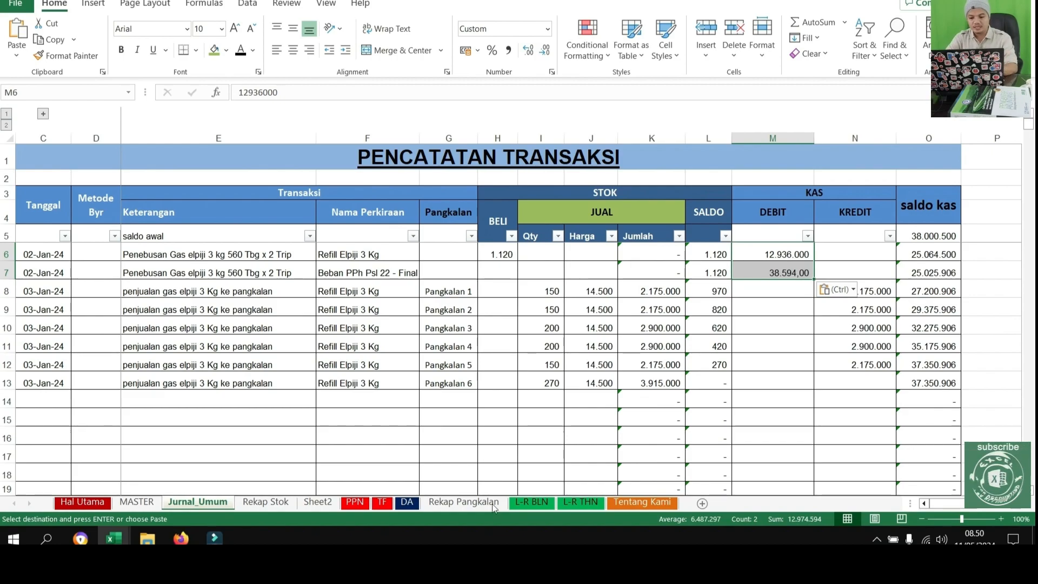
Review TOTAL HPP and Laba Kotor Usaha on the L-R BLN sheet and the Pangkalan 6 receivable on Rekap Pangkalan
{"action": "left_click", "coordinate": [528, 503]}
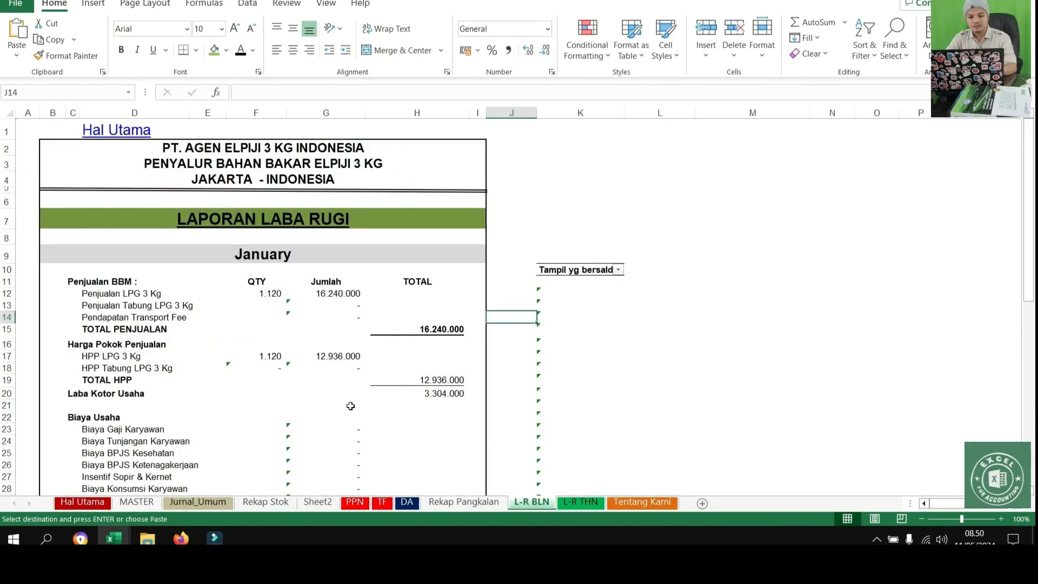
{"action": "left_click_drag", "start_coordinate": [114, 373], "coordinate": [529, 388]}
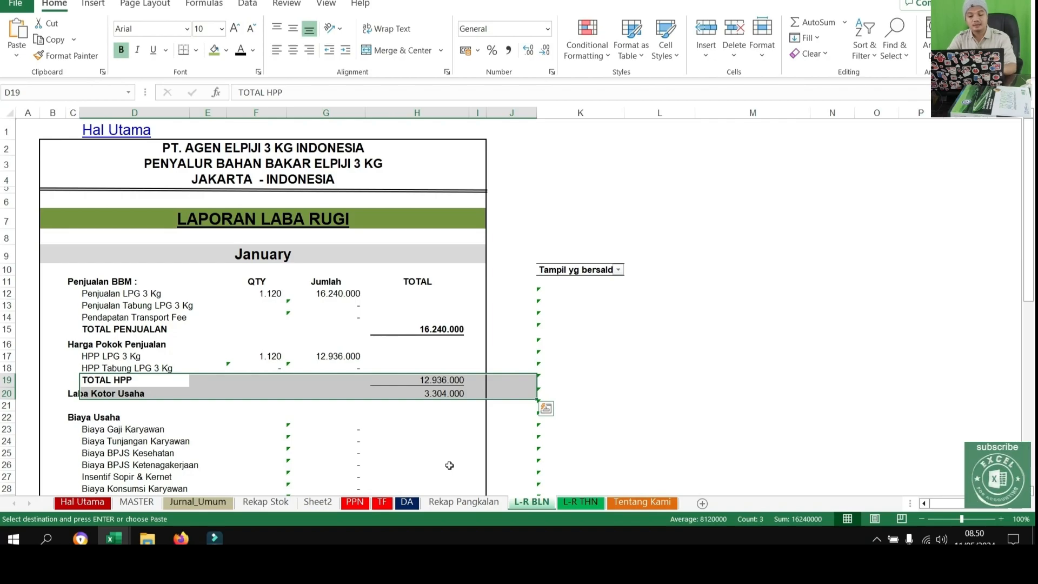
{"action": "left_click", "coordinate": [453, 503]}
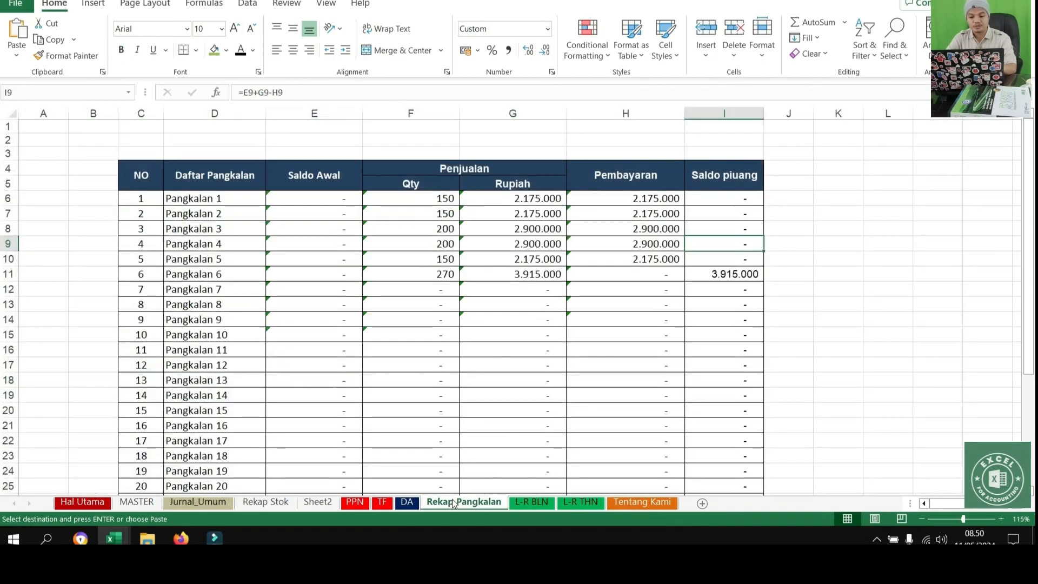
{"action": "left_click_drag", "start_coordinate": [173, 277], "coordinate": [784, 276]}
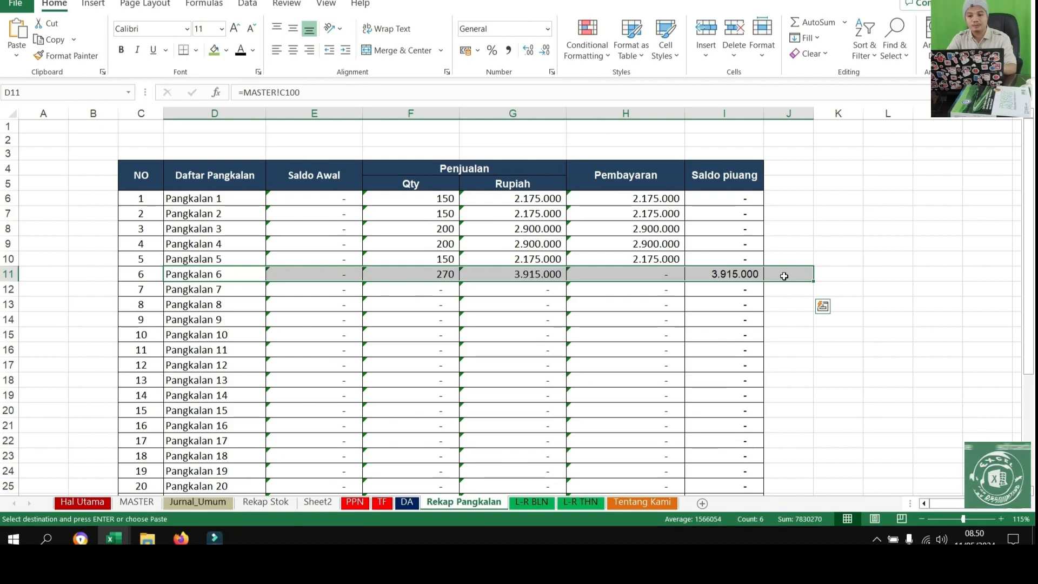
On the Jurnal_Umum sheet, copy the date 03-Jan-24 from C13 into C14:C15
{"action": "left_click", "coordinate": [197, 501]}
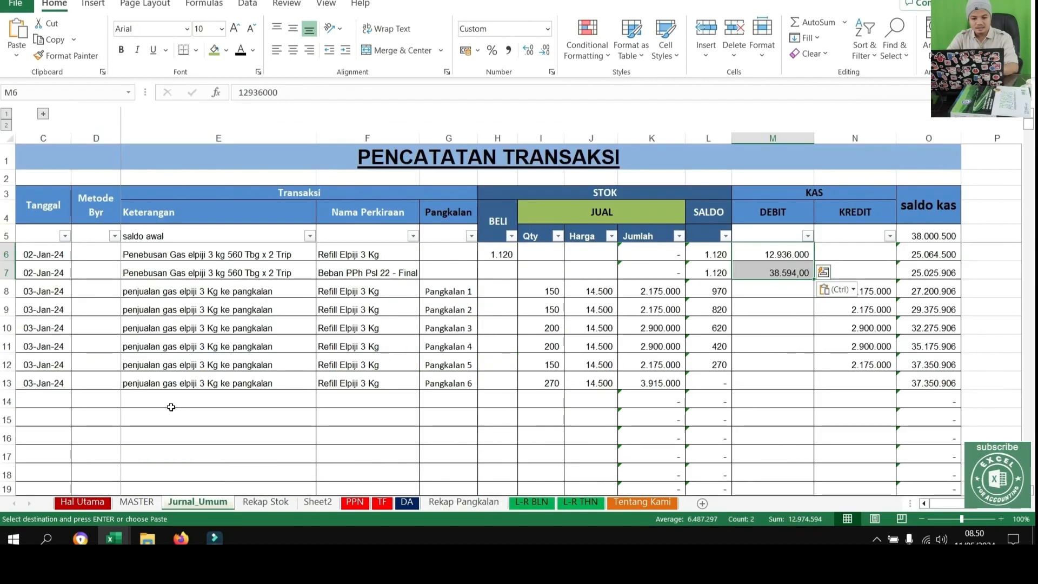
{"action": "left_click", "coordinate": [36, 382]}
{"action": "key", "text": "ctrl+c"}
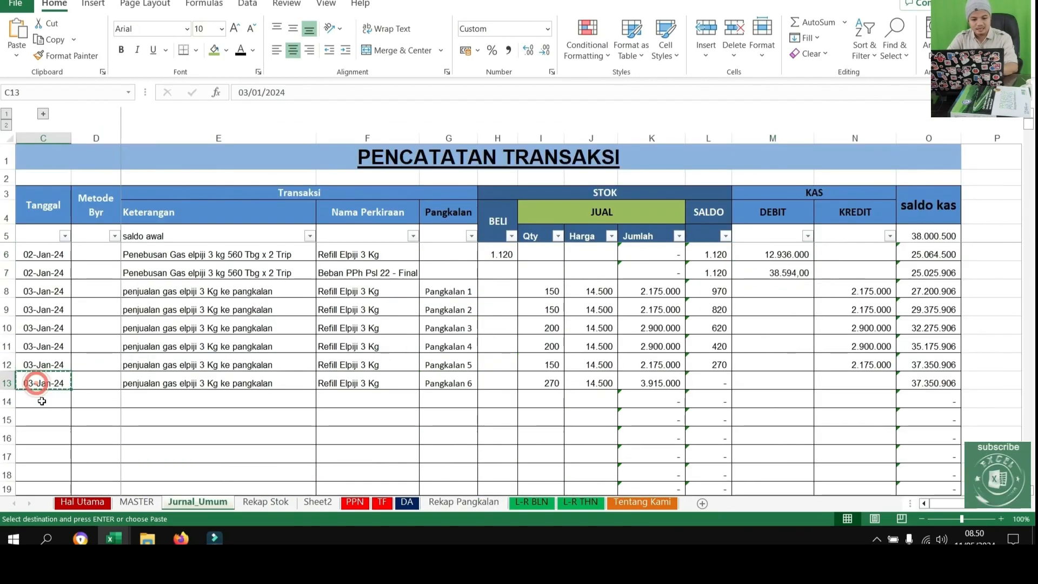
{"action": "left_click_drag", "start_coordinate": [41, 401], "coordinate": [42, 420]}
{"action": "key", "text": "ctrl+v"}
Enter the transaction description "bayar gaji sopir 2 x 200.000" in Keterangan cell E14
{"action": "left_click", "coordinate": [175, 402]}
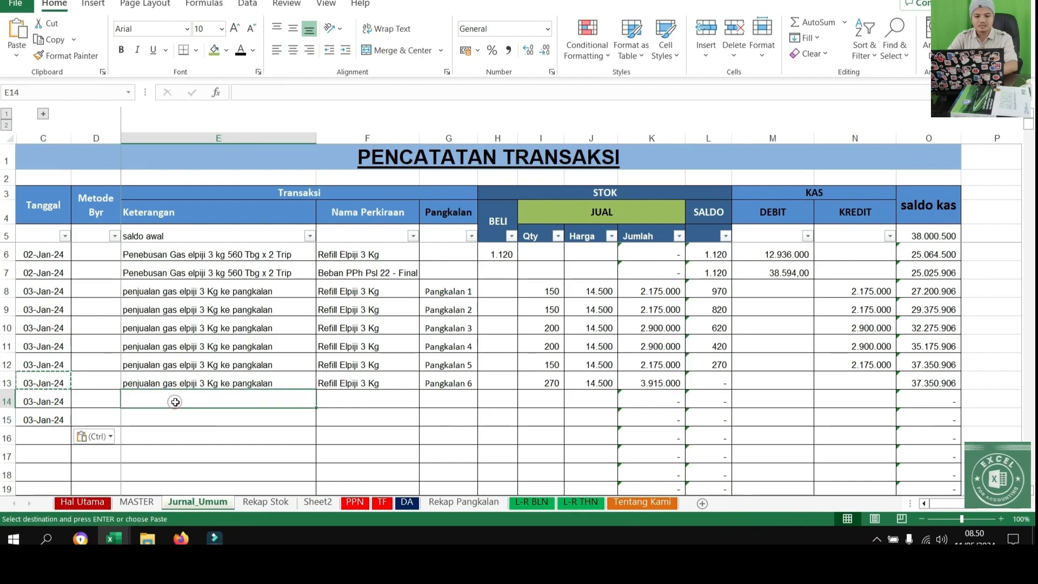
{"action": "type", "text": "b"}
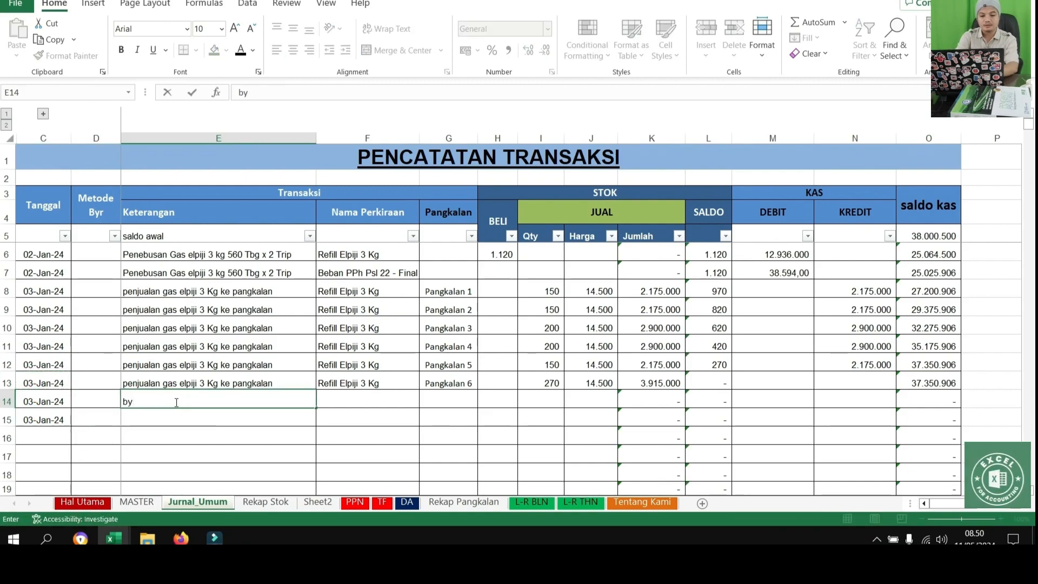
{"action": "type", "text": "ayar gaji sopir"}
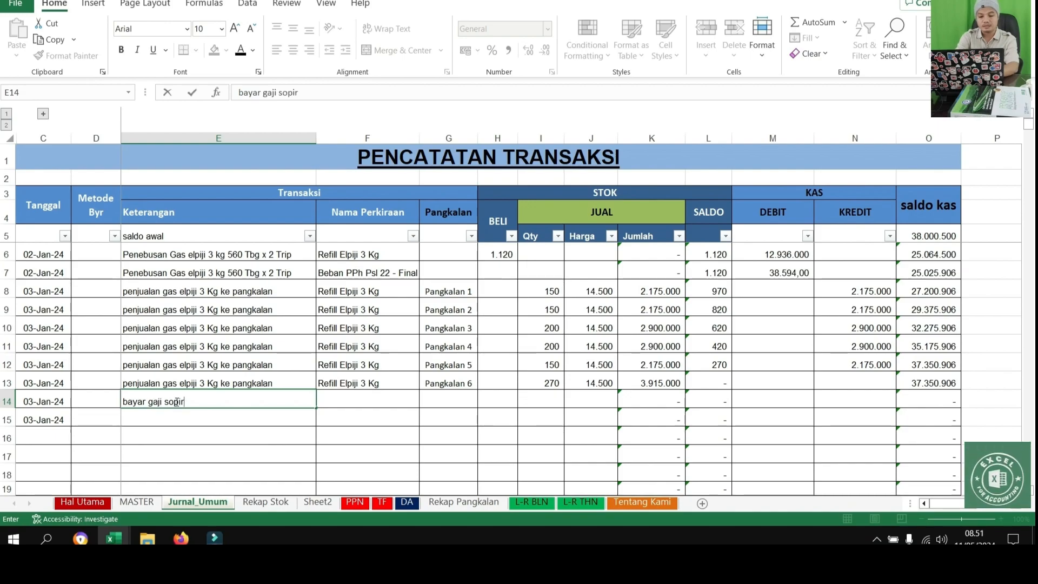
{"action": "key", "text": "Return"}
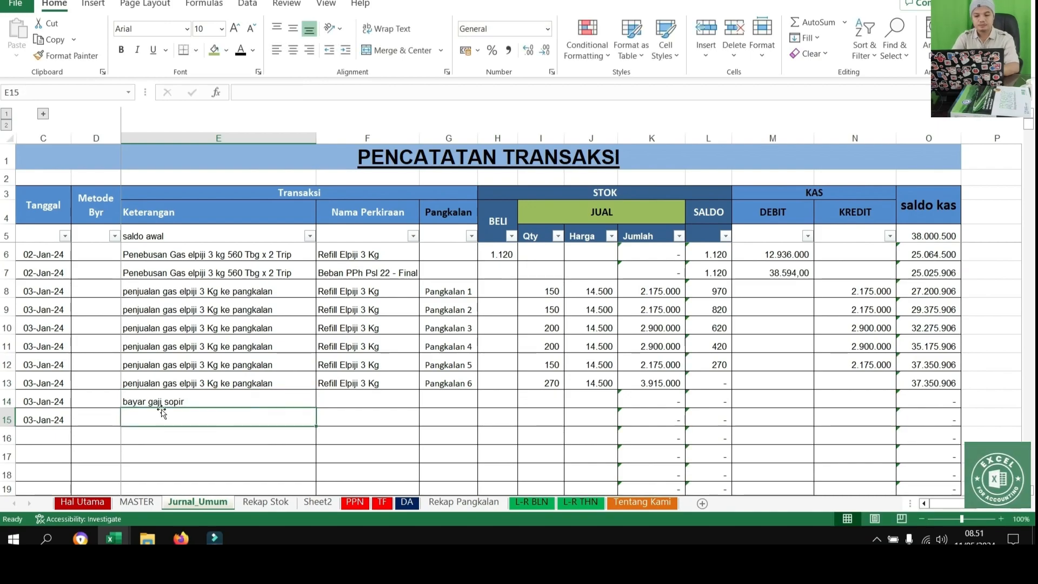
{"action": "double_click", "coordinate": [244, 401]}
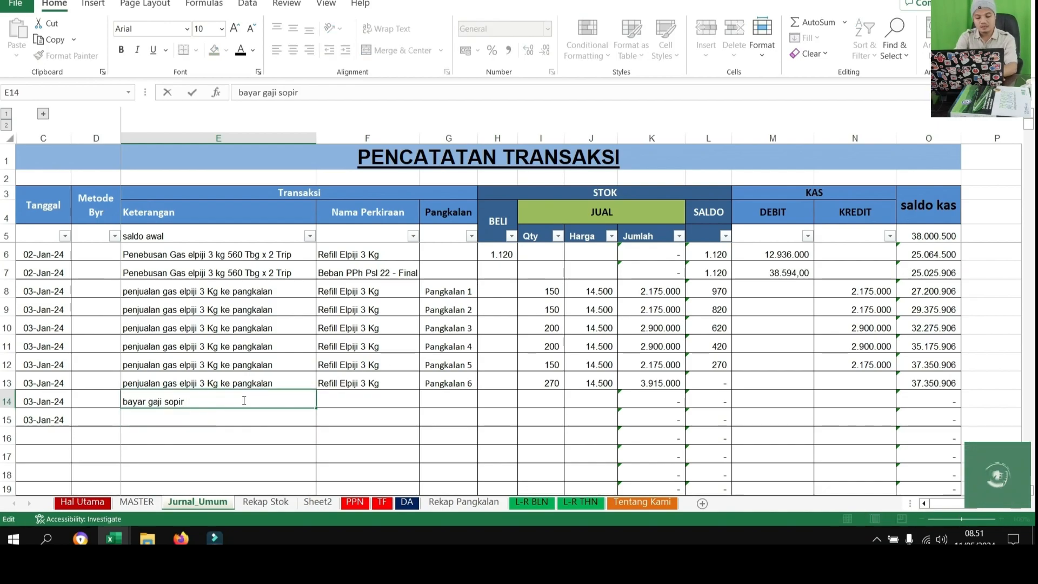
{"action": "type", "text": "2 x"}
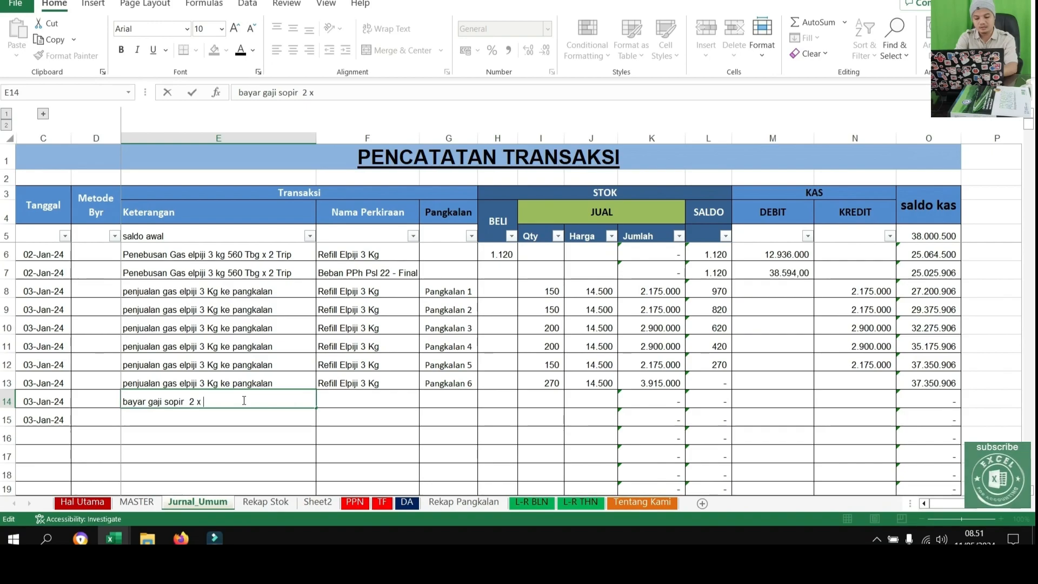
{"action": "type", "text": " 200.000"}
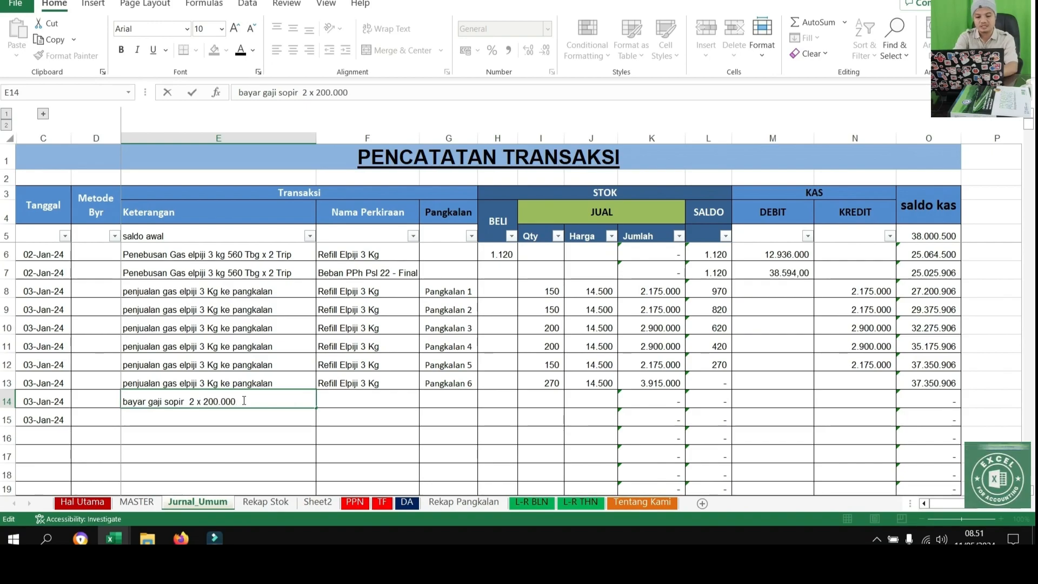
{"action": "key", "text": "Return"}
Set the Nama Perkiraan in F14 to Biaya Gaji Karyawan for the driver salary entry
{"action": "left_click", "coordinate": [353, 398]}
{"action": "left_click", "coordinate": [425, 401]}
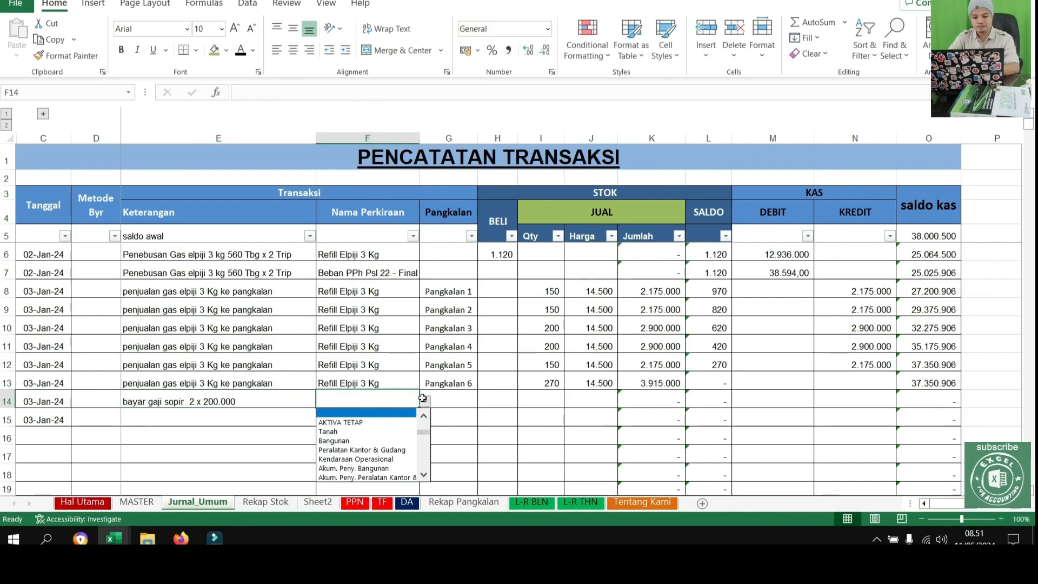
{"action": "scroll", "coordinate": [425, 475], "scroll_direction": "down", "scroll_amount": 8}
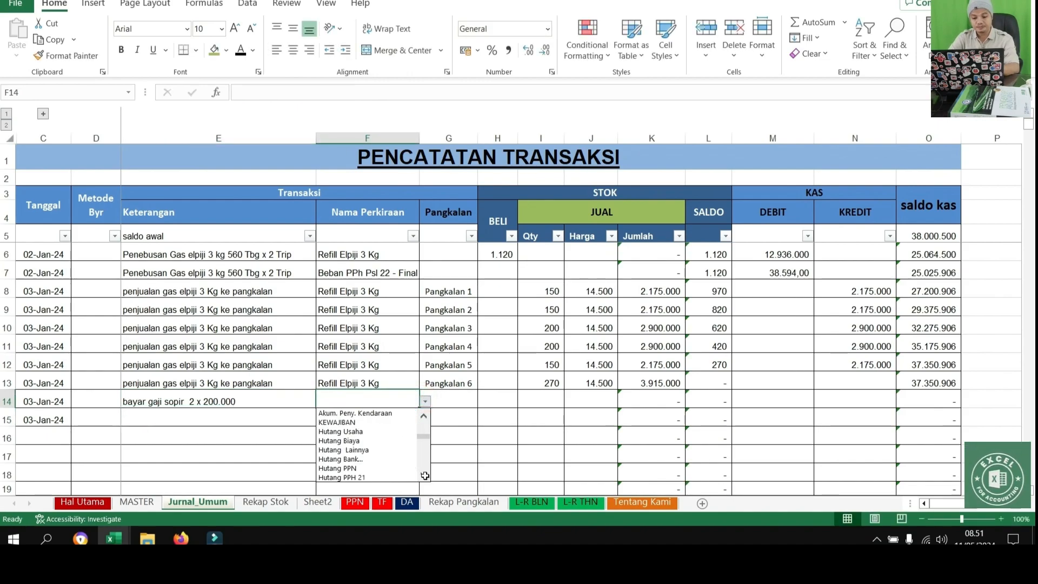
{"action": "scroll", "coordinate": [425, 476], "scroll_direction": "down", "scroll_amount": 2}
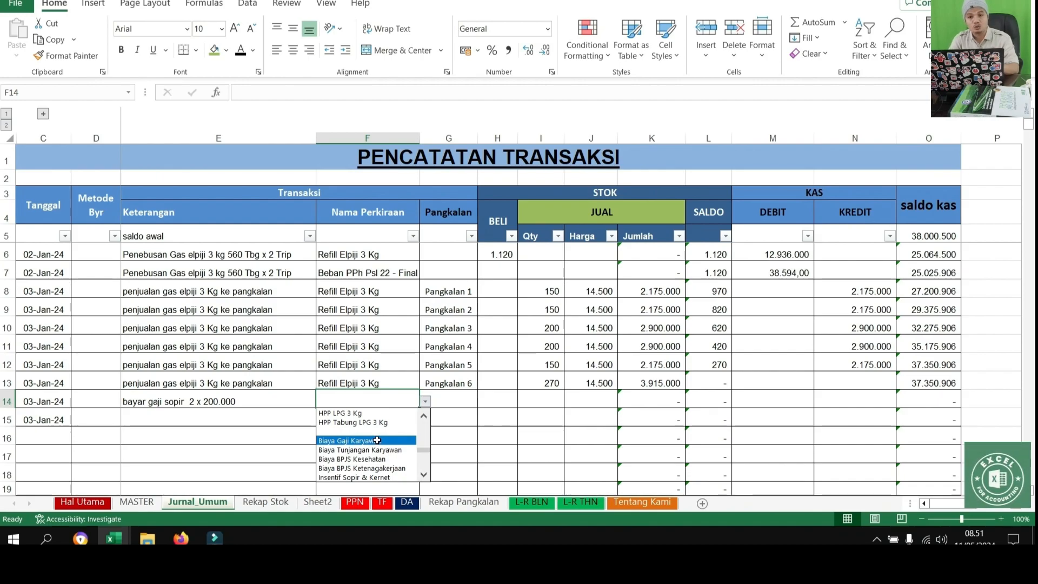
{"action": "left_click", "coordinate": [377, 440]}
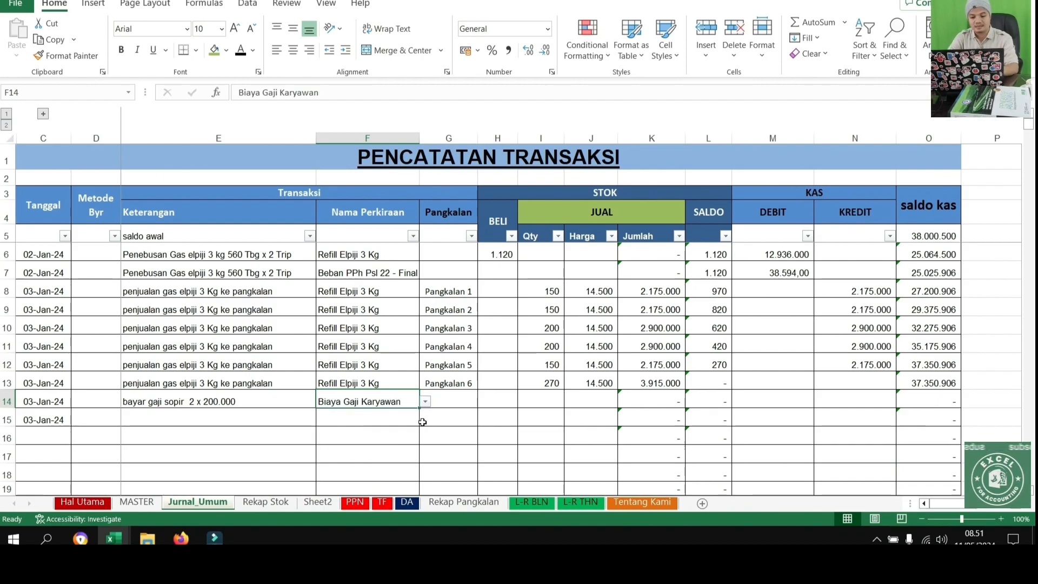
{"action": "left_click", "coordinate": [457, 415]}
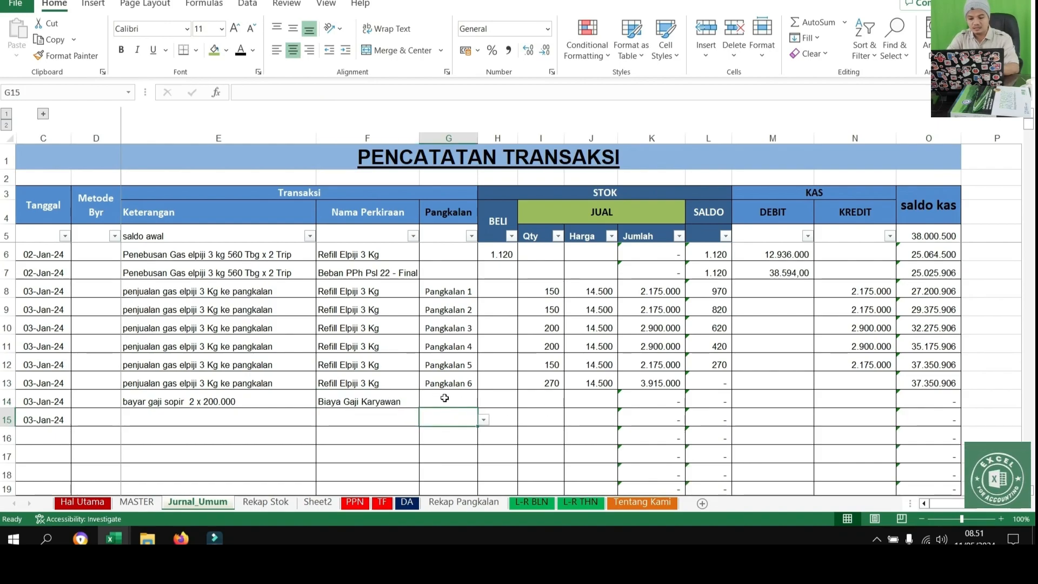
Enter a DEBIT amount of 400000 in M14 for the driver salary entry
{"action": "left_click", "coordinate": [775, 385]}
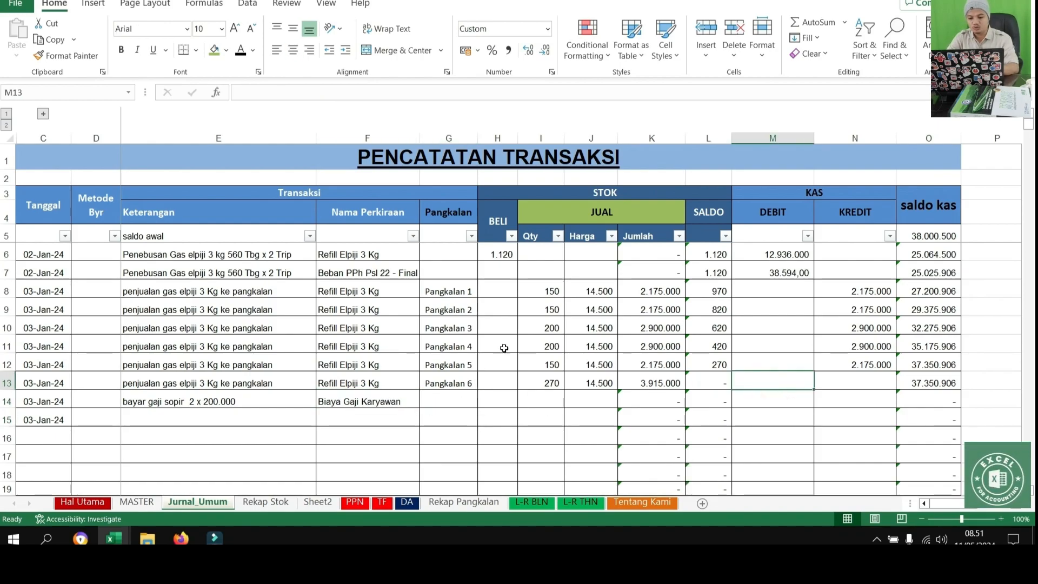
{"action": "left_click_drag", "start_coordinate": [498, 268], "coordinate": [641, 403]}
{"action": "left_click", "coordinate": [738, 395]}
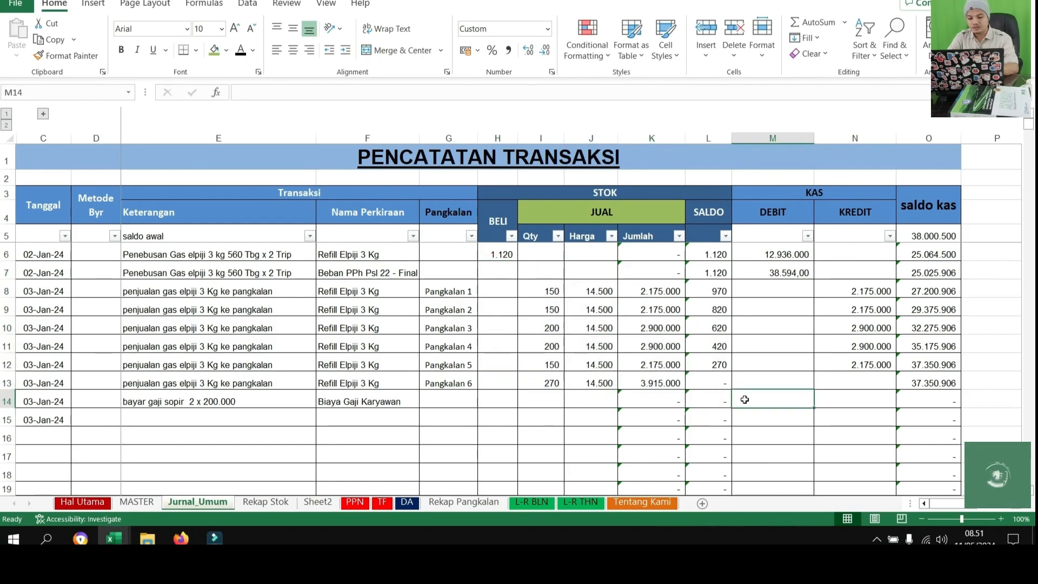
{"action": "key", "text": "Left"}
{"action": "key", "text": "Left"}
{"action": "key", "text": "Right"}
{"action": "key", "text": "Right"}
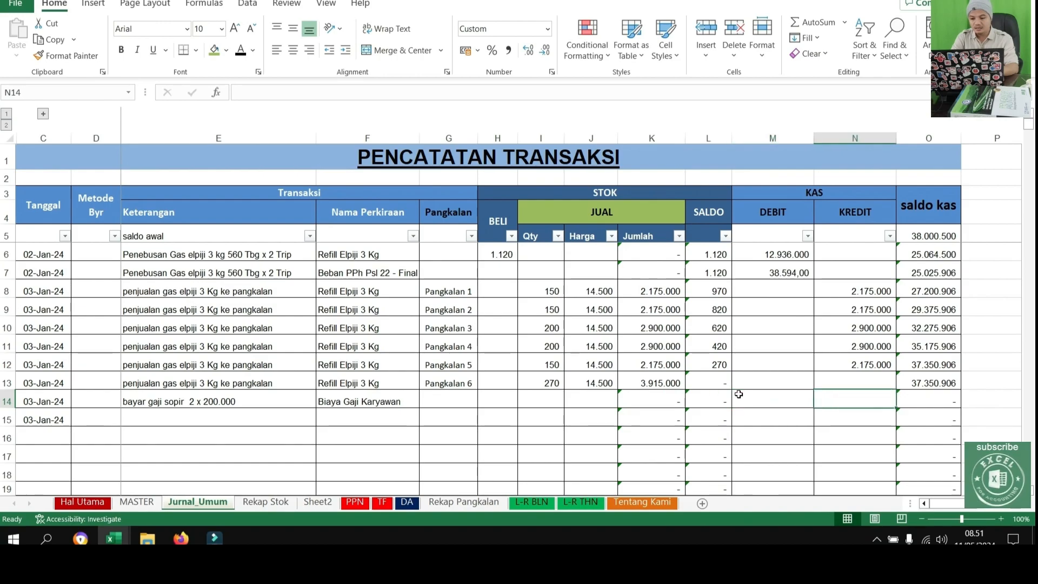
{"action": "type", "text": "400000"}
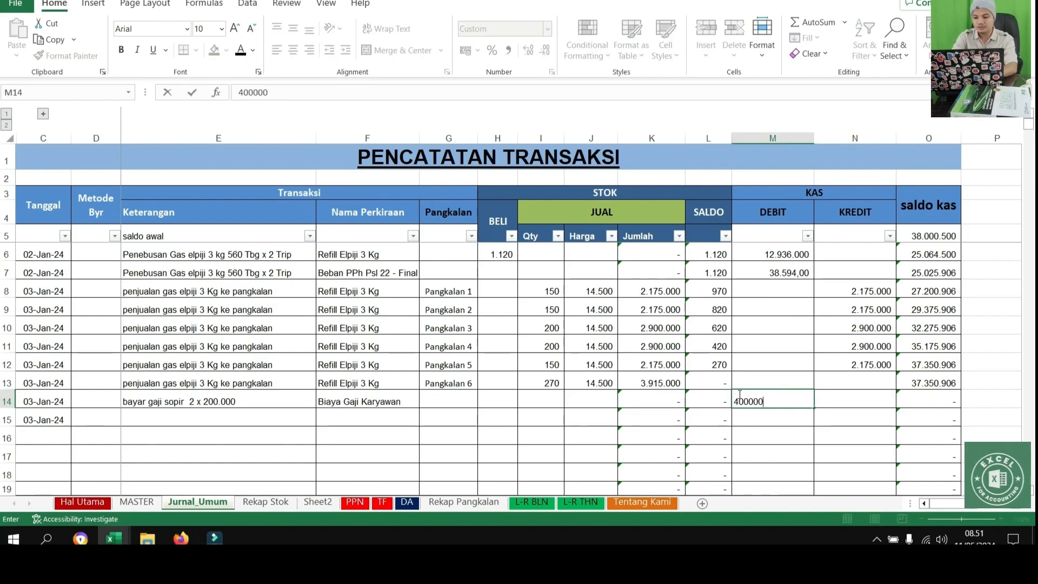
{"action": "key", "text": "Return"}
Enter the transaction description "Isi BBM Truk 2 x 250.000" in Keterangan cell E15
{"action": "key", "text": "Left"}
{"action": "key", "text": "Left"}
{"action": "key", "text": "Left"}
{"action": "key", "text": "Left"}
{"action": "key", "text": "Left"}
{"action": "key", "text": "Left"}
{"action": "key", "text": "Left"}
{"action": "key", "text": "Left"}
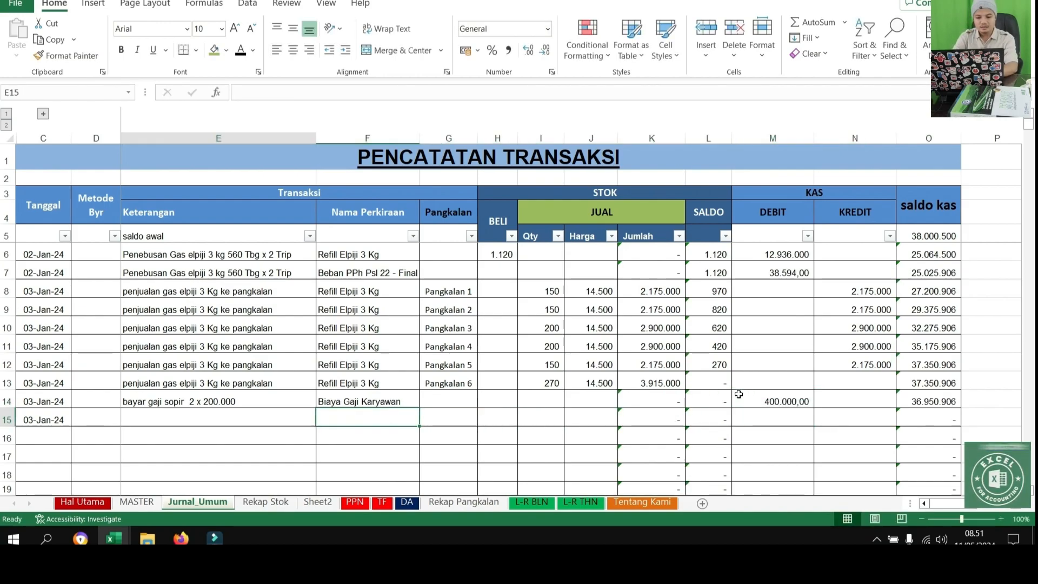
{"action": "type", "text": "Isi BBM"}
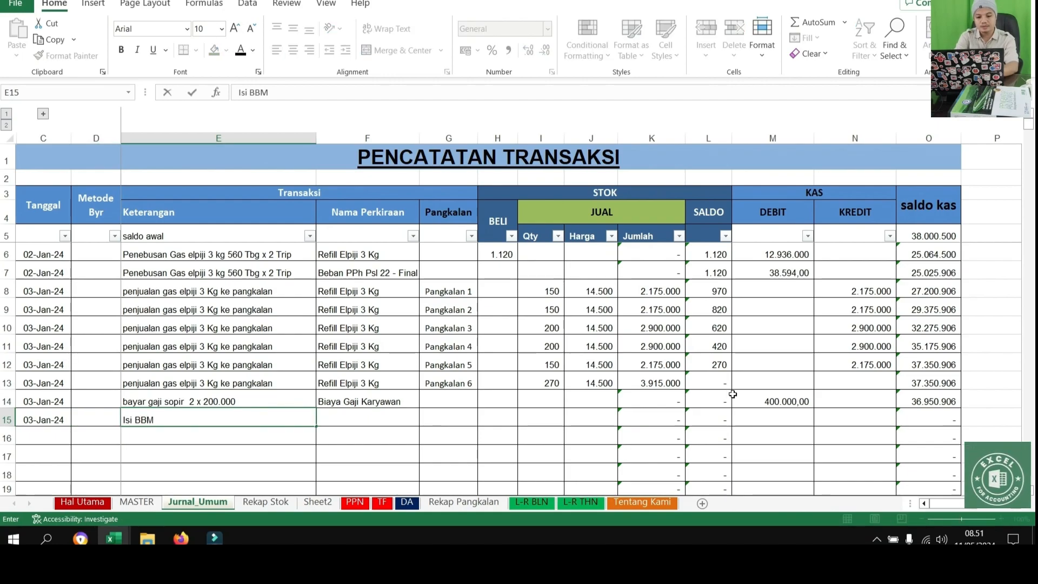
{"action": "type", "text": " Truk"}
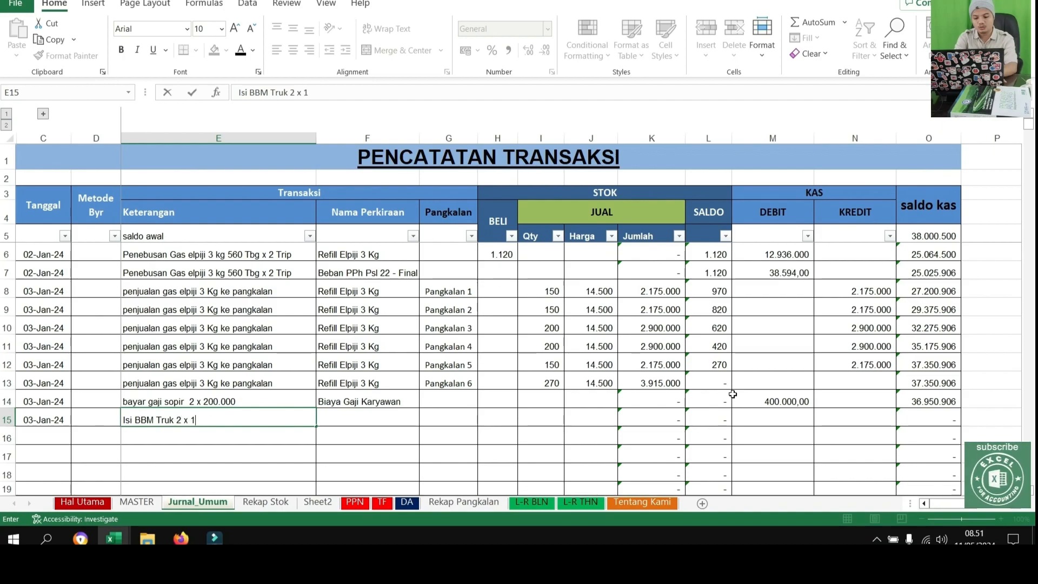
{"action": "type", "text": " 2 x 250.000"}
{"action": "key", "text": "Return"}
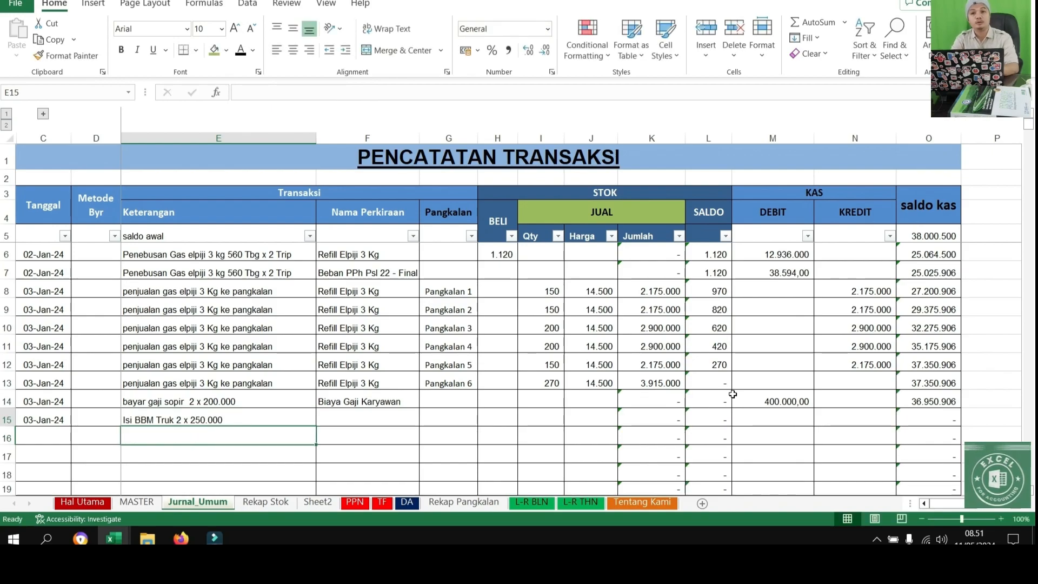
Set the Nama Perkiraan in F15 to Biaya BBM Kendaraan for the truck fuel entry
{"action": "key", "text": "Up"}
{"action": "key", "text": "Right"}
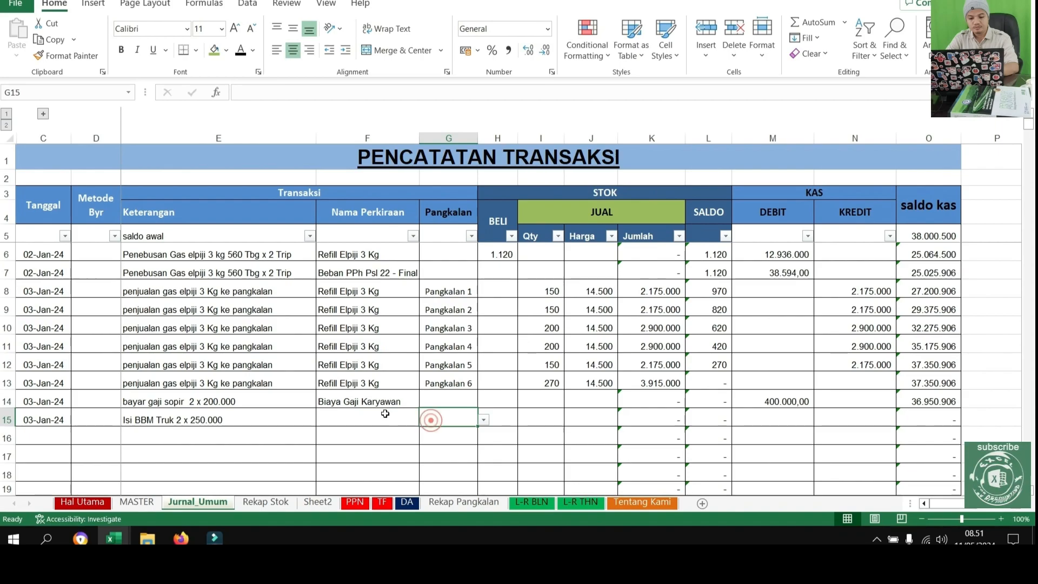
{"action": "left_click", "coordinate": [425, 420]}
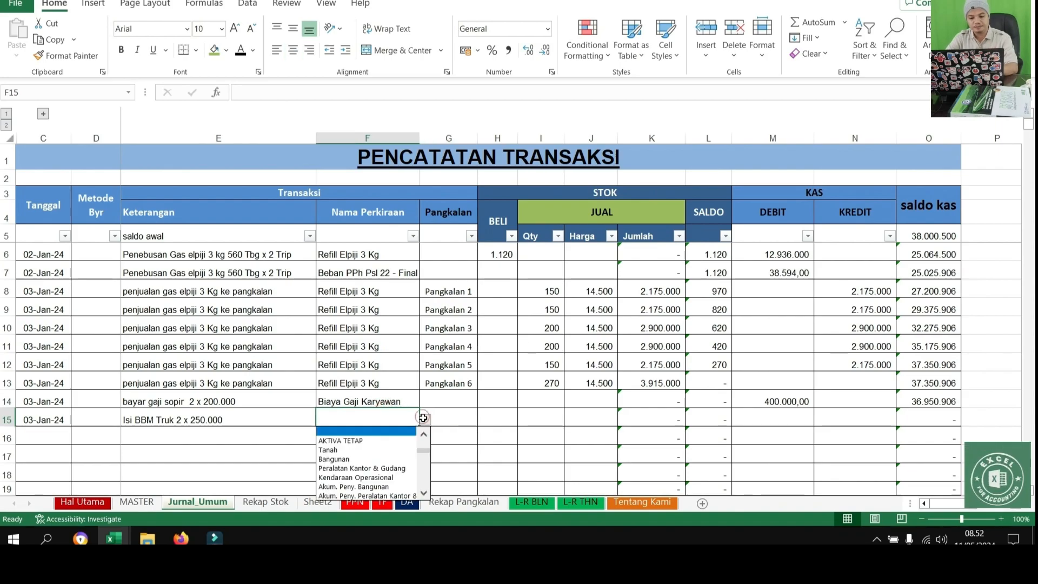
{"action": "left_click", "coordinate": [425, 493]}
{"action": "left_click", "coordinate": [425, 493]}
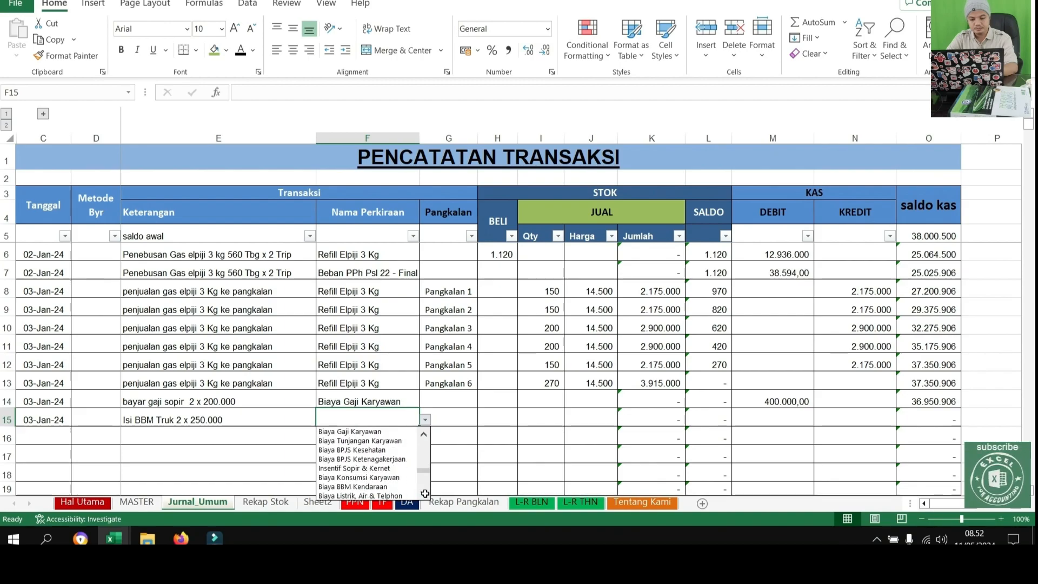
{"action": "left_click", "coordinate": [382, 457]}
{"action": "left_click", "coordinate": [382, 455]}
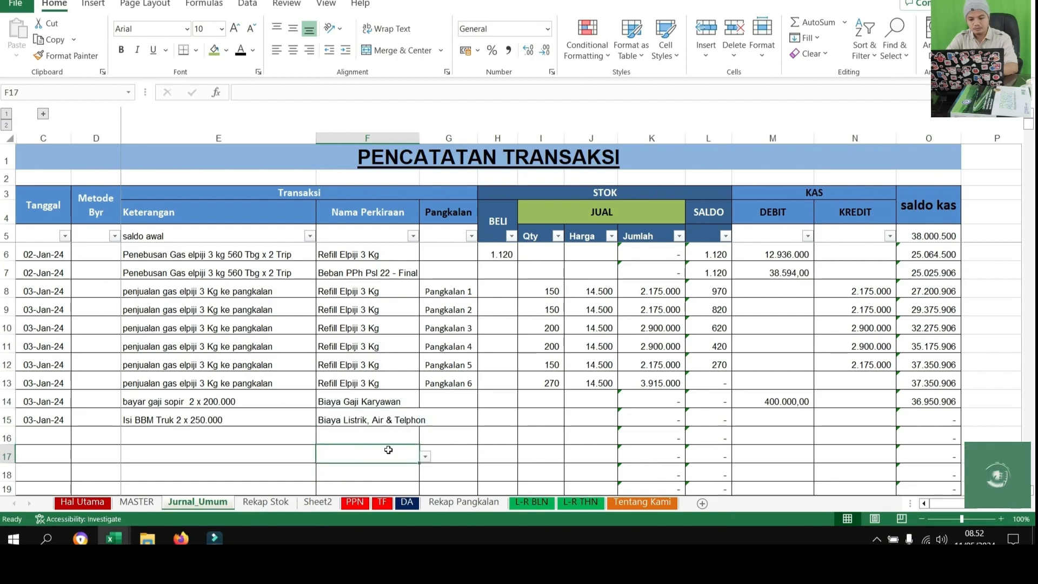
{"action": "left_click", "coordinate": [397, 419]}
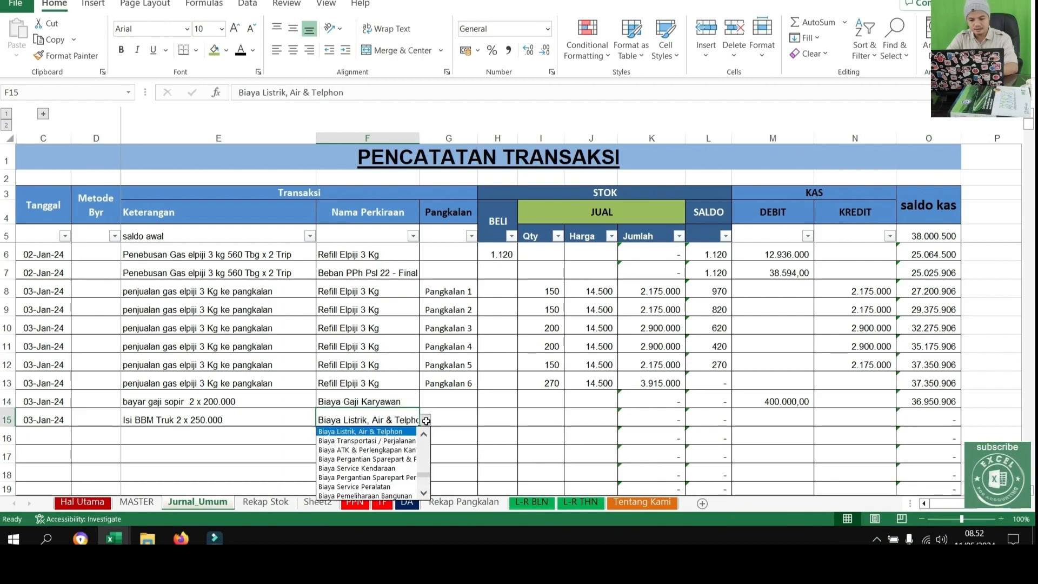
{"action": "left_click", "coordinate": [426, 432]}
{"action": "left_click", "coordinate": [425, 433]}
{"action": "left_click", "coordinate": [384, 441]}
{"action": "left_click", "coordinate": [459, 435]}
Enter a DEBIT amount of 500000 in M15 for the truck fuel entry
{"action": "left_click", "coordinate": [784, 417]}
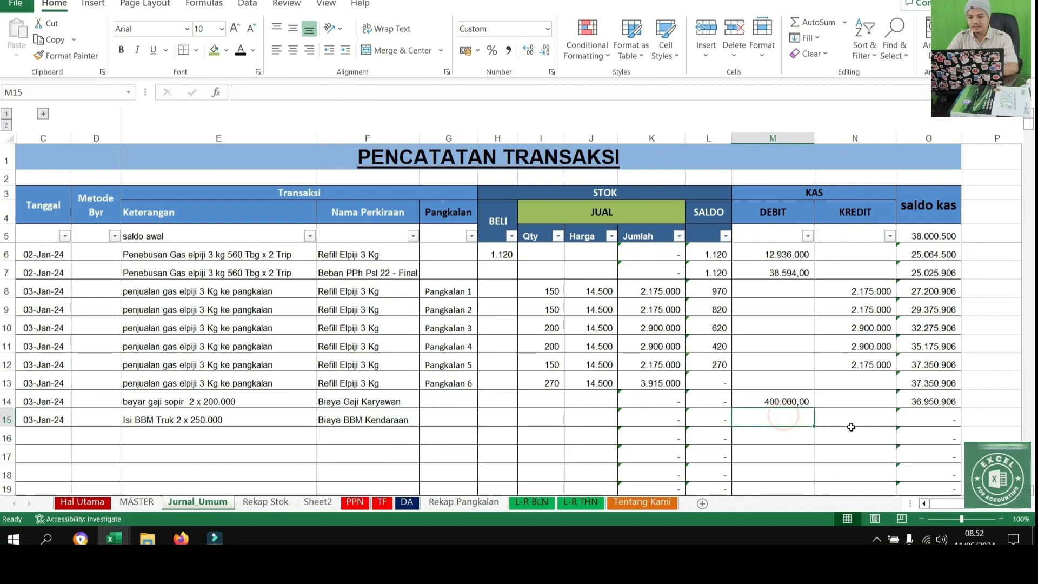
{"action": "type", "text": "5000000"}
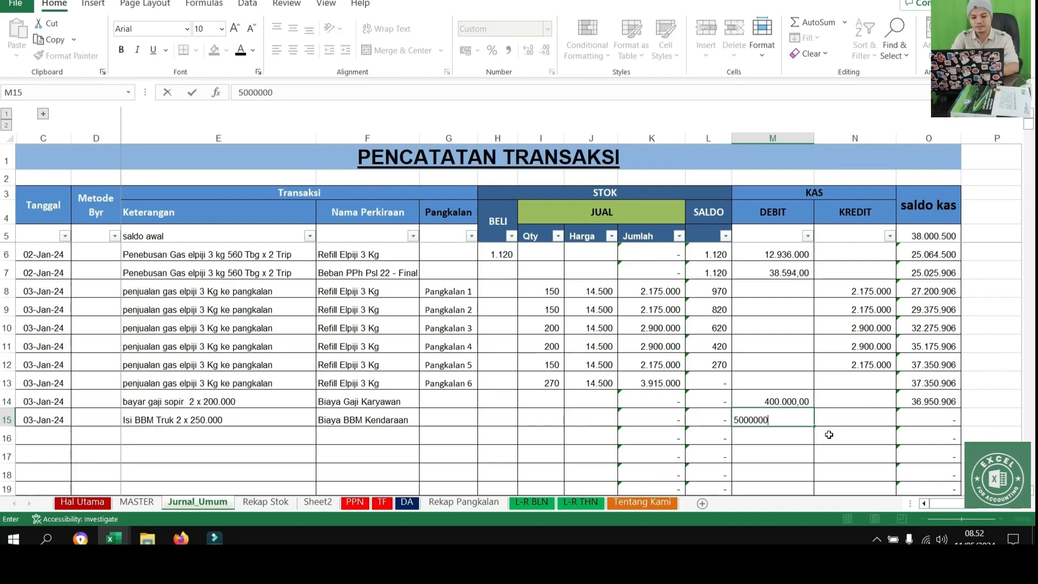
{"action": "key", "text": "Return"}
{"action": "double_click", "coordinate": [789, 418]}
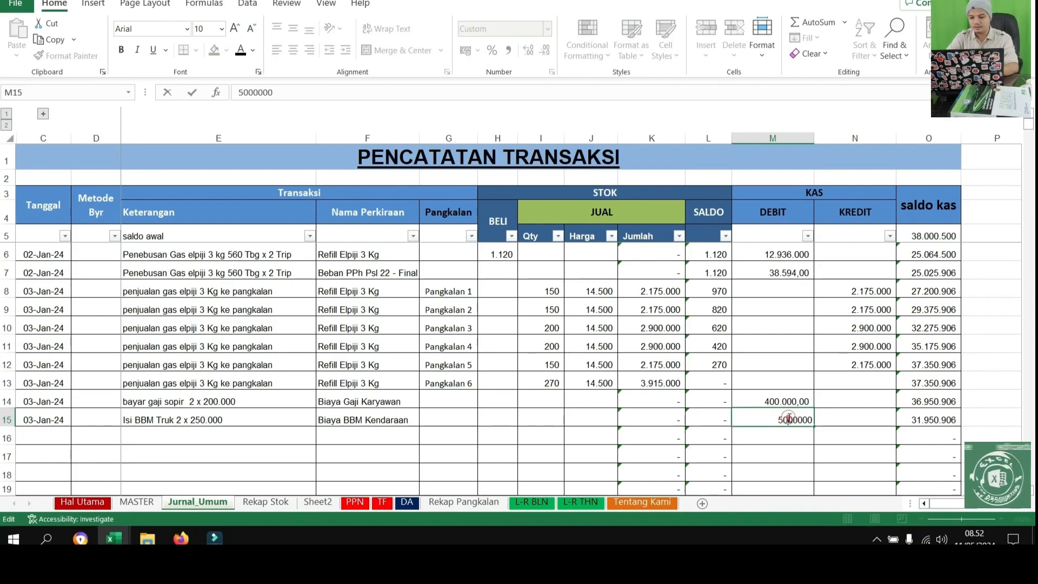
{"action": "key", "text": "BackSpace"}
{"action": "key", "text": "Return"}
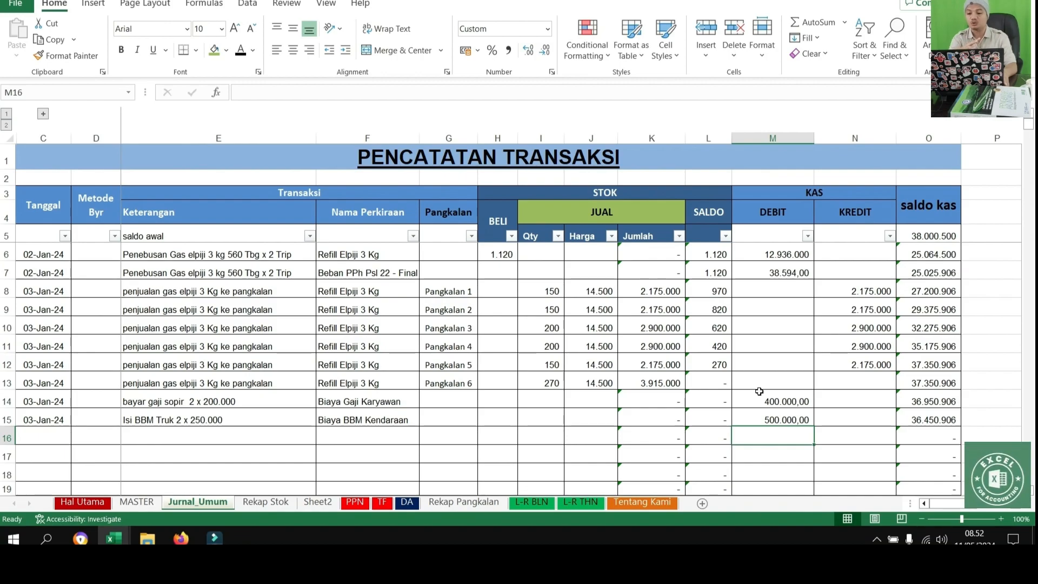
Review the salary and fuel expenses and Laba Rugi Setelah Pajak on the L-R BLN sheet, plus the Rekap Pangkalan sheet
{"action": "left_click", "coordinate": [516, 503]}
{"action": "scroll", "coordinate": [305, 420], "scroll_direction": "down", "scroll_amount": 2}
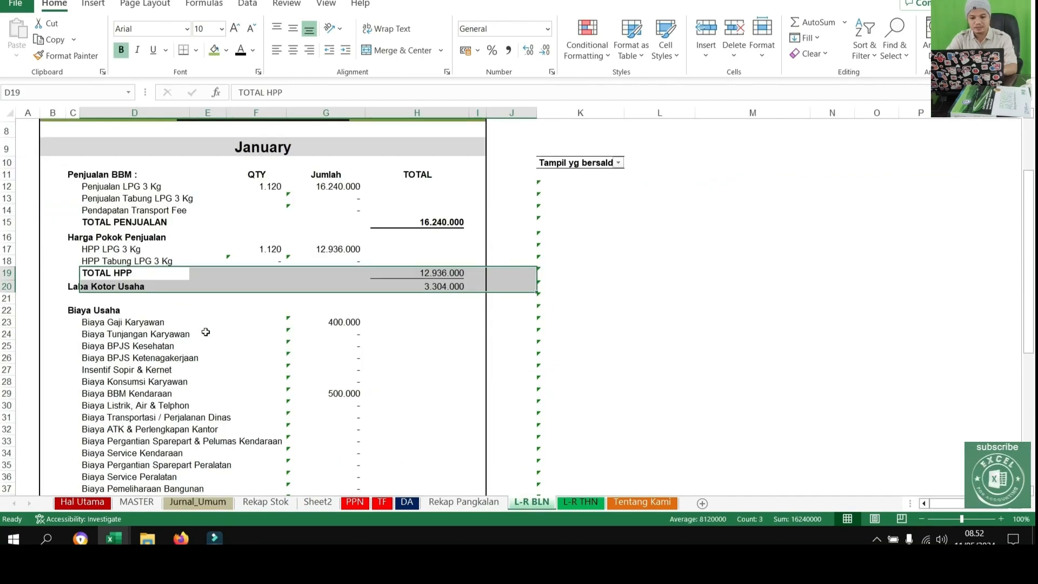
{"action": "left_click_drag", "start_coordinate": [87, 320], "coordinate": [452, 309]}
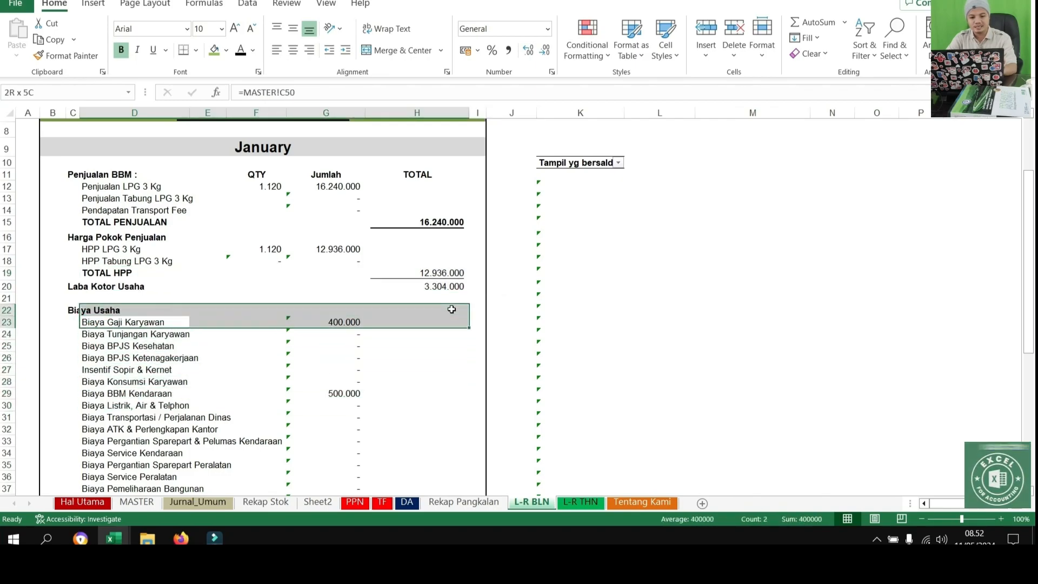
{"action": "left_click_drag", "start_coordinate": [111, 388], "coordinate": [352, 394]}
{"action": "scroll", "coordinate": [406, 390], "scroll_direction": "down", "scroll_amount": 5}
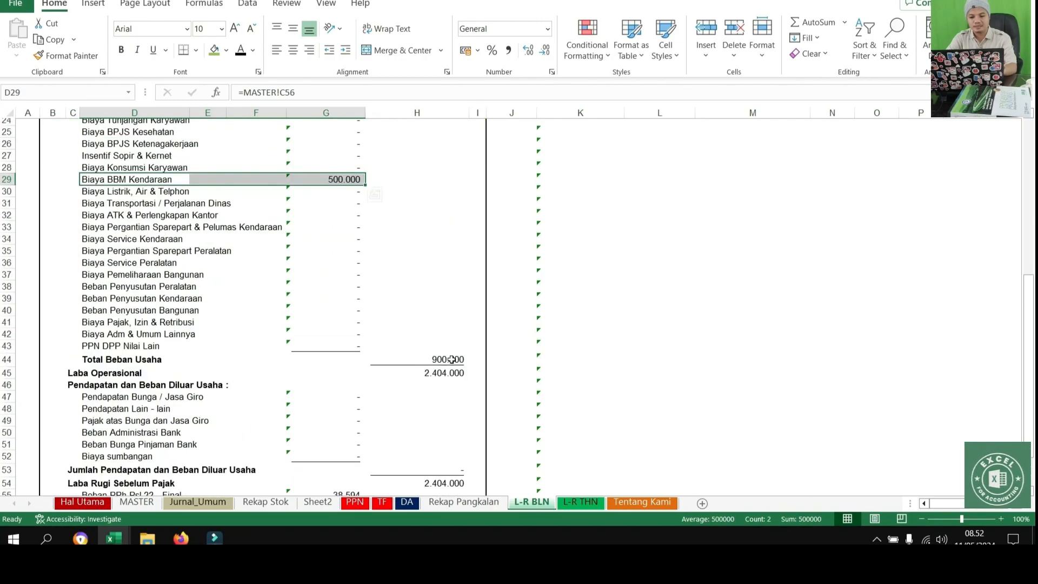
{"action": "scroll", "coordinate": [453, 360], "scroll_direction": "down", "scroll_amount": 3}
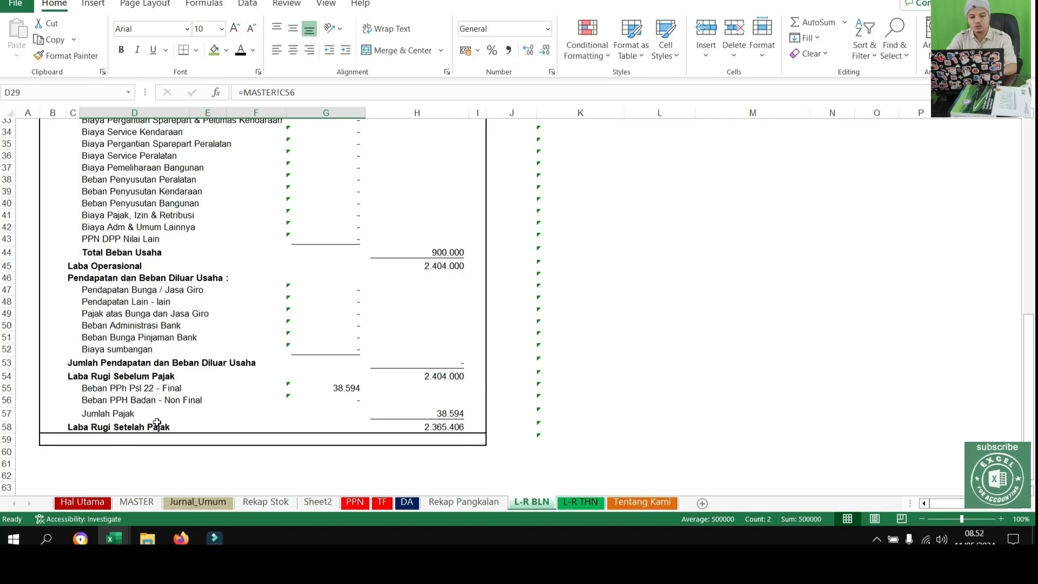
{"action": "left_click", "coordinate": [453, 431]}
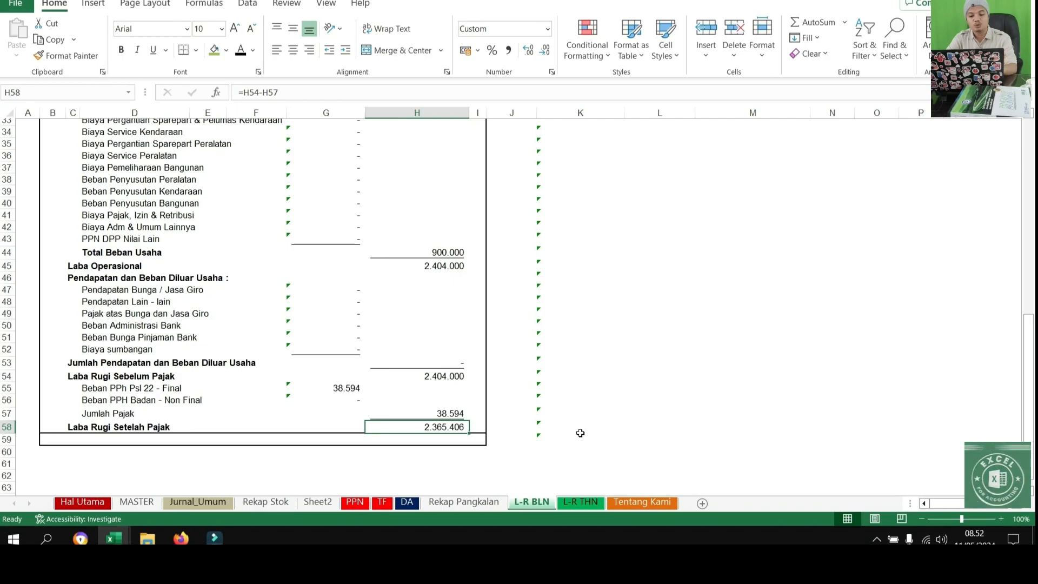
{"action": "scroll", "coordinate": [581, 433], "scroll_direction": "up", "scroll_amount": 11}
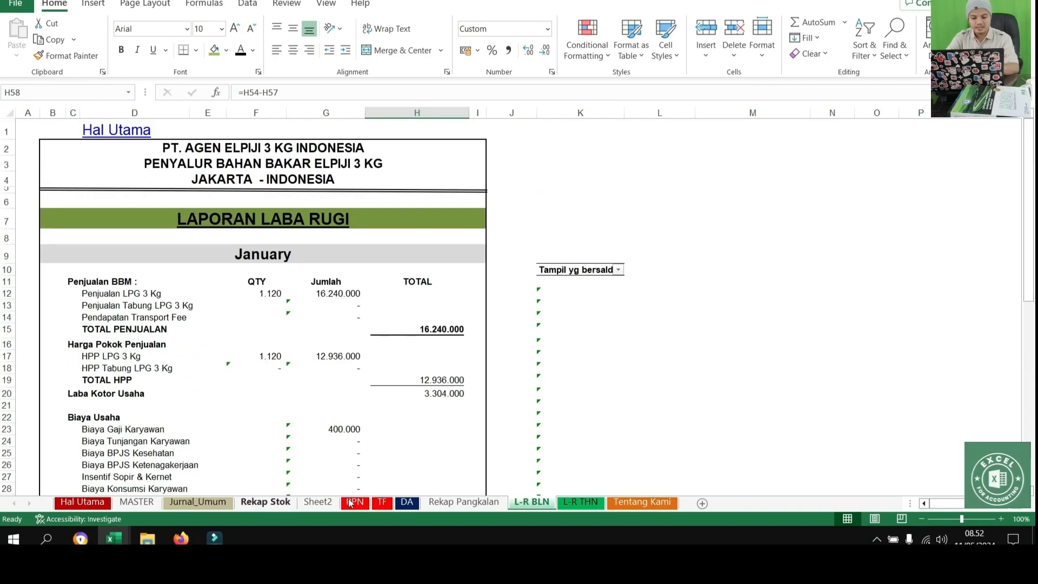
{"action": "left_click", "coordinate": [458, 503]}
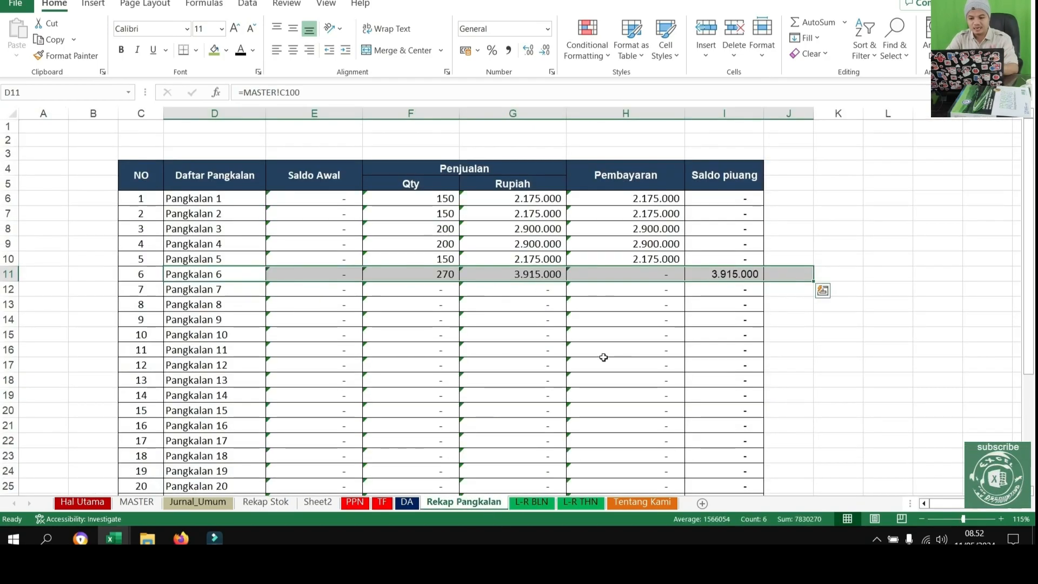
On the Jurnal_Umum sheet, copy the date 03-Jan-24 from C15 into C16
{"action": "left_click", "coordinate": [198, 502]}
{"action": "scroll", "coordinate": [105, 371], "scroll_direction": "down", "scroll_amount": 2}
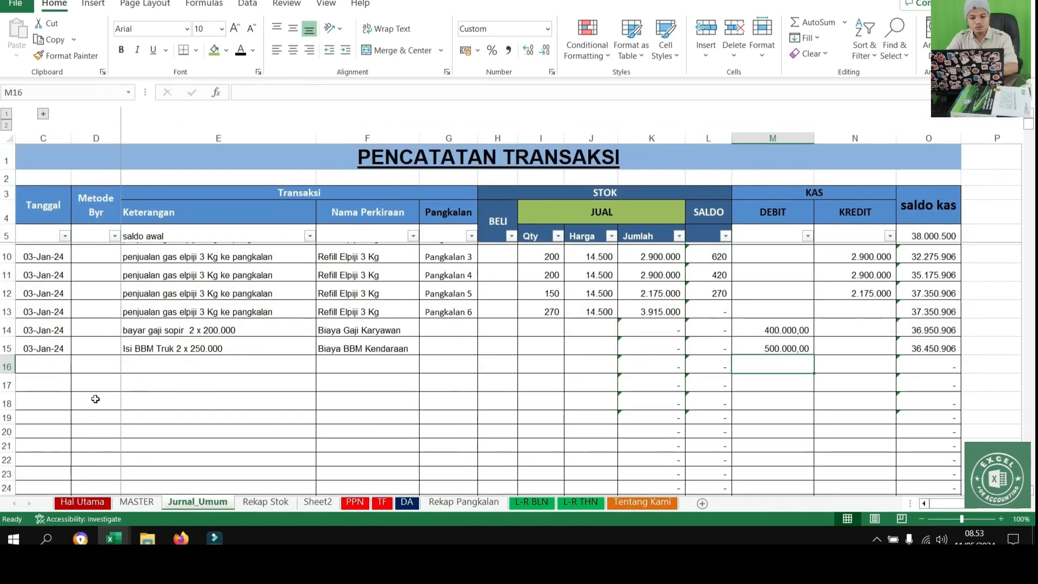
{"action": "left_click", "coordinate": [44, 312]}
{"action": "key", "text": "ctrl+c"}
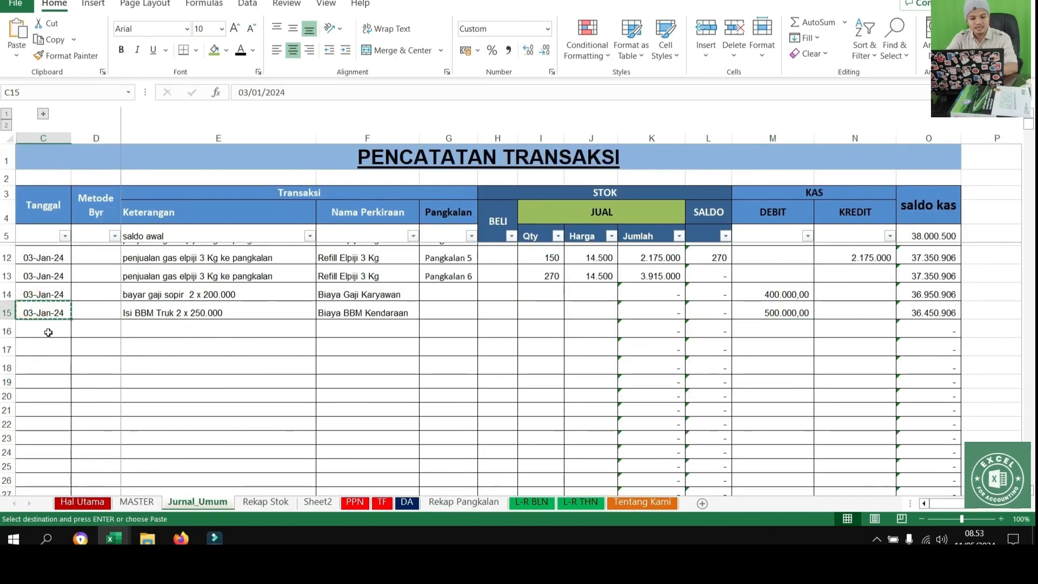
{"action": "left_click", "coordinate": [48, 332]}
{"action": "key", "text": "ctrl+v"}
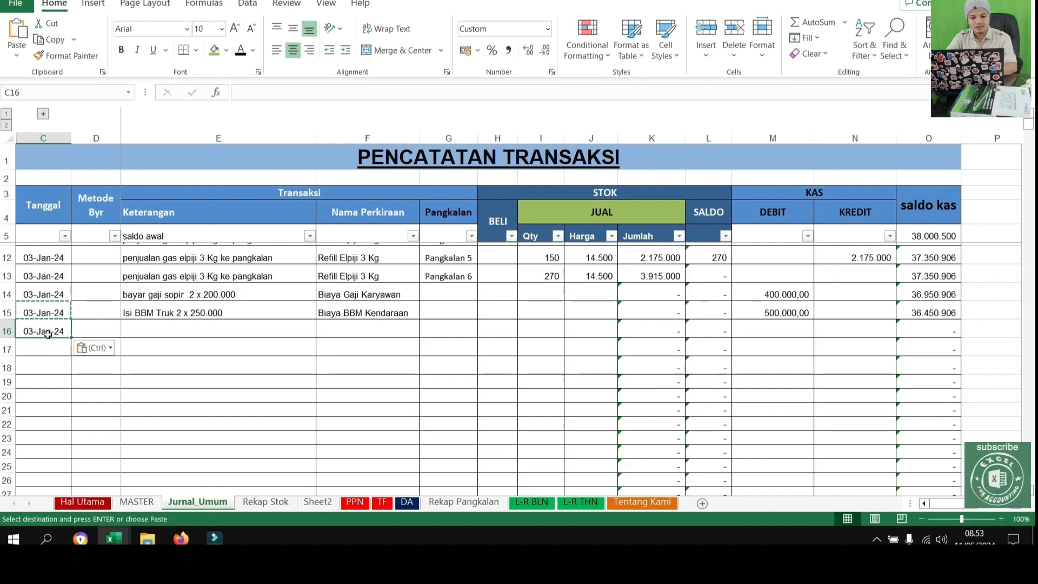
{"action": "double_click", "coordinate": [38, 328]}
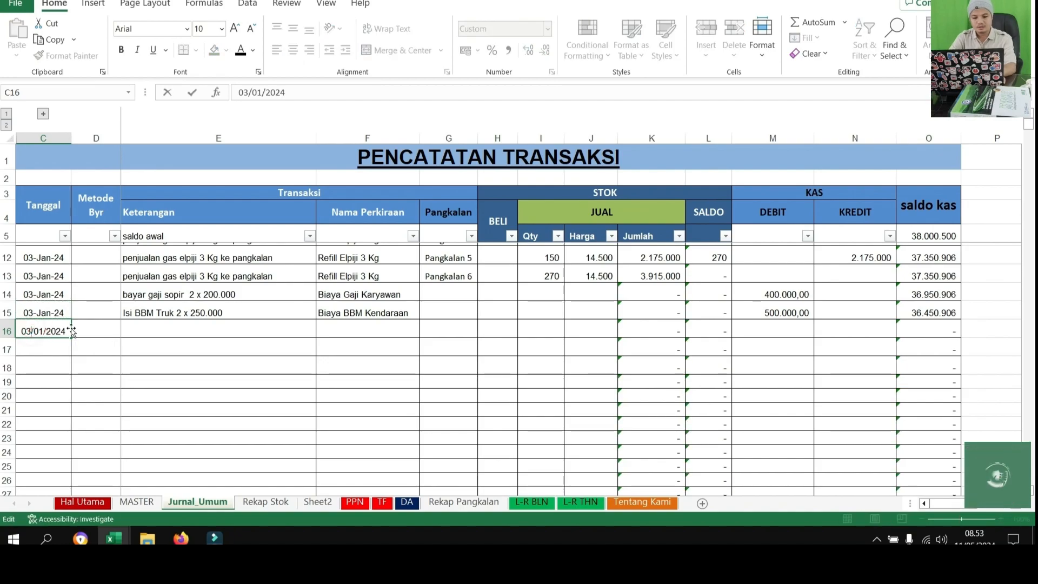
{"action": "key", "text": "Escape"}
{"action": "left_click", "coordinate": [52, 312]}
{"action": "key", "text": "ctrl+c"}
{"action": "left_click", "coordinate": [39, 326]}
{"action": "key", "text": "ctrl+v"}
{"action": "scroll", "coordinate": [135, 325], "scroll_direction": "up", "scroll_amount": 2}
Copy the gas purchase descriptions and account names from E6:F7 into E16:F17
{"action": "left_click", "coordinate": [182, 415]}
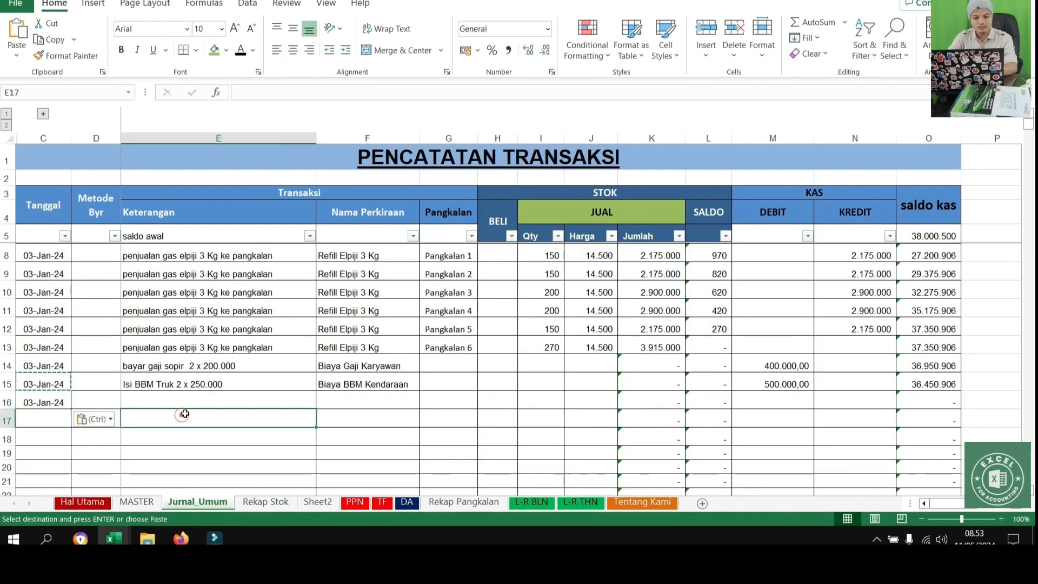
{"action": "scroll", "coordinate": [218, 326], "scroll_direction": "up", "scroll_amount": 1}
{"action": "left_click", "coordinate": [200, 284]}
{"action": "left_click_drag", "start_coordinate": [208, 258], "coordinate": [346, 273]}
{"action": "key", "text": "ctrl+c"}
{"action": "left_click", "coordinate": [162, 437]}
{"action": "key", "text": "ctrl+v"}
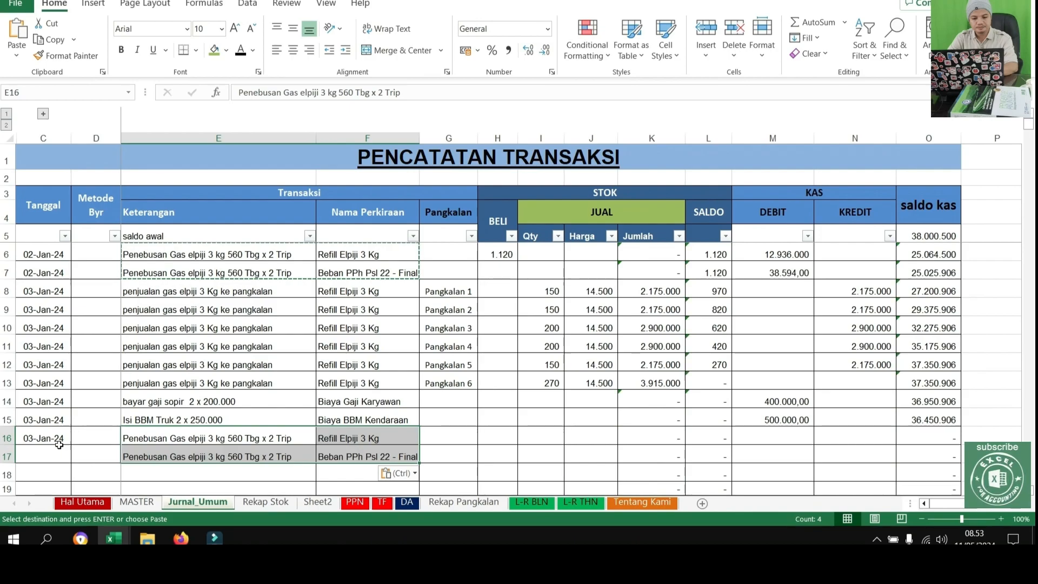
Copy the date 03-Jan-24 from C16 into C17
{"action": "left_click", "coordinate": [48, 439]}
{"action": "key", "text": "ctrl+c"}
{"action": "left_click", "coordinate": [45, 453]}
{"action": "key", "text": "ctrl+v"}
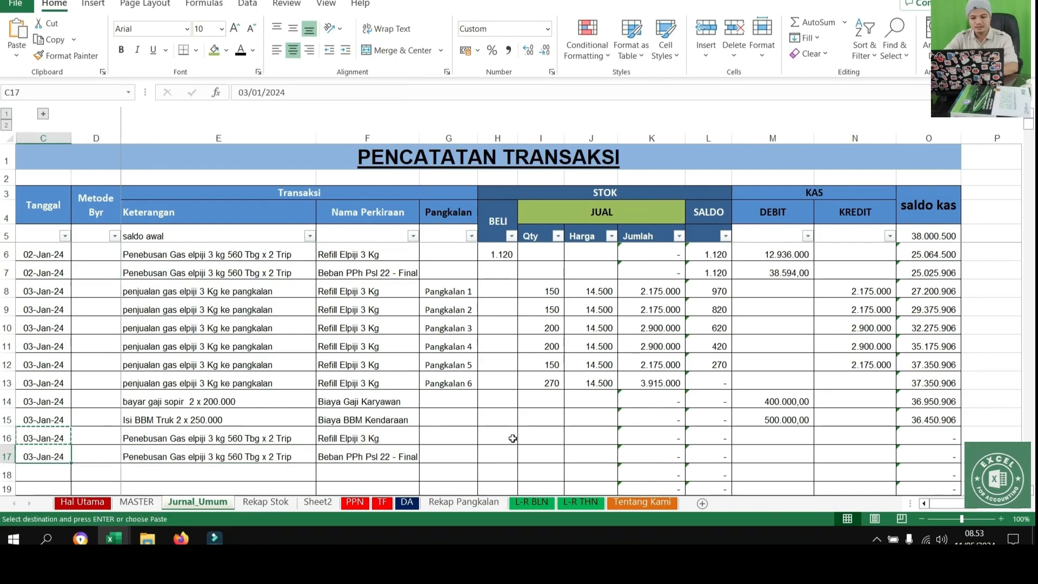
Copy the BELI quantity of 1.120 from H6 into H16
{"action": "left_click", "coordinate": [500, 254]}
{"action": "key", "text": "ctrl+c"}
{"action": "left_click", "coordinate": [472, 439]}
{"action": "left_click", "coordinate": [501, 439]}
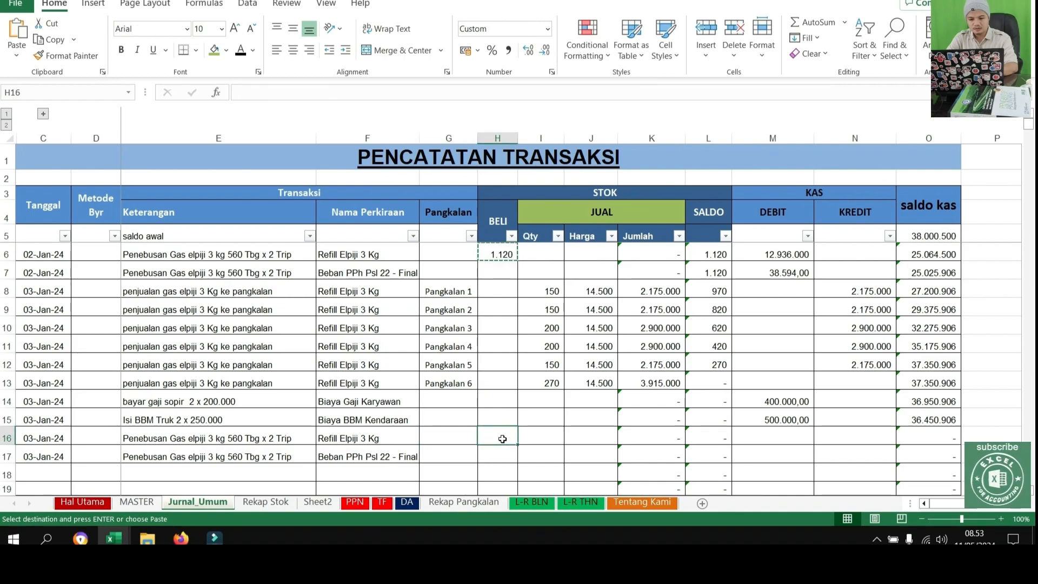
{"action": "key", "text": "ctrl+v"}
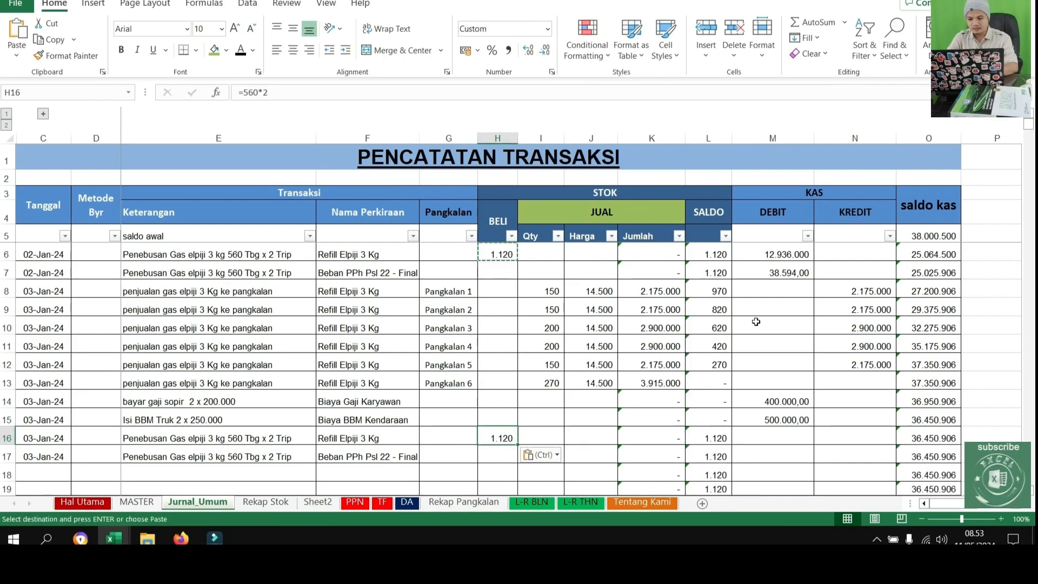
Copy the purchase and tax payments from DEBIT cells M6:M7 into M16:M17 as values, 12.936.000 and 38.594,00
{"action": "left_click_drag", "start_coordinate": [780, 258], "coordinate": [781, 273]}
{"action": "scroll", "coordinate": [784, 395], "scroll_direction": "down", "scroll_amount": 2}
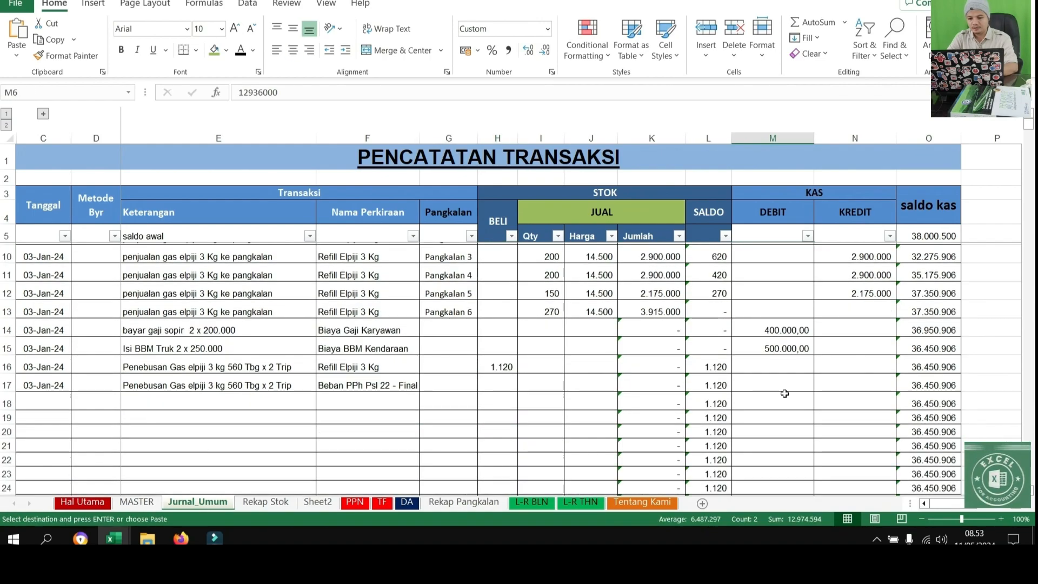
{"action": "right_click", "coordinate": [770, 362]}
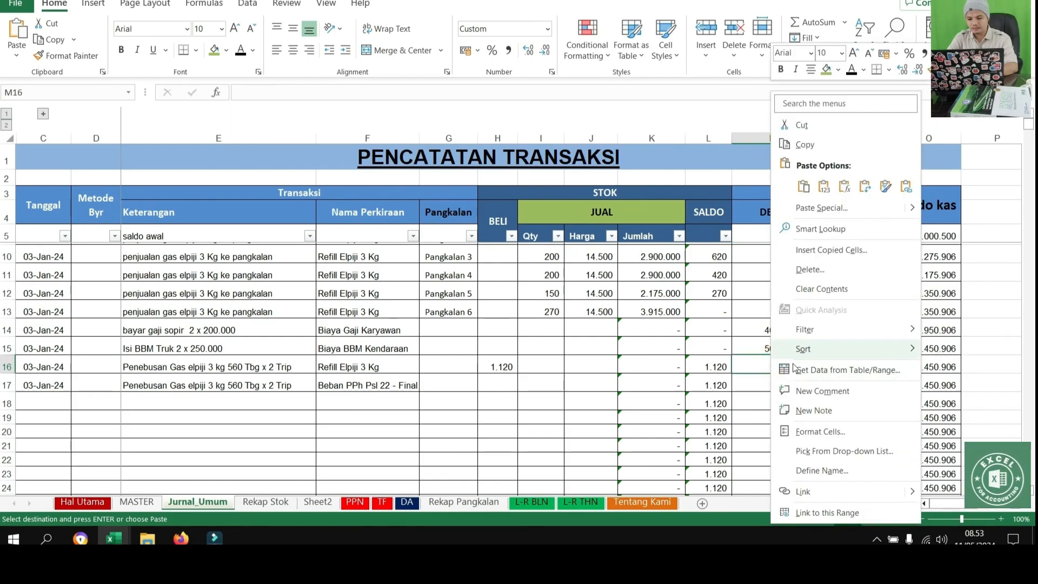
{"action": "left_click", "coordinate": [824, 186]}
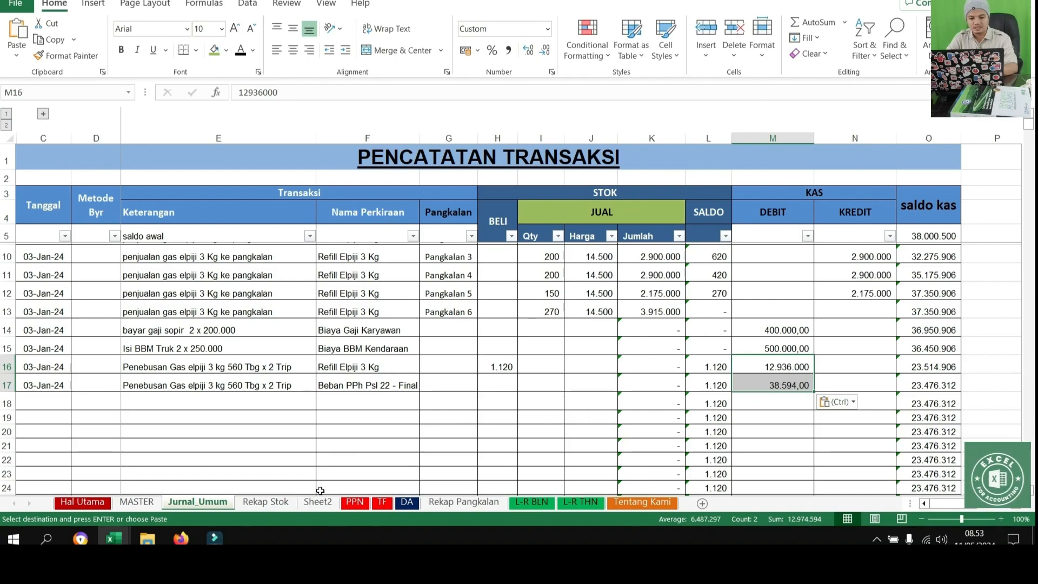
Review the receivable balances on the Rekap Pangkalan sheet and the January purchases and sales on Rekap Stok
{"action": "left_click", "coordinate": [459, 502]}
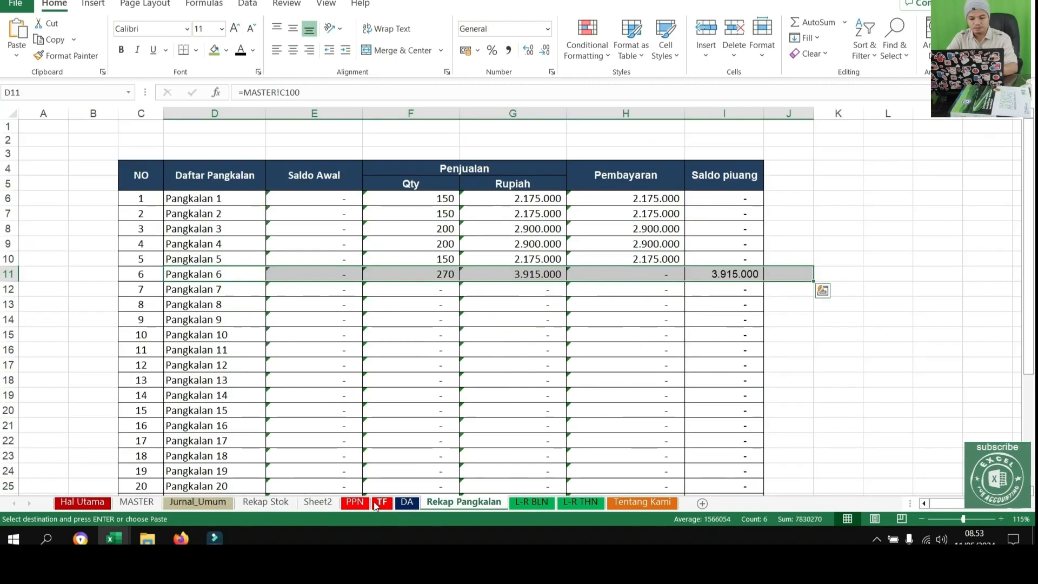
{"action": "left_click", "coordinate": [266, 503]}
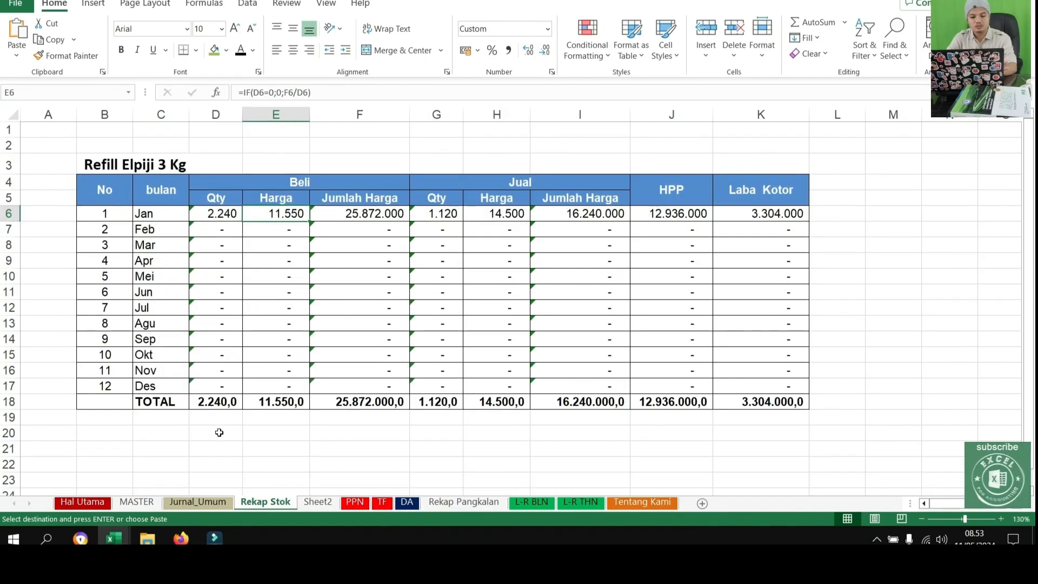
{"action": "left_click", "coordinate": [209, 507]}
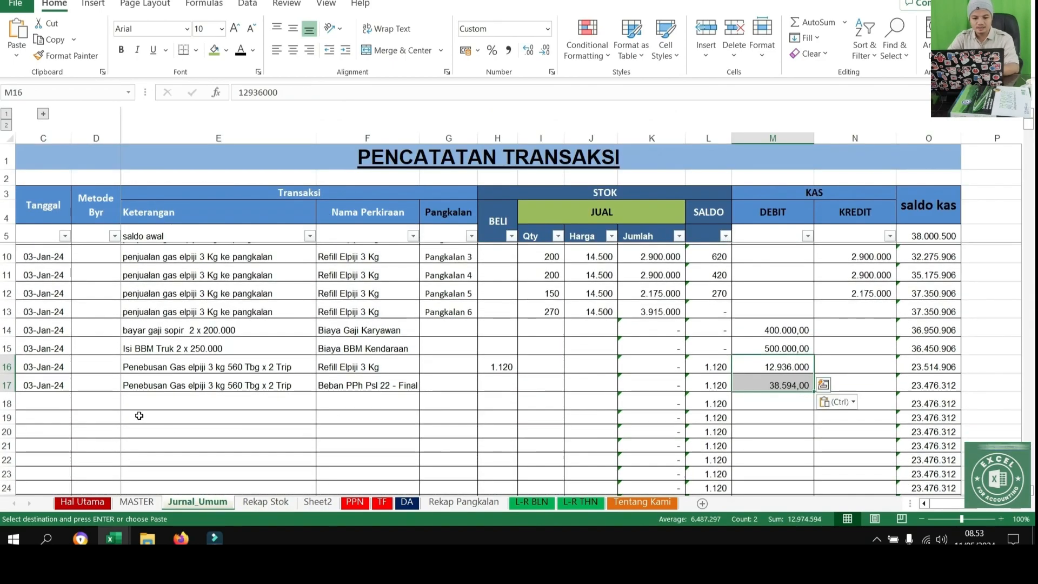
On the Jurnal_Umum sheet, copy the date 03-Jan-24 from C17 into C18
{"action": "left_click", "coordinate": [52, 385]}
{"action": "key", "text": "ctrl+c"}
{"action": "left_click", "coordinate": [43, 403]}
{"action": "key", "text": "ctrl+v"}
Enter the description "diterima pembayaran dari pangkalan" in E18
{"action": "left_click", "coordinate": [176, 400]}
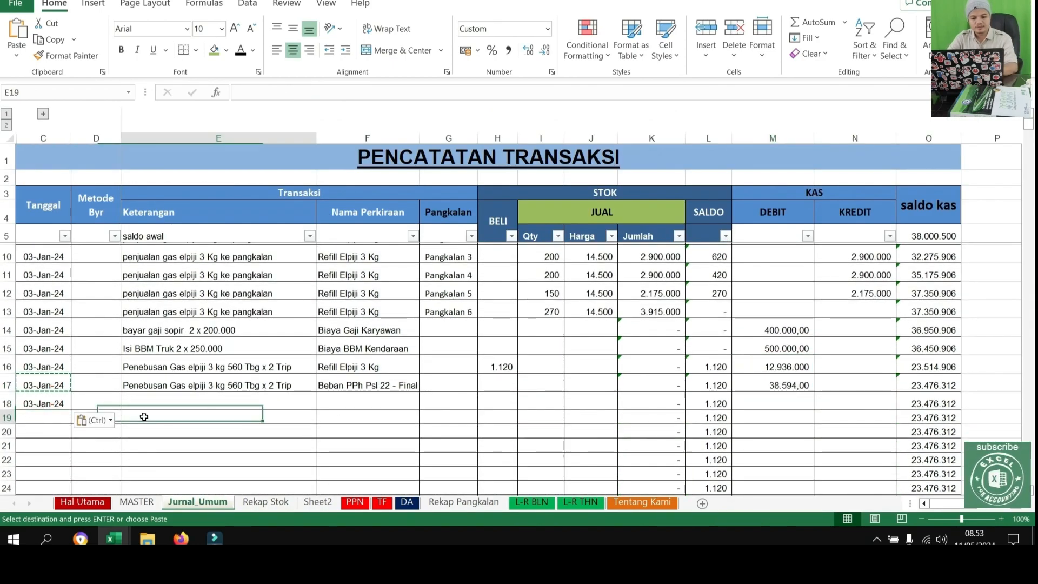
{"action": "type", "text": "diterima pembayaran"}
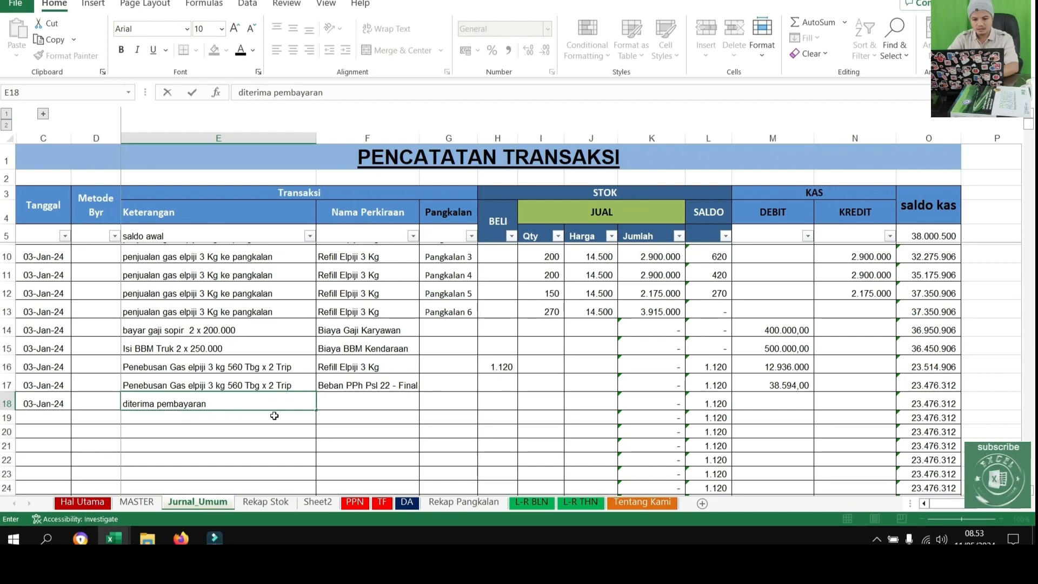
{"action": "scroll", "coordinate": [271, 413], "scroll_direction": "up", "scroll_amount": 1}
{"action": "type", "text": "dari pangka"}
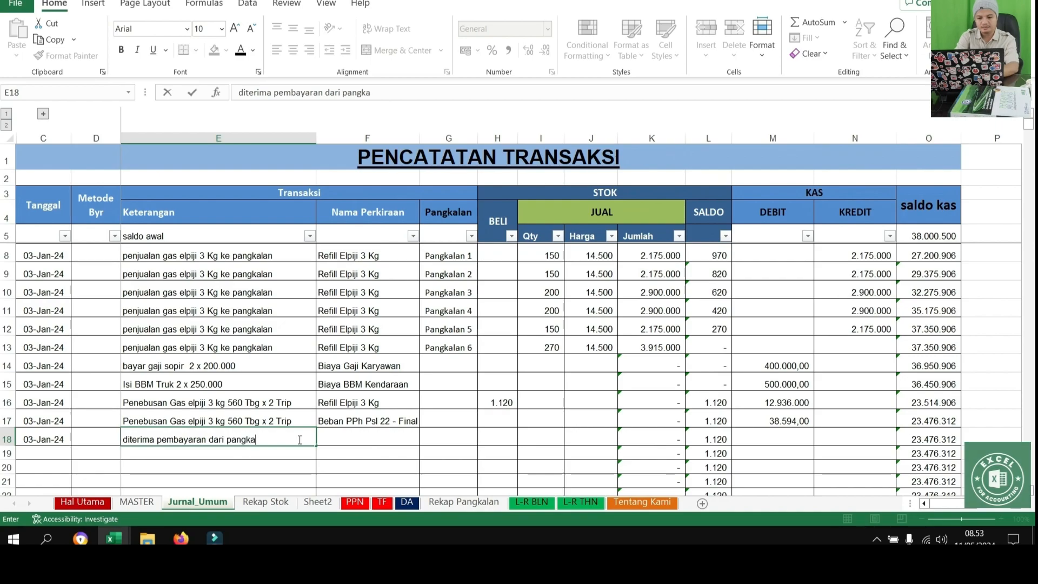
{"action": "type", "text": "lan"}
{"action": "key", "text": "Return"}
Choose the account Piutang Usaha in F18 and Pangkalan 6 in G18 for the received payment
{"action": "key", "text": "Up"}
{"action": "key", "text": "Up"}
{"action": "key", "text": "Right"}
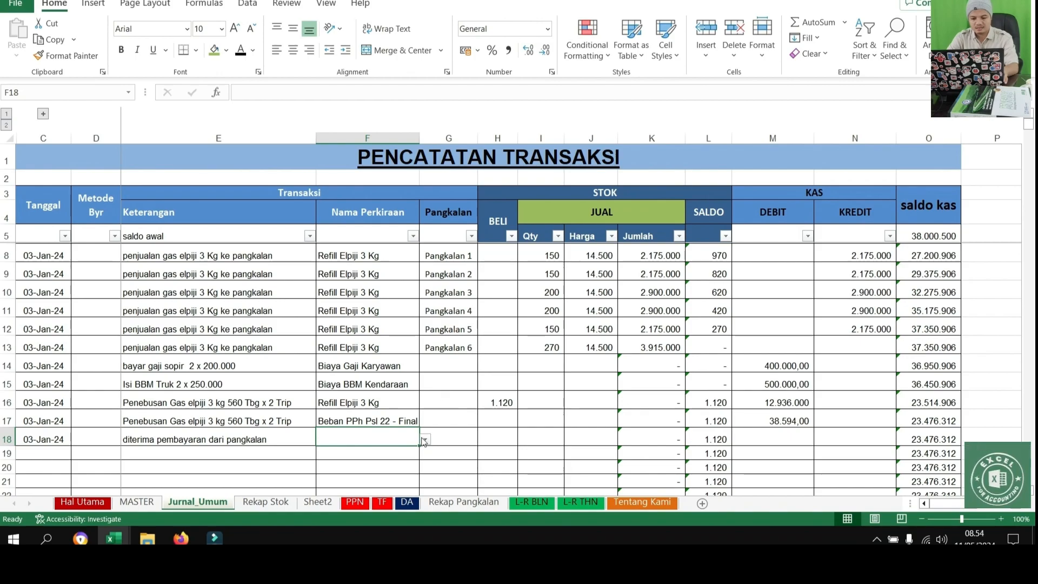
{"action": "left_click", "coordinate": [425, 441]}
{"action": "left_click_drag", "start_coordinate": [427, 378], "coordinate": [426, 369]}
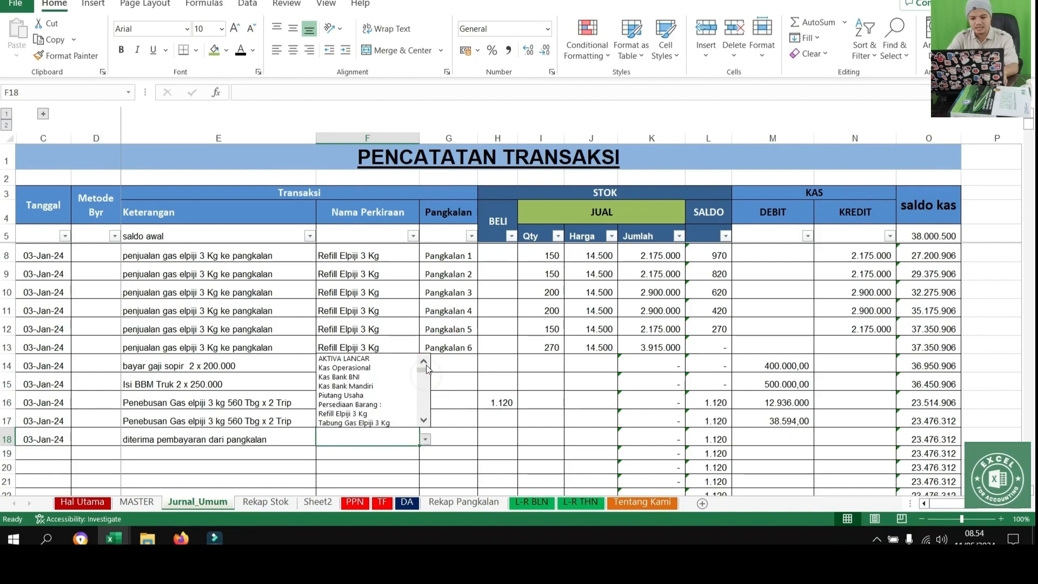
{"action": "left_click", "coordinate": [360, 395]}
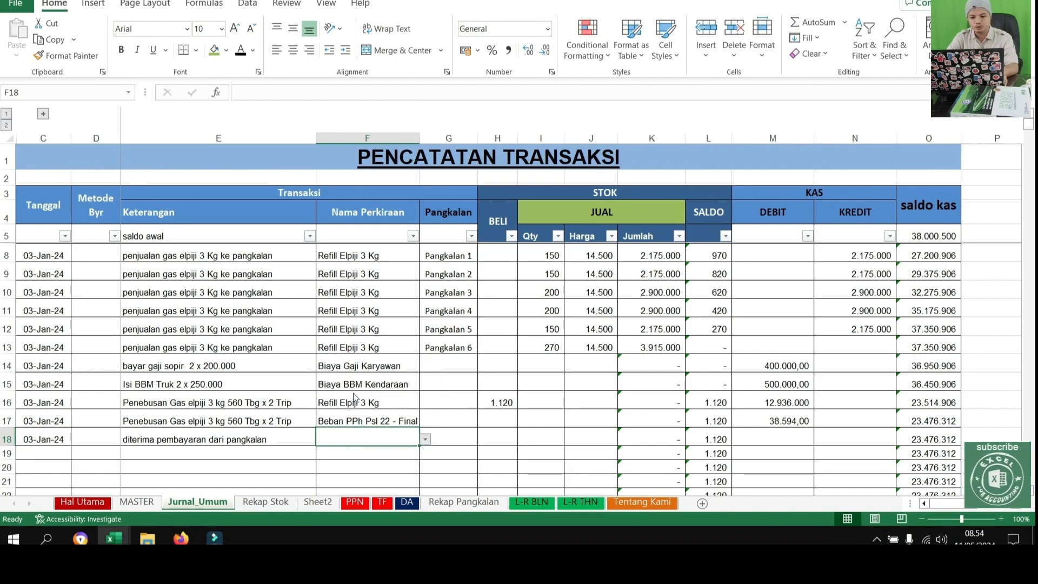
{"action": "left_click", "coordinate": [462, 439]}
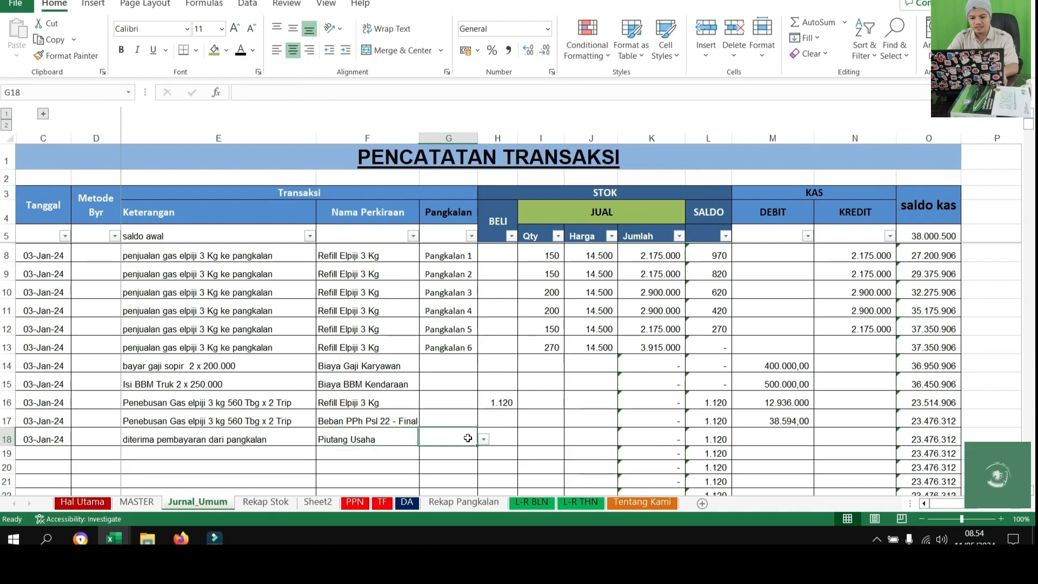
{"action": "left_click", "coordinate": [484, 441]}
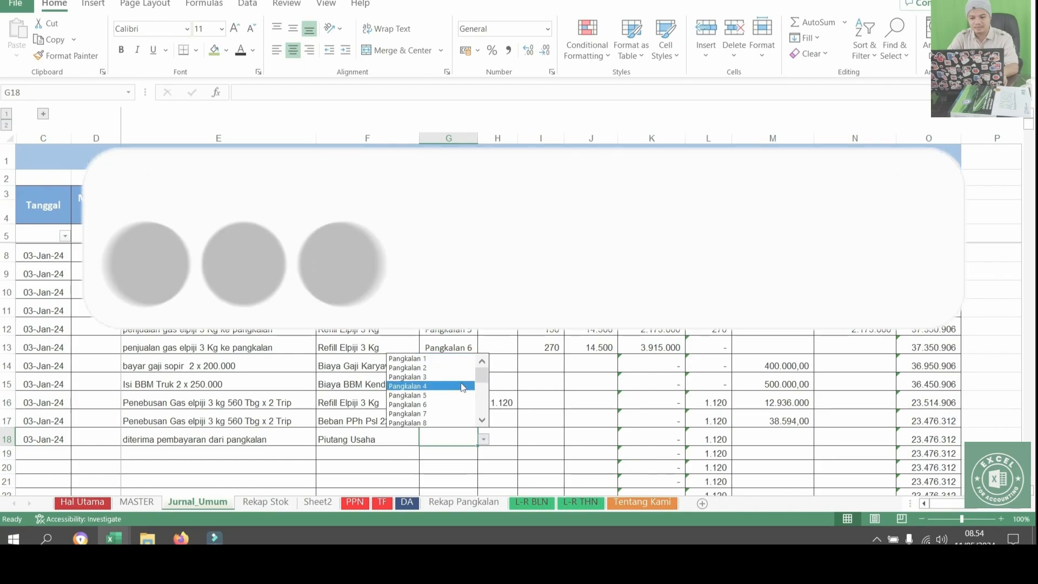
{"action": "left_click", "coordinate": [423, 406]}
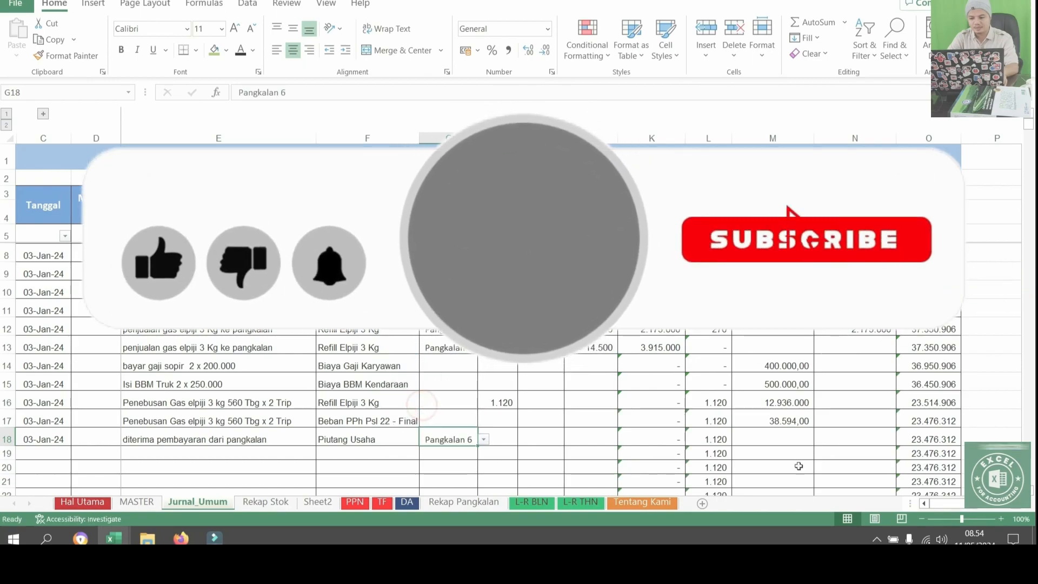
Copy the Pangkalan 6 sale amount of 3.915.000 from K13 into the KREDIT cell N18 as a value
{"action": "left_click", "coordinate": [846, 437]}
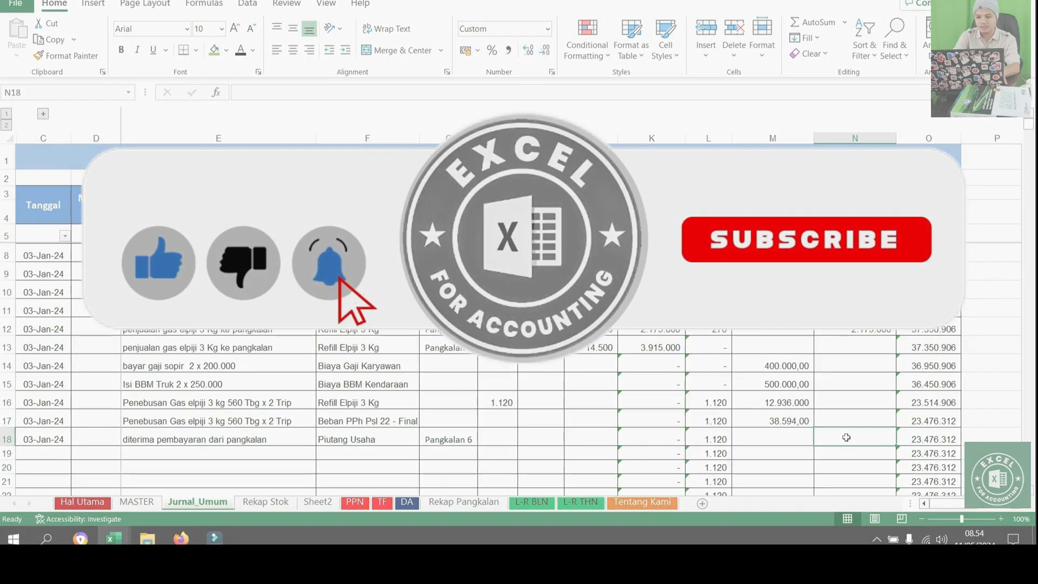
{"action": "left_click", "coordinate": [650, 346]}
{"action": "key", "text": "ctrl+c"}
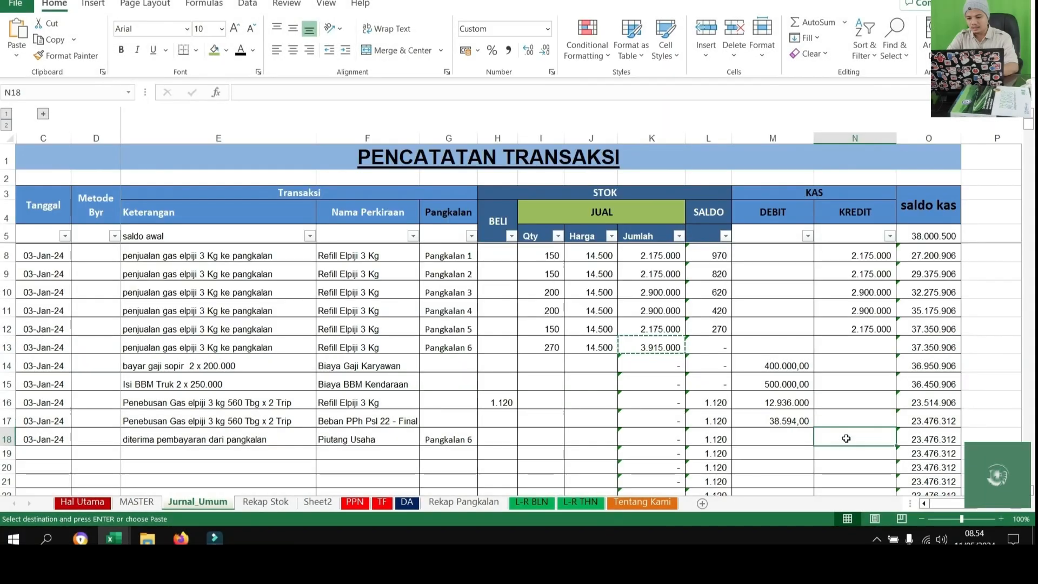
{"action": "right_click", "coordinate": [848, 438]}
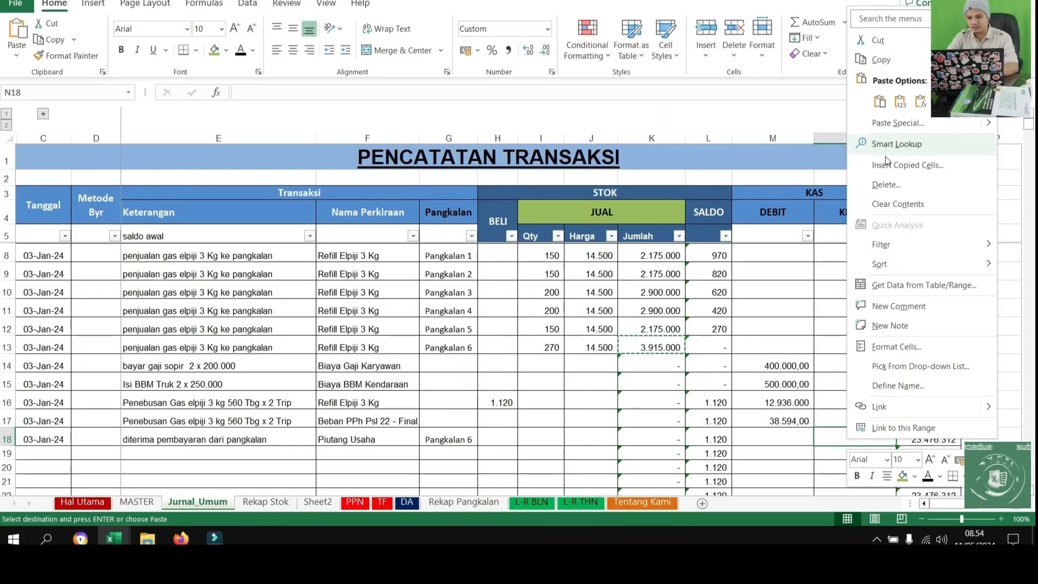
{"action": "left_click", "coordinate": [900, 101]}
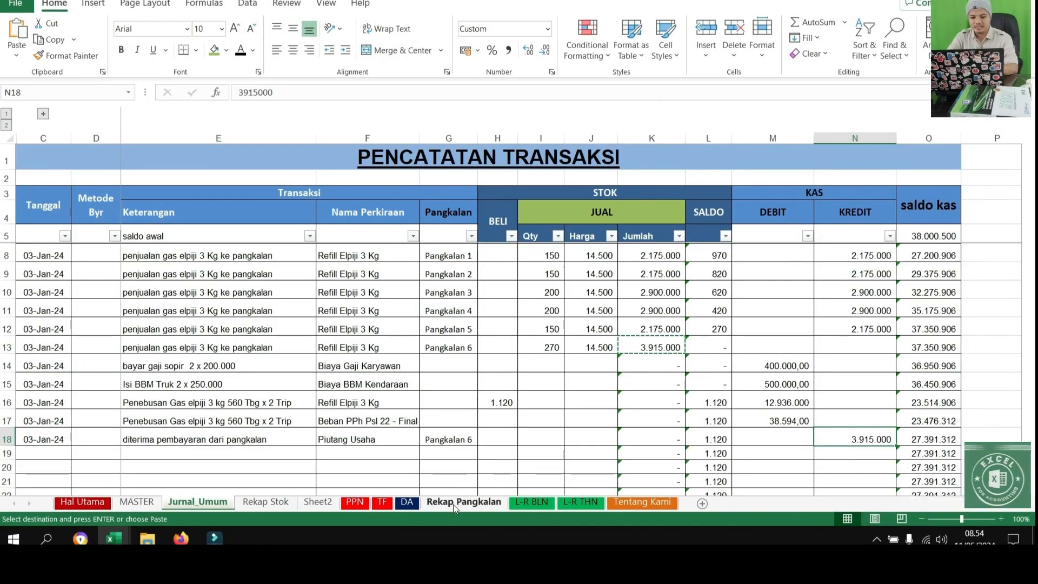
Check the payment and receivable balance in the Pangkalan 6 row of the Rekap Pangkalan sheet
{"action": "left_click", "coordinate": [463, 502]}
{"action": "left_click_drag", "start_coordinate": [141, 274], "coordinate": [739, 277]}
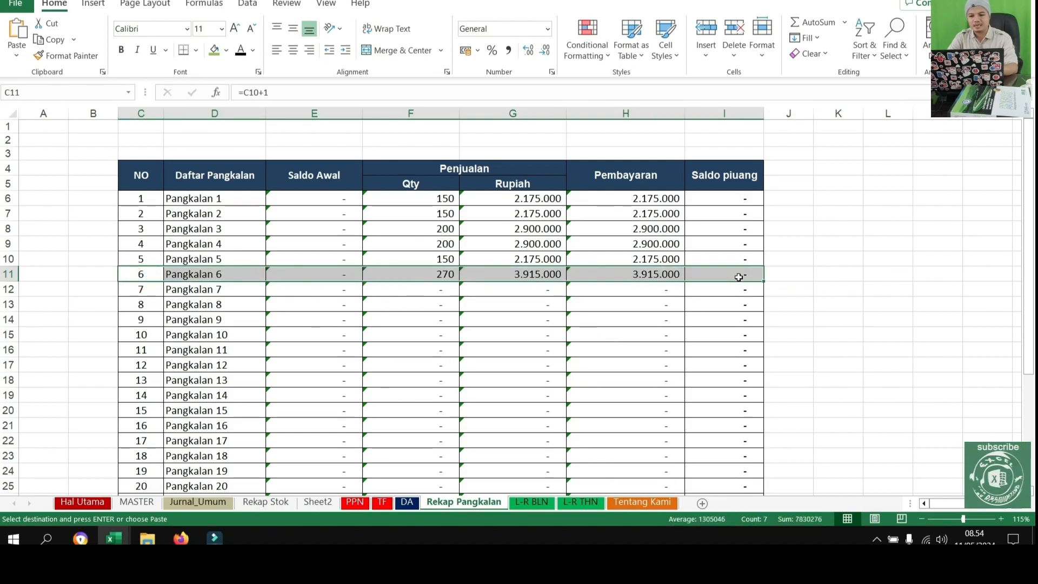
{"action": "key", "text": "ctrl+v"}
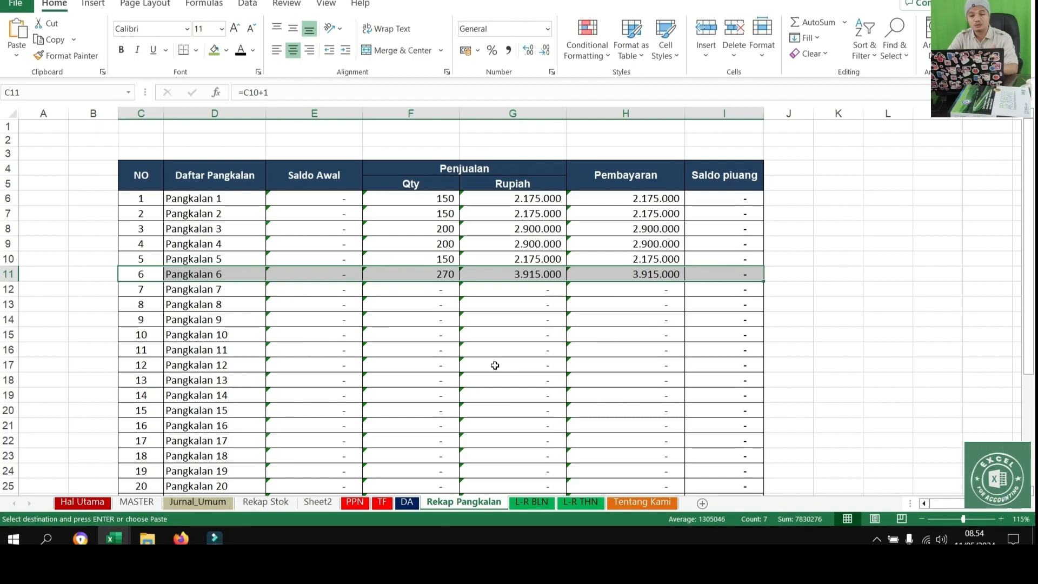
On the Jurnal_Umum sheet, enter the date 04/01/2024 in C19
{"action": "left_click", "coordinate": [197, 502]}
{"action": "scroll", "coordinate": [135, 382], "scroll_direction": "down", "scroll_amount": 3}
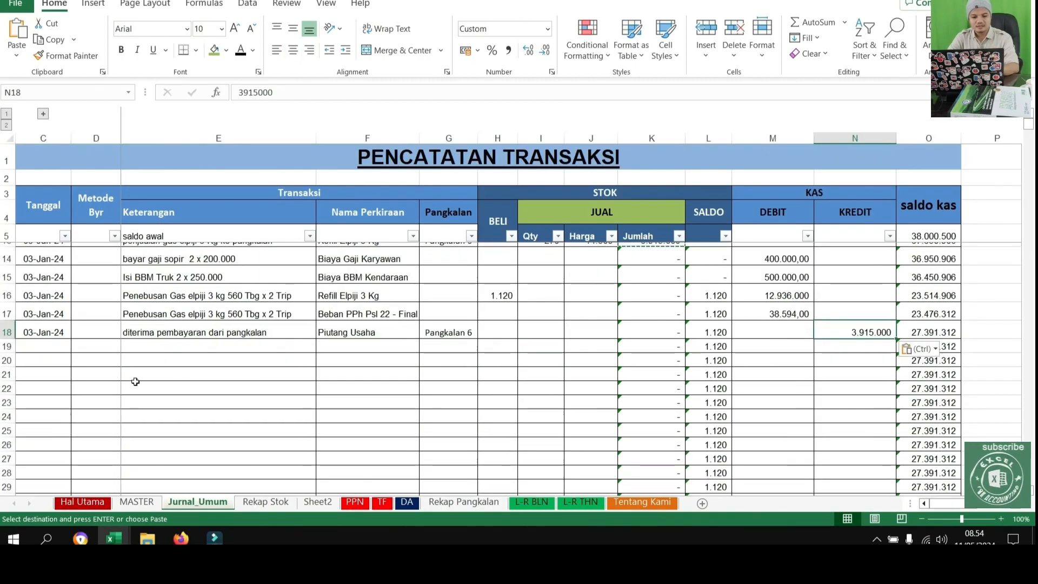
{"action": "left_click", "coordinate": [38, 334]}
{"action": "scroll", "coordinate": [43, 380], "scroll_direction": "up", "scroll_amount": 1}
{"action": "left_click", "coordinate": [41, 382]}
{"action": "key", "text": "ctrl+d"}
{"action": "double_click", "coordinate": [33, 382]}
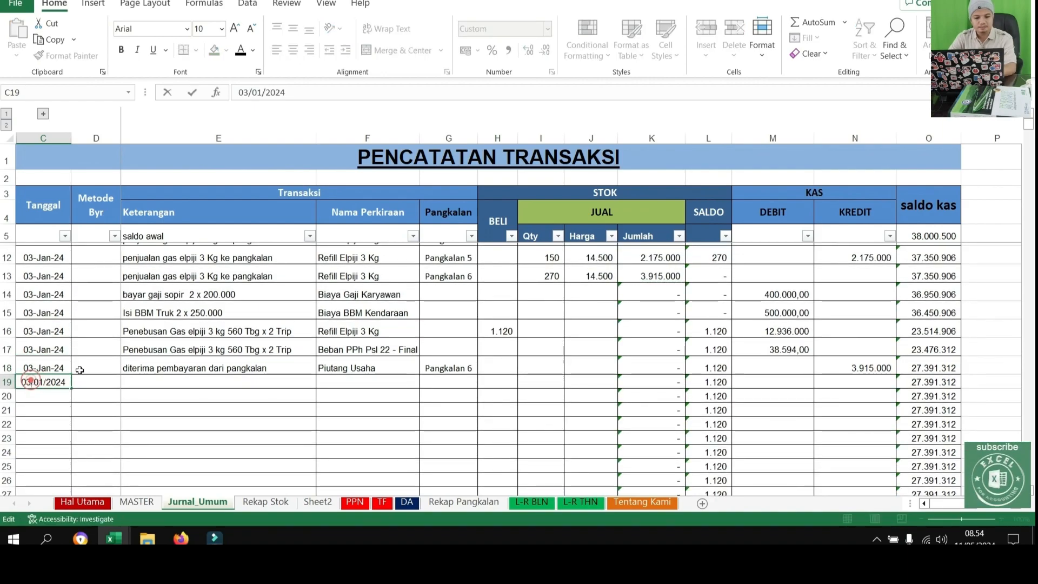
{"action": "key", "text": "Return"}
Copy the date 04-Jan-24 from C19 down through C29
{"action": "left_click", "coordinate": [57, 381]}
{"action": "key", "text": "ctrl+c"}
{"action": "left_click_drag", "start_coordinate": [57, 382], "coordinate": [47, 463]}
{"action": "key", "text": "ctrl+v"}
Copy the six gas sale descriptions and account names from E8:F13 into E19:F24
{"action": "scroll", "coordinate": [207, 319], "scroll_direction": "up", "scroll_amount": 2}
{"action": "scroll", "coordinate": [208, 319], "scroll_direction": "up", "scroll_amount": 1}
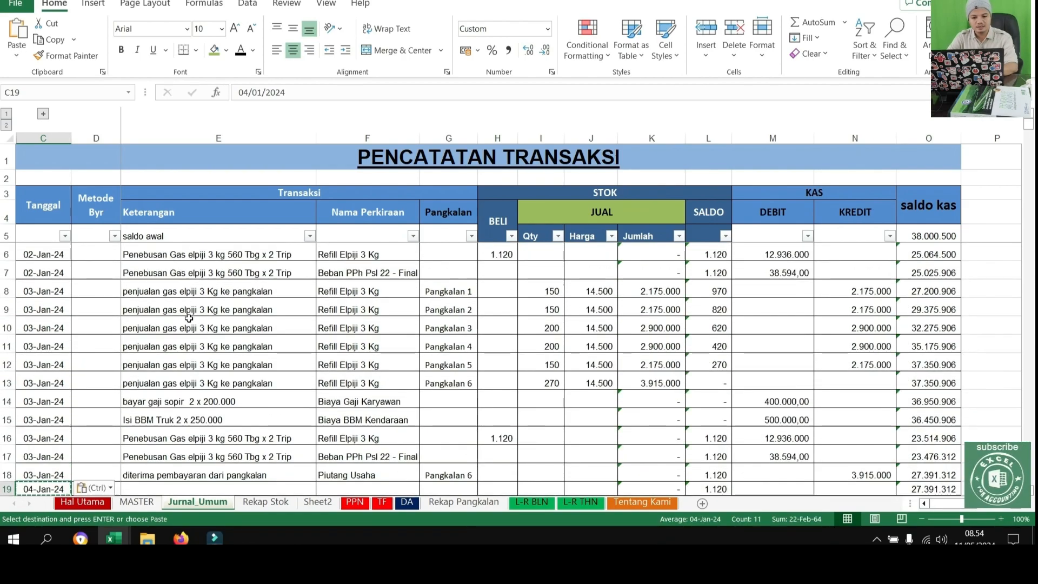
{"action": "left_click_drag", "start_coordinate": [183, 292], "coordinate": [378, 383]}
{"action": "key", "text": "ctrl+c"}
{"action": "scroll", "coordinate": [217, 411], "scroll_direction": "down", "scroll_amount": 3}
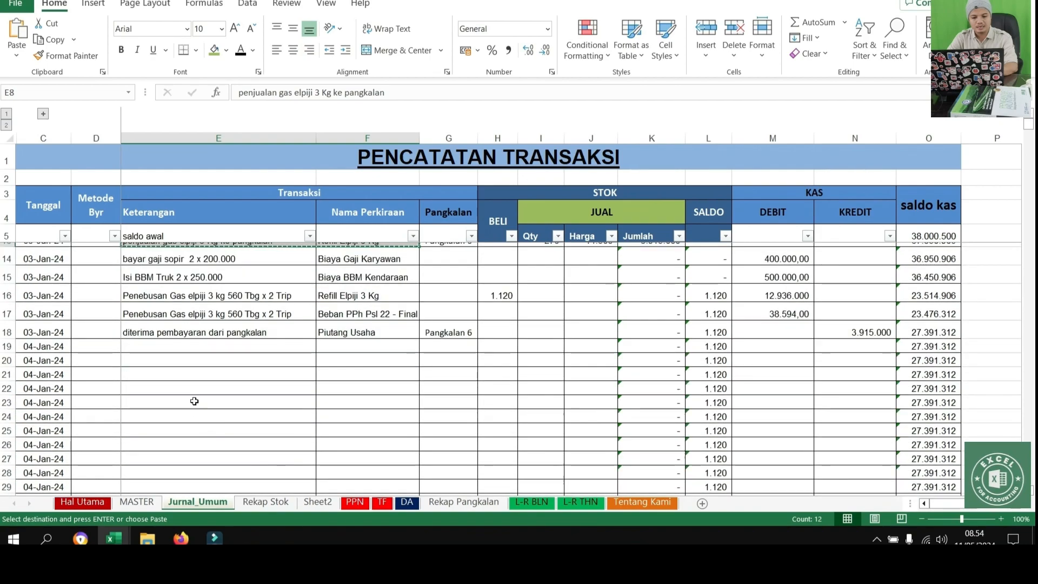
{"action": "left_click", "coordinate": [193, 346]}
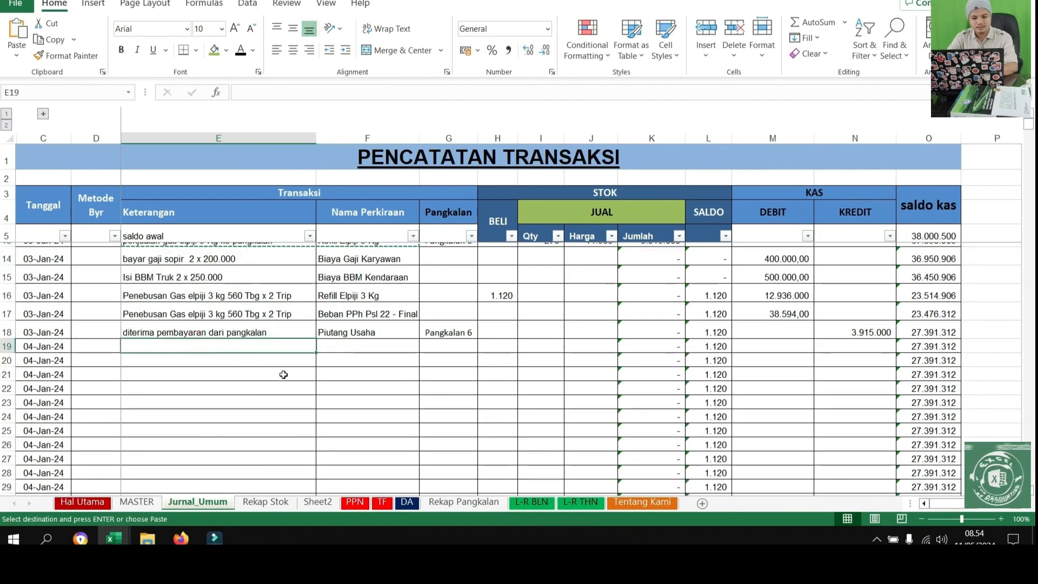
{"action": "key", "text": "ctrl+v"}
Assign Pangkalan 7 to the sale in G19 and Pangkalan 8 to the one in G20
{"action": "left_click", "coordinate": [448, 346]}
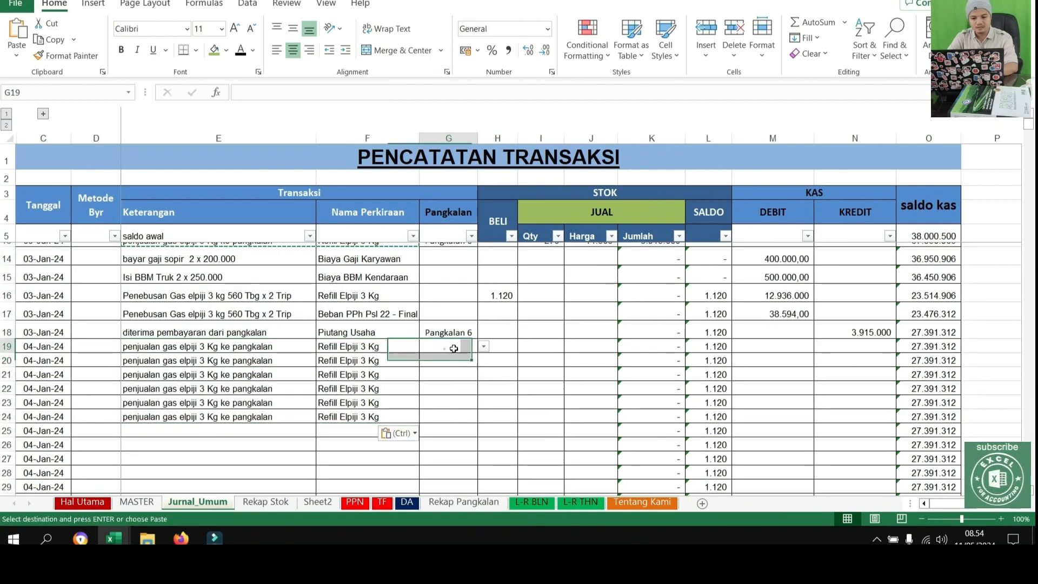
{"action": "left_click", "coordinate": [484, 347]}
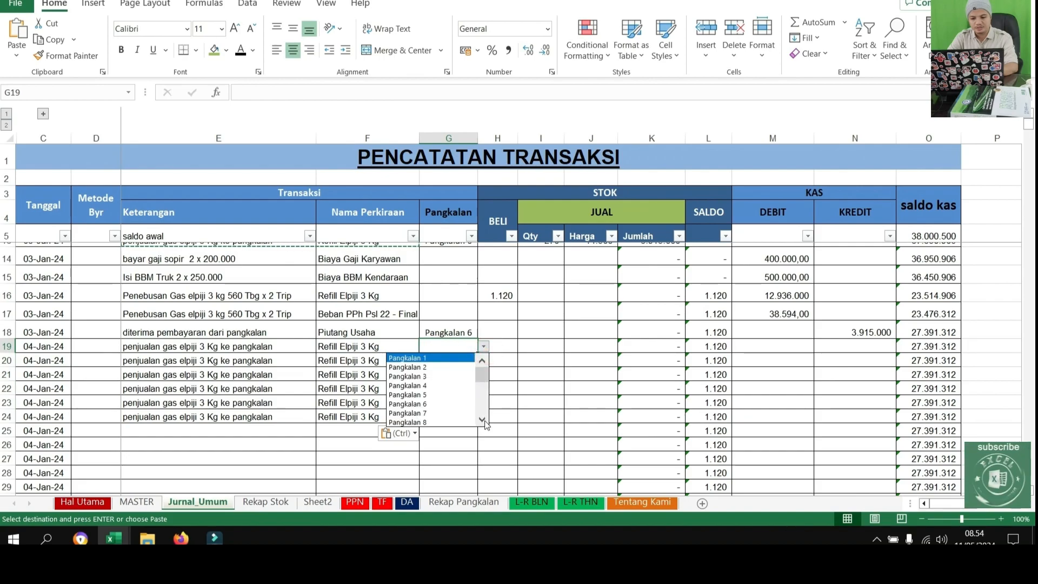
{"action": "left_click", "coordinate": [481, 419]}
{"action": "left_click", "coordinate": [429, 404]}
{"action": "left_click", "coordinate": [471, 360]}
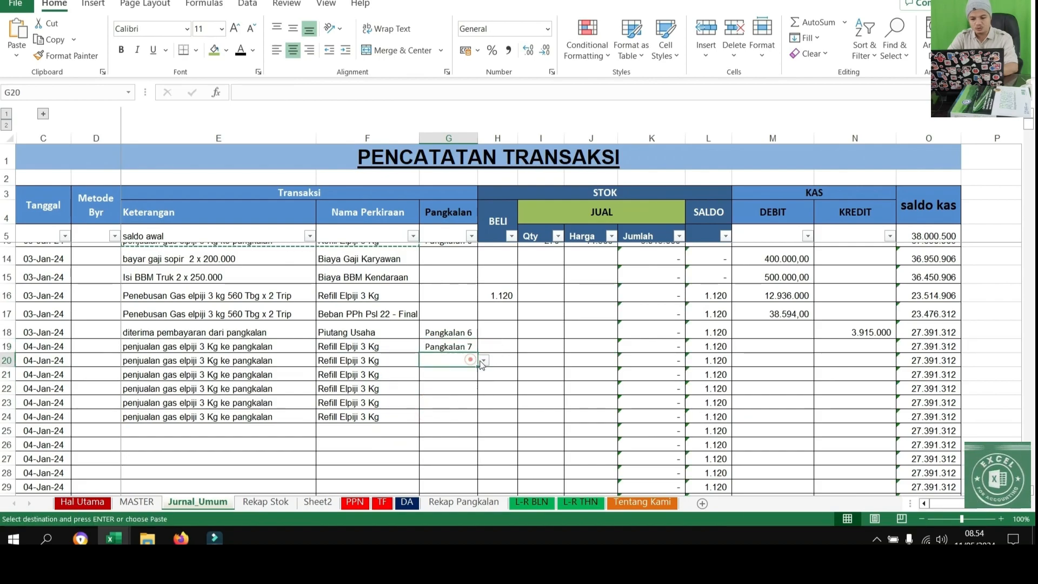
{"action": "left_click", "coordinate": [482, 360]}
{"action": "left_click", "coordinate": [420, 434]}
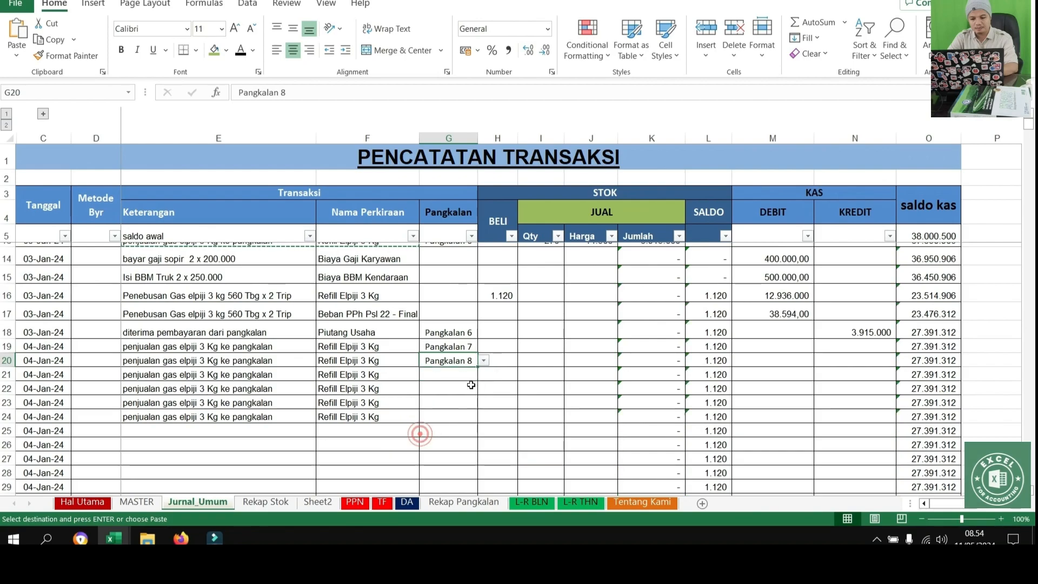
Assign Pangkalan 9 to the sale in G21 and Pangkalan 10 to the one in G22
{"action": "left_click", "coordinate": [460, 374]}
{"action": "left_click", "coordinate": [483, 374]}
{"action": "left_click", "coordinate": [482, 447]}
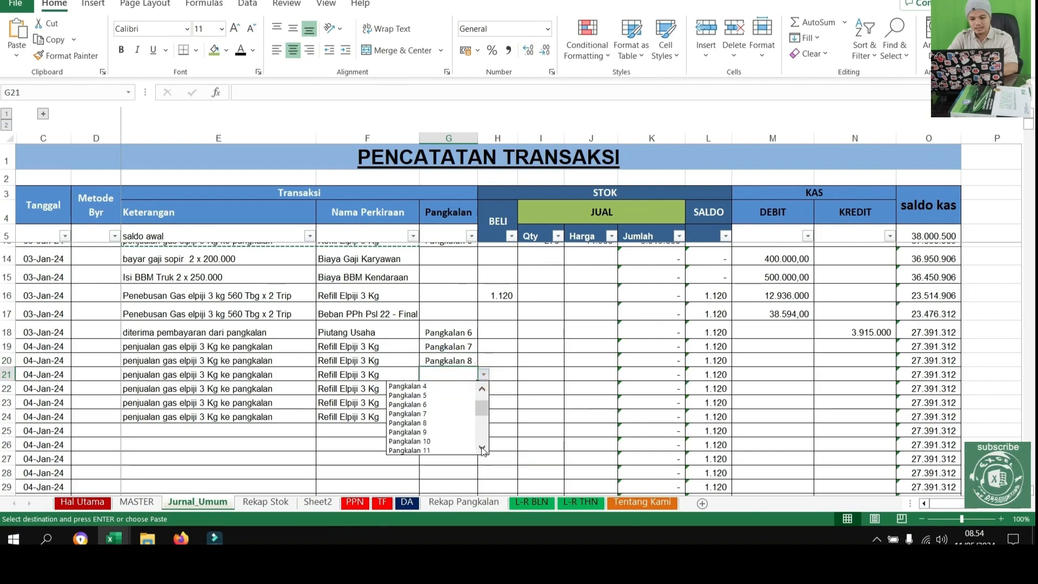
{"action": "left_click", "coordinate": [449, 441]}
{"action": "left_click", "coordinate": [464, 388]}
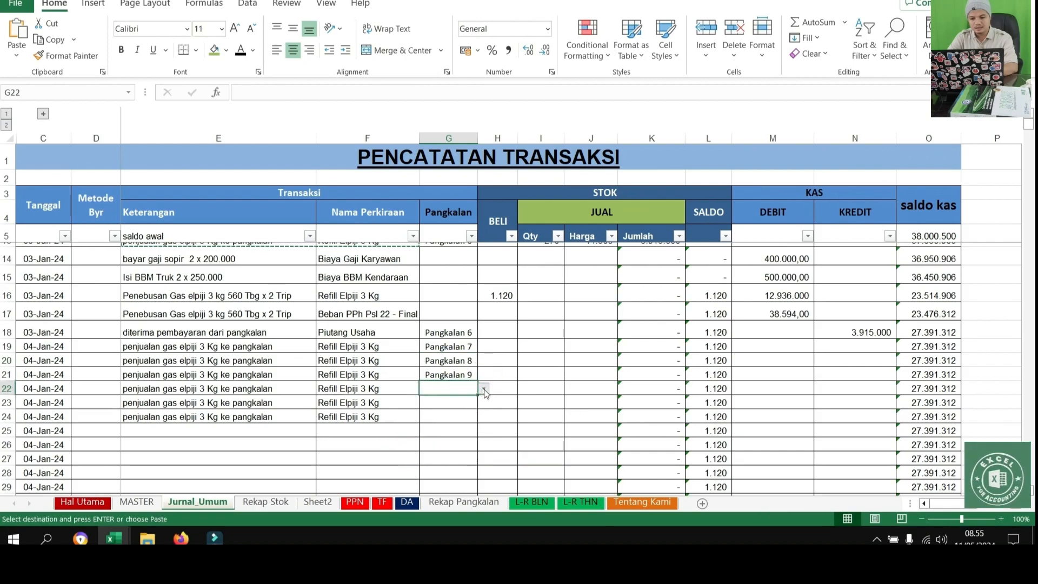
{"action": "left_click", "coordinate": [483, 388]}
{"action": "scroll", "coordinate": [478, 450], "scroll_direction": "down", "scroll_amount": 1}
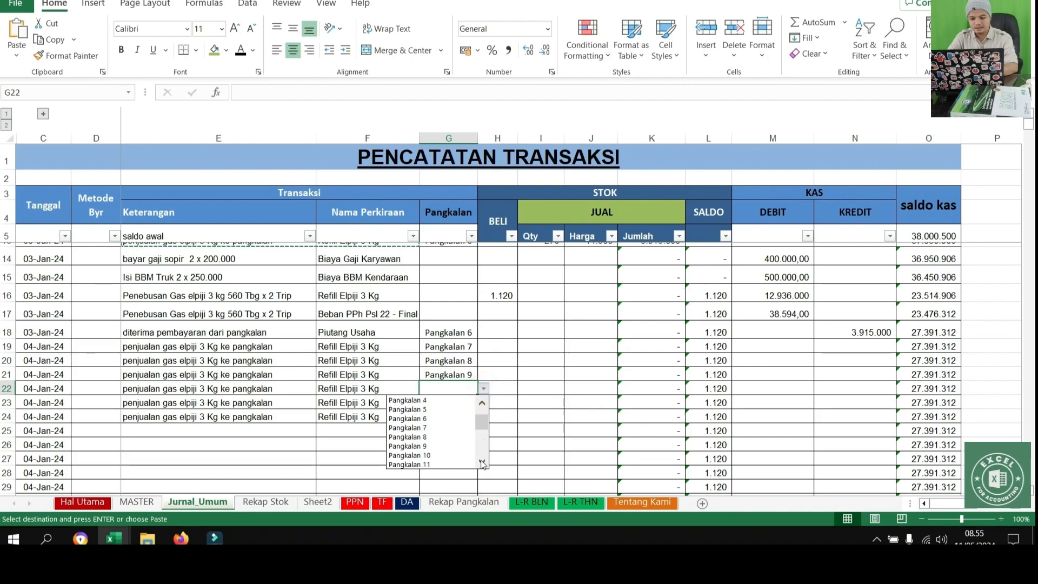
{"action": "left_click", "coordinate": [429, 456]}
Assign Pangkalan 11 to the gas sale in G23
{"action": "left_click", "coordinate": [461, 403]}
{"action": "left_click", "coordinate": [482, 403]}
{"action": "scroll", "coordinate": [476, 466], "scroll_direction": "down", "scroll_amount": 3}
{"action": "left_click", "coordinate": [449, 460]}
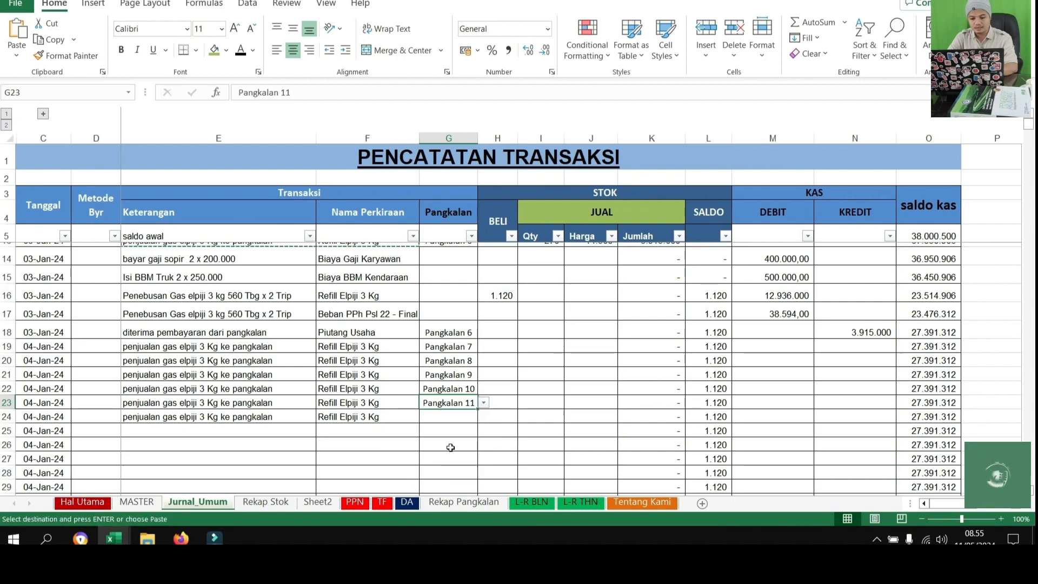
Assign Pangkalan 12 to the gas sale in G24
{"action": "left_click", "coordinate": [449, 417]}
{"action": "left_click", "coordinate": [484, 417]}
{"action": "left_click", "coordinate": [482, 490]}
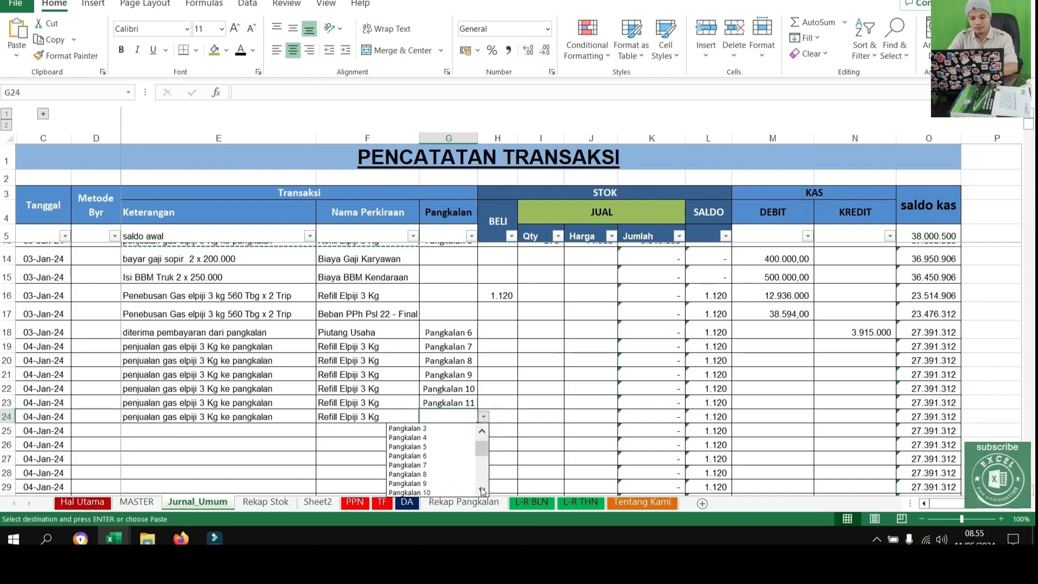
{"action": "left_click", "coordinate": [447, 492]}
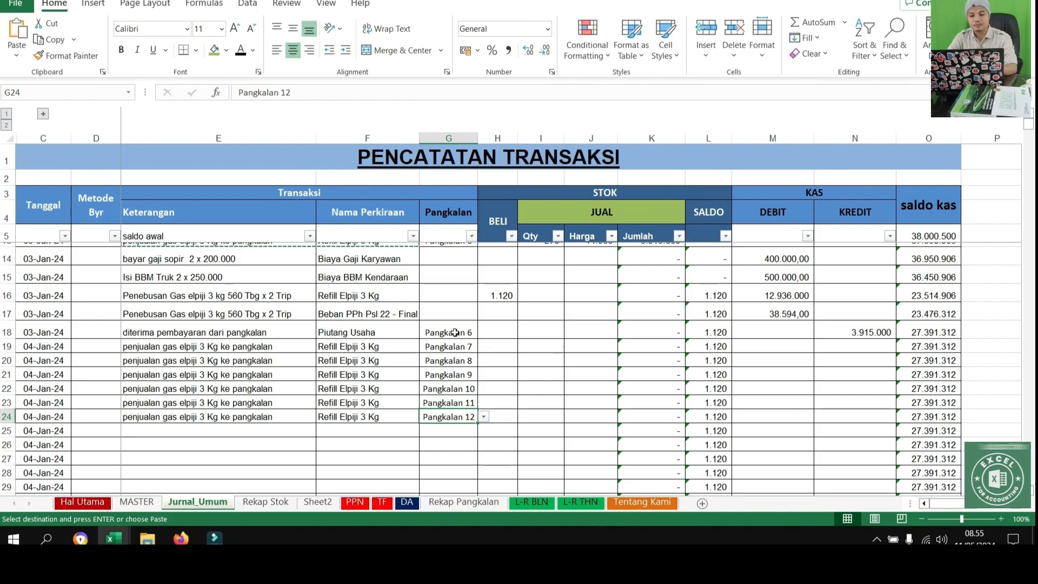
Try to calculate the sold quantity in I18 from the stock balance with the formula =L18/2
{"action": "left_click", "coordinate": [454, 333]}
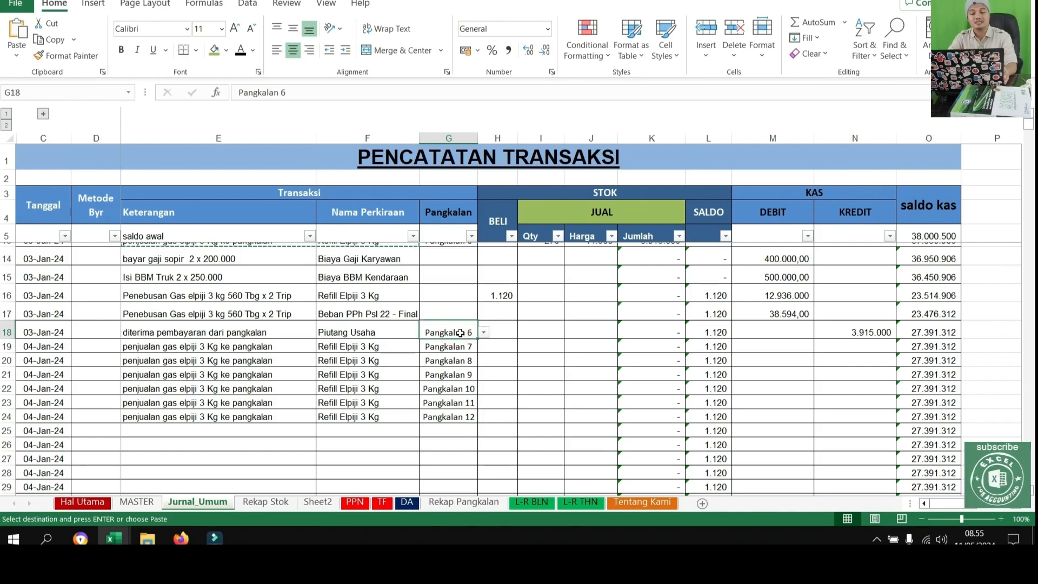
{"action": "key", "text": "Right"}
{"action": "key", "text": "Right"}
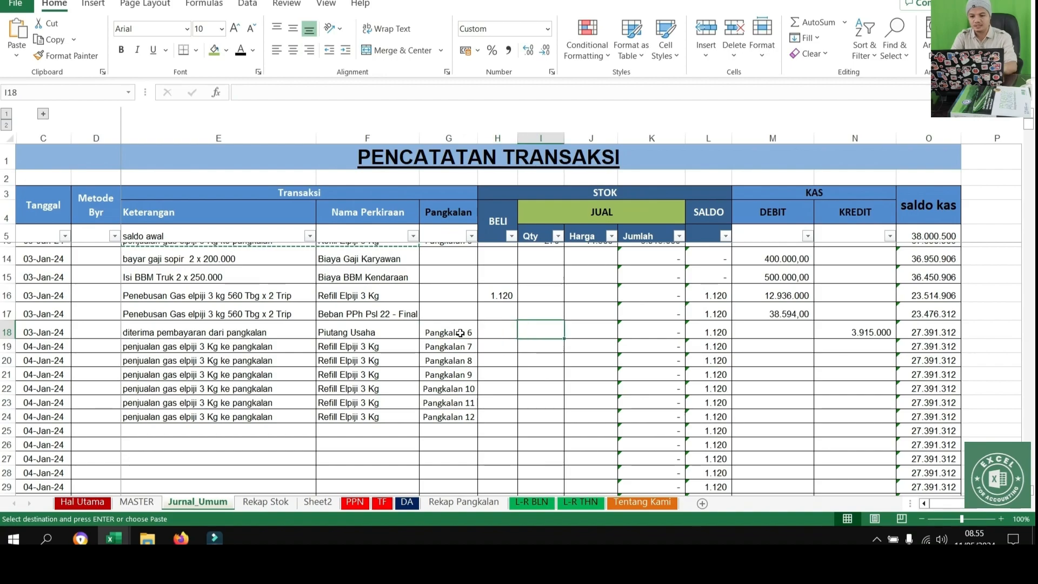
{"action": "type", "text": "20"}
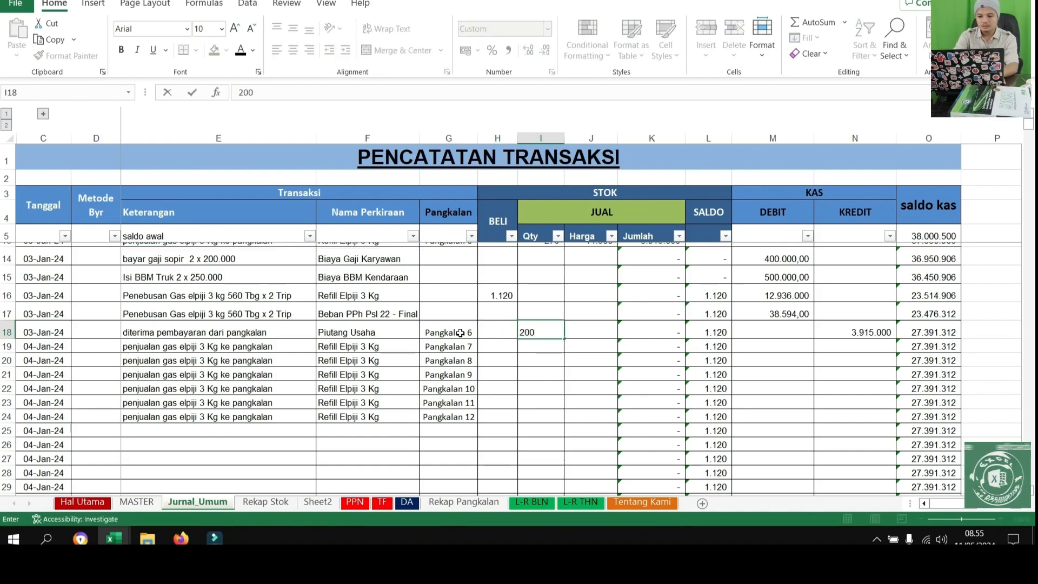
{"action": "type", "text": "0"}
{"action": "key", "text": "BackSpace"}
{"action": "key", "text": "BackSpace"}
{"action": "key", "text": "BackSpace"}
{"action": "type", "text": "="}
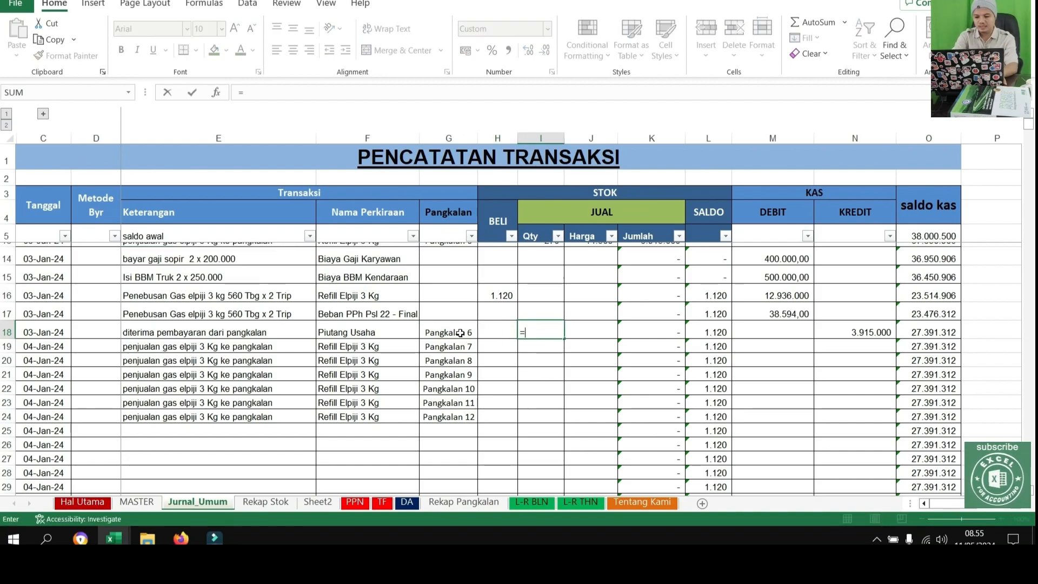
{"action": "key", "text": "Right"}
{"action": "key", "text": "Right"}
{"action": "key", "text": "Right"}
{"action": "key", "text": "Right"}
{"action": "key", "text": "Left"}
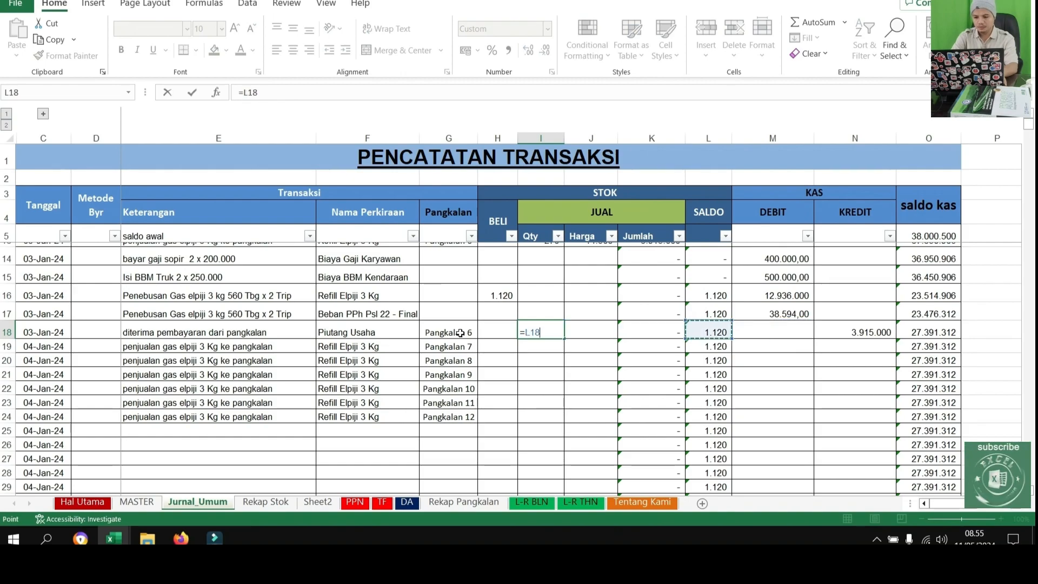
{"action": "left_click", "coordinate": [460, 334]}
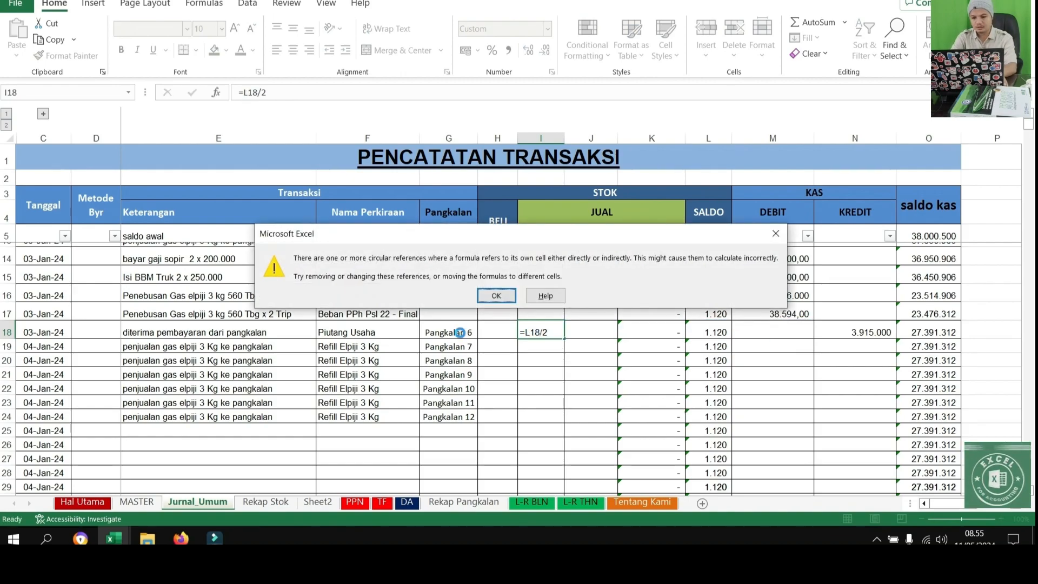
{"action": "key", "text": "Return"}
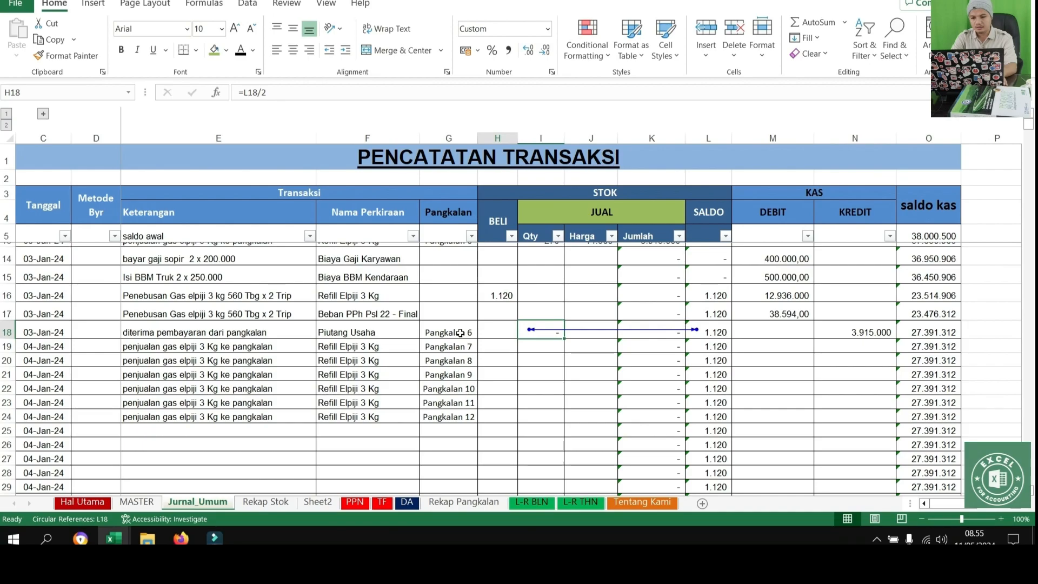
Clear the formula from I18 and enter =L18/6 in the spare cell Q18 to split the stock balance by six
{"action": "key", "text": "Left"}
{"action": "key", "text": "Right"}
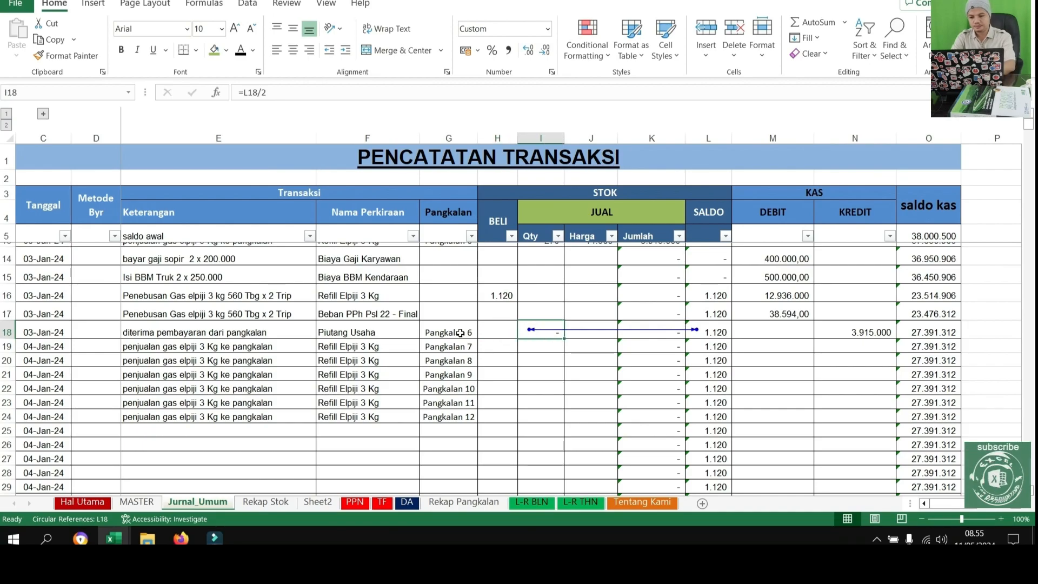
{"action": "key", "text": "Right"}
{"action": "key", "text": "Right"}
{"action": "key", "text": "Right"}
{"action": "key", "text": "Right"}
{"action": "key", "text": "Right"}
{"action": "key", "text": "Right"}
{"action": "key", "text": "Right"}
{"action": "key", "text": "Right"}
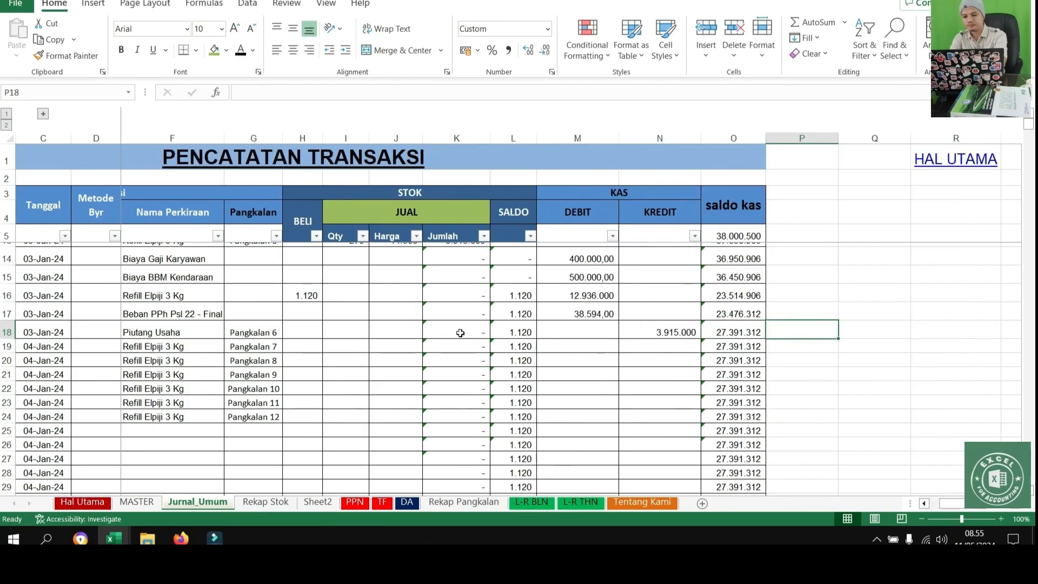
{"action": "type", "text": "="}
{"action": "key", "text": "Left"}
{"action": "key", "text": "Left"}
{"action": "key", "text": "Left"}
{"action": "key", "text": "Left"}
{"action": "key", "text": "Left"}
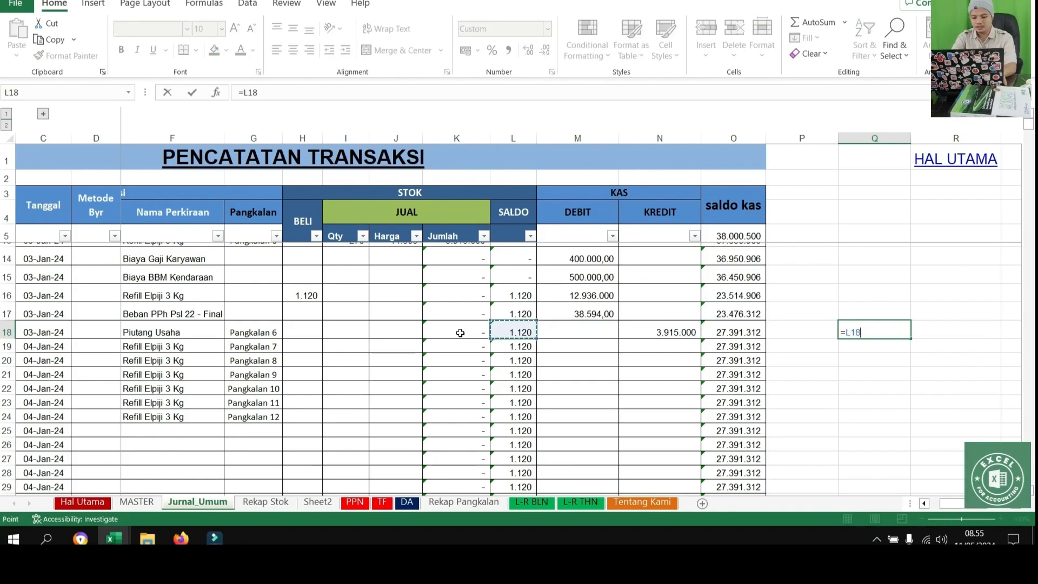
{"action": "type", "text": "/6"}
{"action": "key", "text": "Return"}
{"action": "key", "text": "Up"}
Paste the result of Q18 into I18 as a value and inspect its decimals
{"action": "key", "text": "ctrl+c"}
{"action": "right_click", "coordinate": [335, 332]}
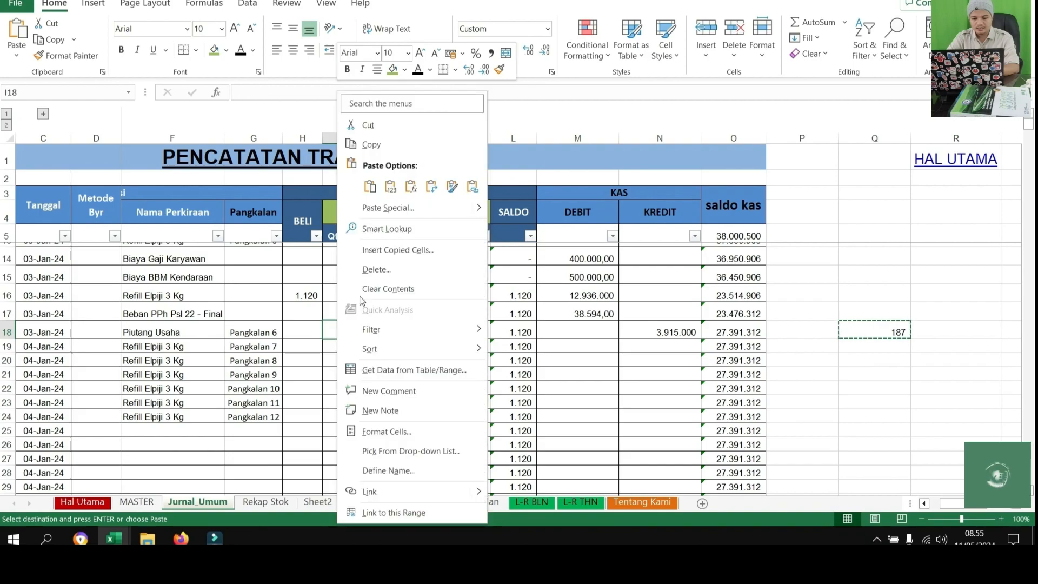
{"action": "left_click", "coordinate": [390, 190]}
{"action": "left_click_drag", "start_coordinate": [871, 307], "coordinate": [887, 358]}
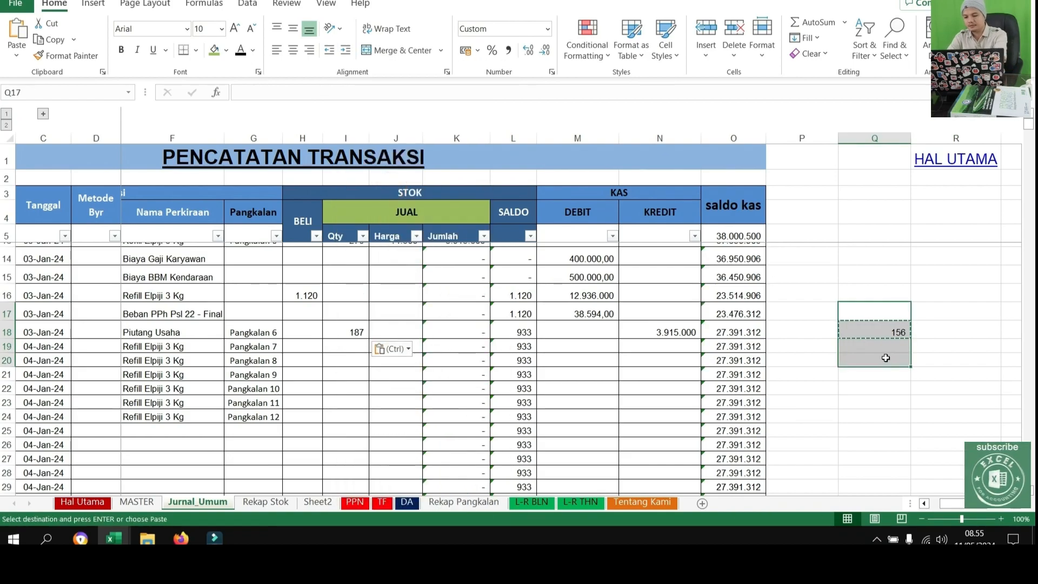
{"action": "left_click", "coordinate": [355, 333]}
{"action": "key", "text": "ctrl+c"}
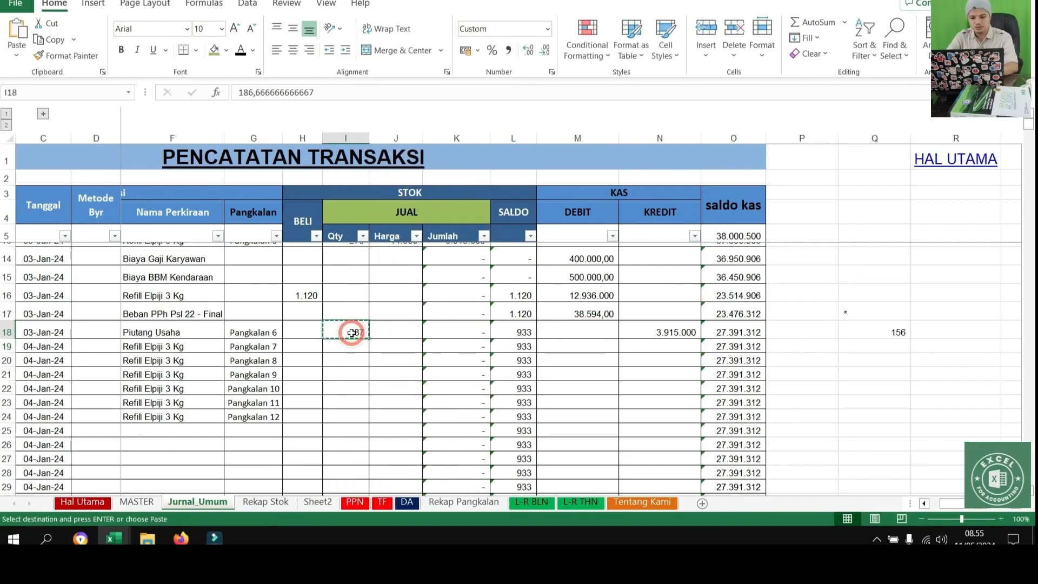
{"action": "left_click", "coordinate": [527, 50]}
{"action": "left_click", "coordinate": [528, 50]}
{"action": "left_click", "coordinate": [527, 49]}
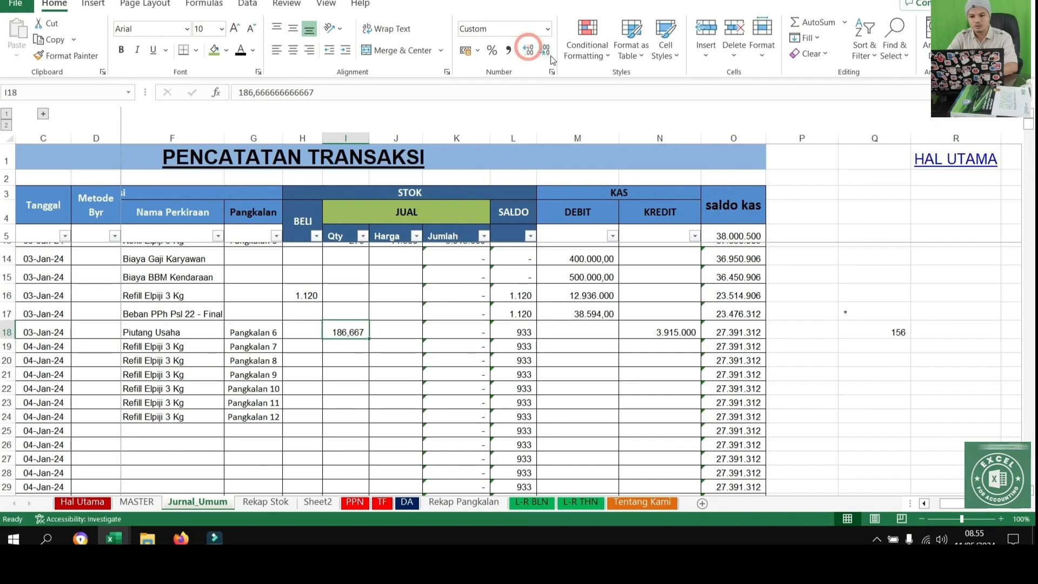
{"action": "left_click", "coordinate": [377, 341]}
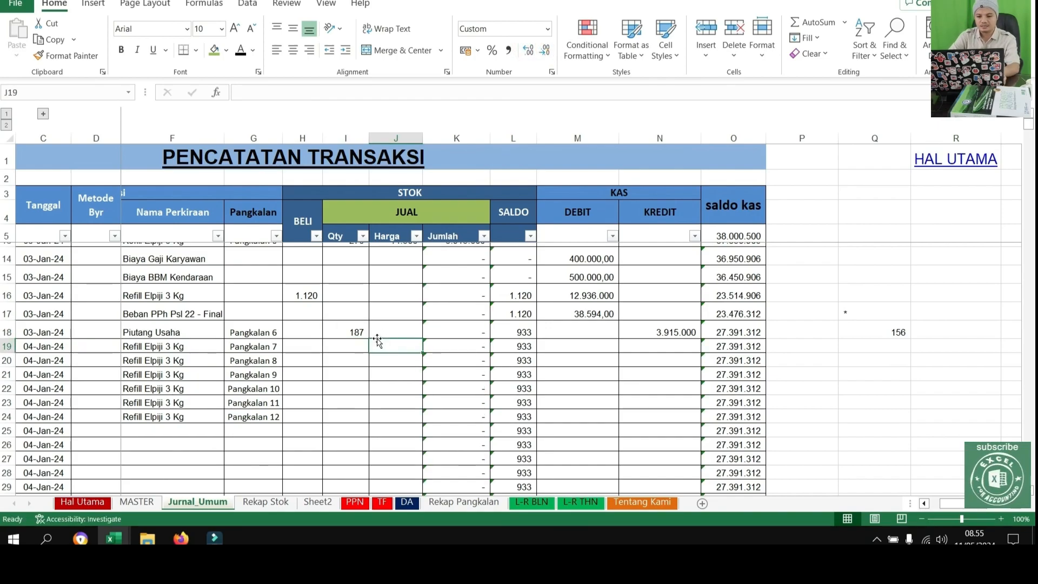
Enter a sold quantity of 200 in each of the cells I18, I19 and I20
{"action": "left_click", "coordinate": [358, 330]}
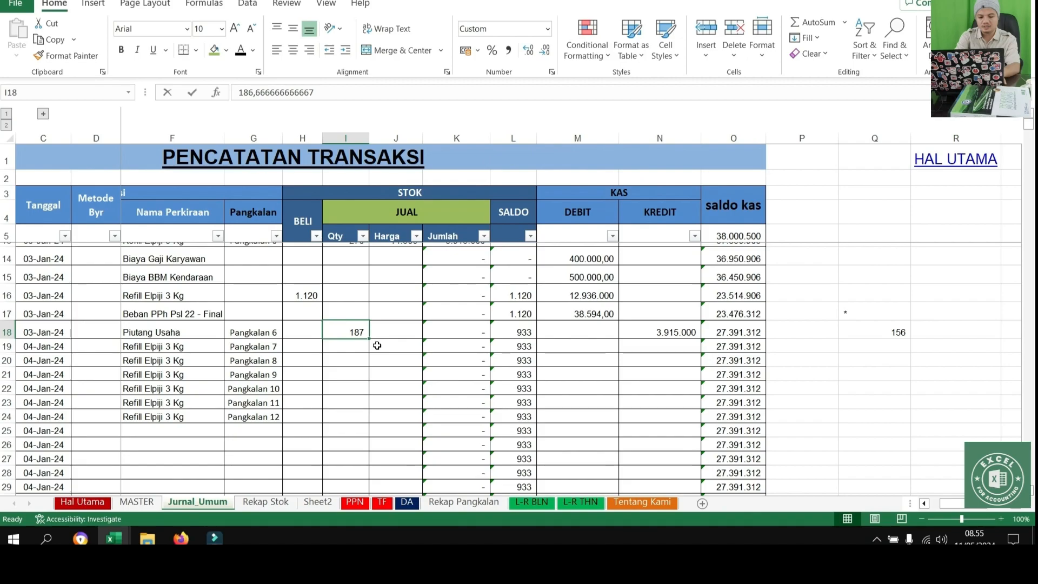
{"action": "type", "text": "200"}
{"action": "key", "text": "Return"}
{"action": "type", "text": "200"}
{"action": "key", "text": "Return"}
{"action": "type", "text": "20"}
{"action": "key", "text": "Return"}
Enter the sold quantities 150 in I21 and I22, 120 in I23 and 100 in I24
{"action": "type", "text": "150"}
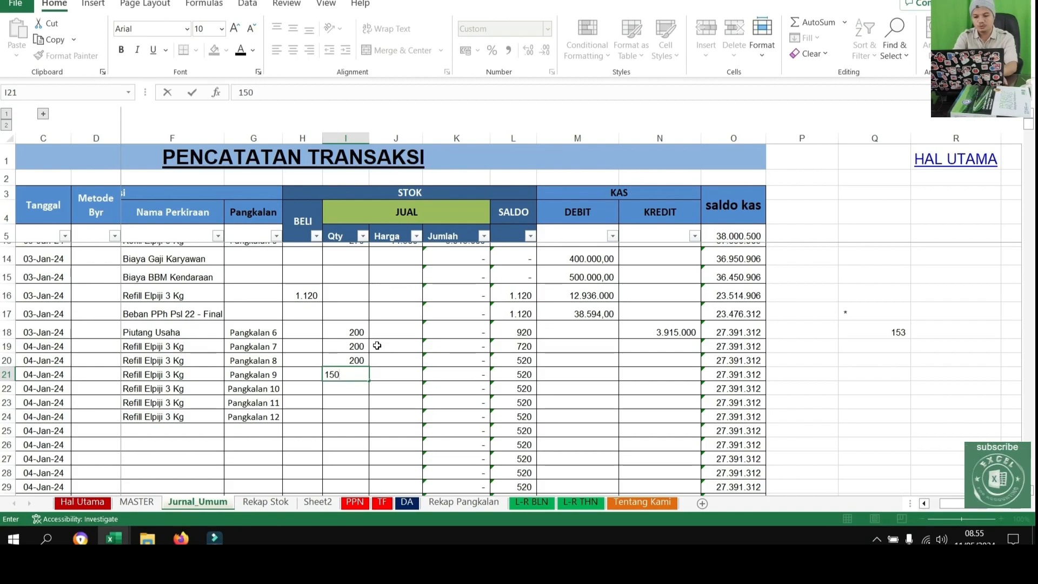
{"action": "key", "text": "Return"}
{"action": "type", "text": "150"}
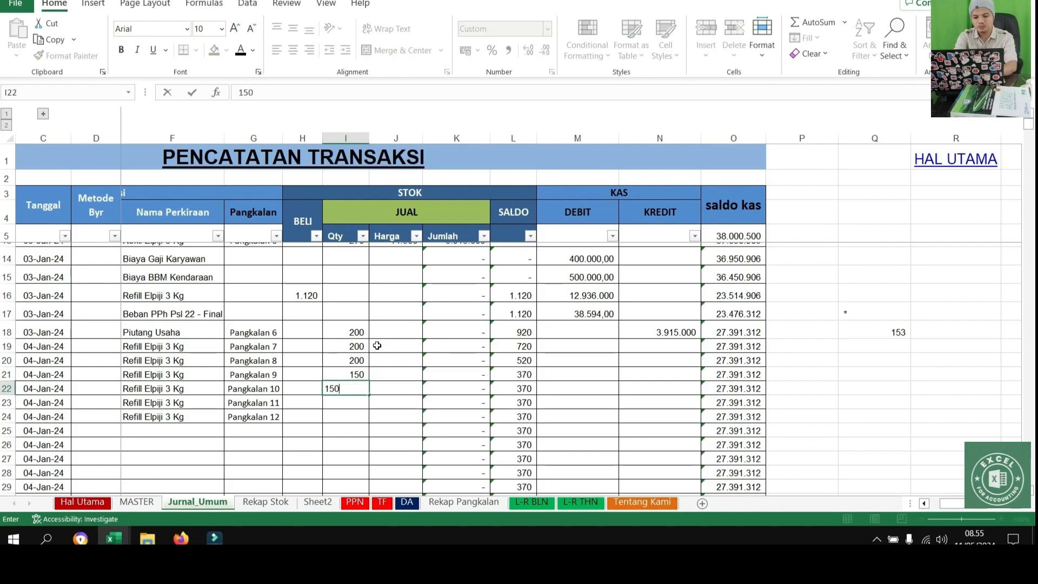
{"action": "key", "text": "Return"}
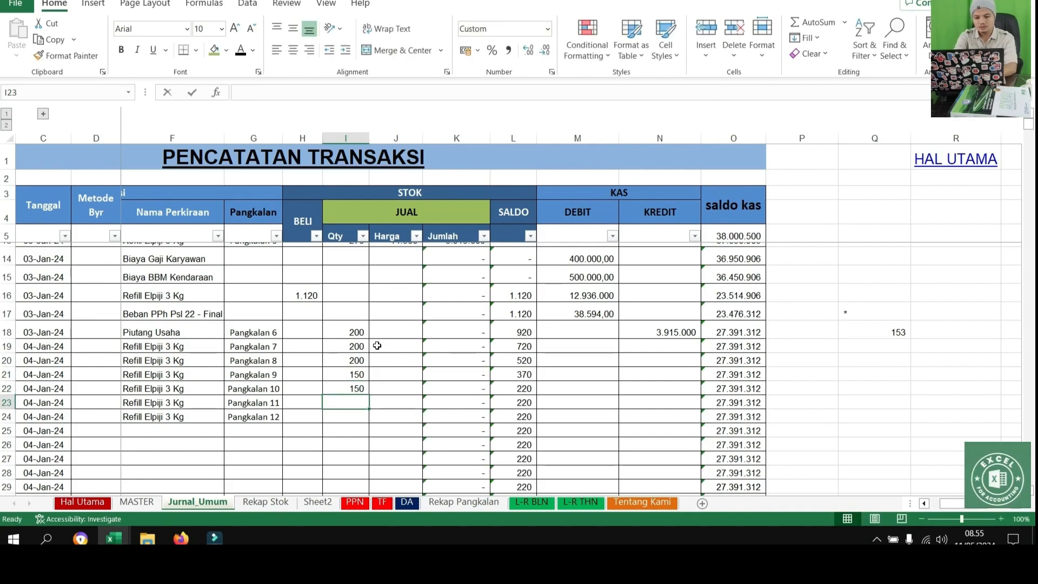
{"action": "type", "text": "120"}
{"action": "key", "text": "Return"}
{"action": "type", "text": "100"}
{"action": "key", "text": "Return"}
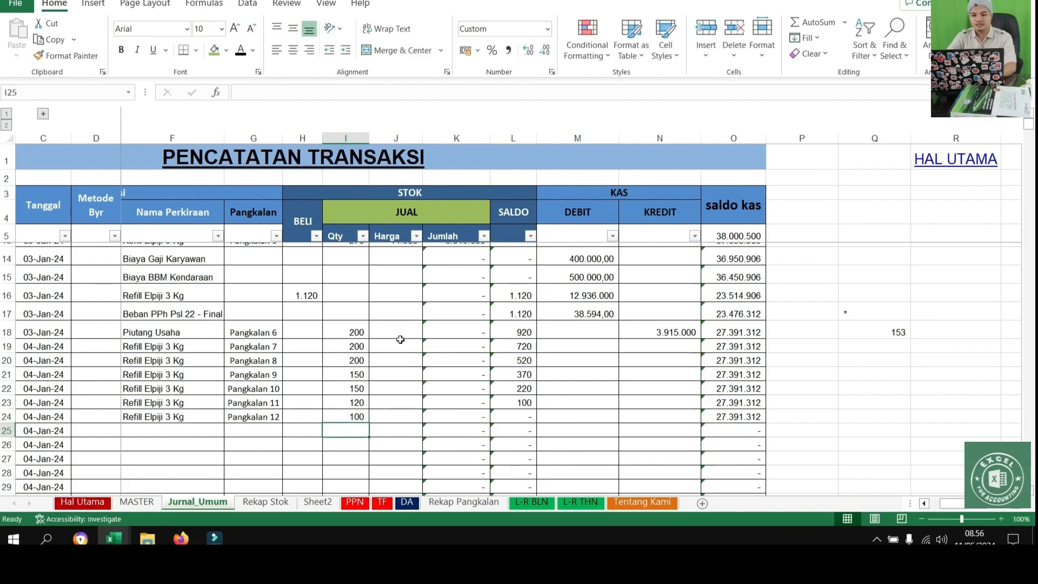
Enter the selling price 14500 in J18 and copy it down through J24
{"action": "left_click", "coordinate": [399, 333]}
{"action": "type", "text": "14500"}
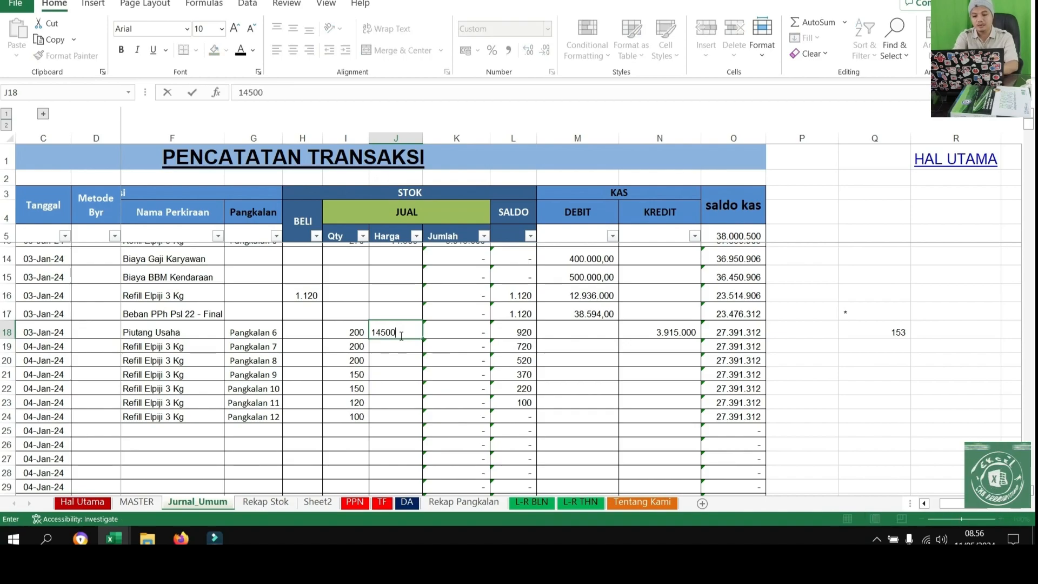
{"action": "key", "text": "Return"}
{"action": "left_click", "coordinate": [407, 332]}
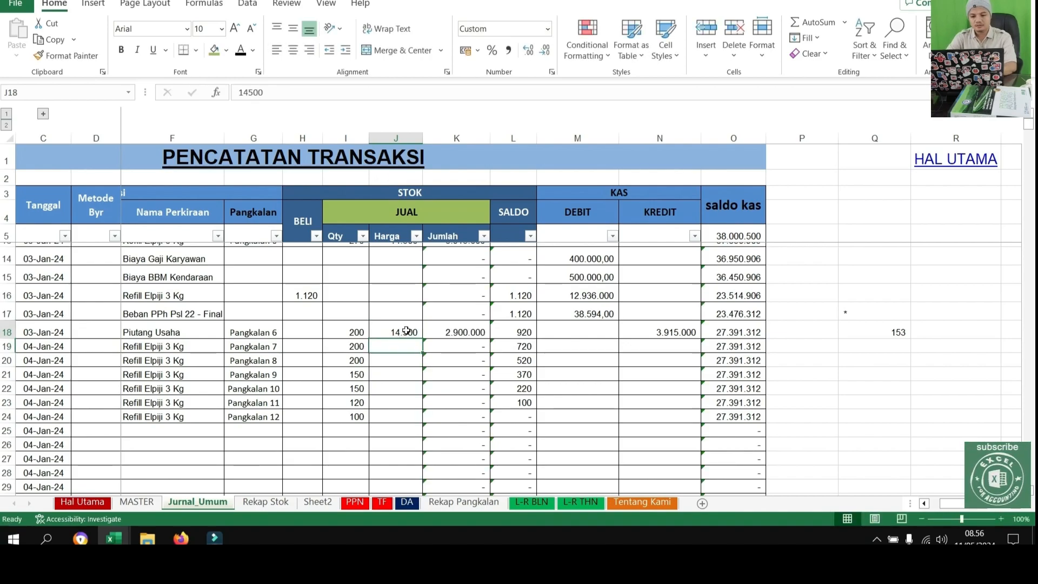
{"action": "key", "text": "ctrl+c"}
{"action": "left_click_drag", "start_coordinate": [406, 330], "coordinate": [401, 414]}
{"action": "key", "text": "ctrl+v"}
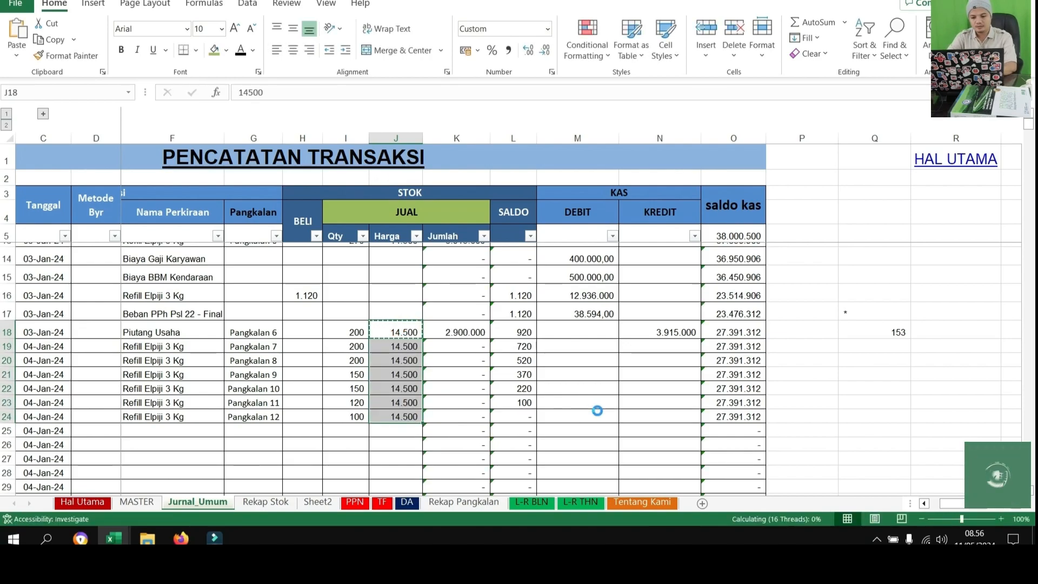
Replace the cash credit amount in N18 with the formula =K18
{"action": "left_click", "coordinate": [605, 402]}
{"action": "scroll", "coordinate": [667, 347], "scroll_direction": "up", "scroll_amount": 1}
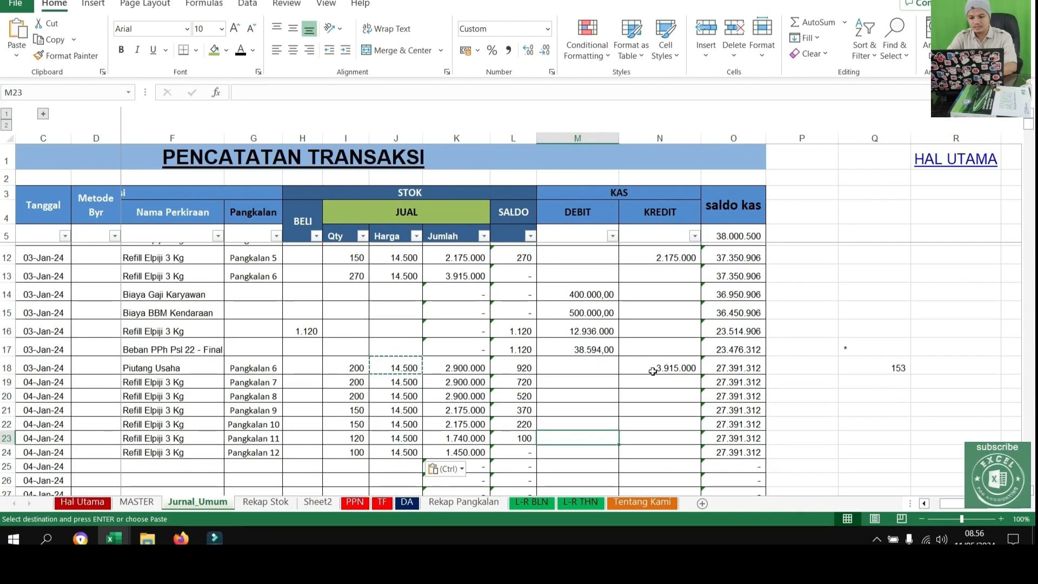
{"action": "left_click", "coordinate": [671, 367]}
{"action": "key", "text": "Escape"}
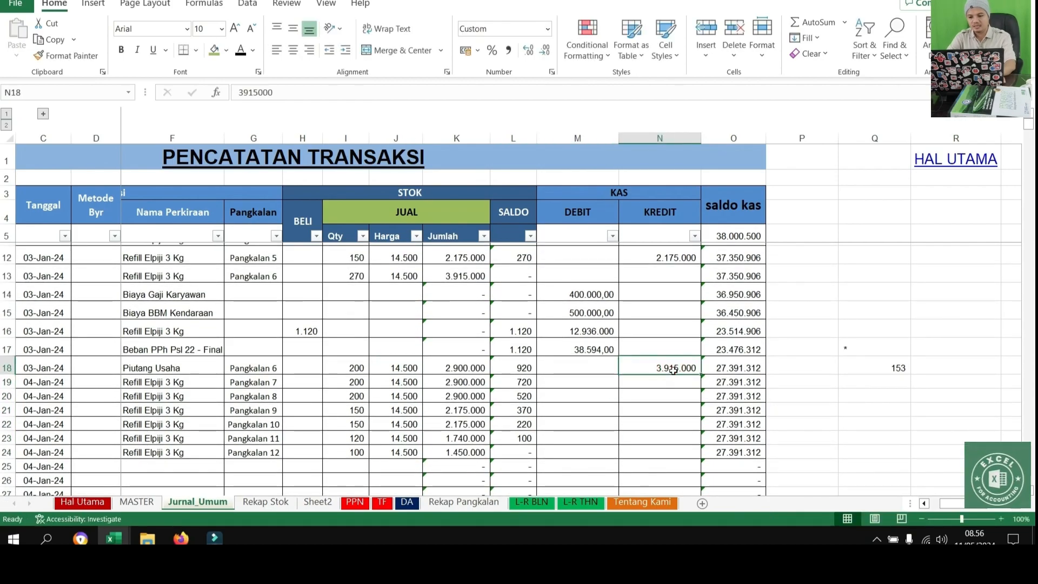
{"action": "type", "text": "=K18"}
{"action": "key", "text": "Return"}
{"action": "left_click", "coordinate": [658, 369]}
{"action": "left_click", "coordinate": [659, 368]}
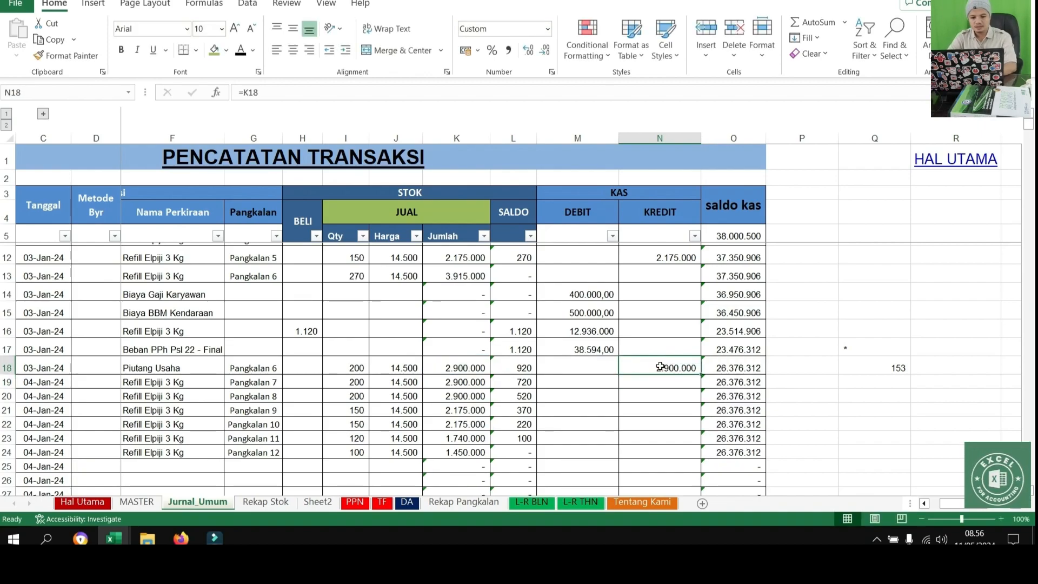
Clear the quantity in I18 and the price in J18 from the Pangkalan 6 receivable payment row
{"action": "left_click", "coordinate": [350, 364]}
{"action": "key", "text": "Delete"}
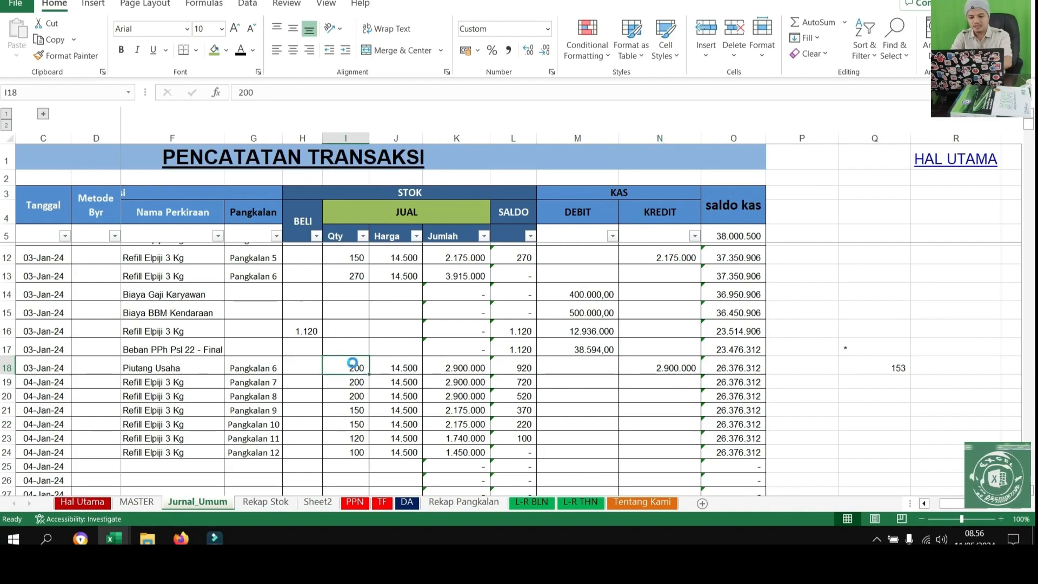
{"action": "key", "text": "Right"}
{"action": "key", "text": "Delete"}
{"action": "key", "text": "Right"}
{"action": "key", "text": "Right"}
{"action": "key", "text": "Right"}
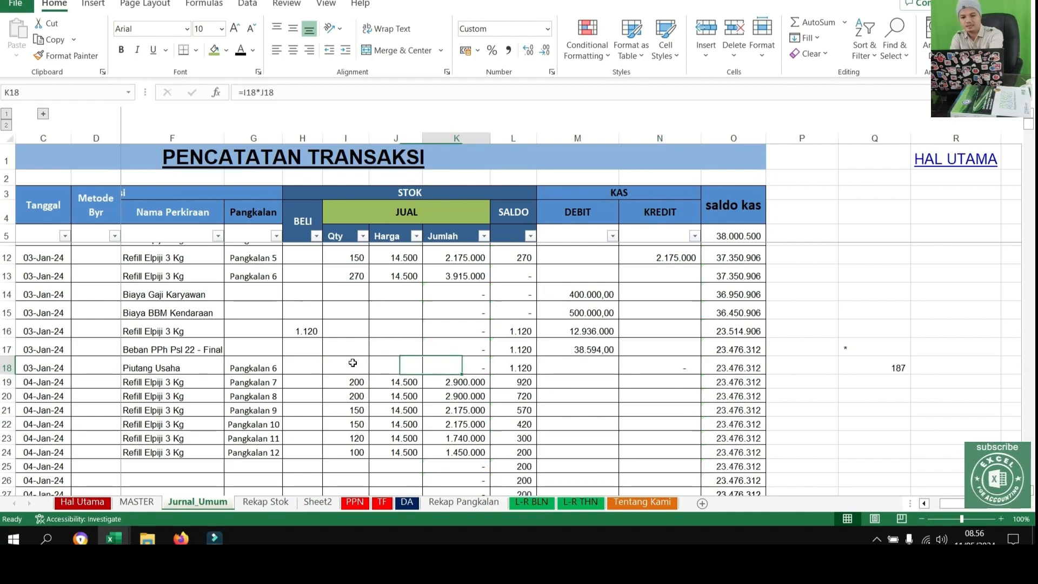
{"action": "key", "text": "Left"}
{"action": "key", "text": "Left"}
{"action": "key", "text": "Left"}
{"action": "key", "text": "Left"}
{"action": "key", "text": "Left"}
{"action": "key", "text": "Left"}
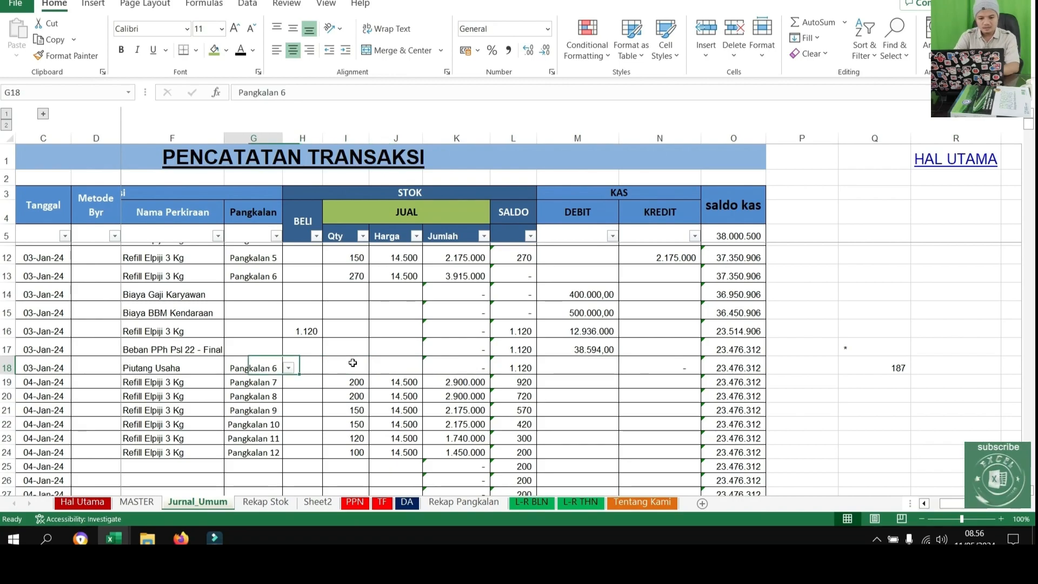
Copy the account name Refill Elpiji 3 Kg from F24 into F25
{"action": "scroll", "coordinate": [295, 379], "scroll_direction": "down", "scroll_amount": 1}
{"action": "left_click", "coordinate": [269, 347]}
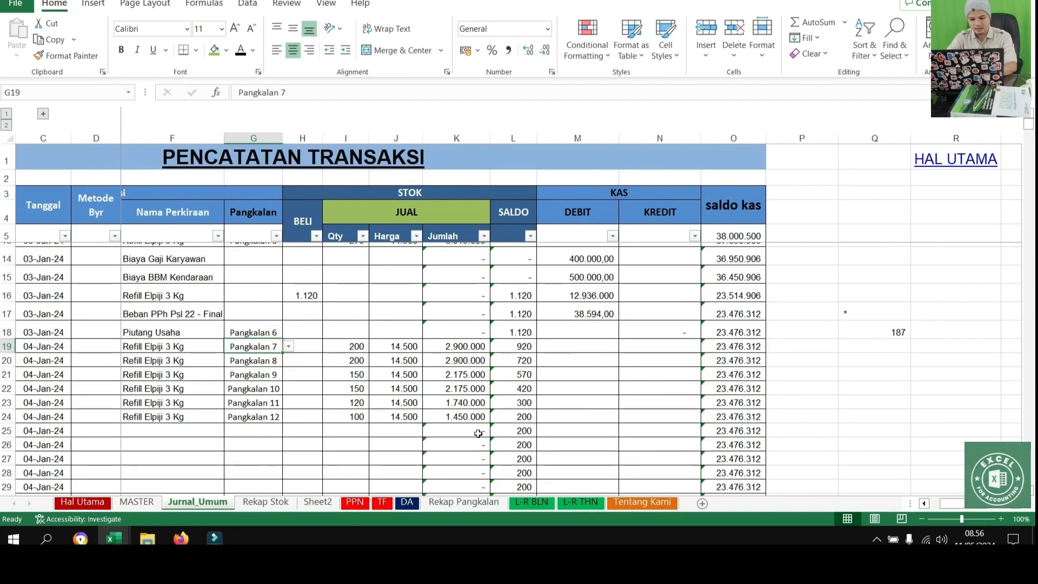
{"action": "left_click", "coordinate": [203, 430]}
{"action": "left_click", "coordinate": [186, 416]}
{"action": "key", "text": "ctrl+c"}
{"action": "left_click", "coordinate": [162, 430]}
{"action": "key", "text": "ctrl+v"}
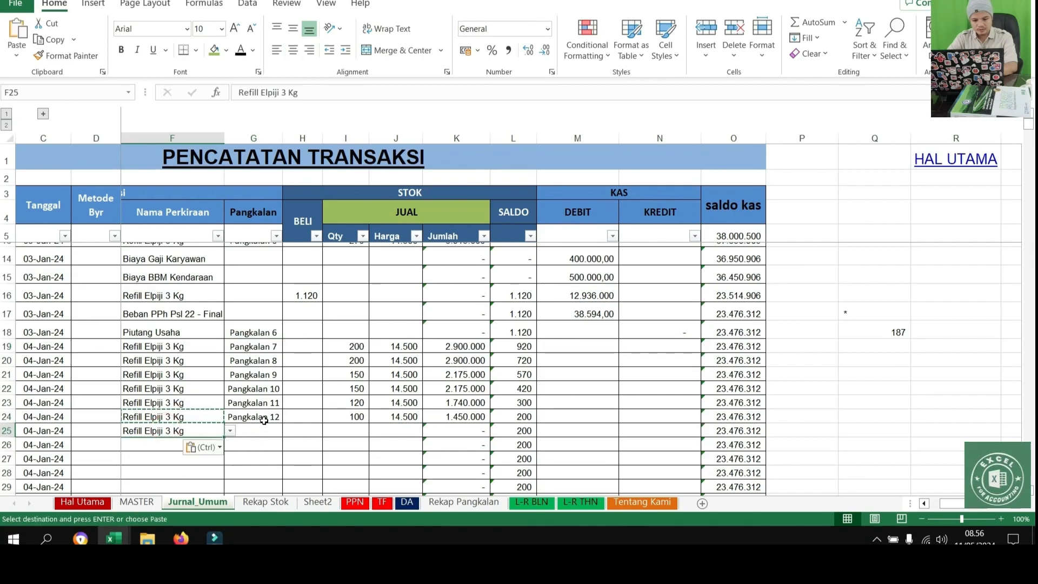
Assign Pangkalan 13 to the new sale row in G25
{"action": "left_click", "coordinate": [265, 431]}
{"action": "left_click", "coordinate": [288, 431]}
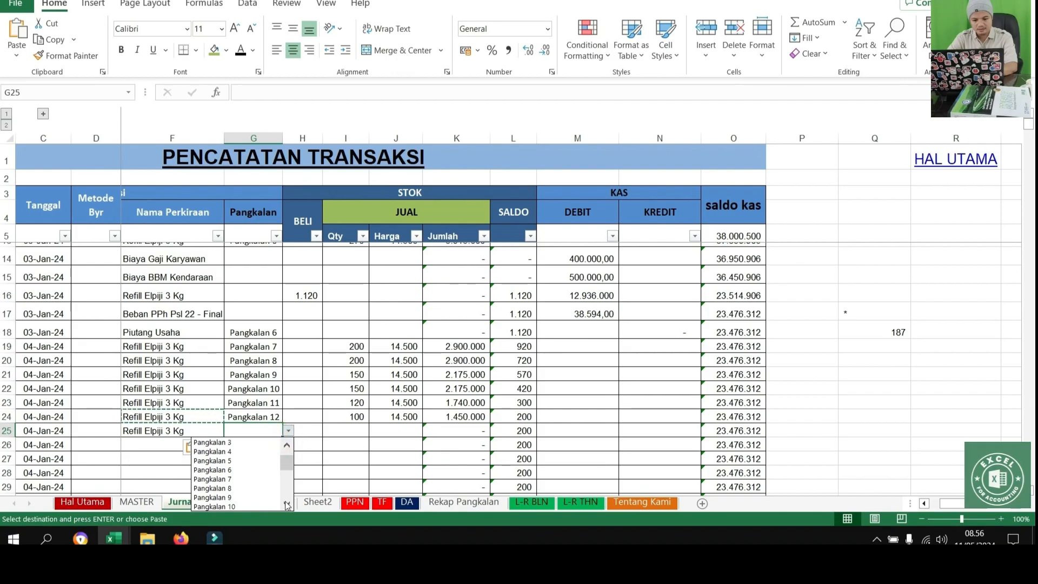
{"action": "left_click", "coordinate": [212, 507]}
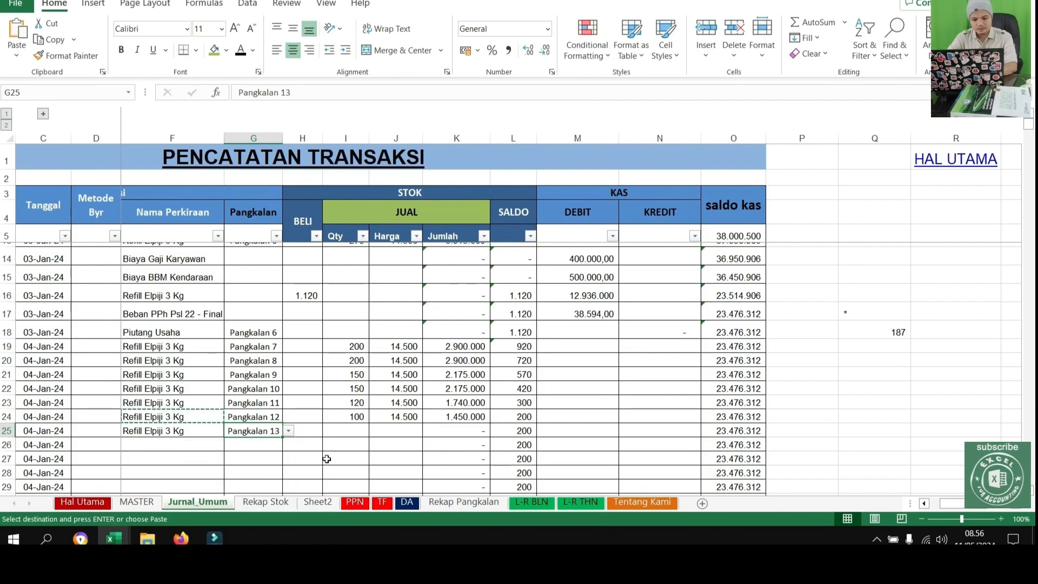
Enter a sold quantity of 200 for Pangkalan 13 in I25
{"action": "left_click", "coordinate": [360, 429]}
{"action": "type", "text": "2"}
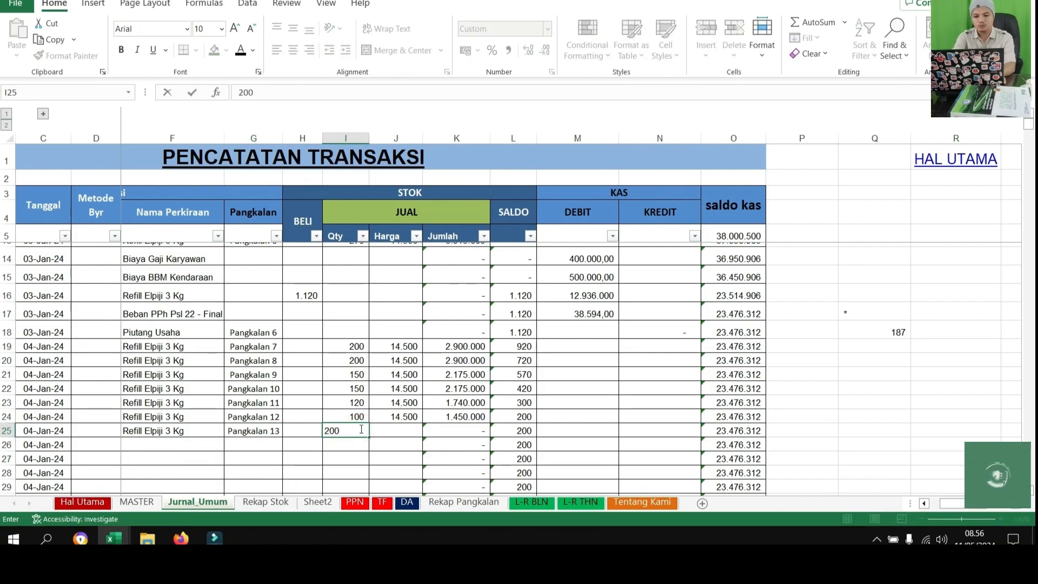
{"action": "type", "text": "00"}
{"action": "key", "text": "Return"}
Enter the formula =K19 as the cash credit amount of the Pangkalan 7 sale in N19
{"action": "left_click", "coordinate": [672, 353]}
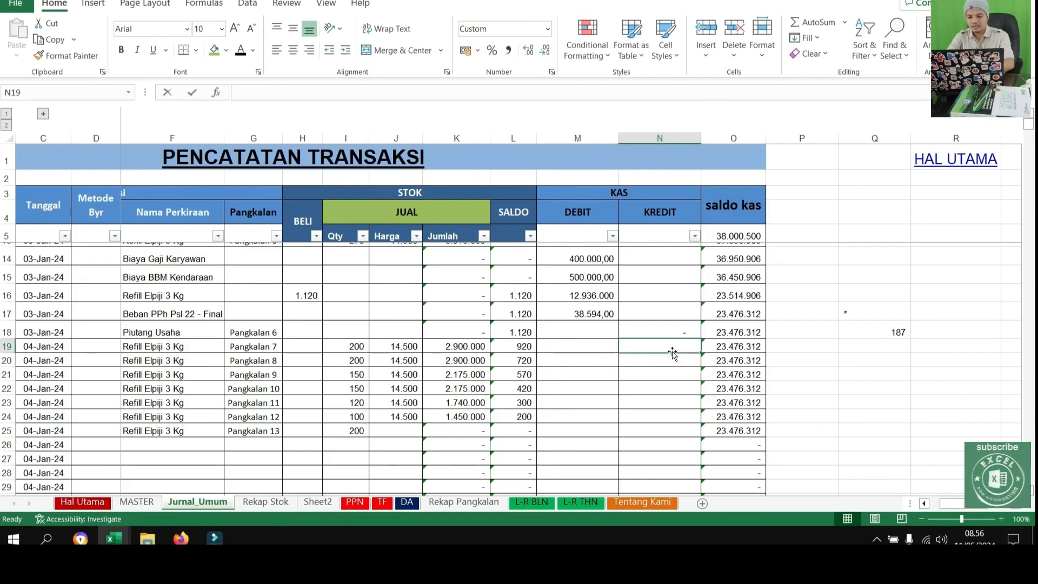
{"action": "type", "text": "="}
{"action": "key", "text": "Left"}
{"action": "key", "text": "Left"}
{"action": "key", "text": "Left"}
{"action": "key", "text": "Left"}
{"action": "key", "text": "Right"}
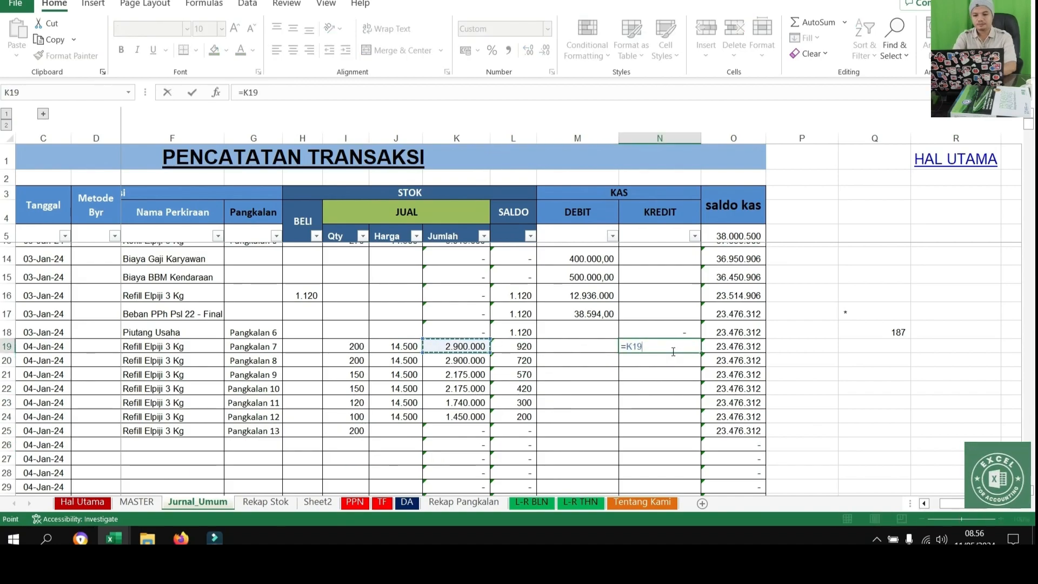
{"action": "key", "text": "Return"}
Copy the cash credit formula from N19 through N25 for the remaining 04-Jan-24 sales
{"action": "left_click", "coordinate": [679, 348]}
{"action": "key", "text": "ctrl+c"}
{"action": "left_click_drag", "start_coordinate": [679, 348], "coordinate": [670, 427]}
{"action": "key", "text": "ctrl+v"}
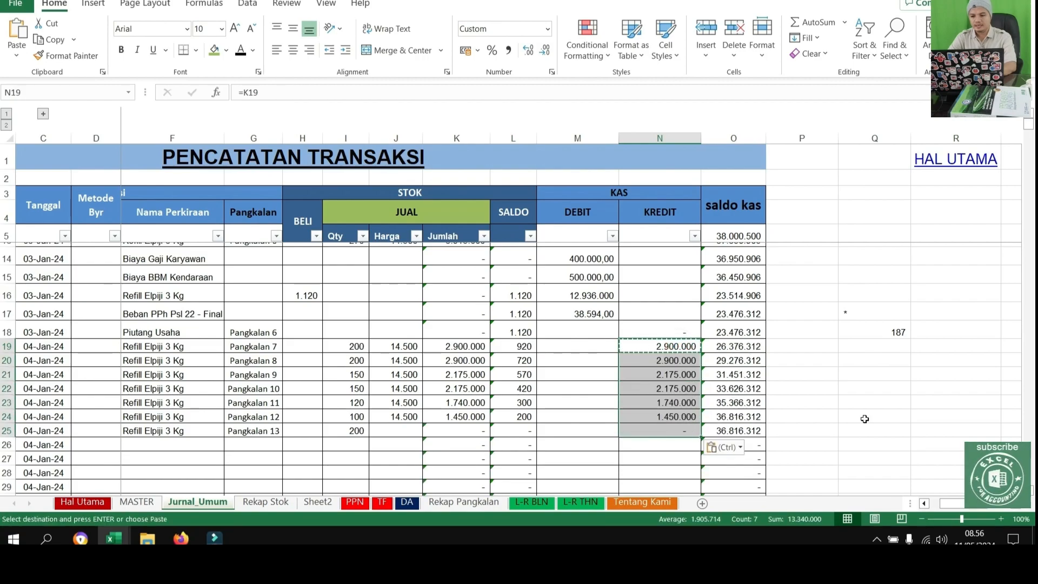
Clear the stray scratch entries in Q17:Q20 beside the journal
{"action": "left_click", "coordinate": [864, 404]}
{"action": "left_click_drag", "start_coordinate": [868, 314], "coordinate": [900, 363]}
{"action": "key", "text": "Delete"}
Check the payments and receivable balances per outlet on the Rekap Pangkalan sheet
{"action": "scroll", "coordinate": [550, 369], "scroll_direction": "up", "scroll_amount": 3}
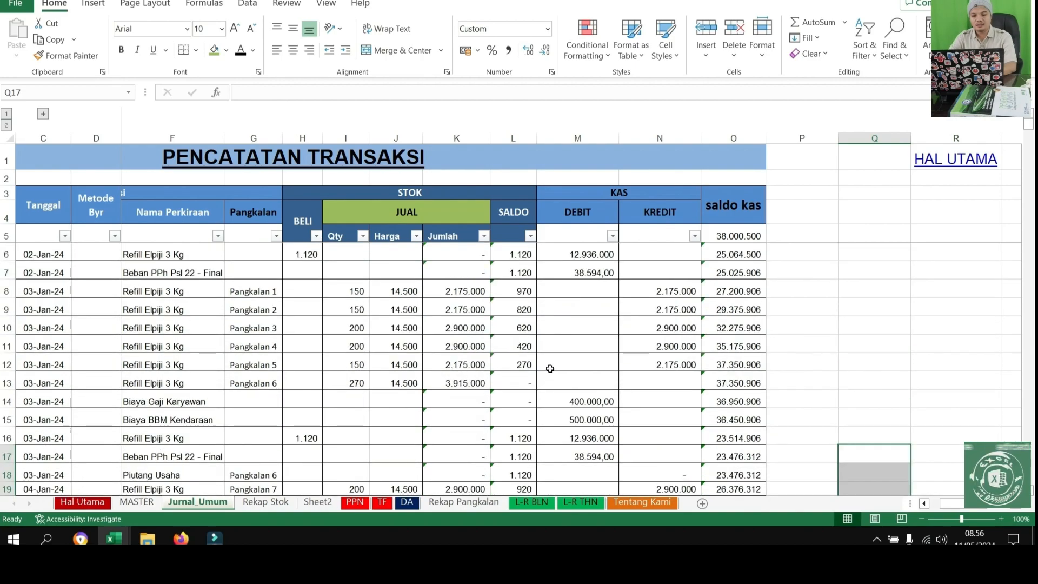
{"action": "left_click", "coordinate": [464, 502]}
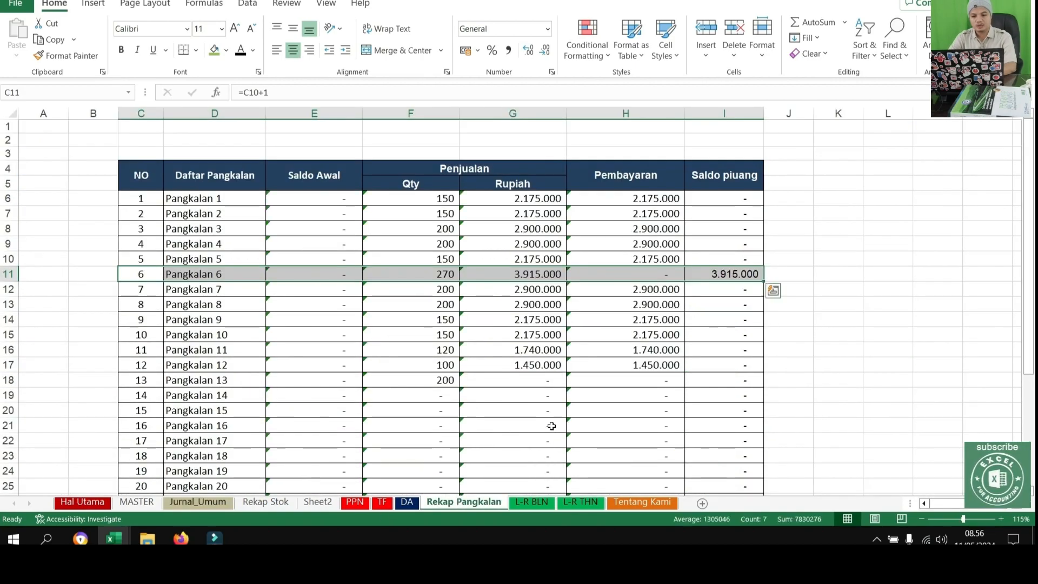
{"action": "left_click", "coordinate": [601, 382]}
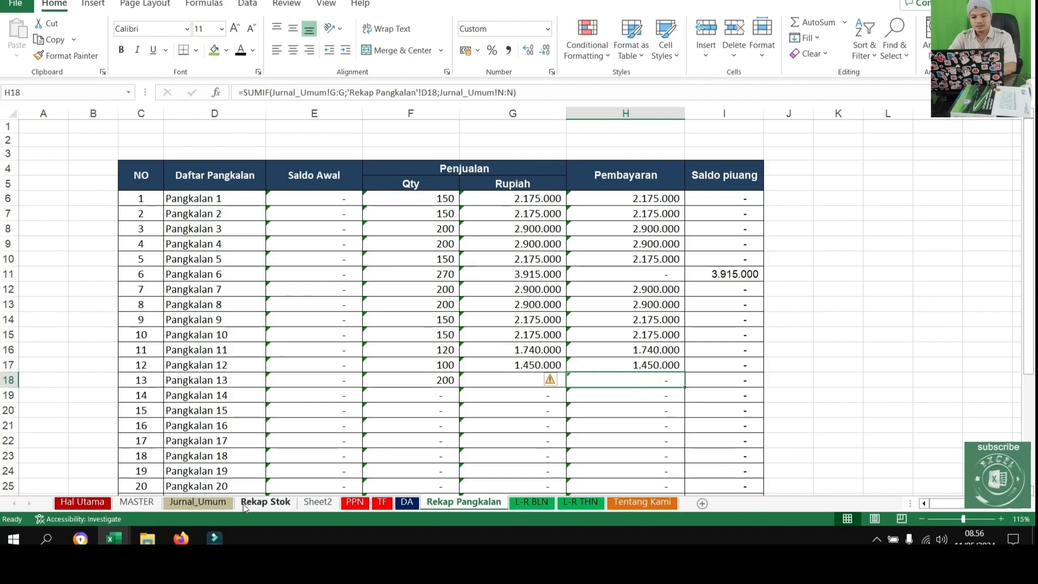
Copy the Pangkalan 6 sale amount from K13 in Jurnal_Umum and paste it as a value into the Piutang Usaha cash credit cell N18
{"action": "left_click", "coordinate": [218, 503]}
{"action": "scroll", "coordinate": [551, 405], "scroll_direction": "down", "scroll_amount": 1}
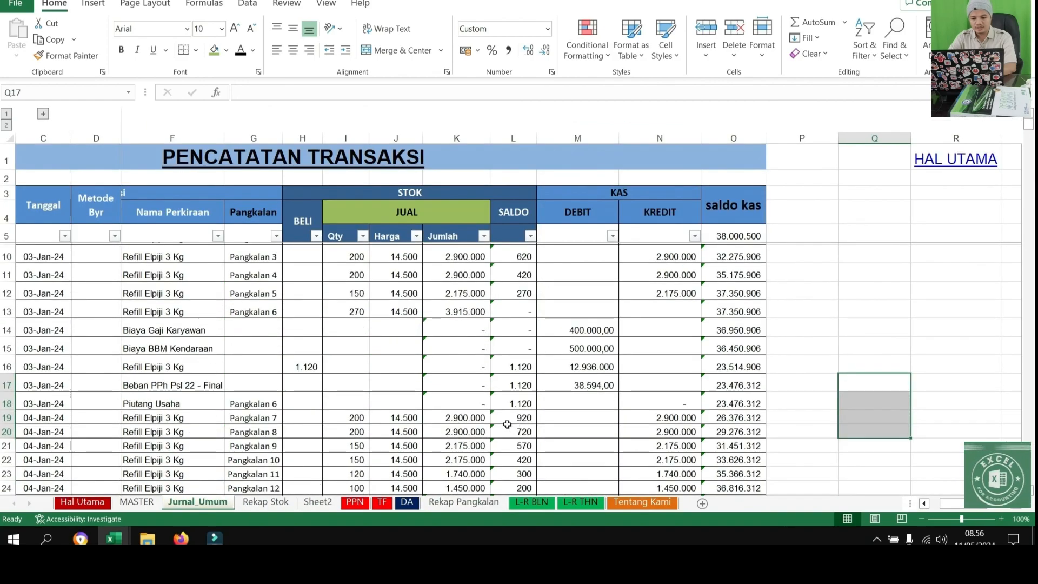
{"action": "left_click", "coordinate": [338, 397]}
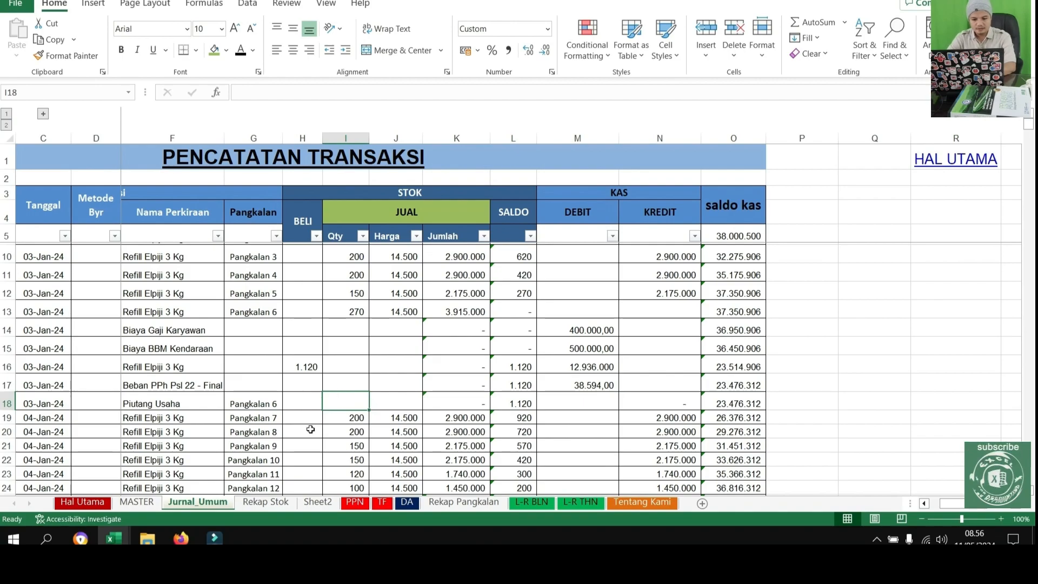
{"action": "left_click", "coordinate": [474, 308]}
{"action": "key", "text": "ctrl+c"}
{"action": "right_click", "coordinate": [664, 403]}
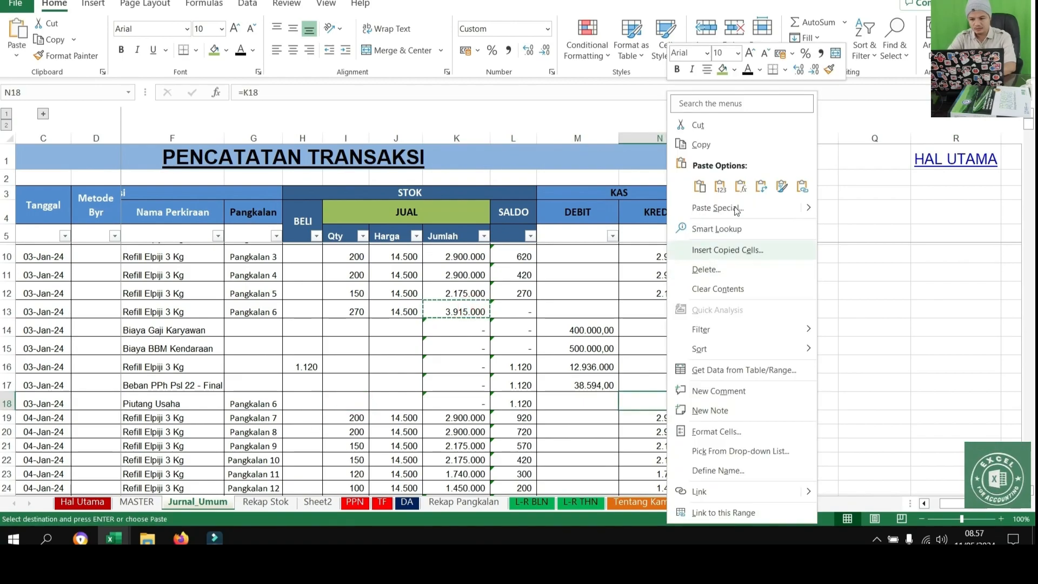
{"action": "left_click", "coordinate": [721, 187]}
{"action": "left_click", "coordinate": [874, 382]}
{"action": "scroll", "coordinate": [551, 431], "scroll_direction": "down", "scroll_amount": 2}
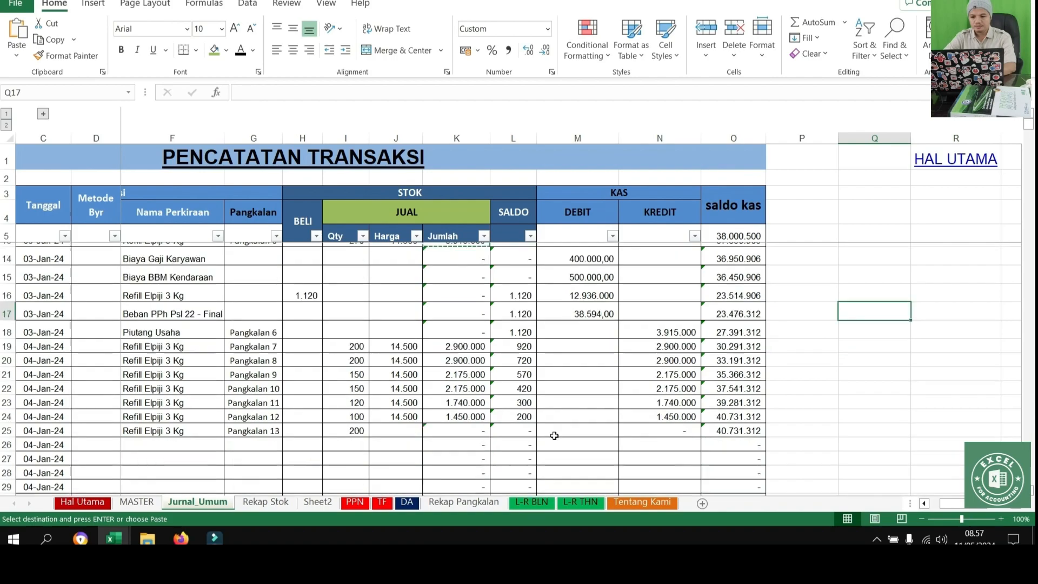
Compare the Pangkalan 6 payment in Rekap Pangkalan with its Piutang Usaha row in Jurnal_Umum
{"action": "left_click", "coordinate": [463, 502]}
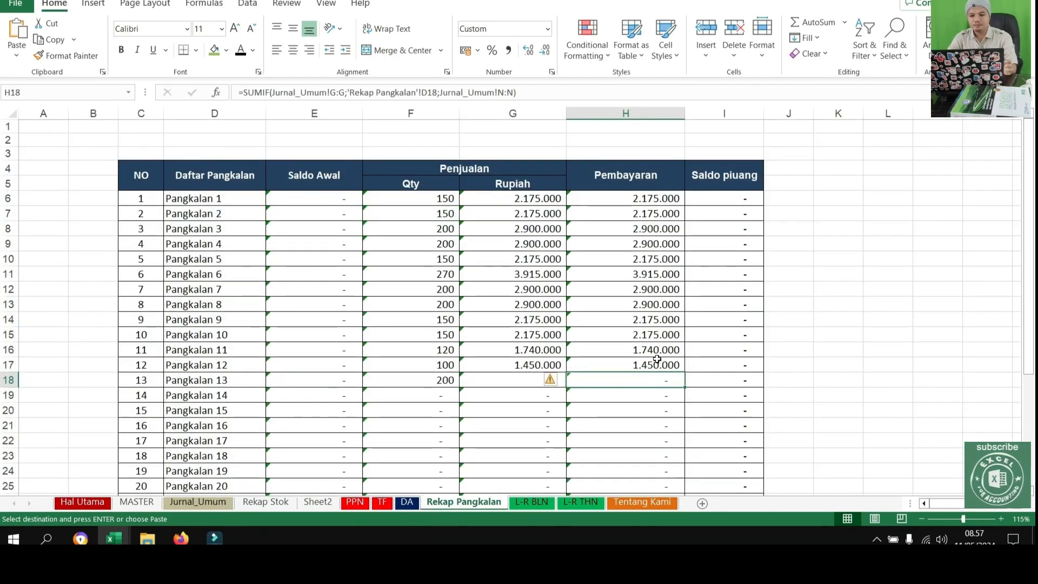
{"action": "left_click", "coordinate": [198, 502]}
{"action": "left_click_drag", "start_coordinate": [635, 384], "coordinate": [130, 388]}
{"action": "left_click", "coordinate": [447, 503]}
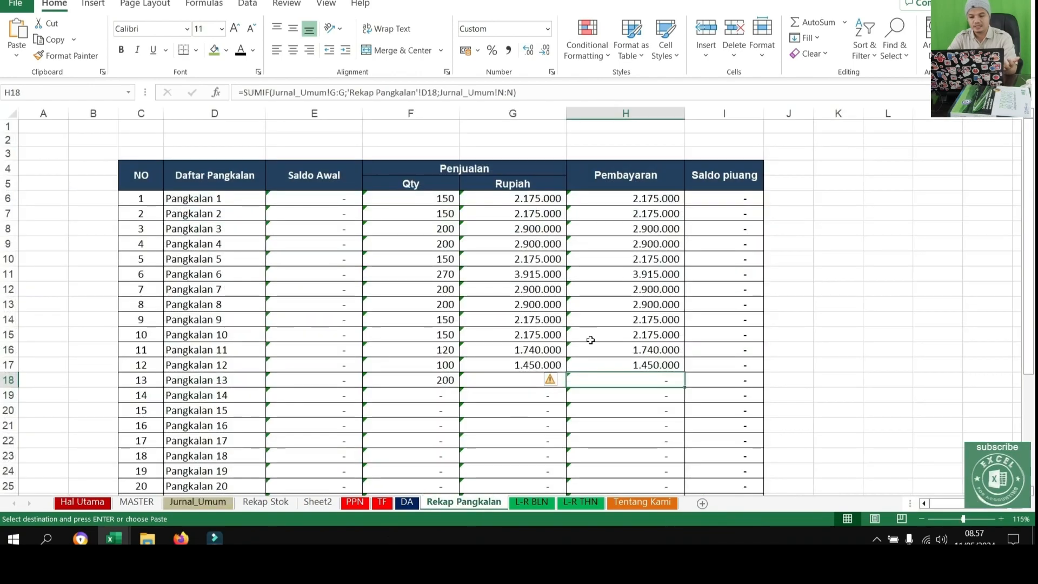
Review the Rekap Pangkalan totals row and the quantity, rupiah, payment and receivable balance columns
{"action": "scroll", "coordinate": [454, 260], "scroll_direction": "down", "scroll_amount": 6}
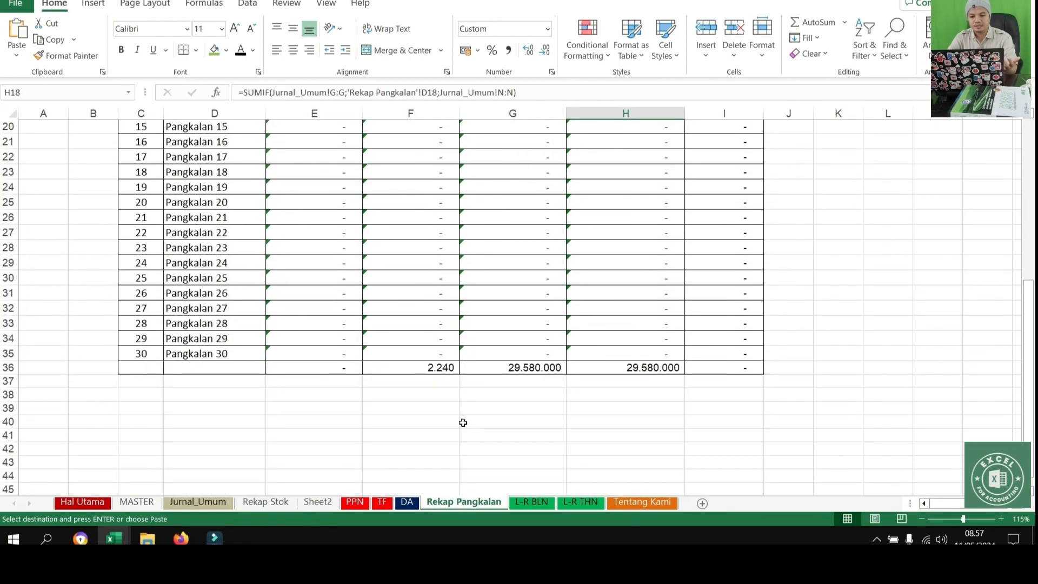
{"action": "left_click", "coordinate": [441, 369]}
{"action": "scroll", "coordinate": [441, 369], "scroll_direction": "up", "scroll_amount": 6}
{"action": "left_click_drag", "start_coordinate": [427, 198], "coordinate": [421, 373]}
{"action": "key", "text": "ctrl+v"}
{"action": "left_click_drag", "start_coordinate": [497, 199], "coordinate": [482, 378]}
{"action": "key", "text": "ctrl+v"}
{"action": "left_click_drag", "start_coordinate": [612, 231], "coordinate": [616, 367]}
{"action": "key", "text": "ctrl+v"}
{"action": "left_click_drag", "start_coordinate": [716, 215], "coordinate": [712, 412]}
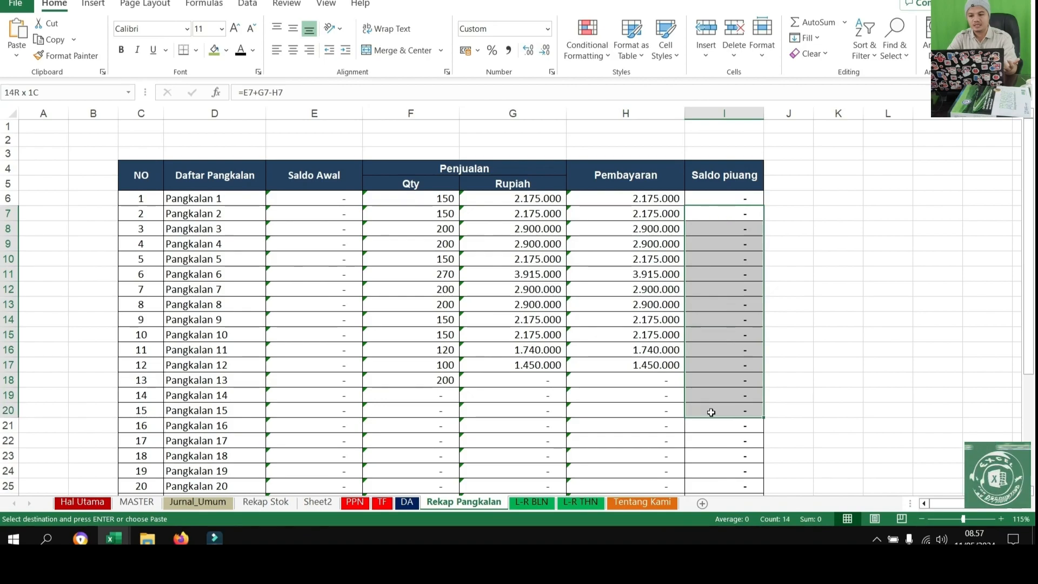
Correct the spelling of the receivable balance header in I4 to Saldo piutang
{"action": "left_click", "coordinate": [728, 175]}
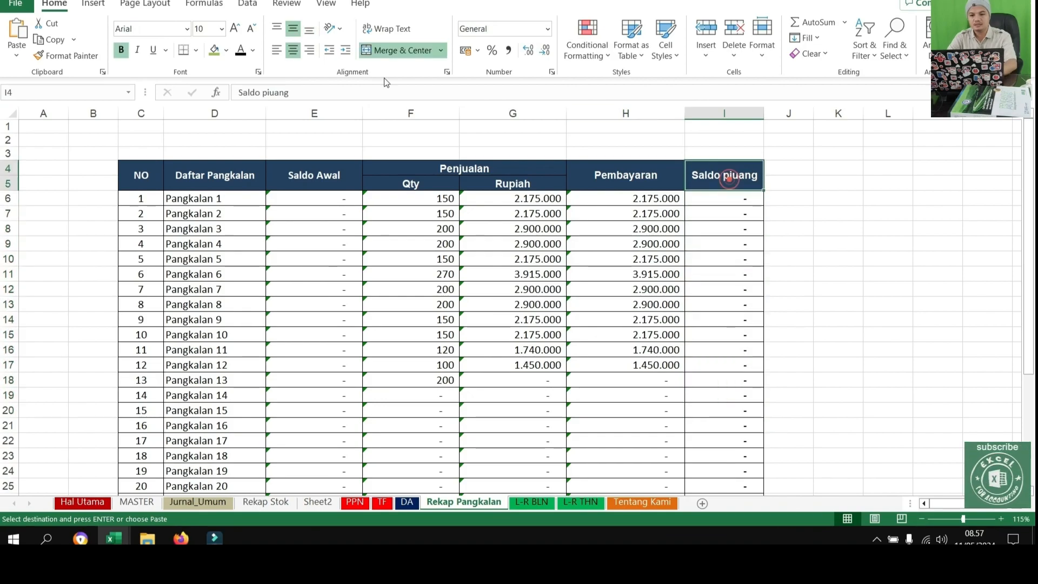
{"action": "left_click", "coordinate": [277, 92]}
{"action": "type", "text": "t"}
{"action": "key", "text": "Return"}
Examine the sales and cost of goods lines for LPG 3 Kg and its cylinders on the L-R BLN profit and loss sheet
{"action": "key", "text": "ctrl+Page_Down"}
{"action": "left_click", "coordinate": [190, 306]}
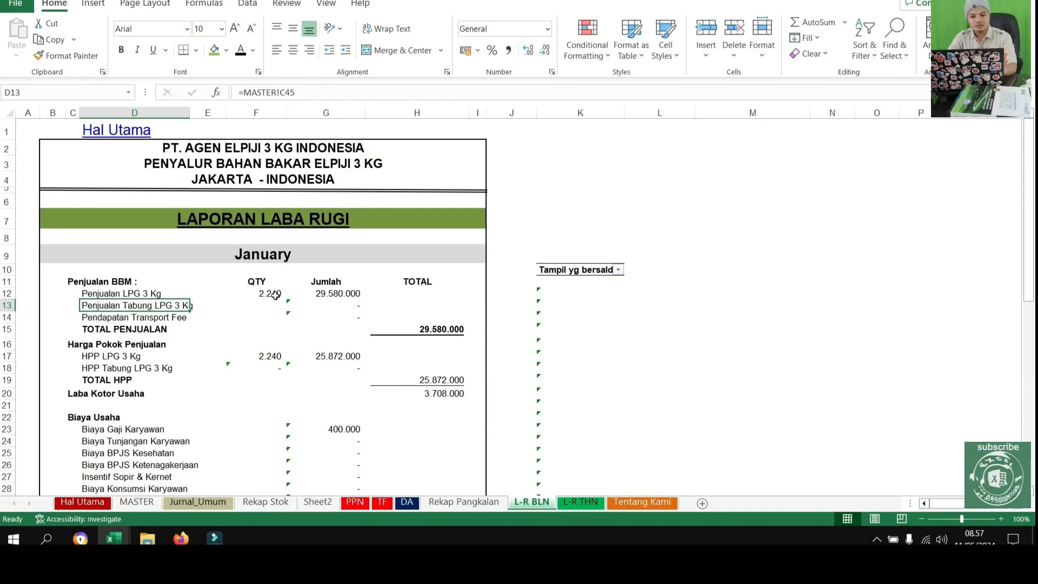
{"action": "left_click", "coordinate": [277, 295]}
{"action": "left_click", "coordinate": [171, 367]}
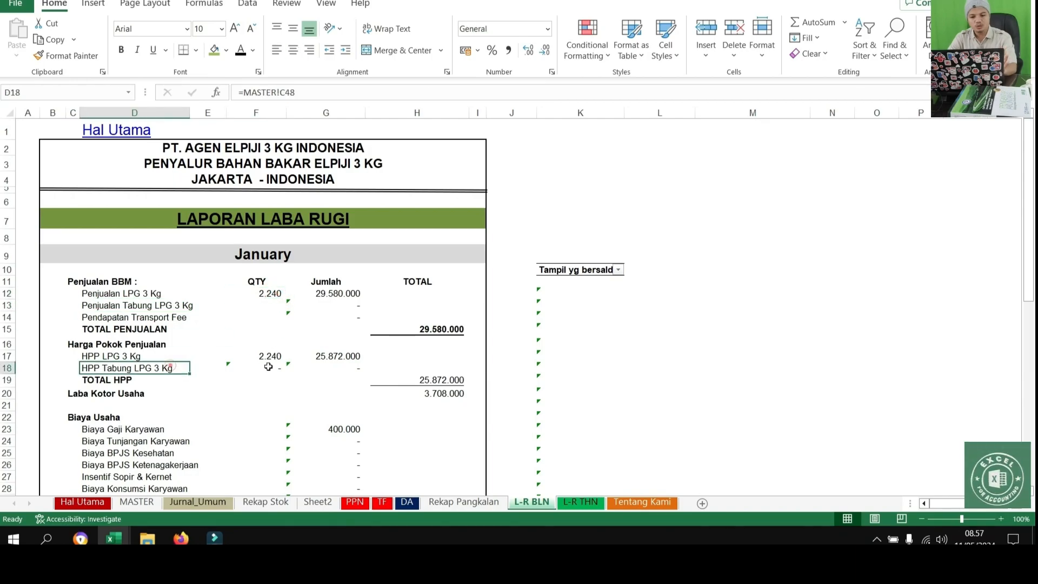
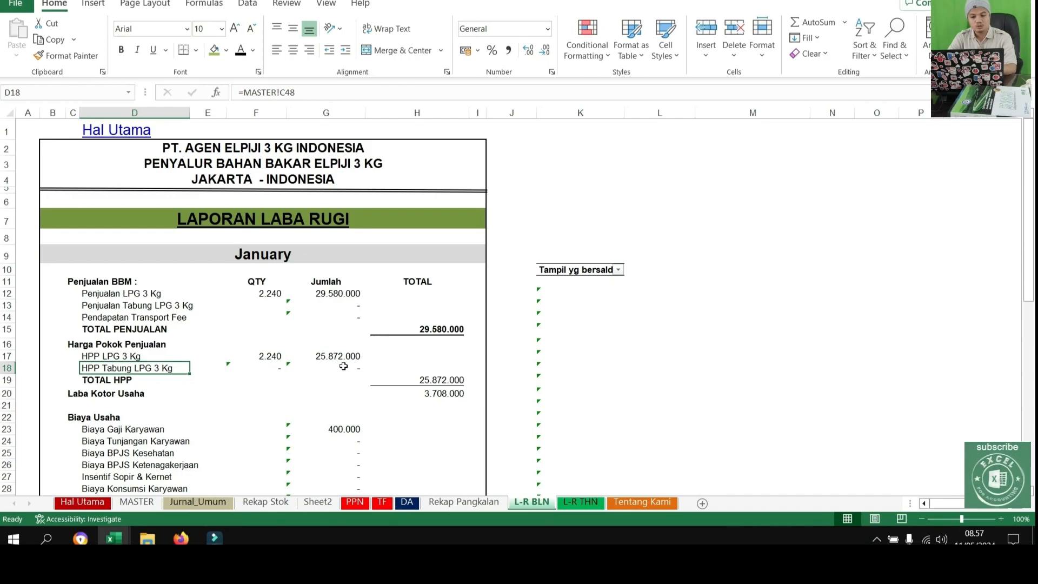
Review the gross profit and operating expense lines on the L-R BLN sheet and return to Jurnal_Umum
{"action": "left_click_drag", "start_coordinate": [107, 393], "coordinate": [430, 400]}
{"action": "scroll", "coordinate": [430, 403], "scroll_direction": "down", "scroll_amount": 1}
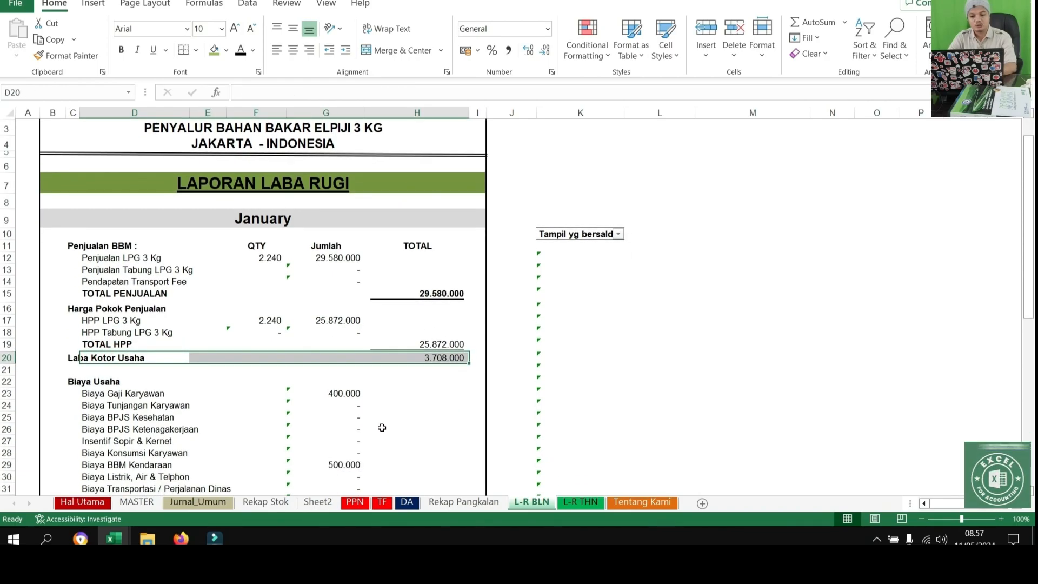
{"action": "left_click", "coordinate": [200, 502]}
{"action": "left_click_drag", "start_coordinate": [331, 313], "coordinate": [773, 349]}
{"action": "scroll", "coordinate": [214, 297], "scroll_direction": "up", "scroll_amount": 2}
{"action": "key", "text": "ctrl+c"}
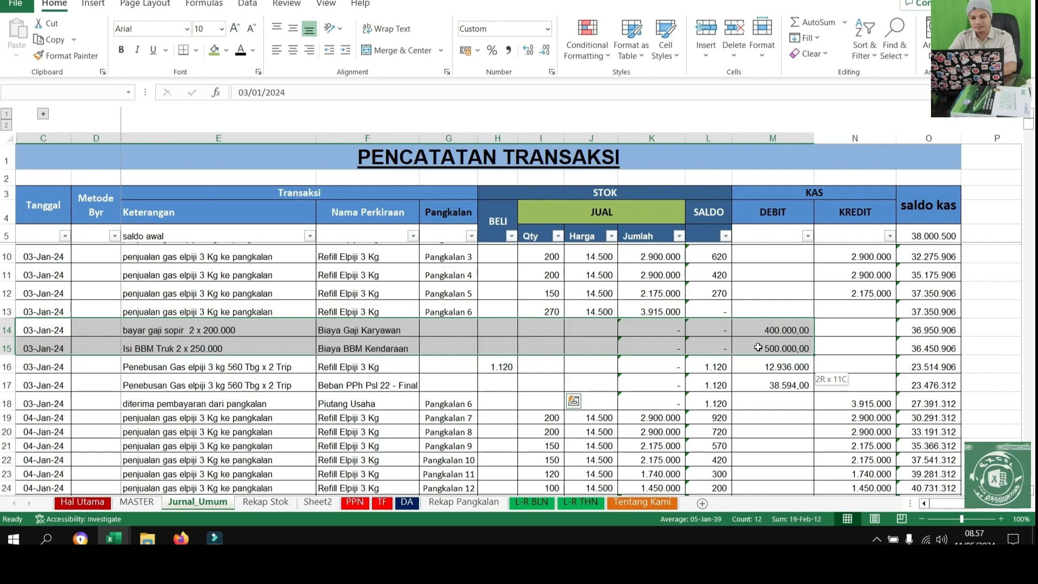
{"action": "scroll", "coordinate": [112, 379], "scroll_direction": "down", "scroll_amount": 1}
{"action": "scroll", "coordinate": [112, 379], "scroll_direction": "down", "scroll_amount": 4}
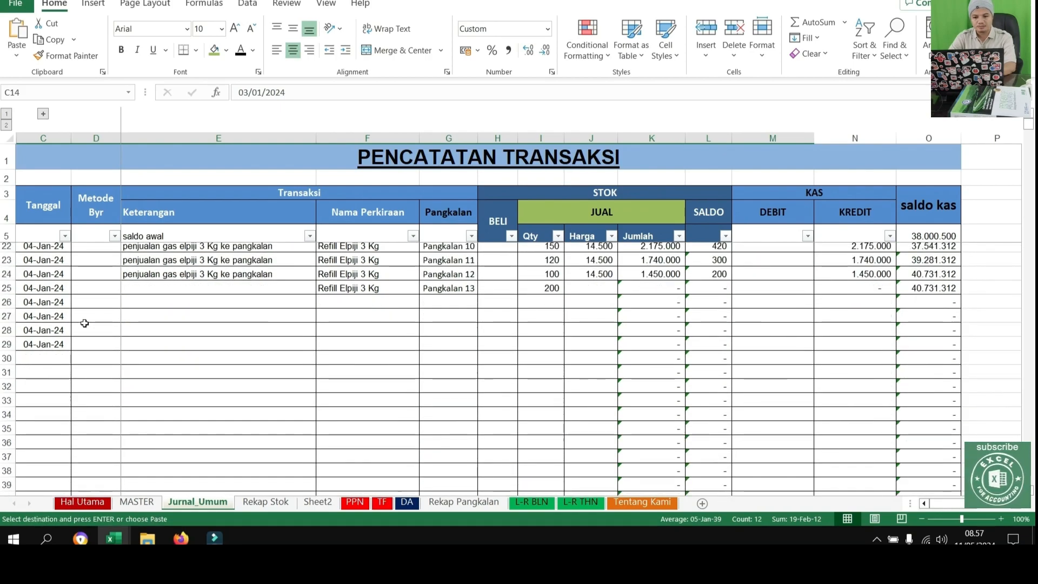
{"action": "scroll", "coordinate": [88, 307], "scroll_direction": "up", "scroll_amount": 5}
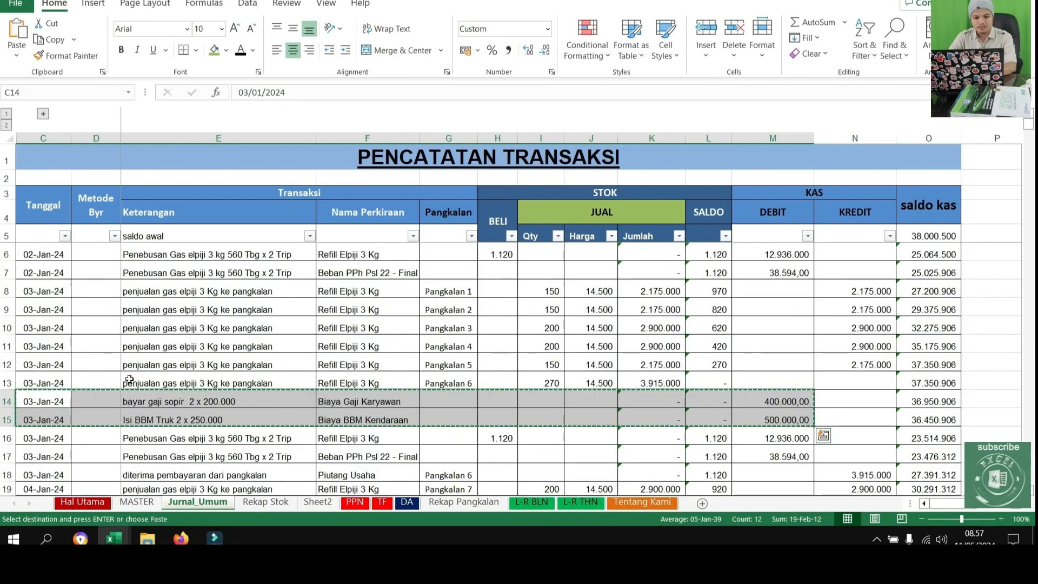
Copy the driver salary and truck fuel entries in E14:M15 to the 04-Jan-24 rows starting at E26
{"action": "left_click_drag", "start_coordinate": [152, 396], "coordinate": [773, 419]}
{"action": "key", "text": "ctrl+c"}
{"action": "scroll", "coordinate": [331, 430], "scroll_direction": "down", "scroll_amount": 3}
{"action": "left_click", "coordinate": [162, 398]}
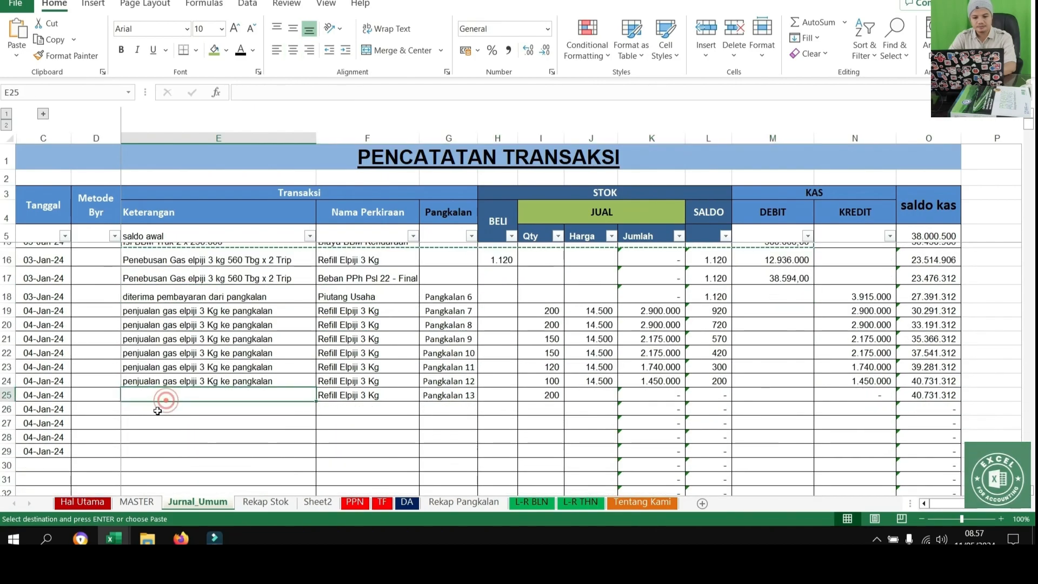
{"action": "left_click", "coordinate": [172, 406]}
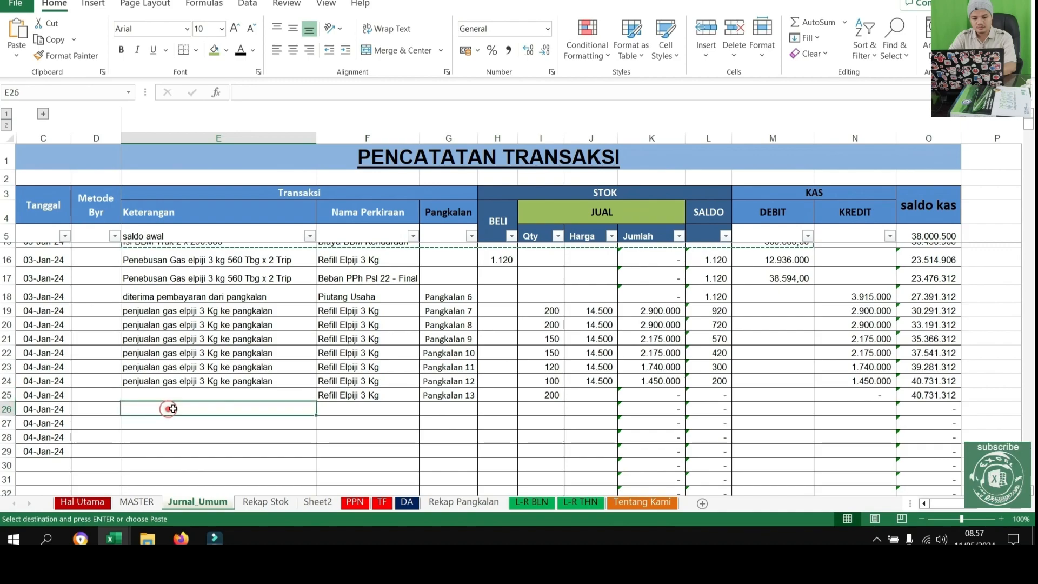
{"action": "key", "text": "ctrl+v"}
Copy the description "penjualan gas elpiji 3 Kg ke pangkalan" from E24 into the Pangkalan 13 row at E25
{"action": "left_click", "coordinate": [189, 383]}
{"action": "key", "text": "ctrl+c"}
{"action": "left_click", "coordinate": [189, 396]}
{"action": "key", "text": "ctrl+v"}
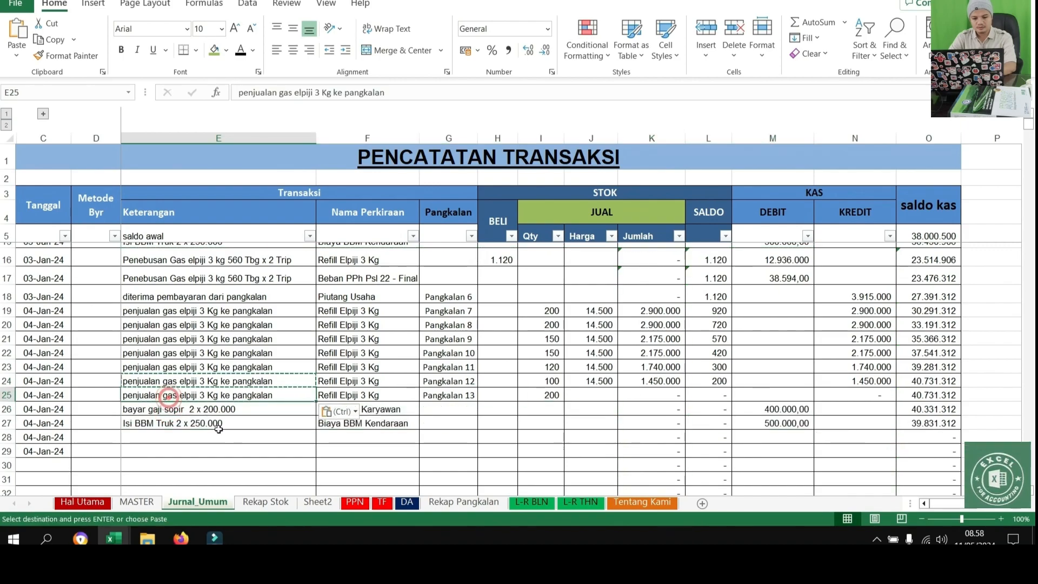
Enter the description "pembelian ATK" in E28 for a 04-Jan-24 expense
{"action": "left_click", "coordinate": [383, 441]}
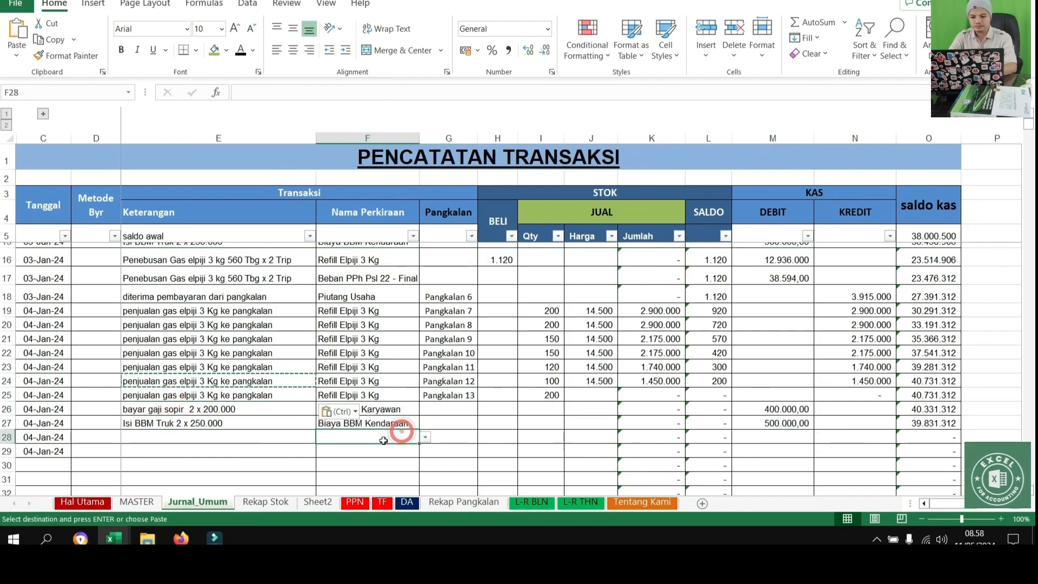
{"action": "left_click", "coordinate": [188, 436]}
{"action": "type", "text": "pem"}
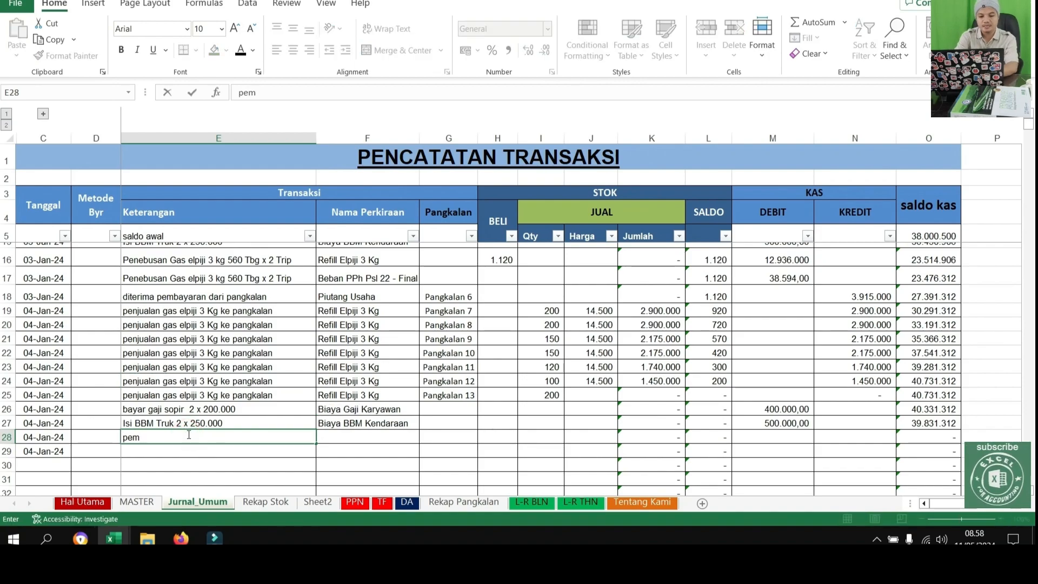
{"action": "key", "text": "Return"}
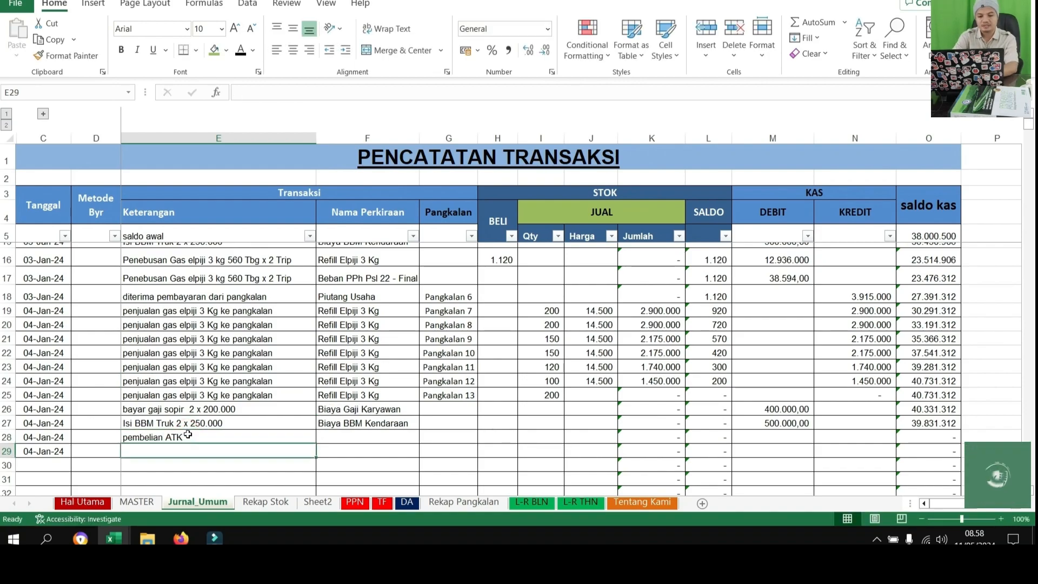
Assign the account Biaya ATK & Perlengkapan Kantor to the pembelian ATK row in F28
{"action": "key", "text": "Up"}
{"action": "key", "text": "Right"}
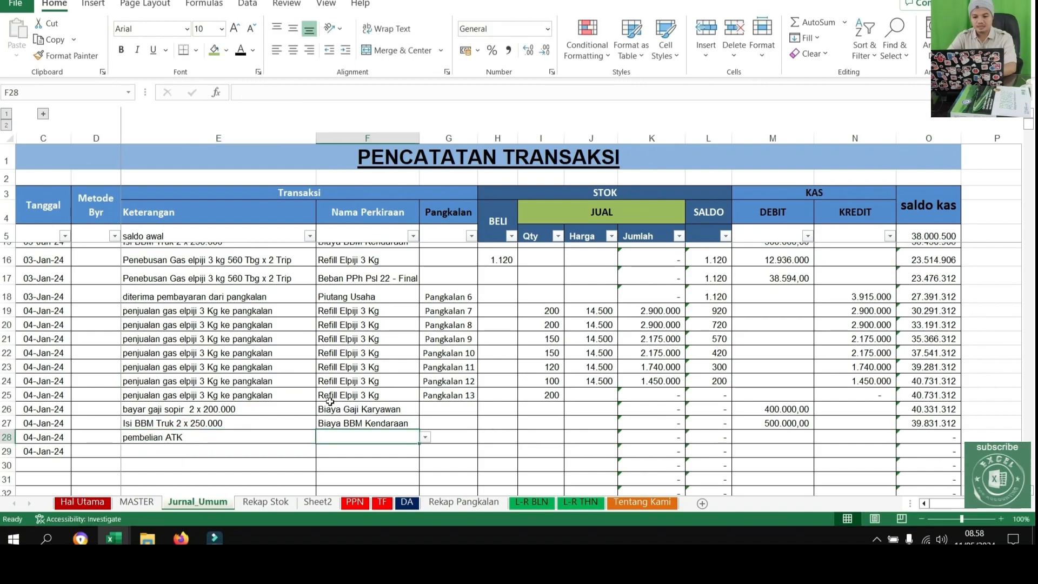
{"action": "left_click", "coordinate": [422, 436]}
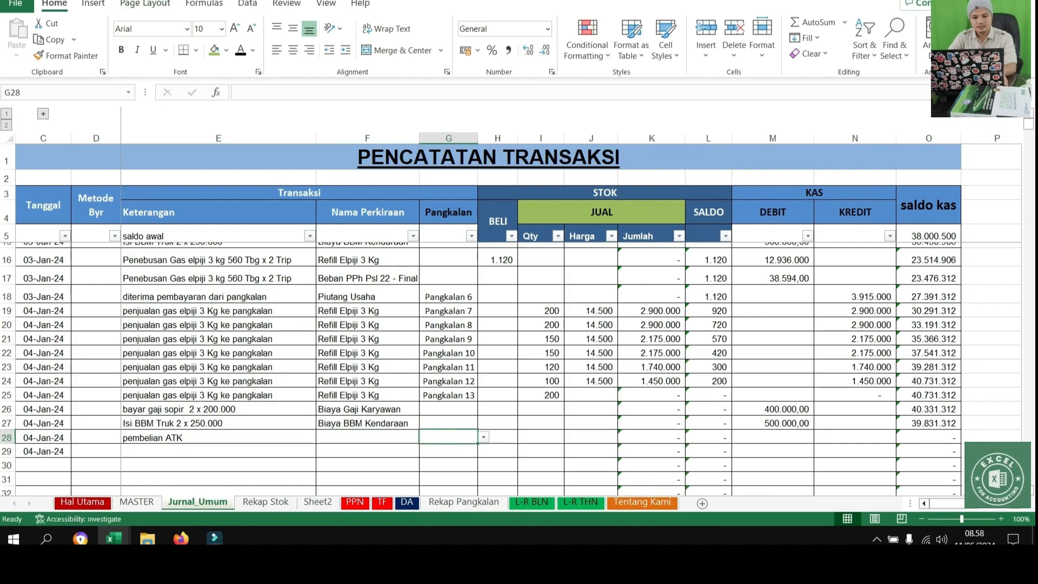
{"action": "key", "text": "Left"}
{"action": "left_click", "coordinate": [426, 437]}
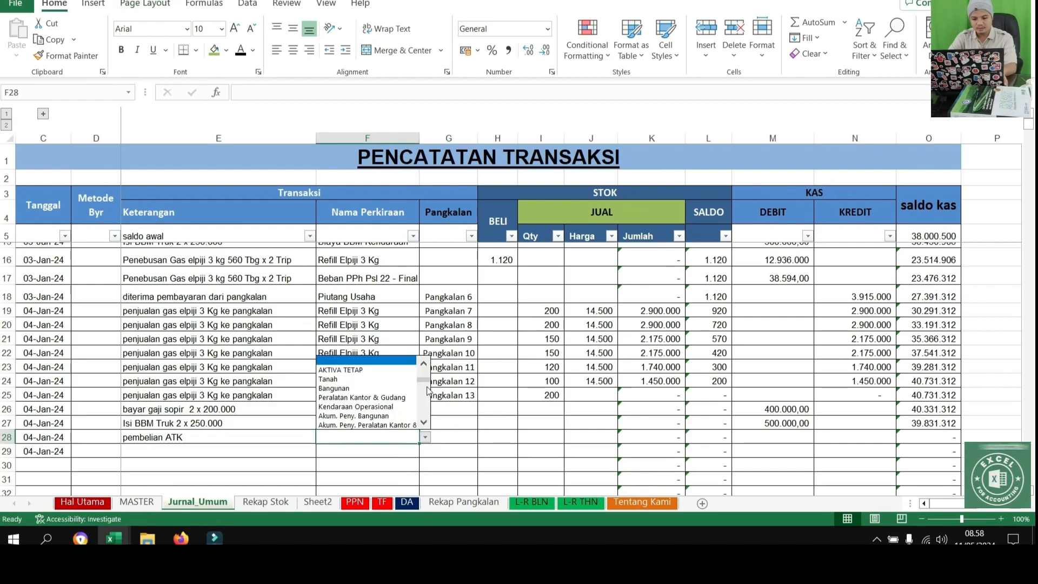
{"action": "scroll", "coordinate": [426, 395], "scroll_direction": "down", "scroll_amount": 10}
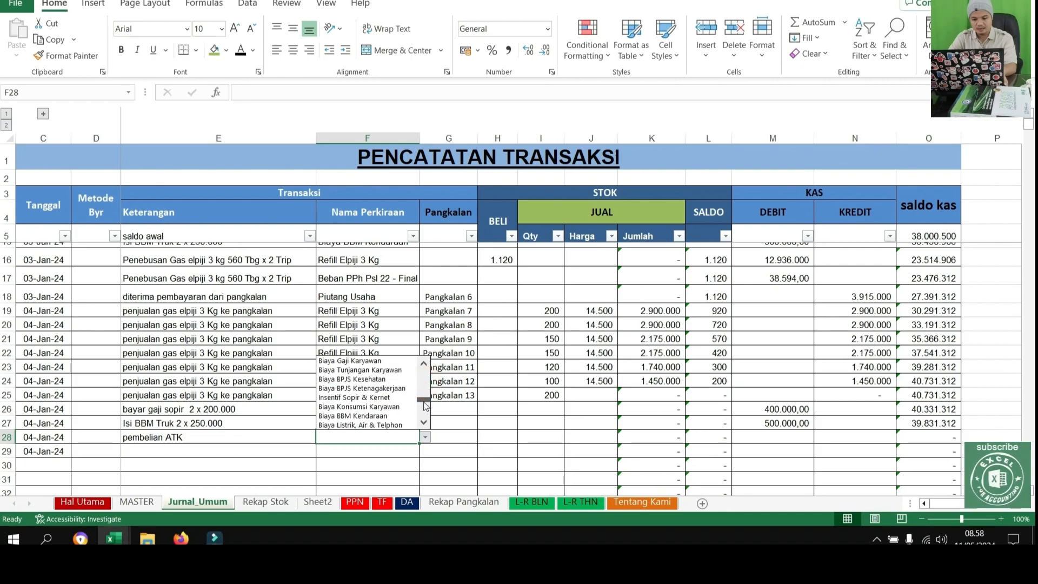
{"action": "scroll", "coordinate": [426, 406], "scroll_direction": "down", "scroll_amount": 1}
{"action": "scroll", "coordinate": [426, 407], "scroll_direction": "down", "scroll_amount": 1}
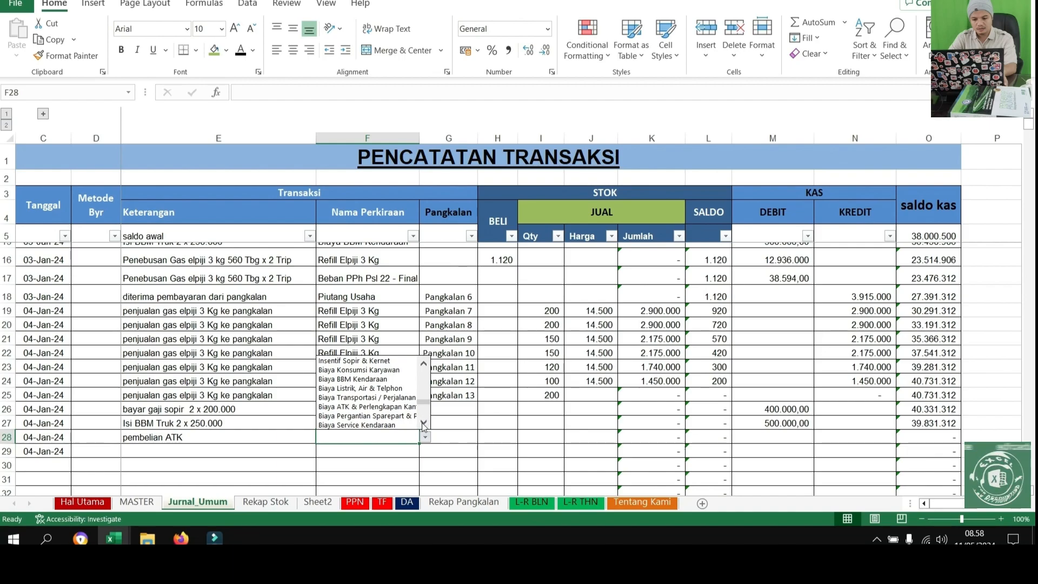
{"action": "scroll", "coordinate": [424, 429], "scroll_direction": "down", "scroll_amount": 8}
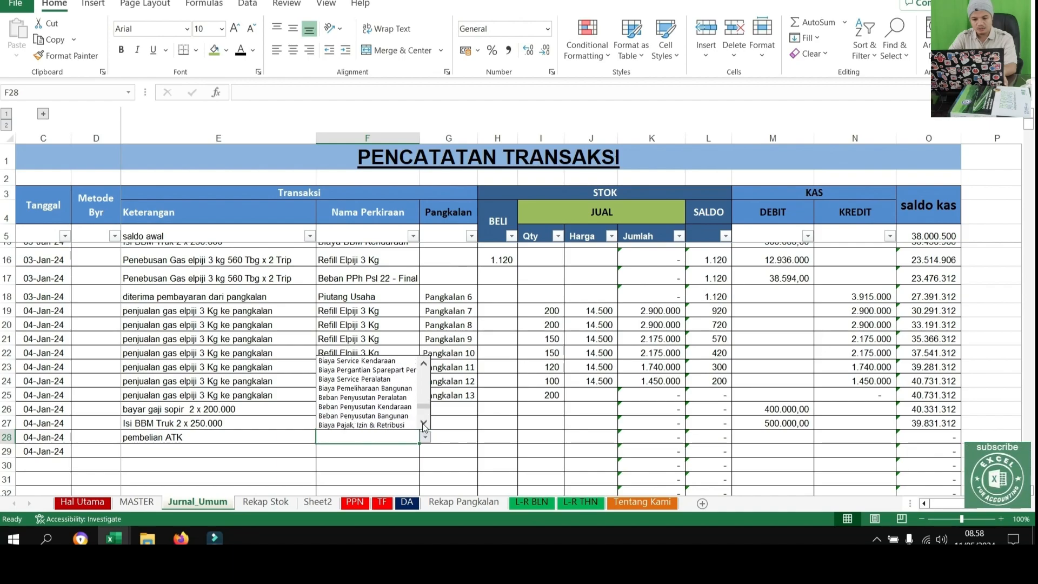
{"action": "left_click", "coordinate": [424, 425]}
{"action": "left_click", "coordinate": [423, 366]}
{"action": "left_click", "coordinate": [424, 366]}
{"action": "left_click", "coordinate": [423, 365]}
{"action": "left_click", "coordinate": [423, 366]}
{"action": "left_click", "coordinate": [423, 365]}
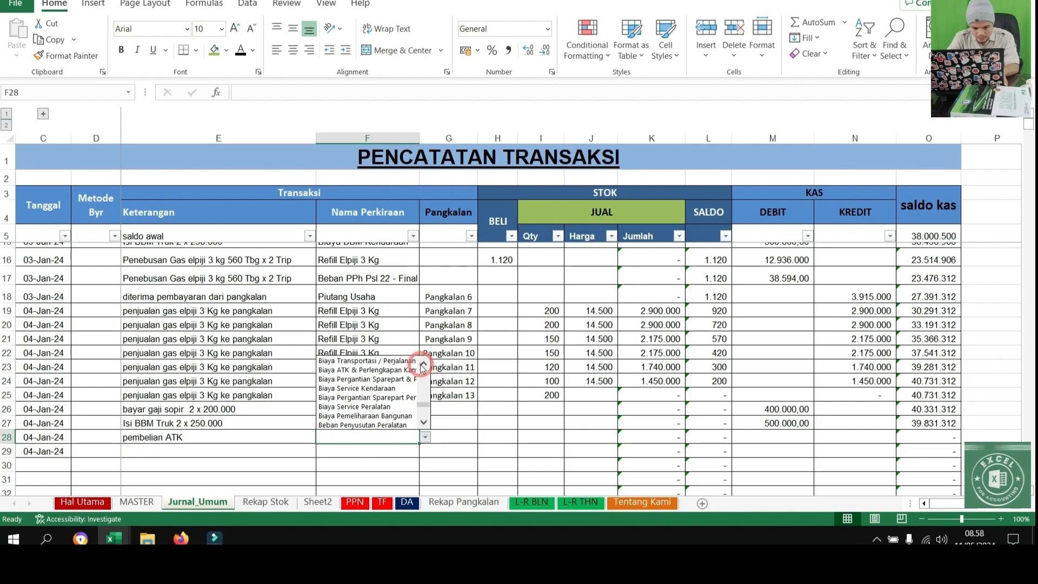
{"action": "left_click", "coordinate": [366, 372]}
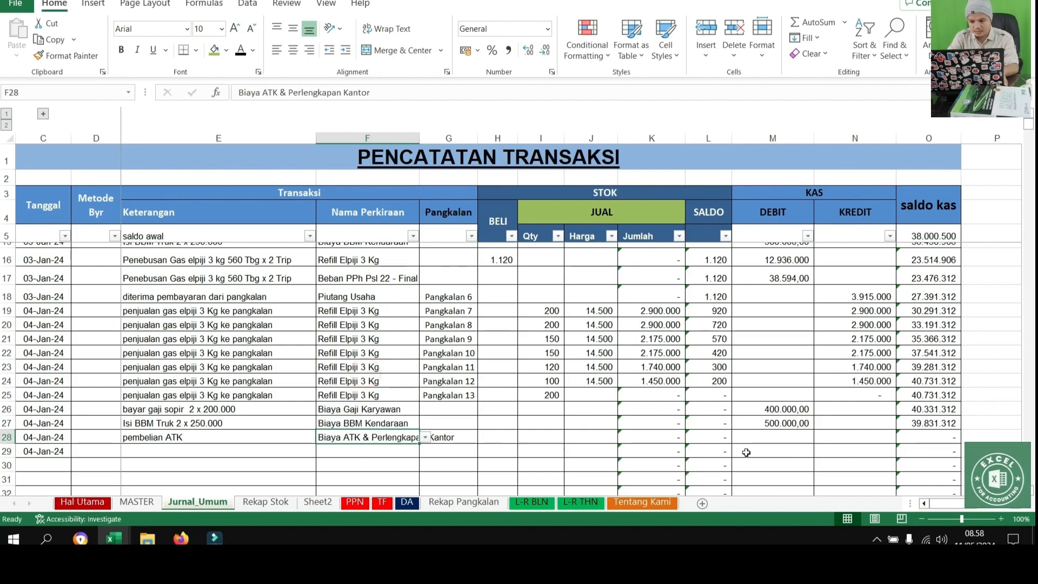
Enter 50.000 as the cash debit amount for the pembelian ATK row in M28
{"action": "left_click", "coordinate": [765, 437]}
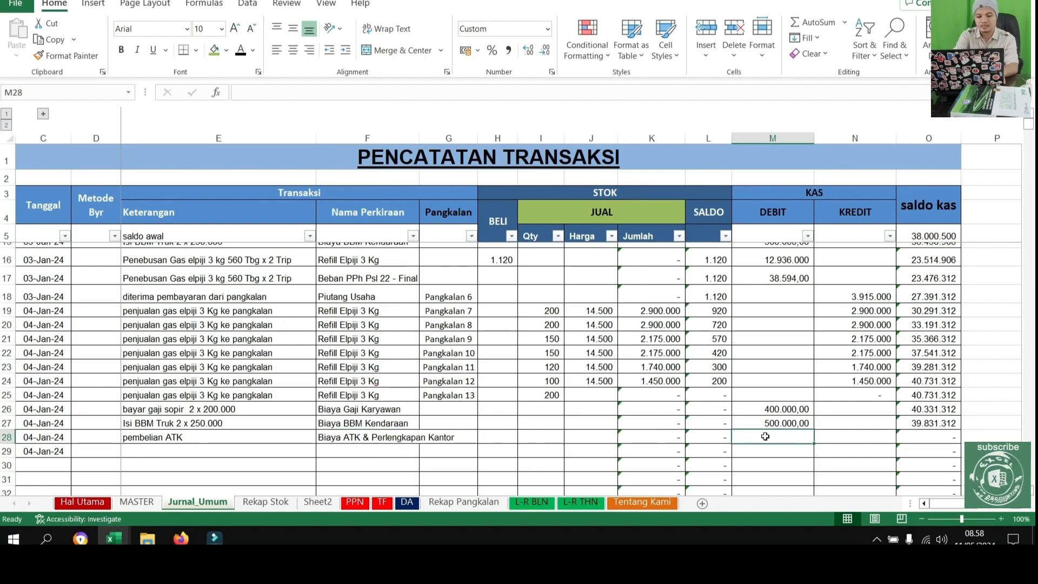
{"action": "type", "text": "50.000"}
{"action": "key", "text": "Return"}
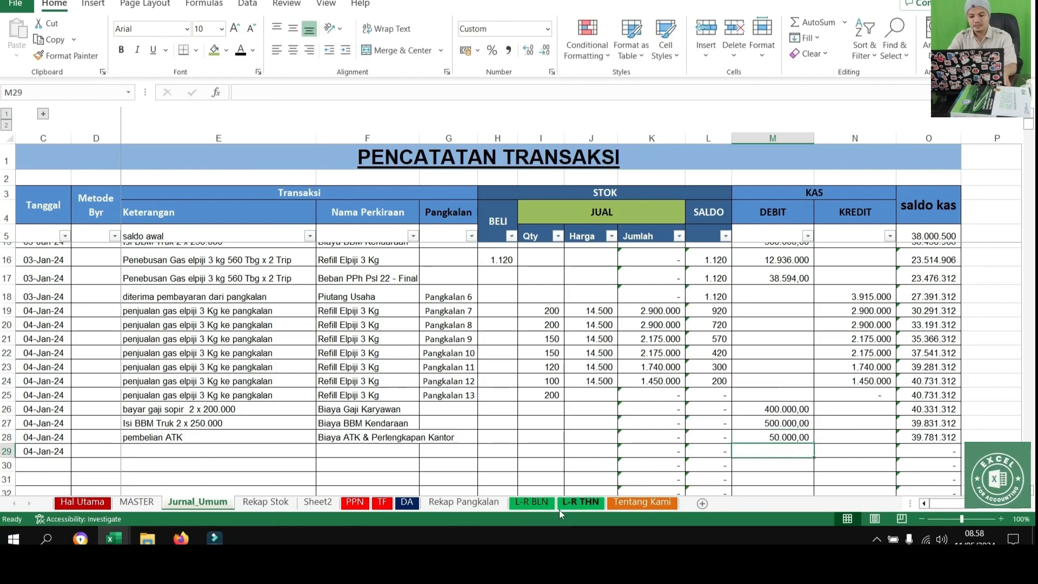
Check the salary, vehicle fuel and office supplies expense lines on the L-R BLN profit and loss sheet
{"action": "left_click", "coordinate": [541, 503]}
{"action": "scroll", "coordinate": [514, 419], "scroll_direction": "down", "scroll_amount": 7}
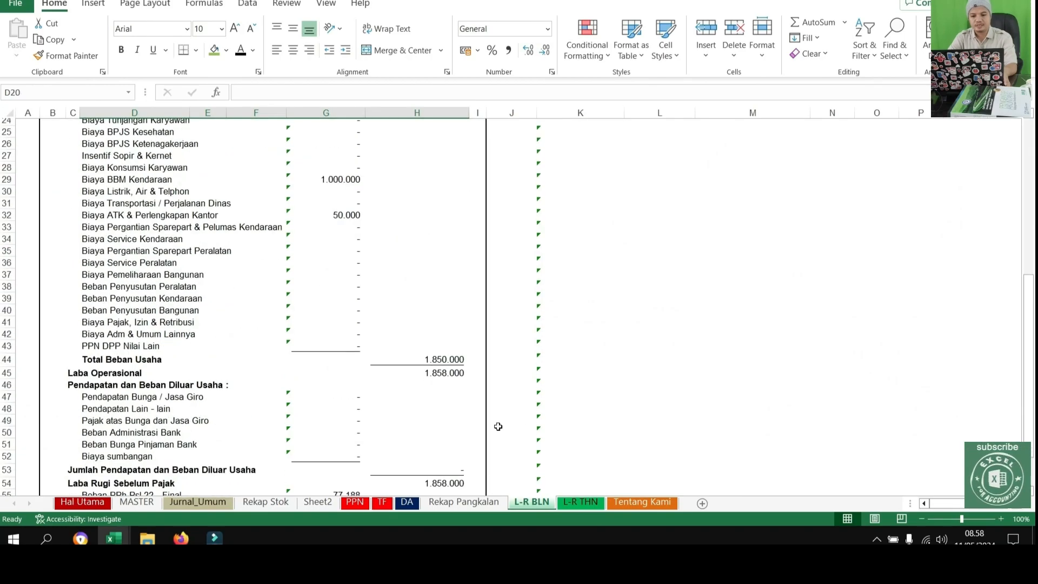
{"action": "scroll", "coordinate": [649, 232], "scroll_direction": "up", "scroll_amount": 6}
Filter the profit and loss sheet by its K10 column so that only lines with a balance are shown
{"action": "left_click", "coordinate": [619, 199]}
{"action": "left_click", "coordinate": [481, 375]}
{"action": "left_click", "coordinate": [562, 483]}
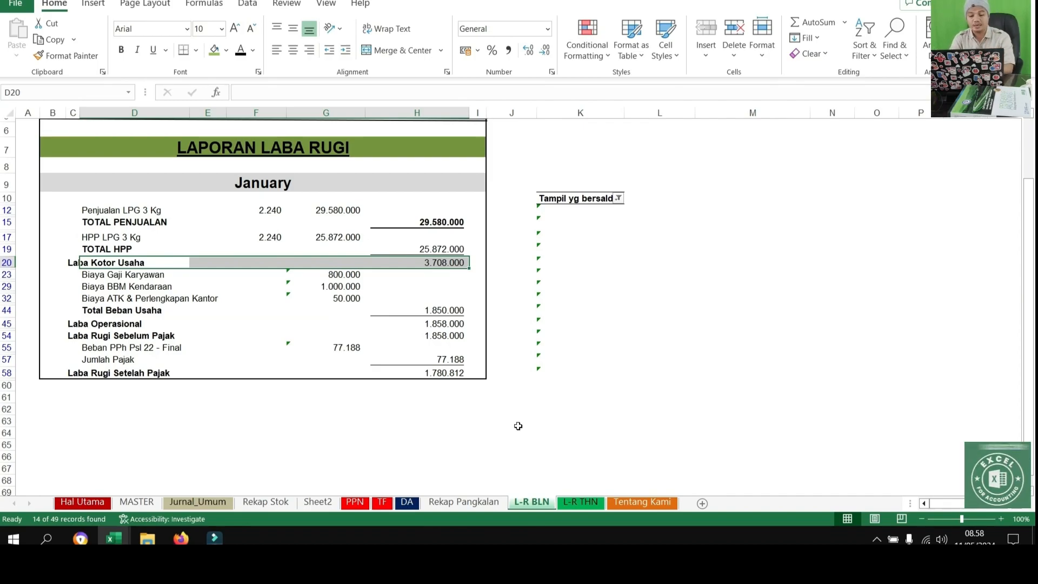
Review the Rekap Stok figures and the sales, payment and receivable columns on Rekap Pangkalan
{"action": "left_click", "coordinate": [326, 502]}
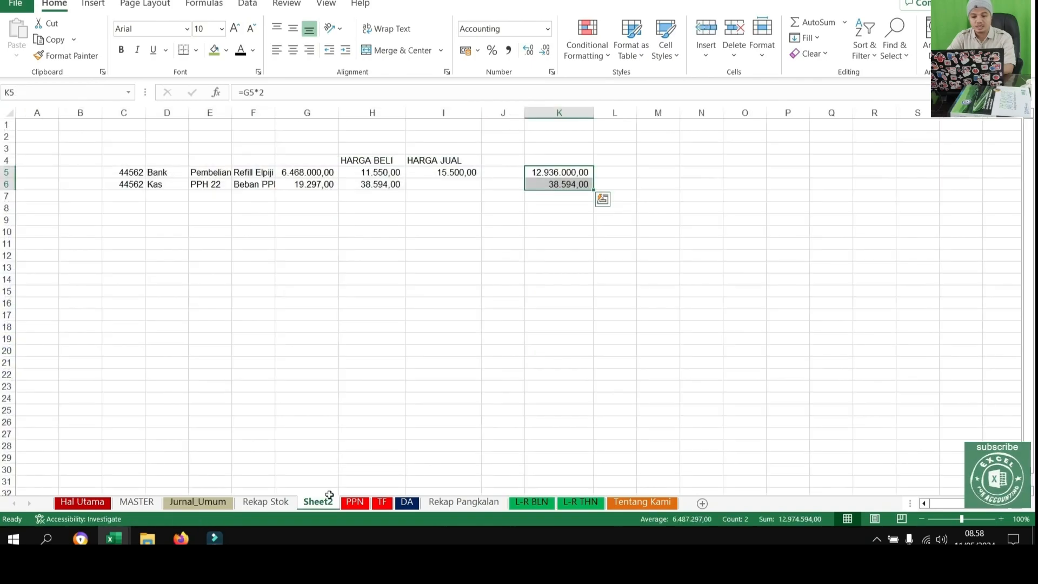
{"action": "left_click", "coordinate": [246, 503]}
{"action": "left_click_drag", "start_coordinate": [150, 236], "coordinate": [828, 254]}
{"action": "left_click", "coordinate": [464, 502]}
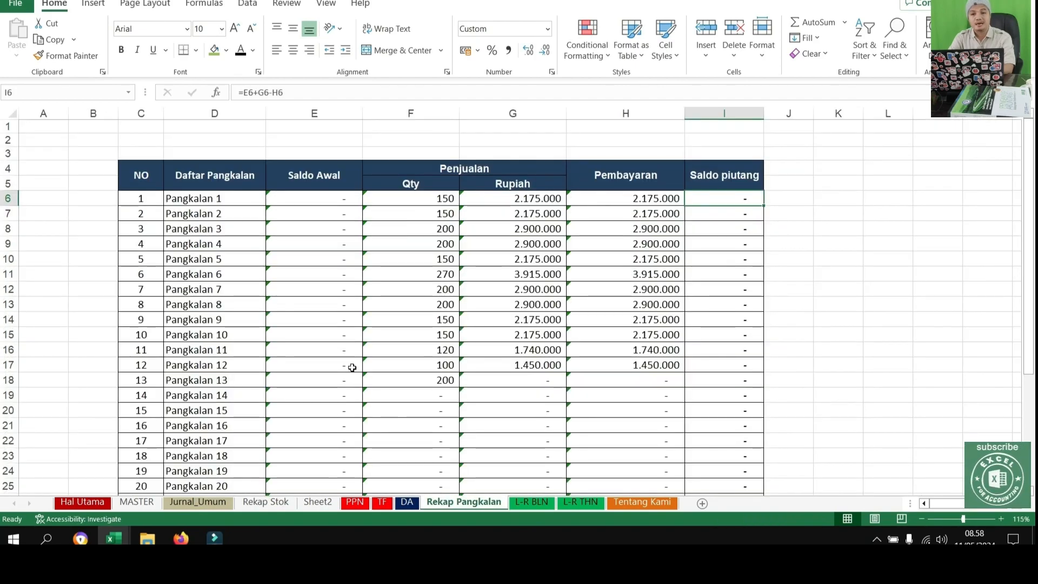
Filter the Tanggal column of Jurnal_Umum to January 02, 03 and 04 plus the TOTAL row
{"action": "left_click", "coordinate": [204, 504]}
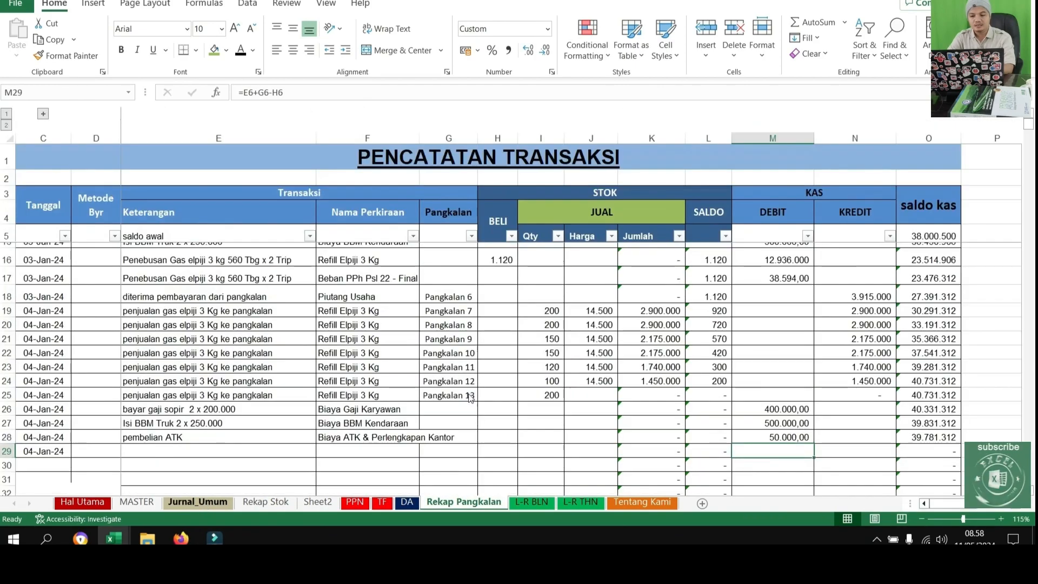
{"action": "scroll", "coordinate": [608, 342], "scroll_direction": "up", "scroll_amount": 4}
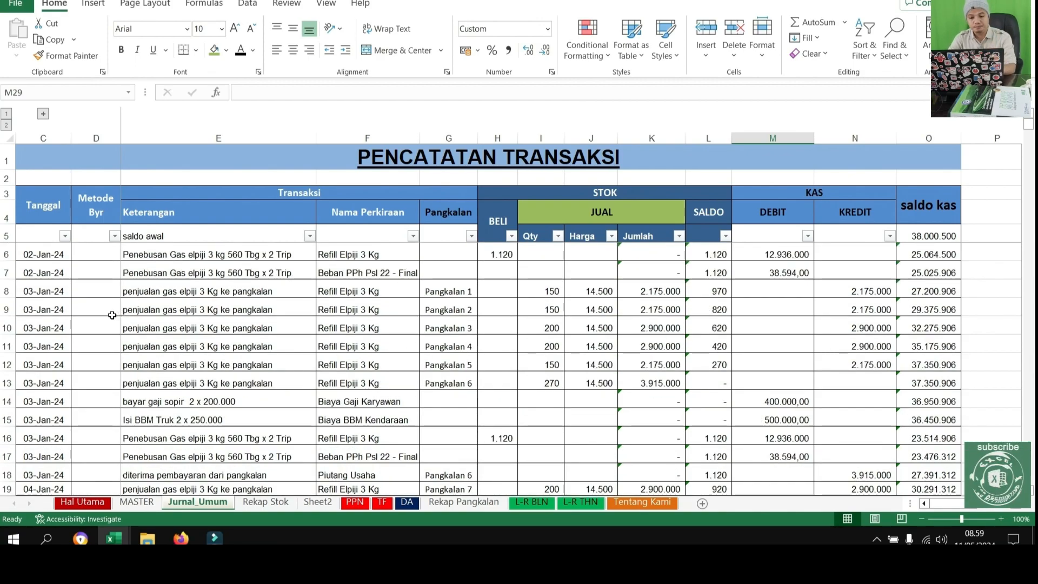
{"action": "left_click", "coordinate": [64, 236]}
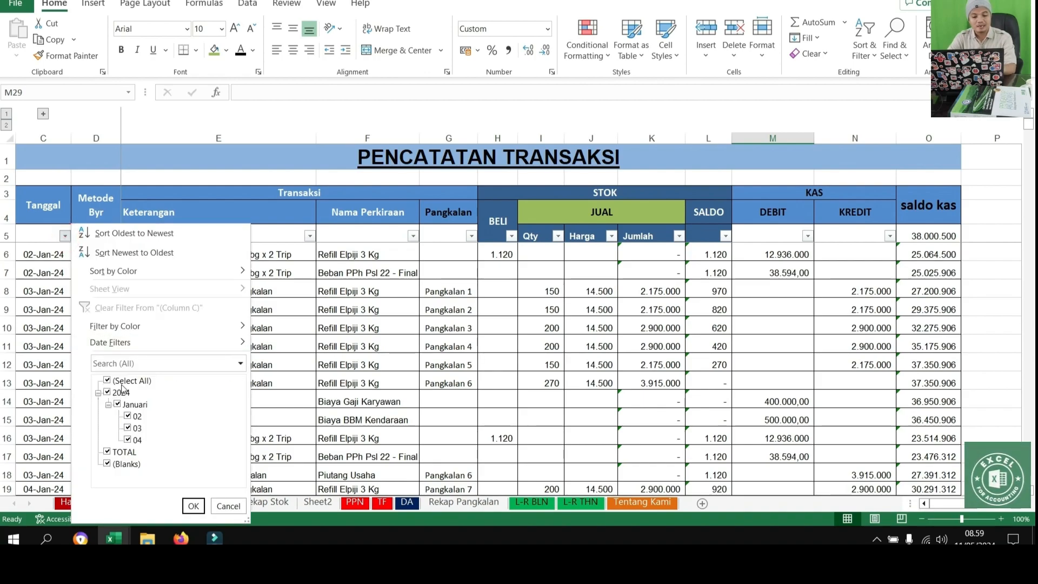
{"action": "left_click", "coordinate": [107, 380]}
{"action": "left_click", "coordinate": [135, 416]}
{"action": "left_click", "coordinate": [130, 427]}
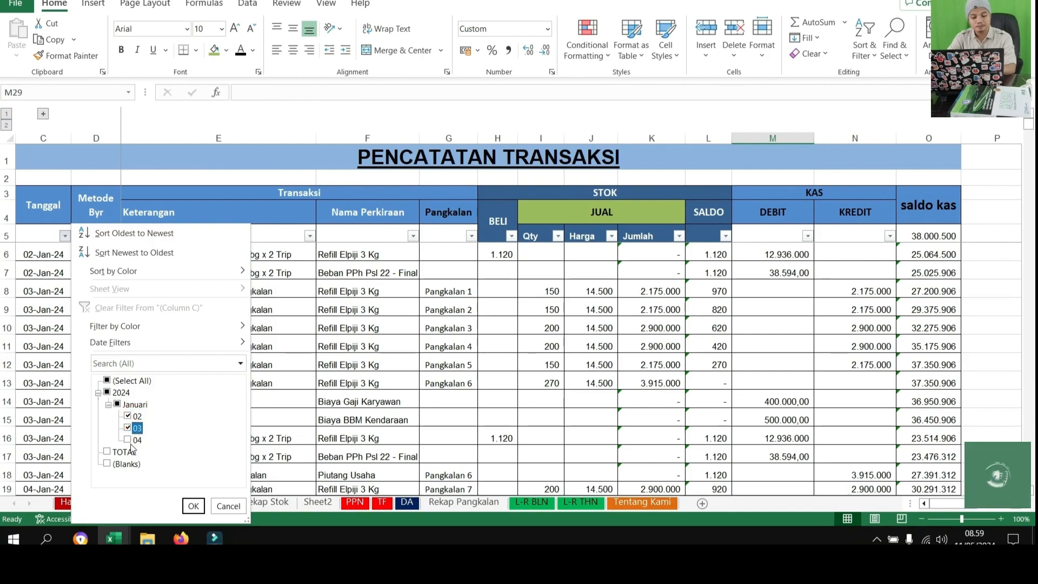
{"action": "left_click", "coordinate": [129, 440]}
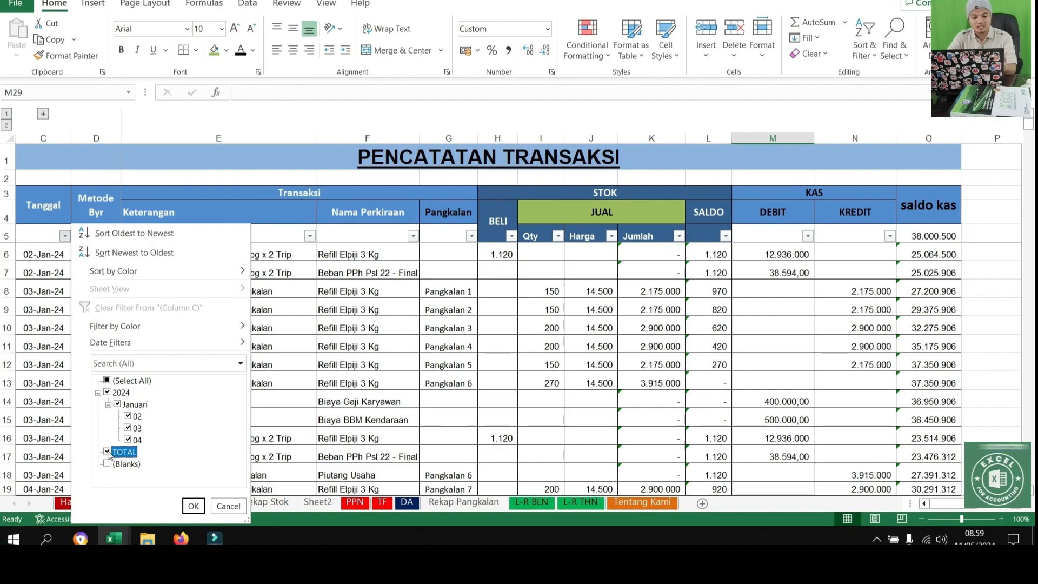
{"action": "left_click", "coordinate": [193, 505]}
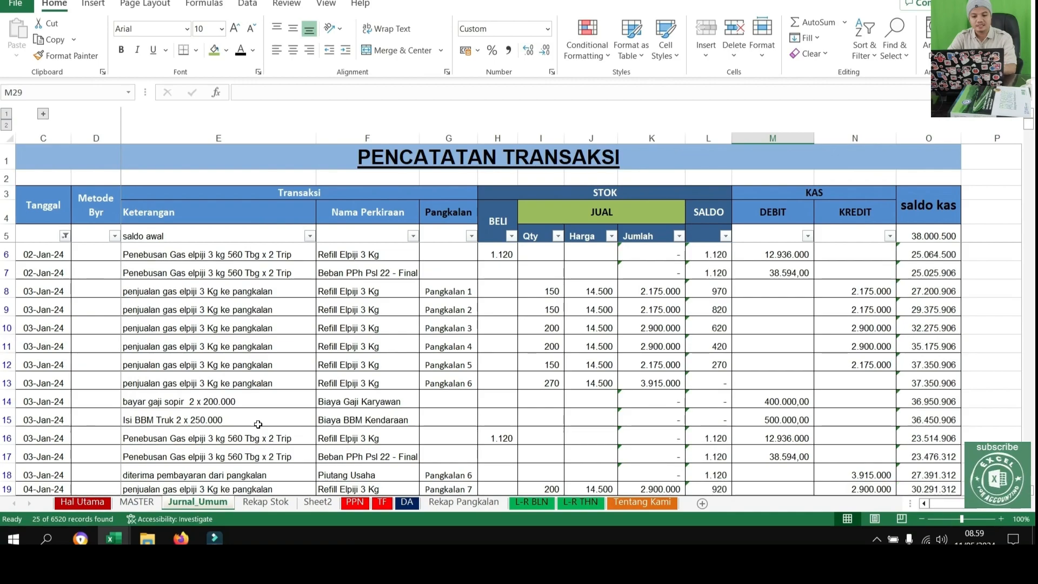
Check the print settings and preview for the filtered journal, and return to the sheet without printing
{"action": "scroll", "coordinate": [252, 432], "scroll_direction": "down", "scroll_amount": 1}
{"action": "key", "text": "ctrl+p"}
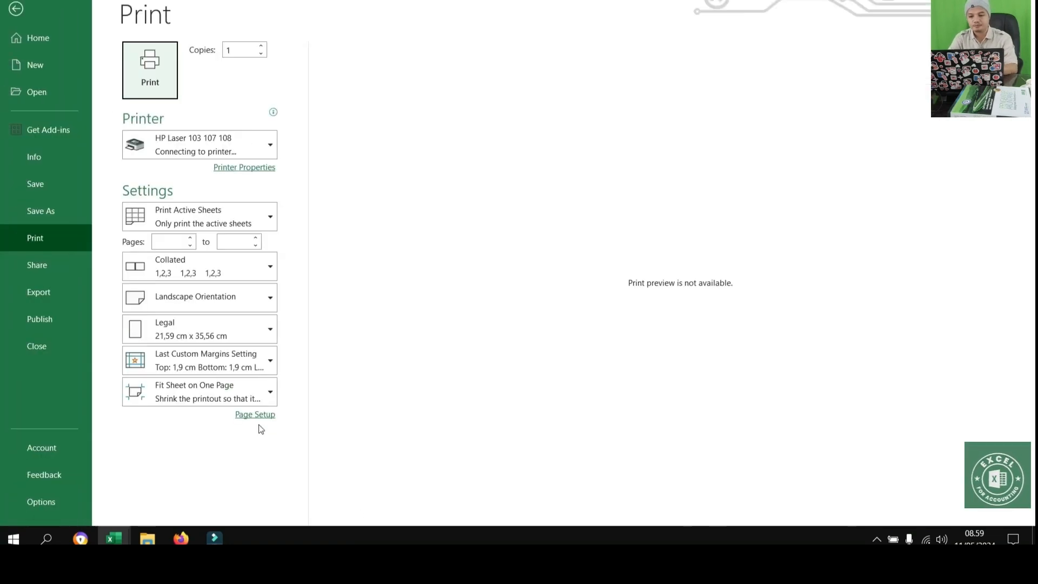
{"action": "left_click", "coordinate": [608, 295]}
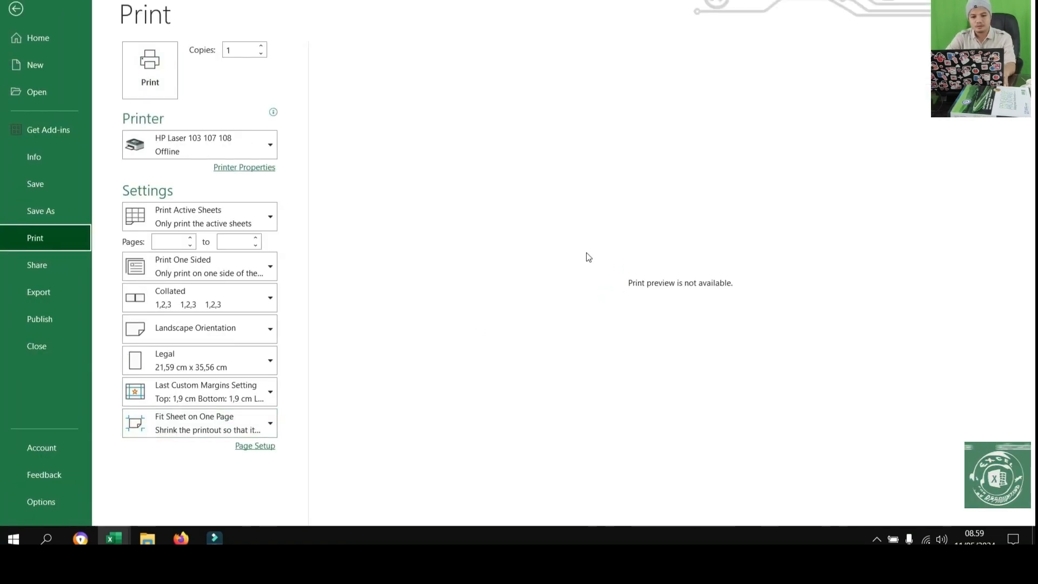
{"action": "key", "text": "Escape"}
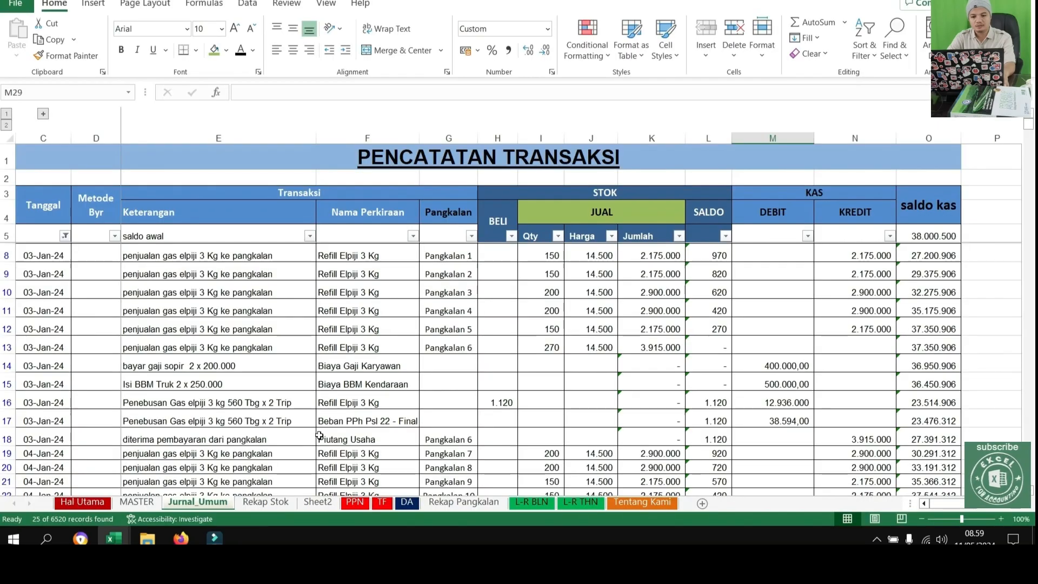
Exclude January 04 from the Tanggal filter, keeping January 02, 03 and the TOTAL row
{"action": "left_click", "coordinate": [65, 236]}
{"action": "left_click", "coordinate": [128, 429]}
{"action": "left_click", "coordinate": [128, 440]}
{"action": "left_click", "coordinate": [128, 429]}
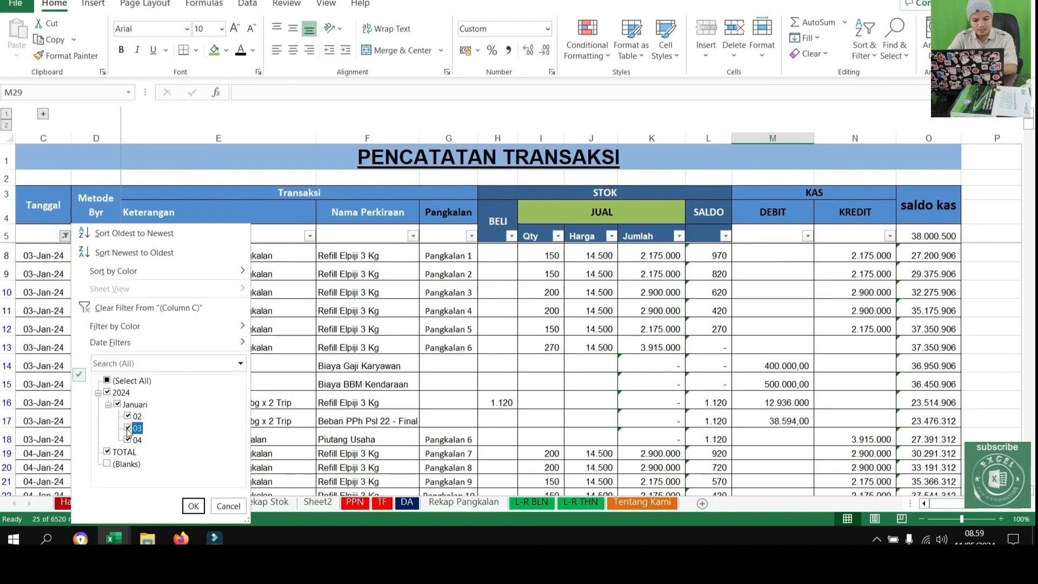
{"action": "left_click", "coordinate": [194, 506]}
{"action": "scroll", "coordinate": [550, 451], "scroll_direction": "down", "scroll_amount": 1}
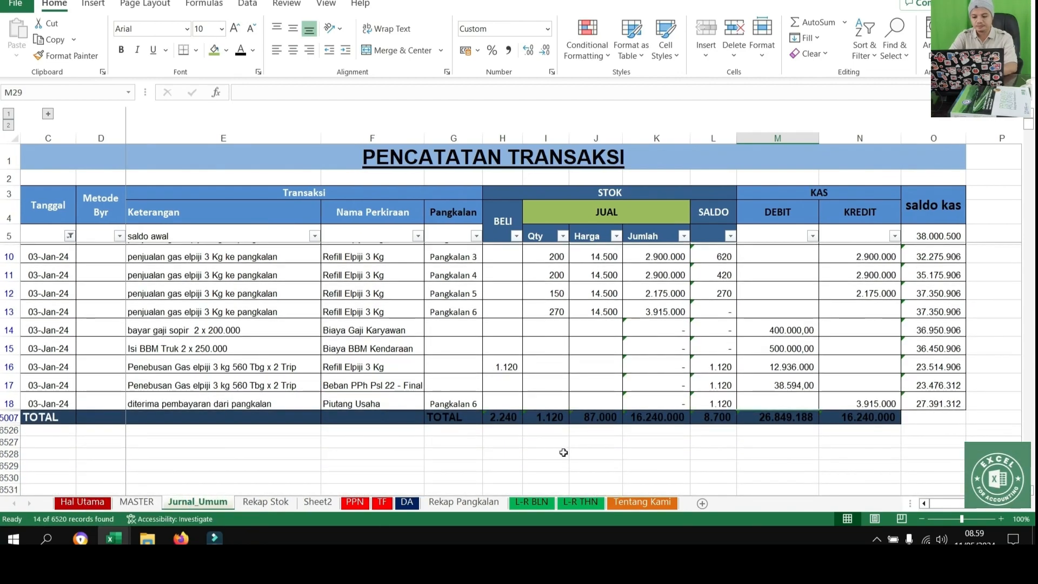
Check the print preview of the journal filtered to January 02 and 03, then inspect the Tanggal filter choices without changing them
{"action": "key", "text": "ctrl+p"}
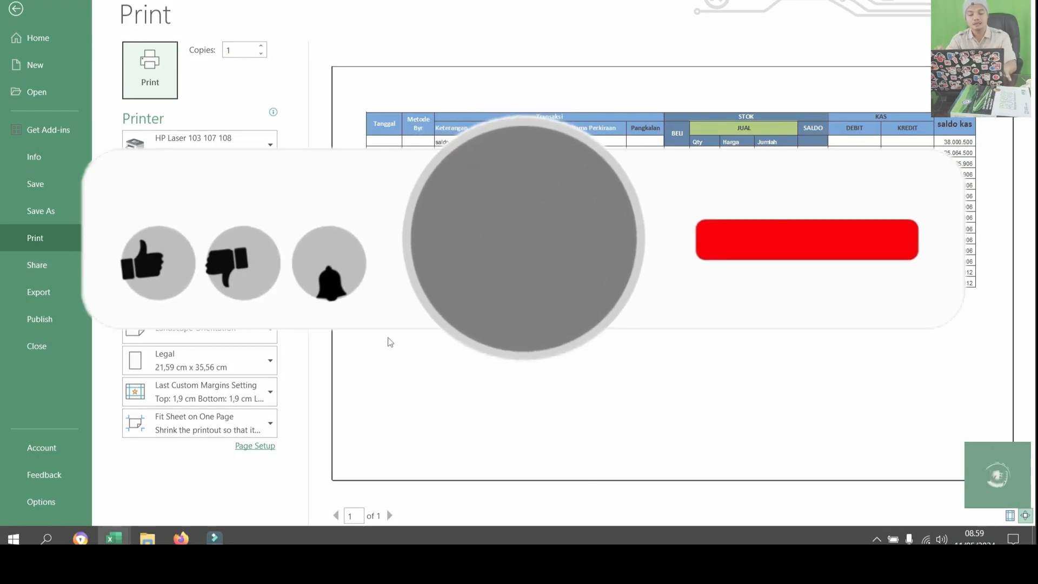
{"action": "key", "text": "Escape"}
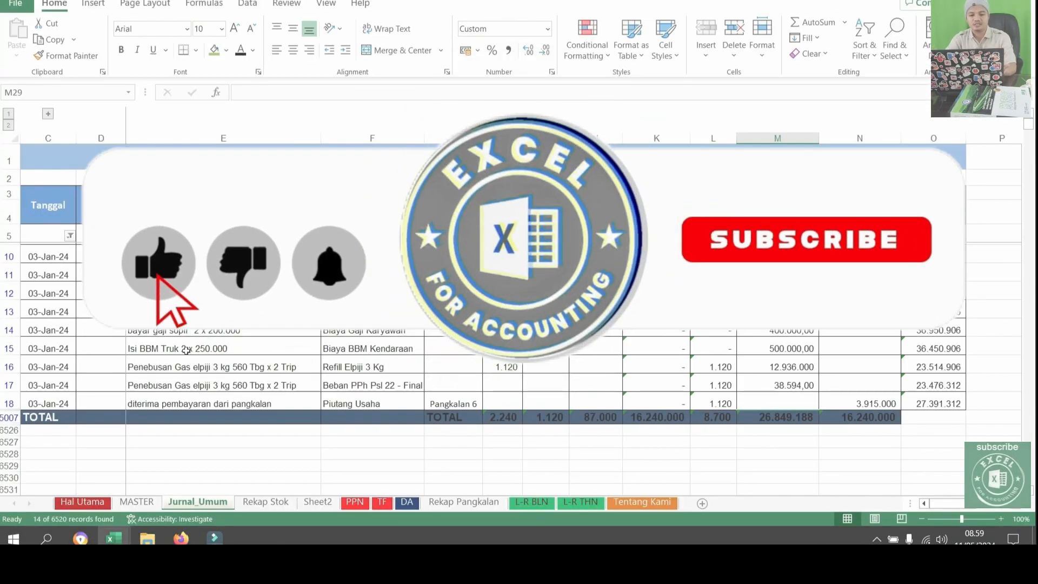
{"action": "left_click", "coordinate": [71, 235]}
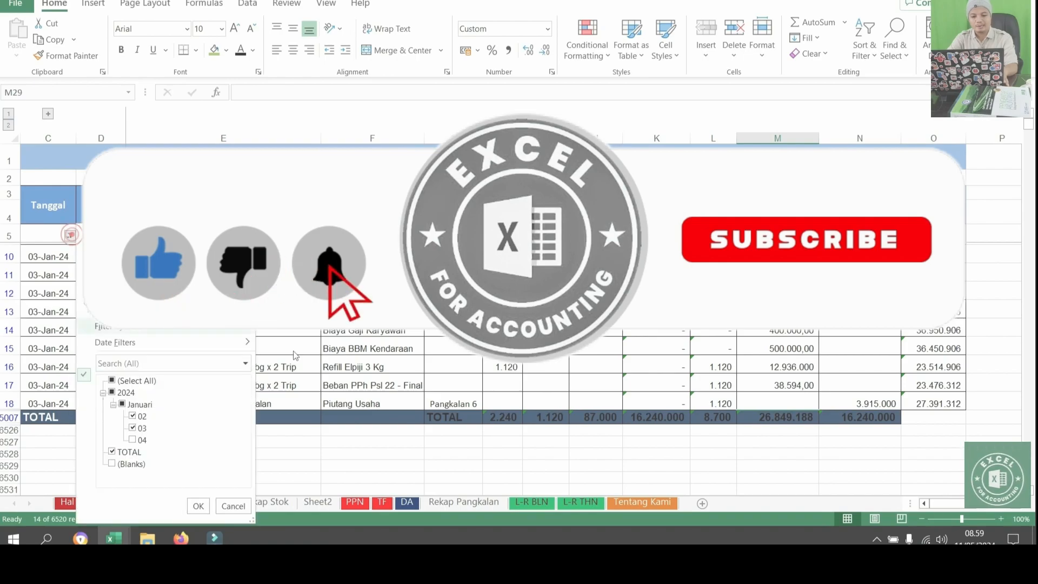
{"action": "key", "text": "Escape"}
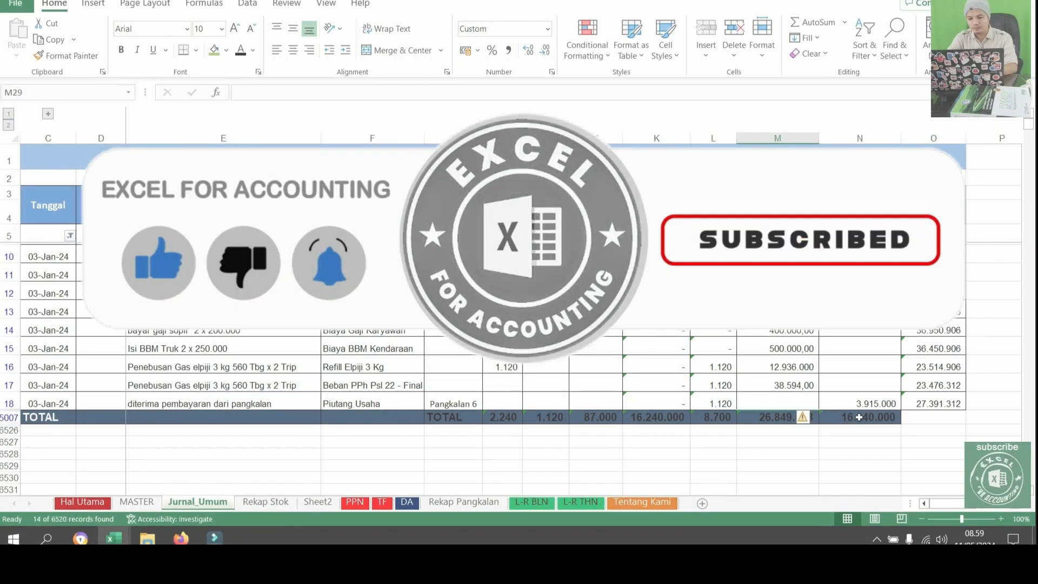
Format the journal's TOTAL row from Tanggal to KREDIT with a white font and comma-style numbers without decimals
{"action": "left_click_drag", "start_coordinate": [859, 417], "coordinate": [33, 417]}
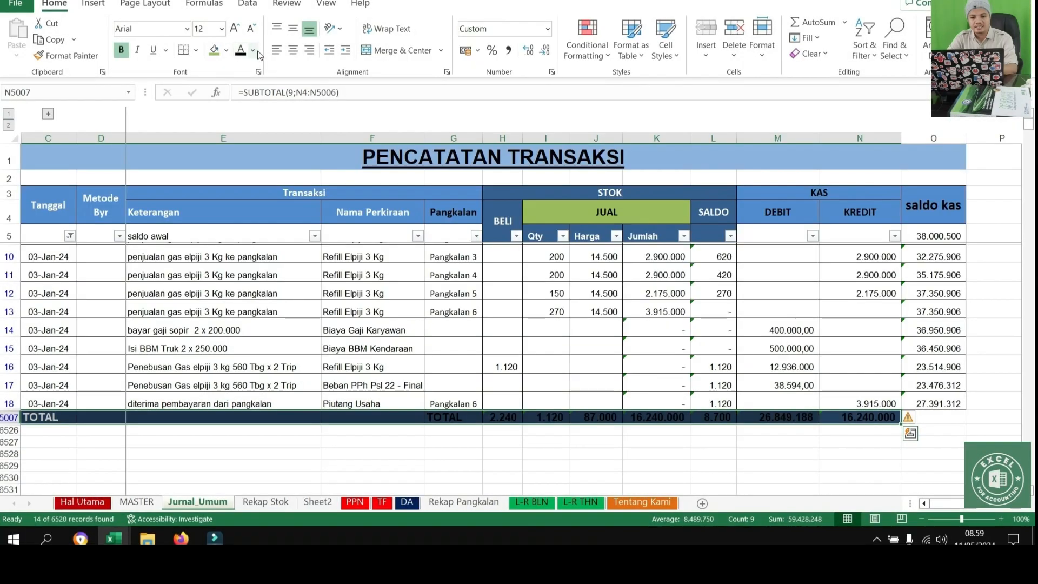
{"action": "left_click", "coordinate": [253, 50]}
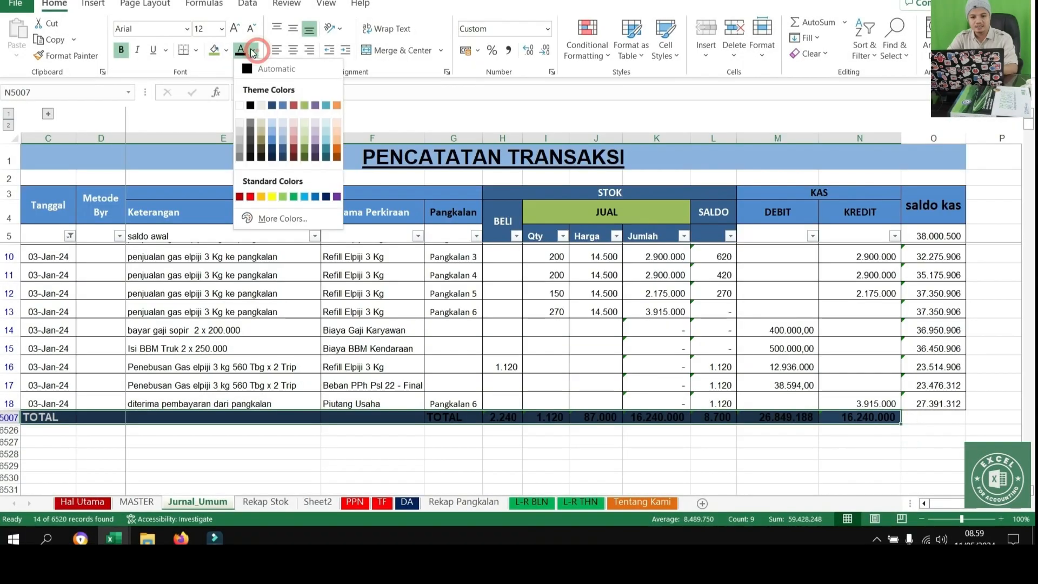
{"action": "left_click", "coordinate": [240, 105]}
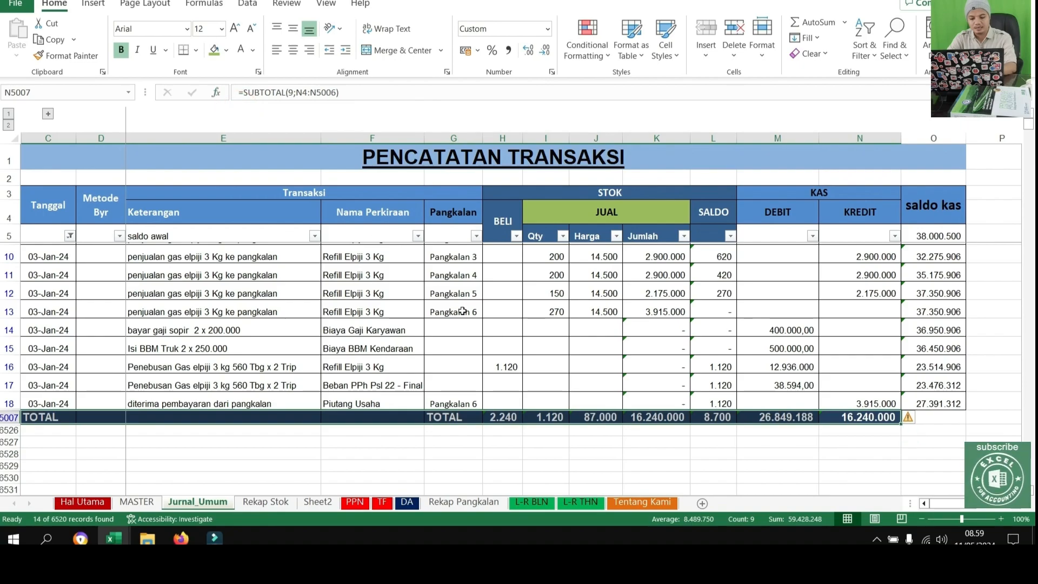
{"action": "left_click", "coordinate": [508, 51]}
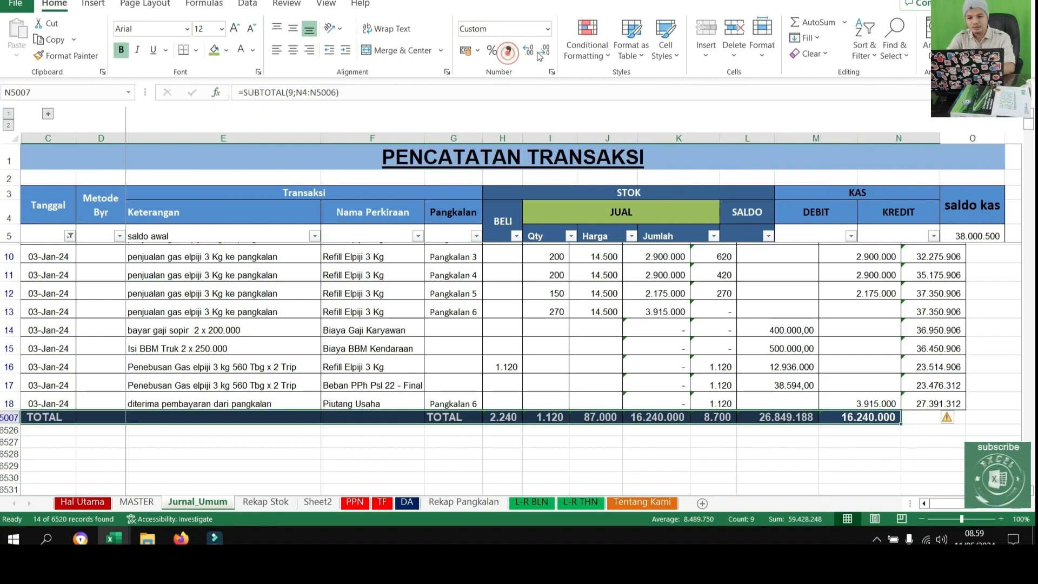
{"action": "left_click", "coordinate": [544, 51]}
{"action": "left_click", "coordinate": [544, 50]}
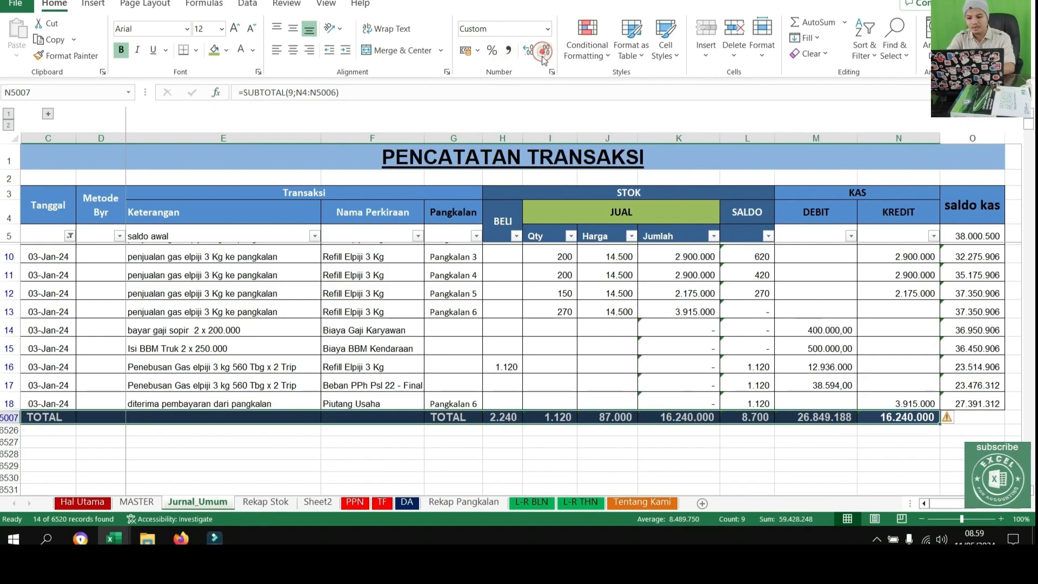
{"action": "left_click", "coordinate": [609, 454]}
Open the print preview of the filtered journal to check the reformatted TOTAL row
{"action": "key", "text": "ctrl+p"}
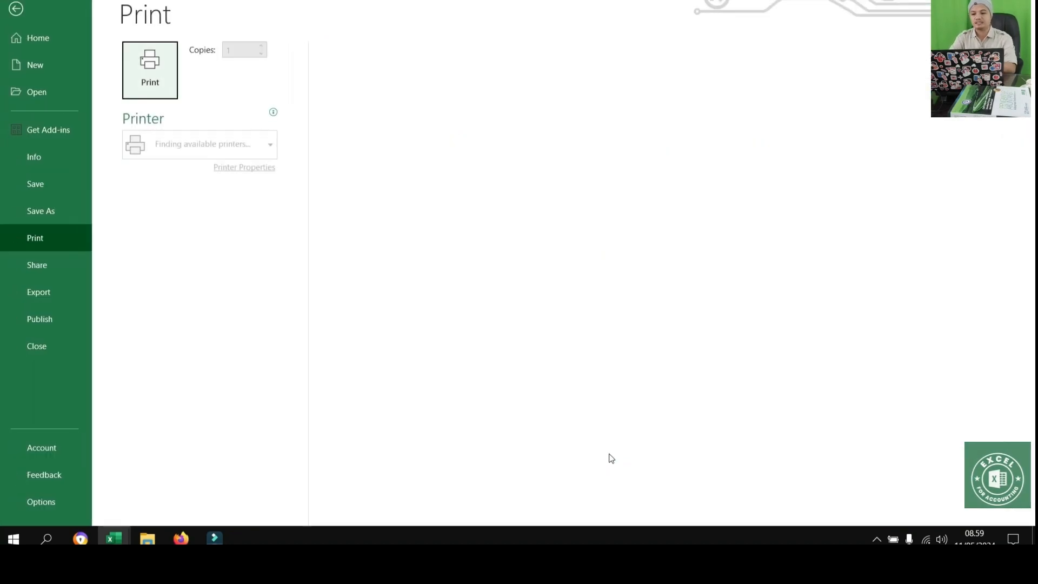